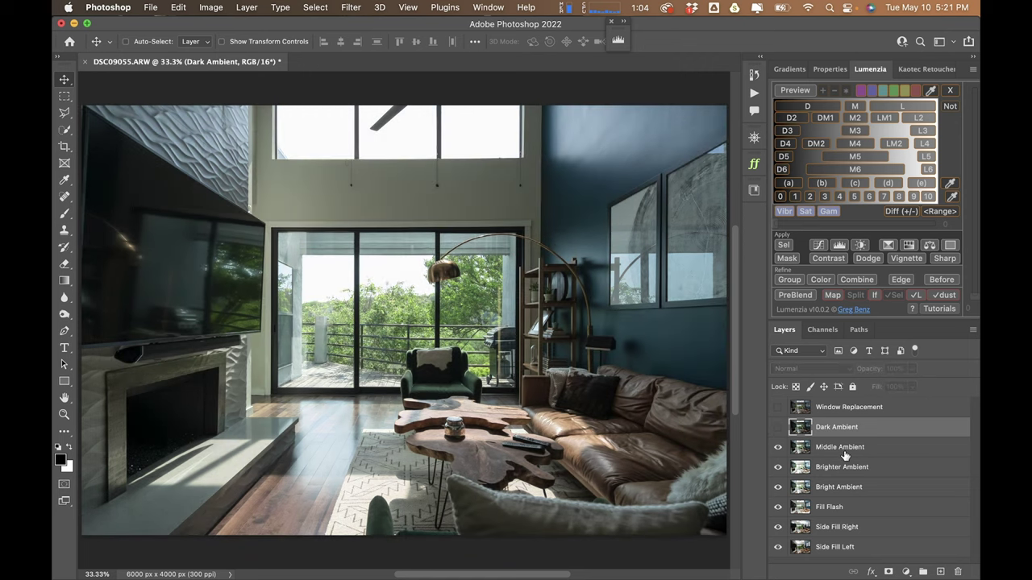
- Hide the Middle Ambient and Brighter Ambient layers and select the Bright Ambient layer
left_click(845, 456)
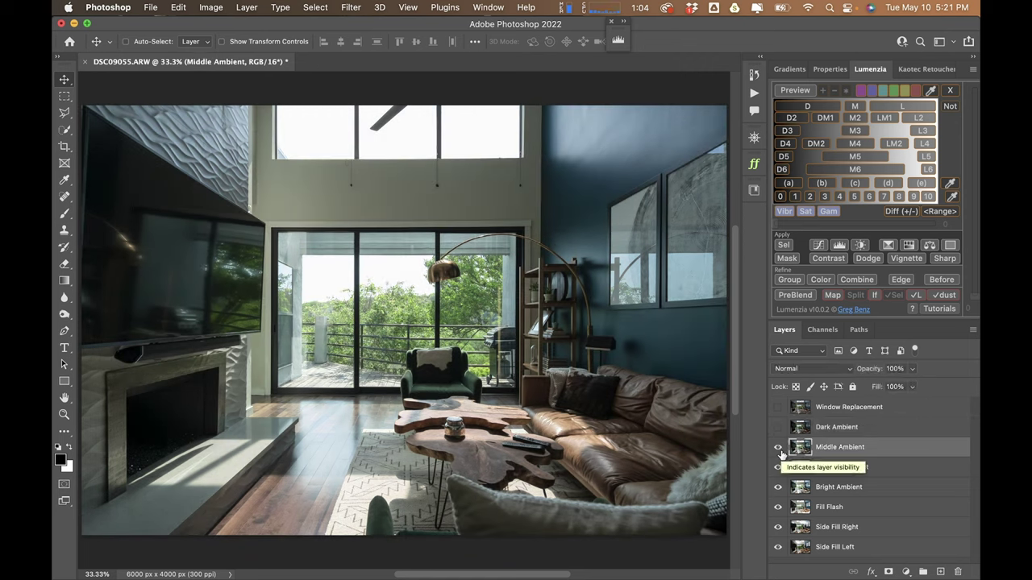
left_click(778, 449)
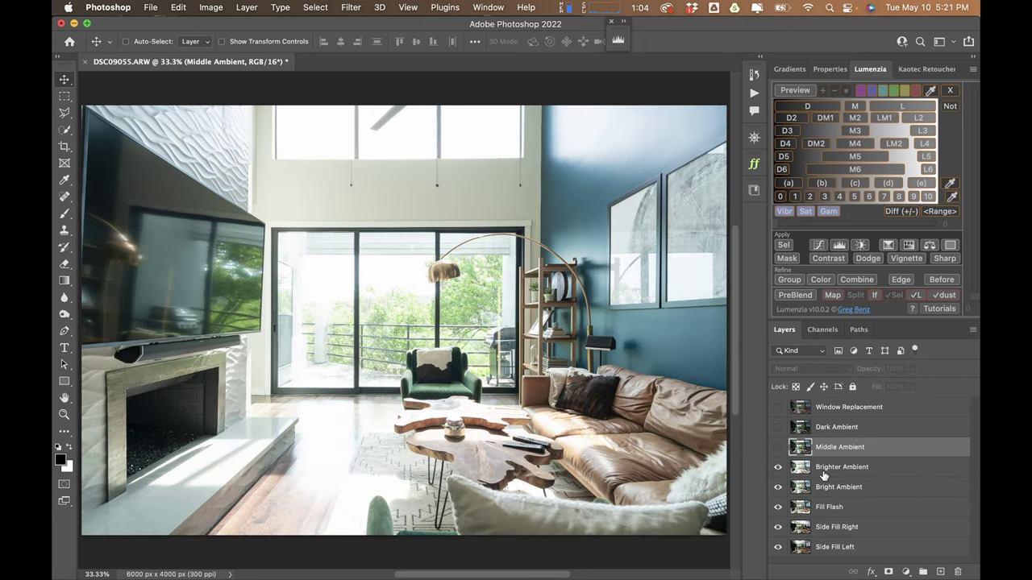
left_click(823, 474)
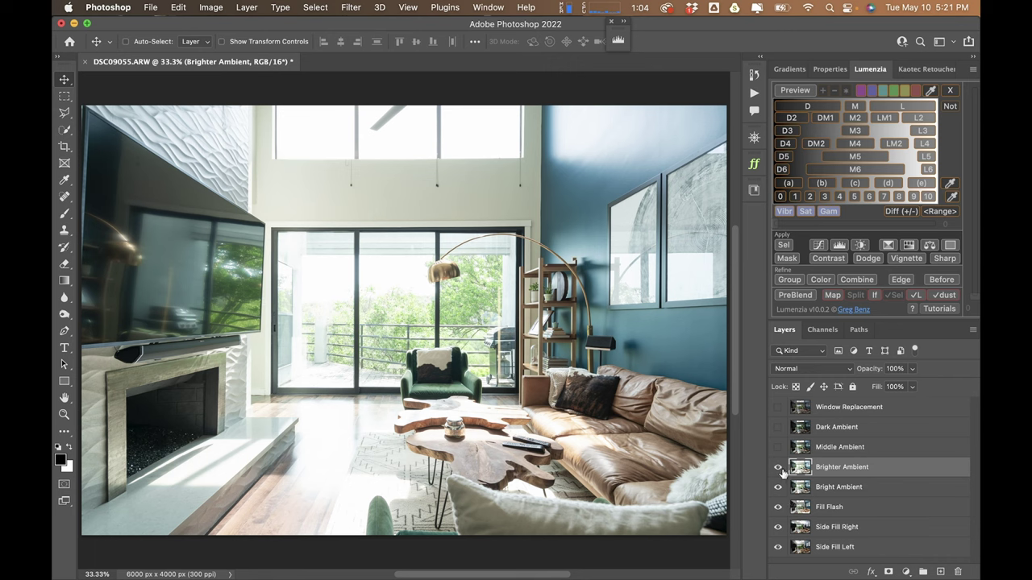
left_click(777, 469)
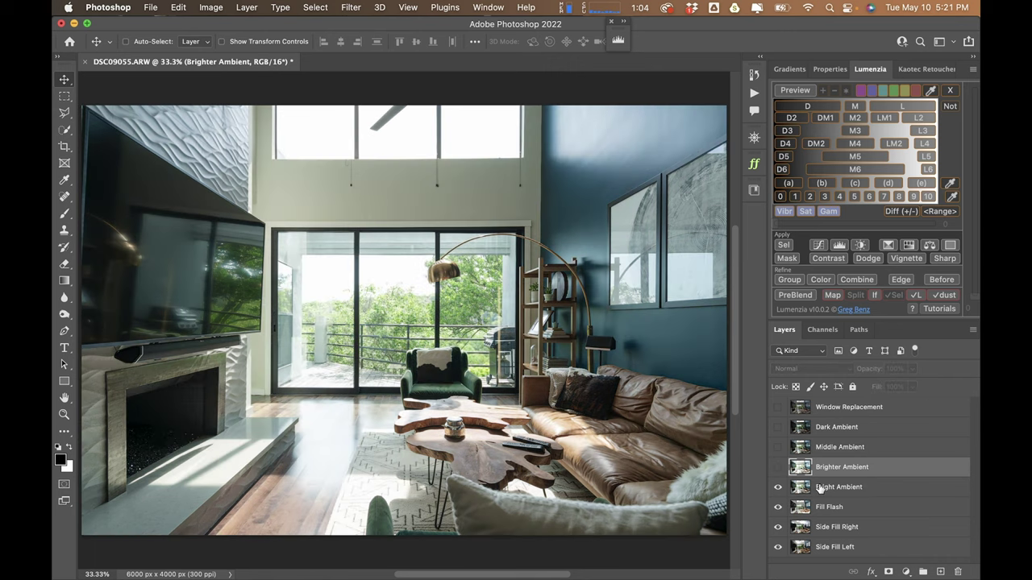
left_click(821, 489)
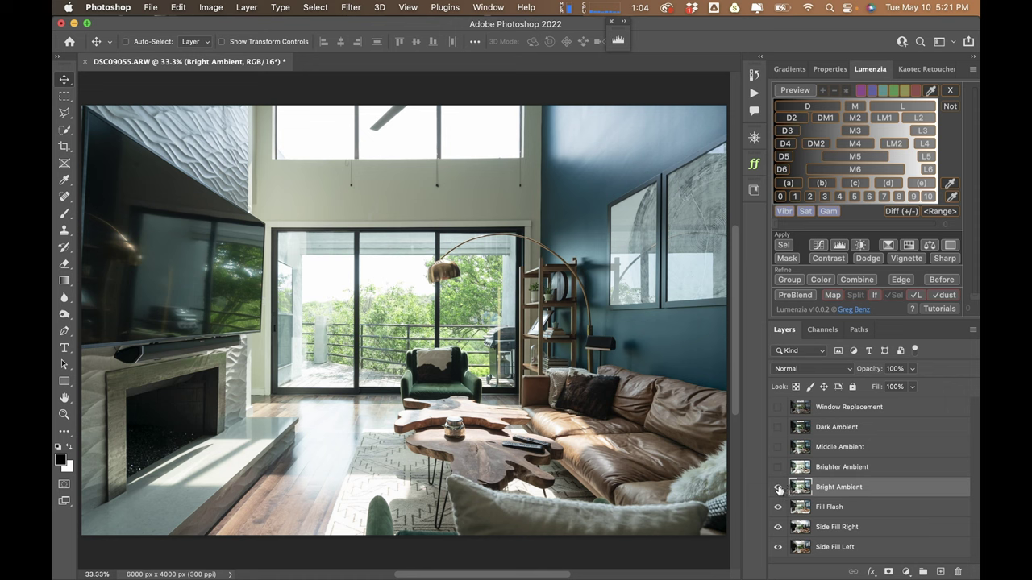
- Toggle the Middle Ambient layer's visibility to compare its exposure with Bright Ambient, leaving it hidden
left_click(778, 447)
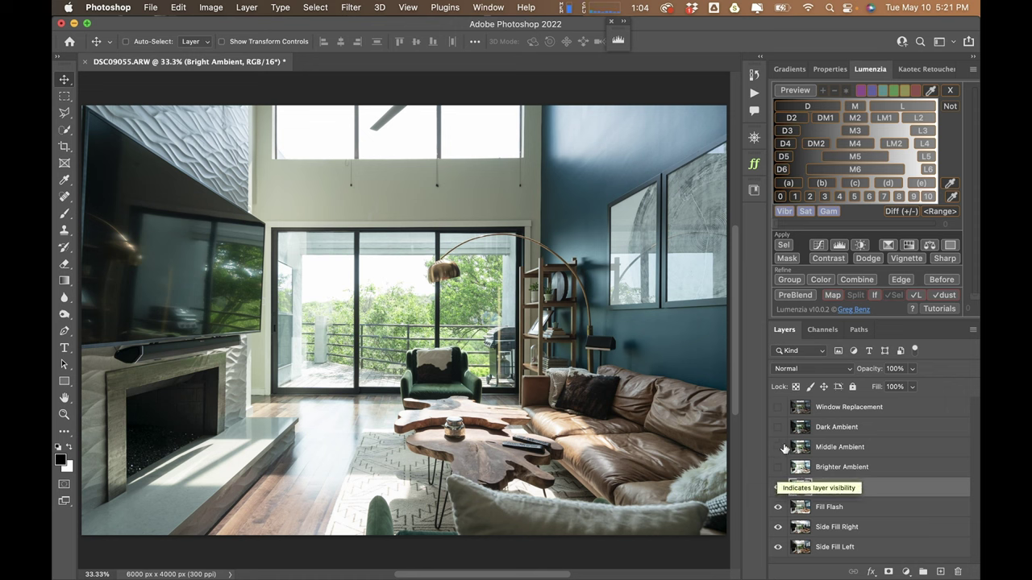
left_click(778, 447)
left_click(778, 448)
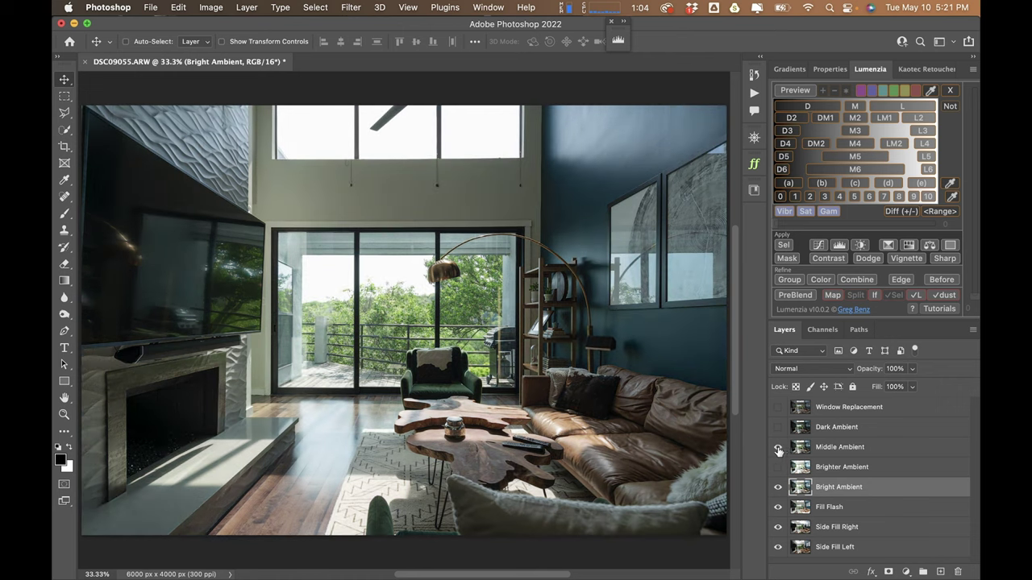
left_click(778, 447)
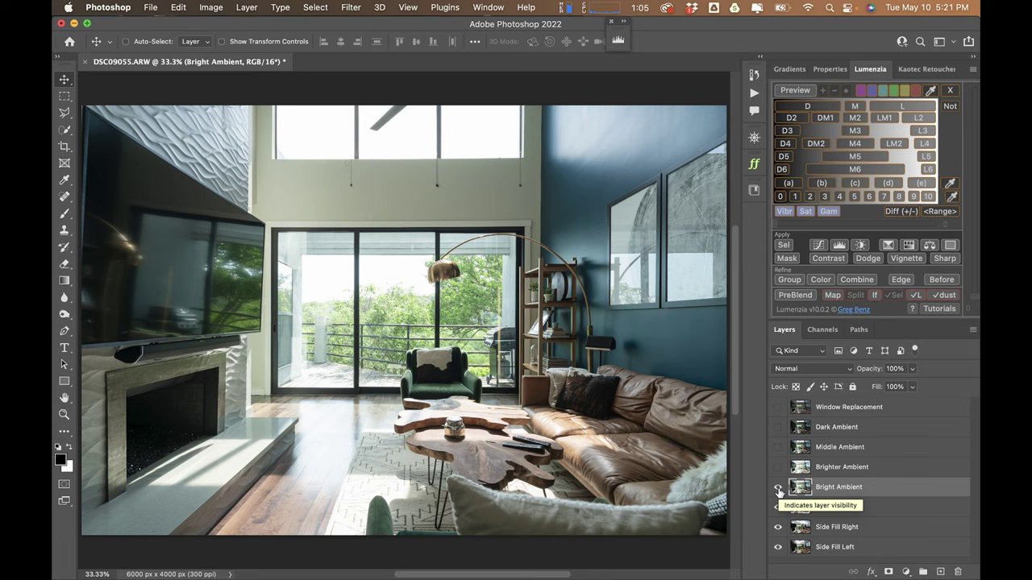
- Review the flash shots by hiding Bright Ambient, Fill Flash and Side Fill Right in turn, and restore the visibility of those three layers
left_click(778, 488)
left_click(811, 510)
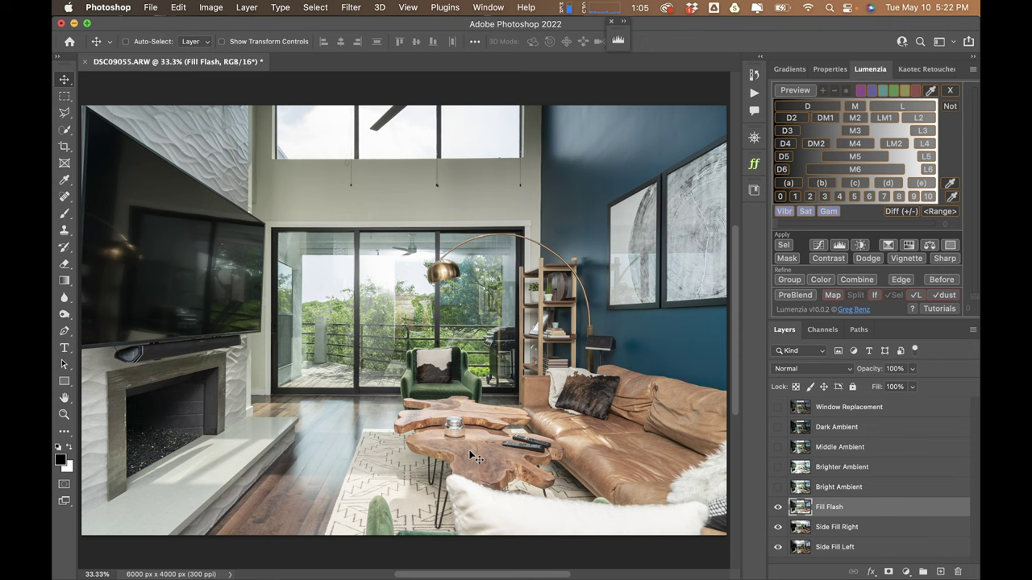
left_click(777, 507)
left_click(848, 532)
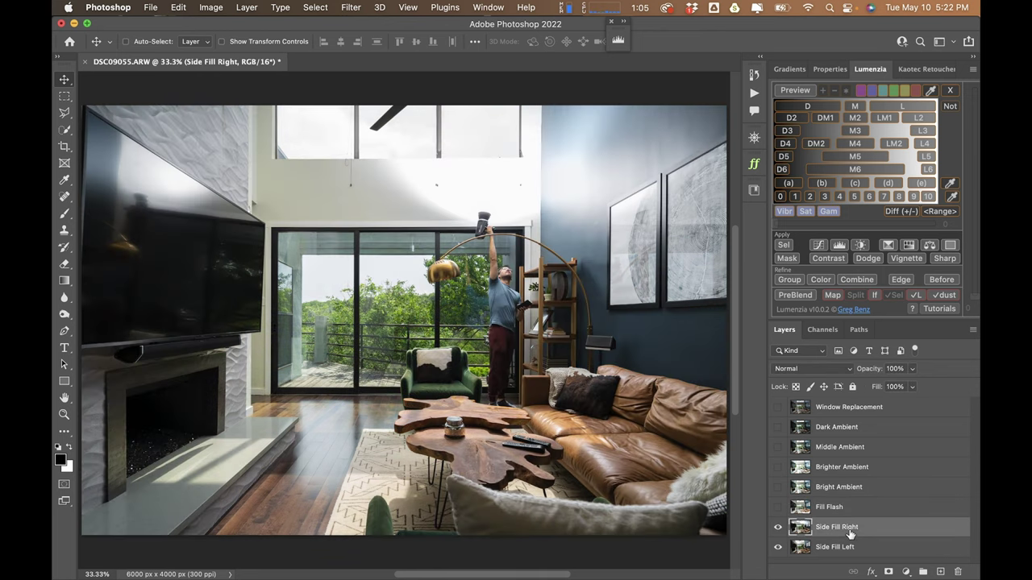
left_click(778, 528)
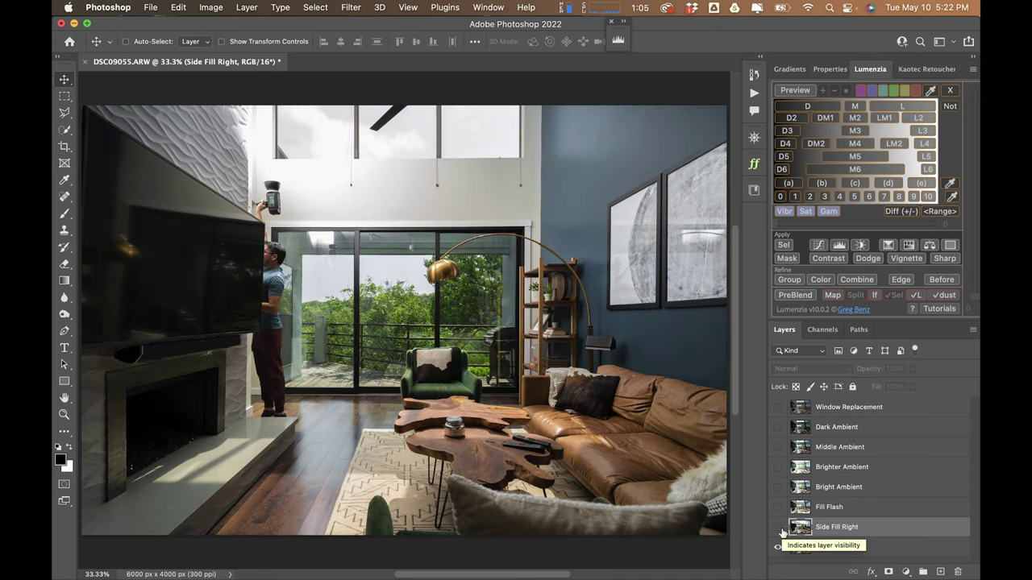
left_click_drag(779, 528, 780, 461)
left_click(780, 448)
left_click(780, 448)
left_click(780, 469)
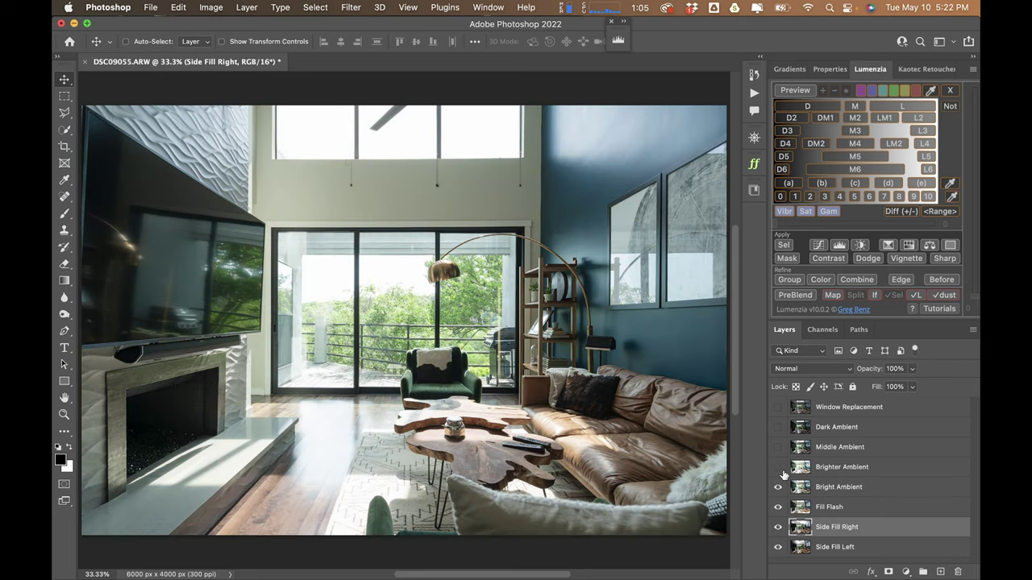
- Rename the Bright Ambient layer as "Base Ambient"
left_click(840, 488)
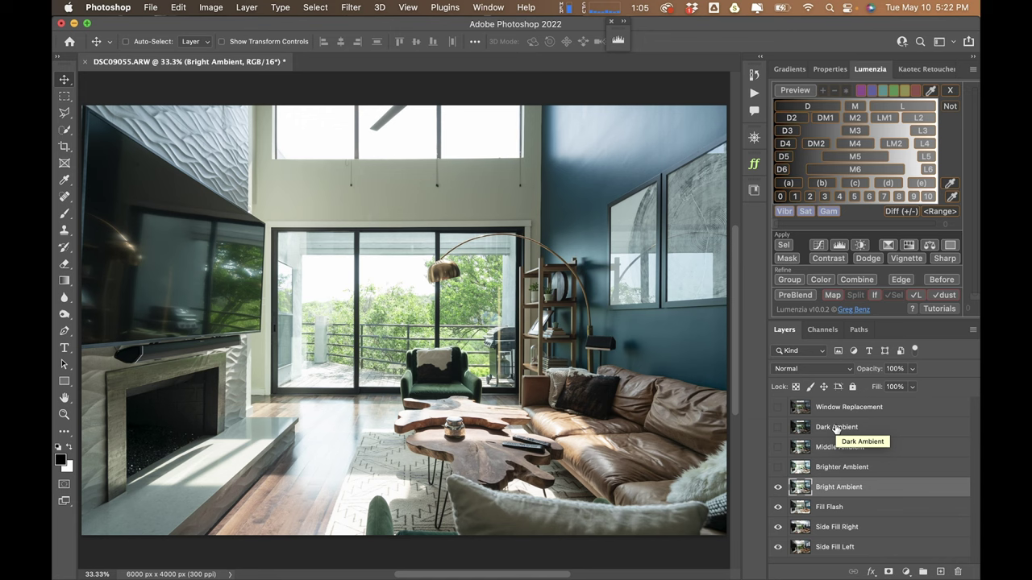
double_click(826, 486)
type("Base Ambient")
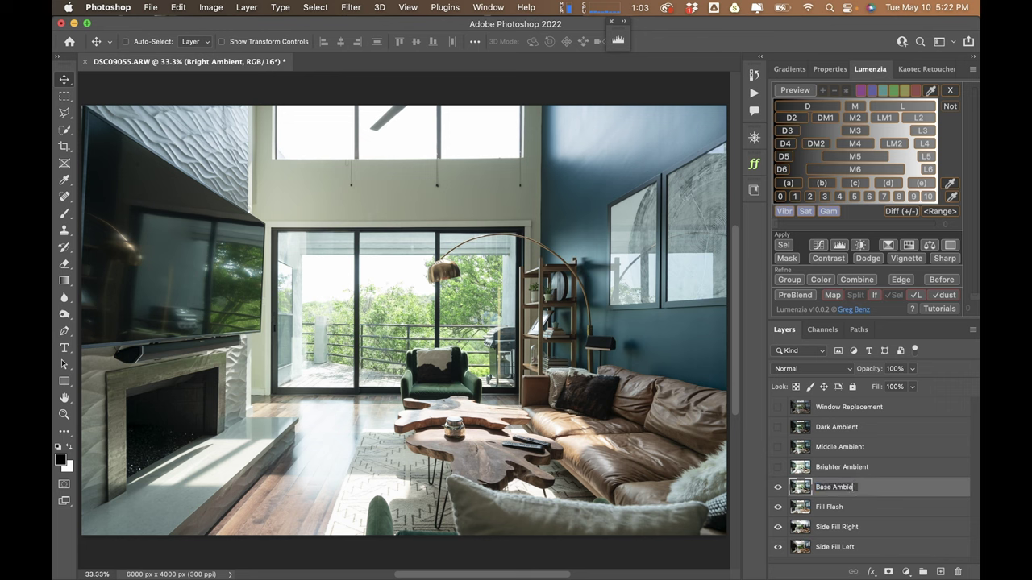
key("Return")
- Select and show the Brighter Ambient layer, and examine its shadow detail in the rug beside the sofa
left_click(813, 467)
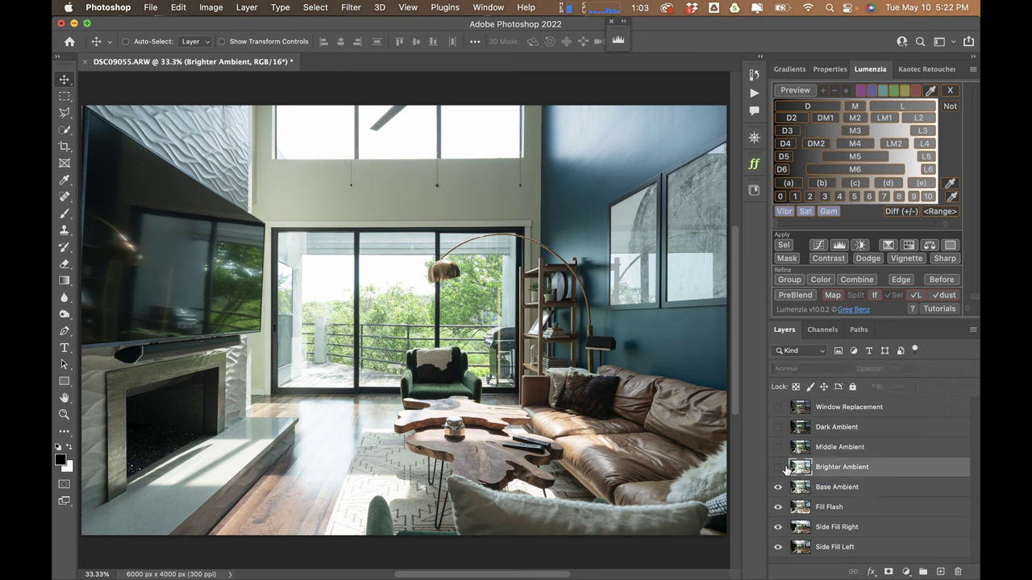
left_click(778, 467)
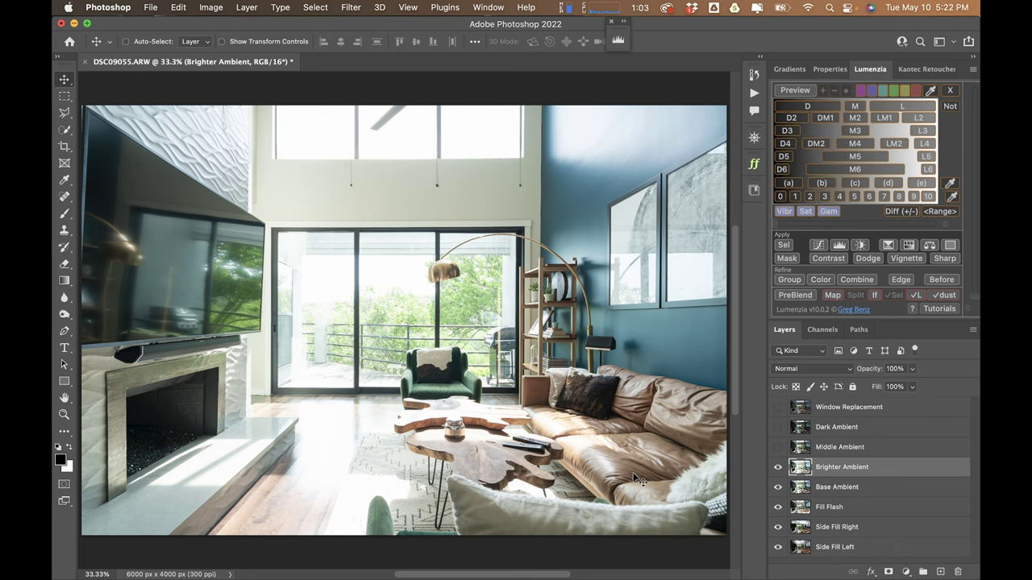
scroll(605, 472, "up", 10)
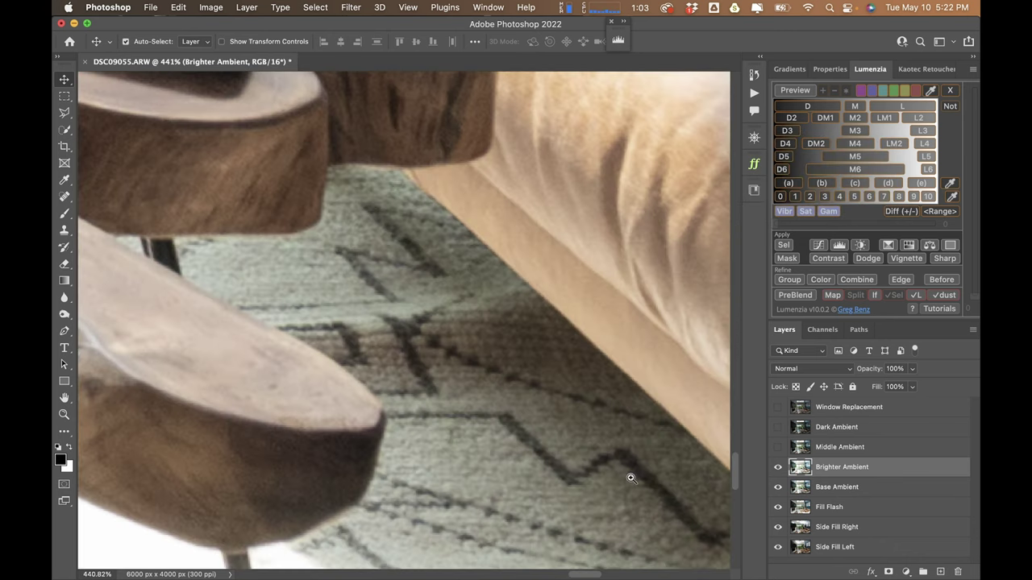
scroll(595, 380, "down", 5)
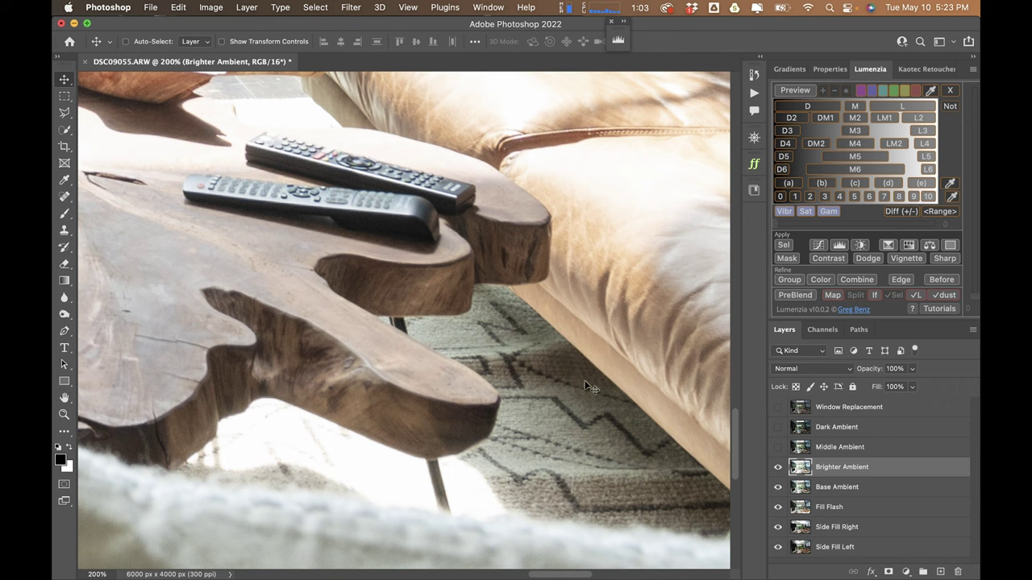
scroll(574, 371, "up", 4)
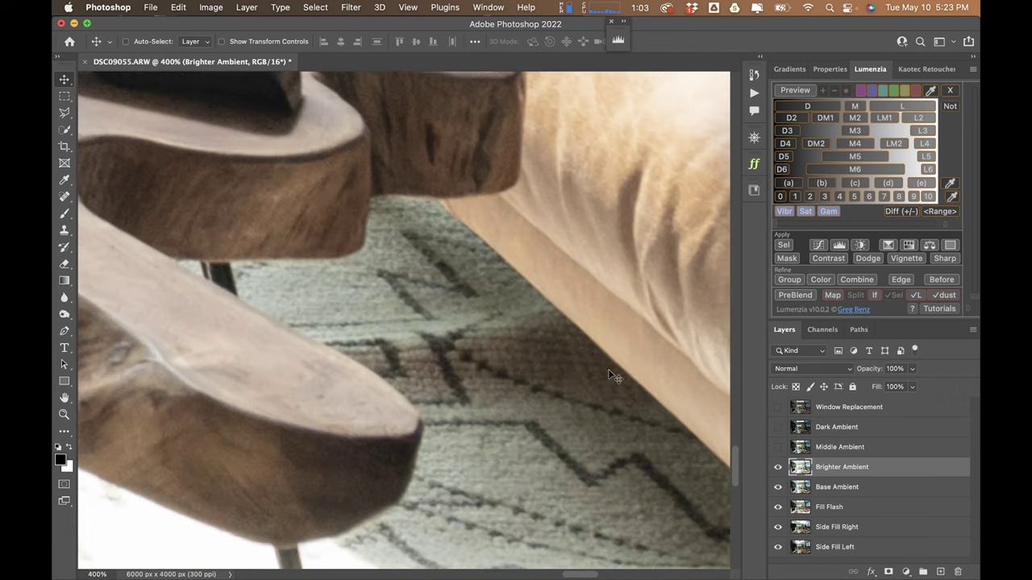
- Temporarily show the Window Replacement layer to compare shadow noise on the rug and sofa with Brighter Ambient, ending with the whole image in view
left_click(777, 407)
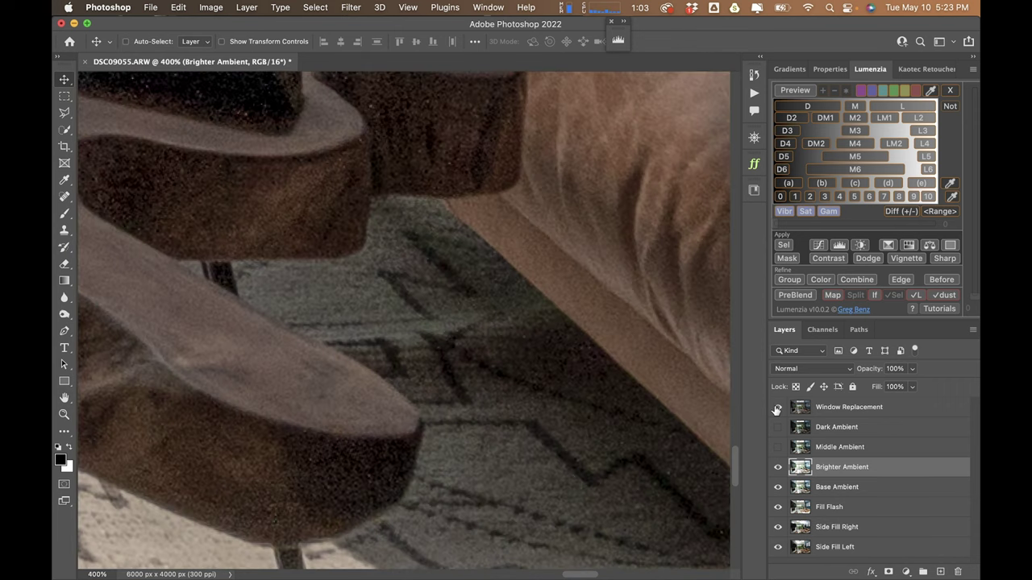
scroll(609, 389, "down", 6)
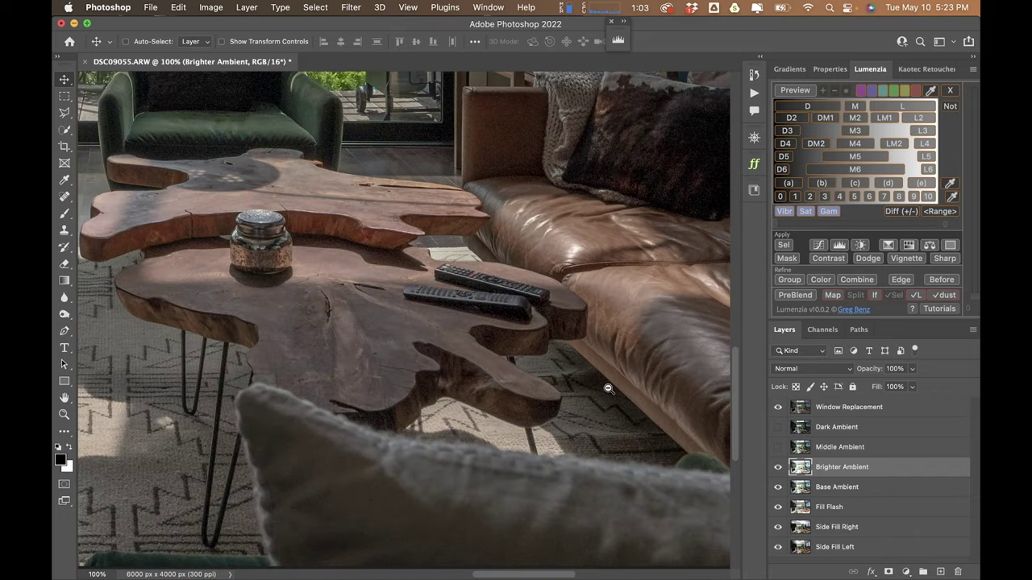
scroll(588, 279, "up", 3)
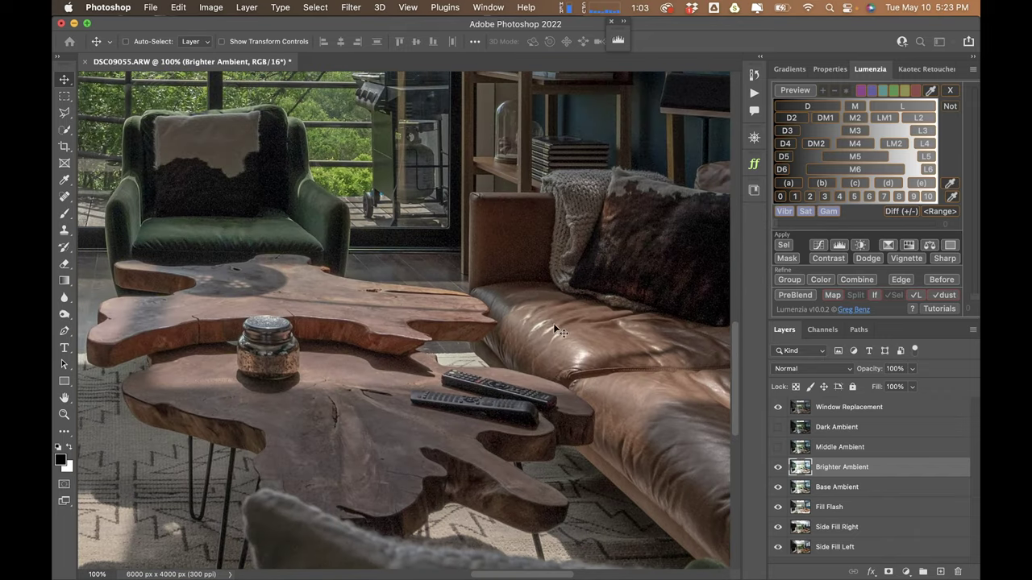
scroll(520, 238, "up", 4)
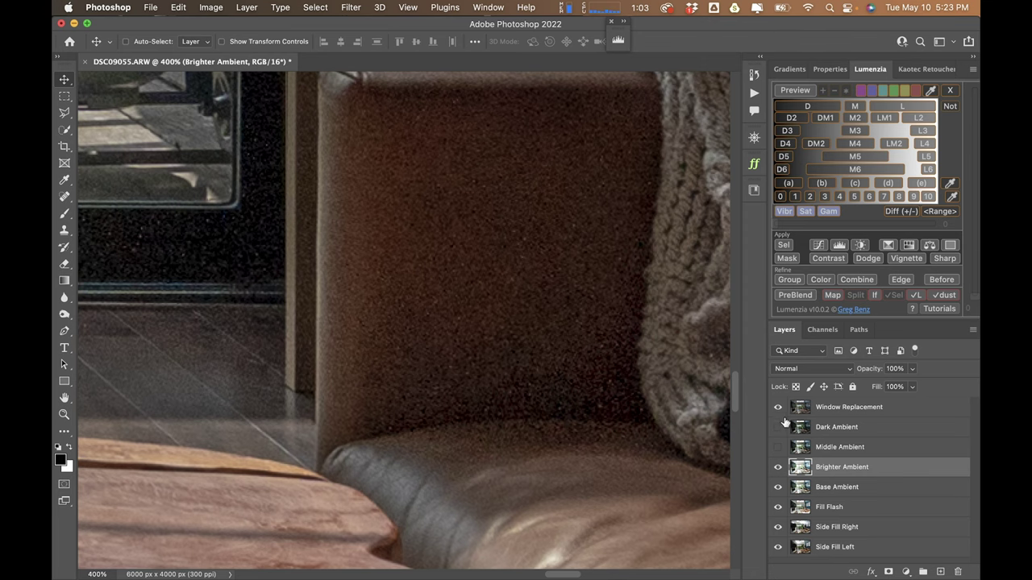
left_click_drag(778, 427, 778, 407)
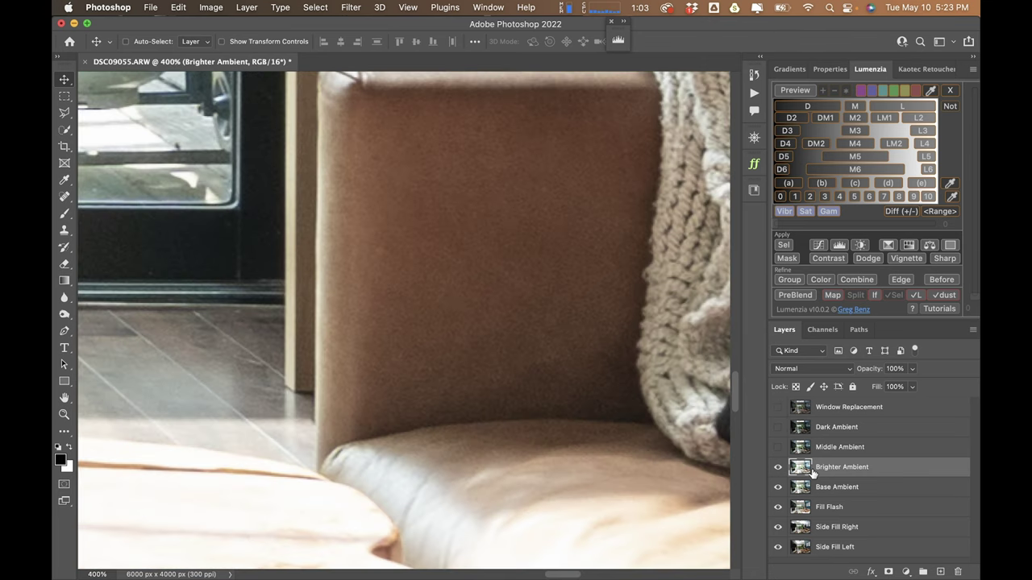
left_click_drag(584, 257, 532, 283)
left_click(533, 283, "alt")
left_click(532, 283, "alt")
scroll(528, 322, "down", 5)
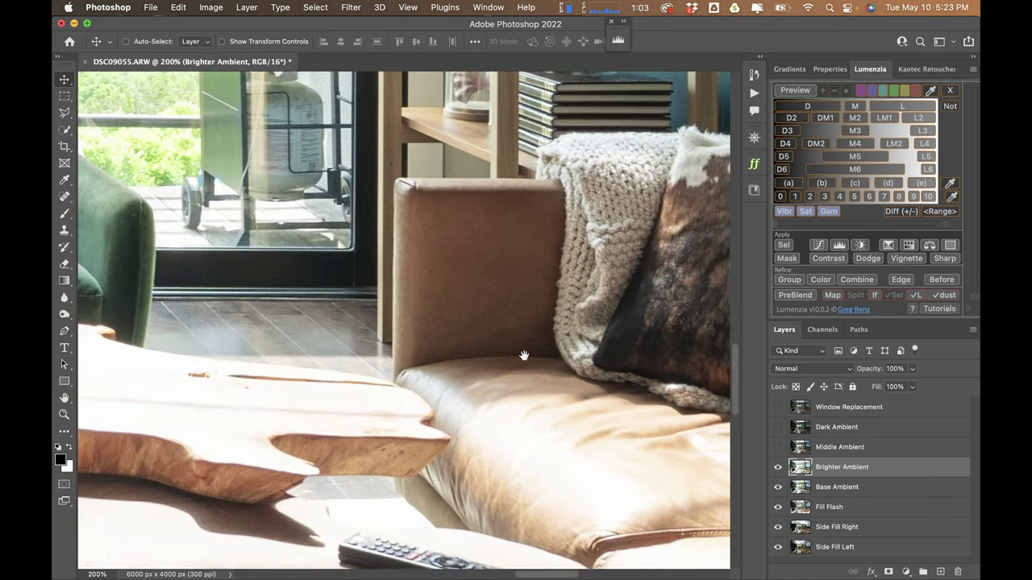
key("super+0")
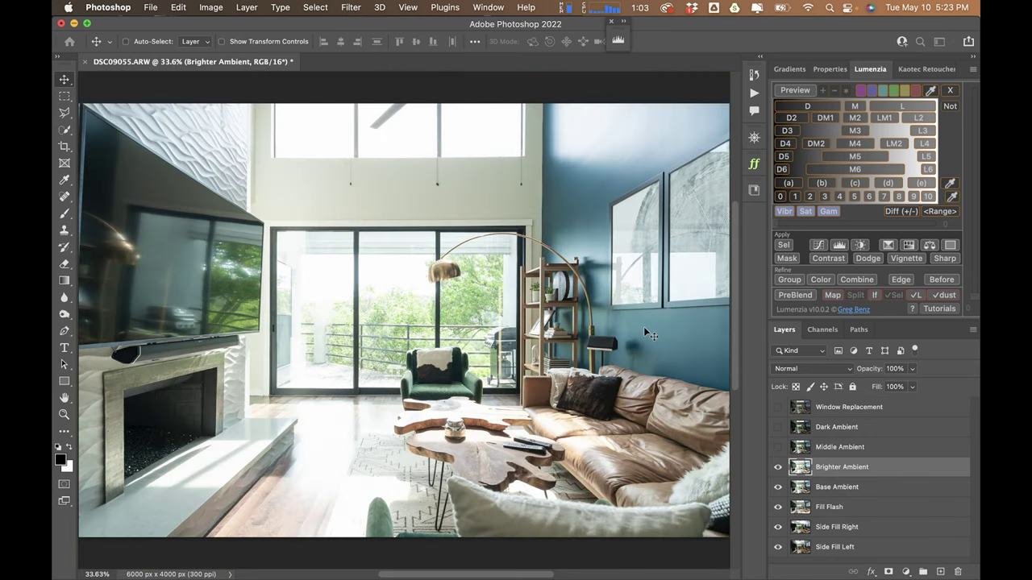
- Preview the D4, D3 and D2 darks luminosity masks for Brighter Ambient, declining the Lumenzia update, and settle on D3
left_click(785, 143)
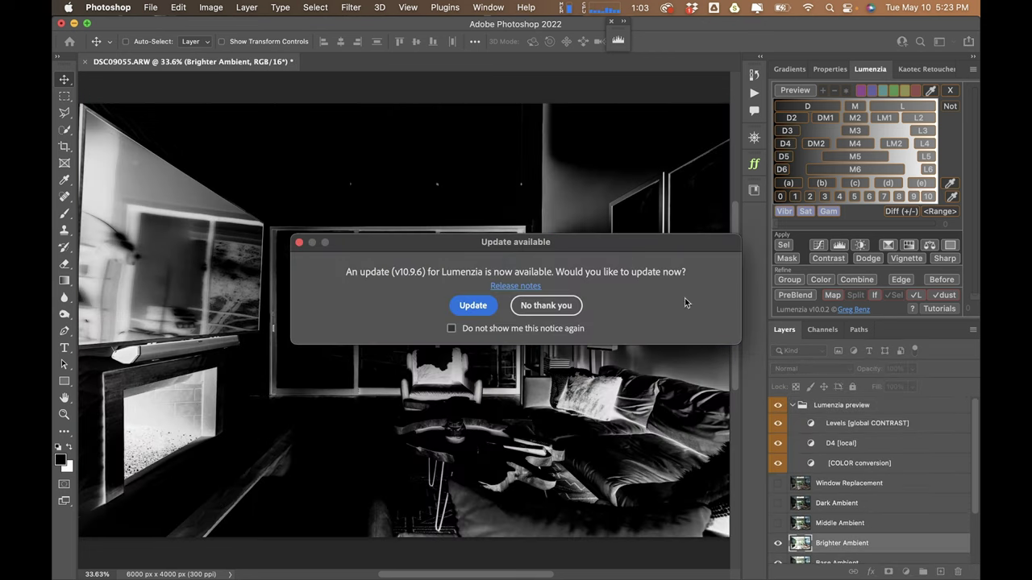
left_click(545, 306)
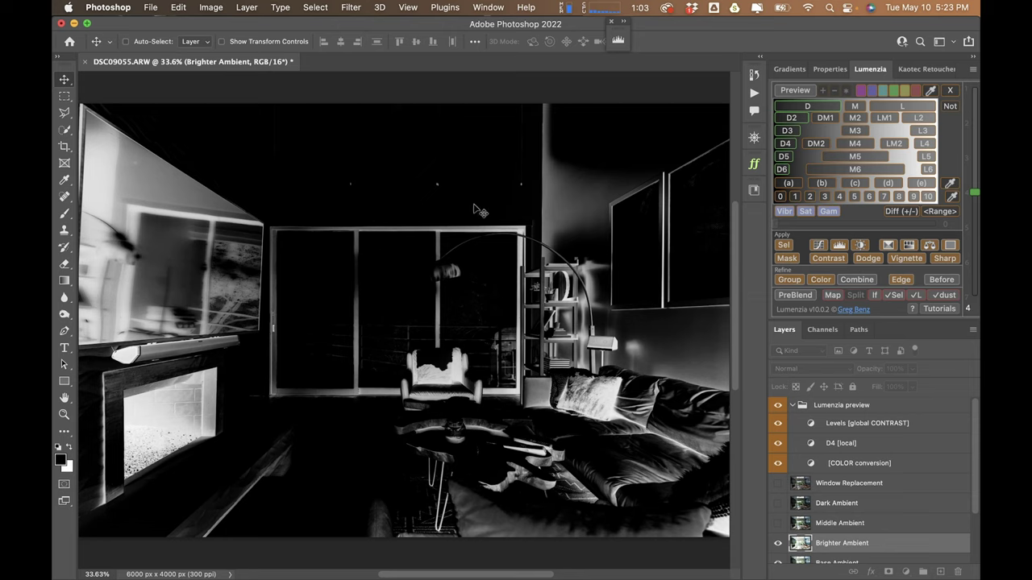
left_click(788, 130)
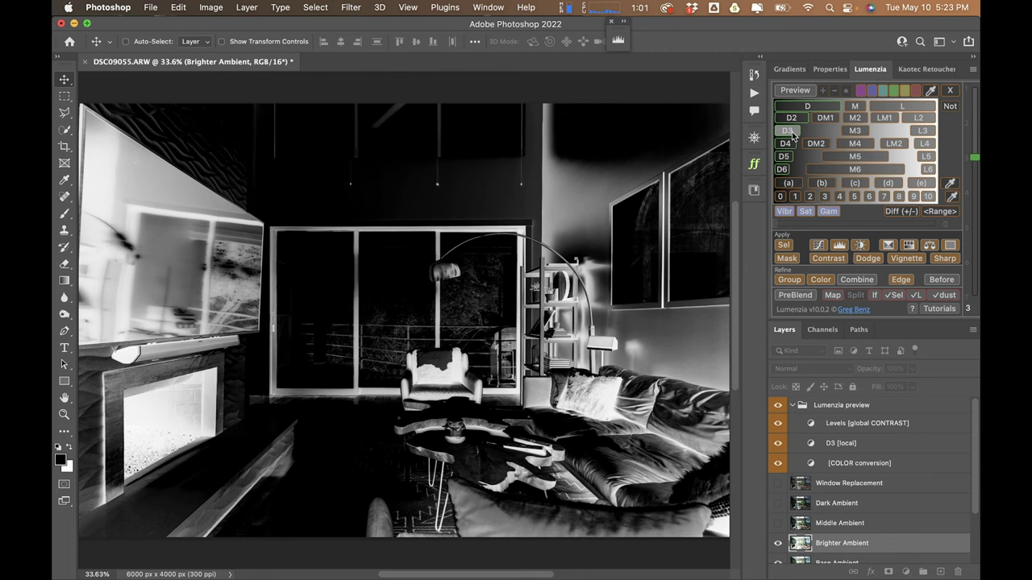
left_click(791, 143)
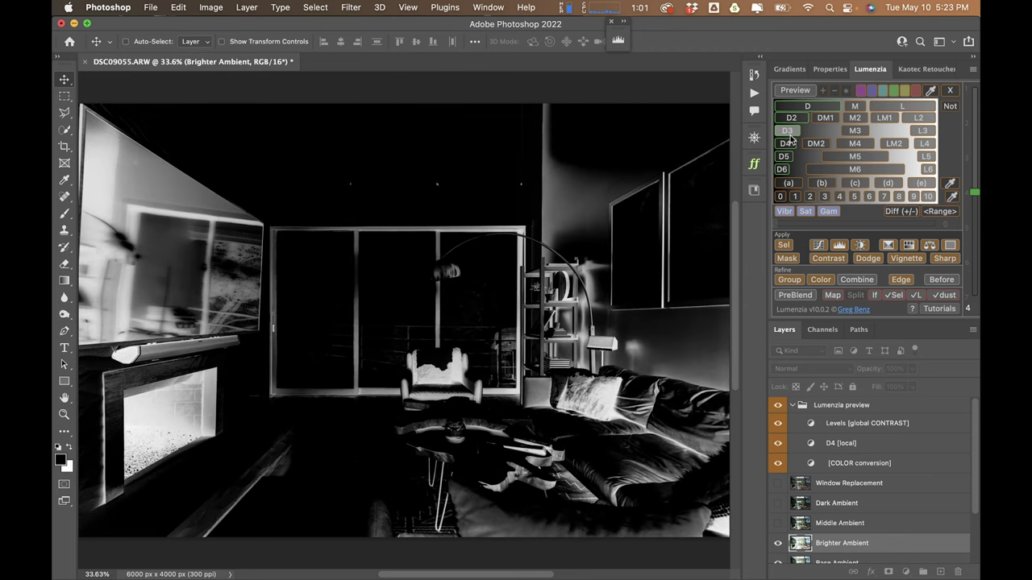
left_click(790, 121)
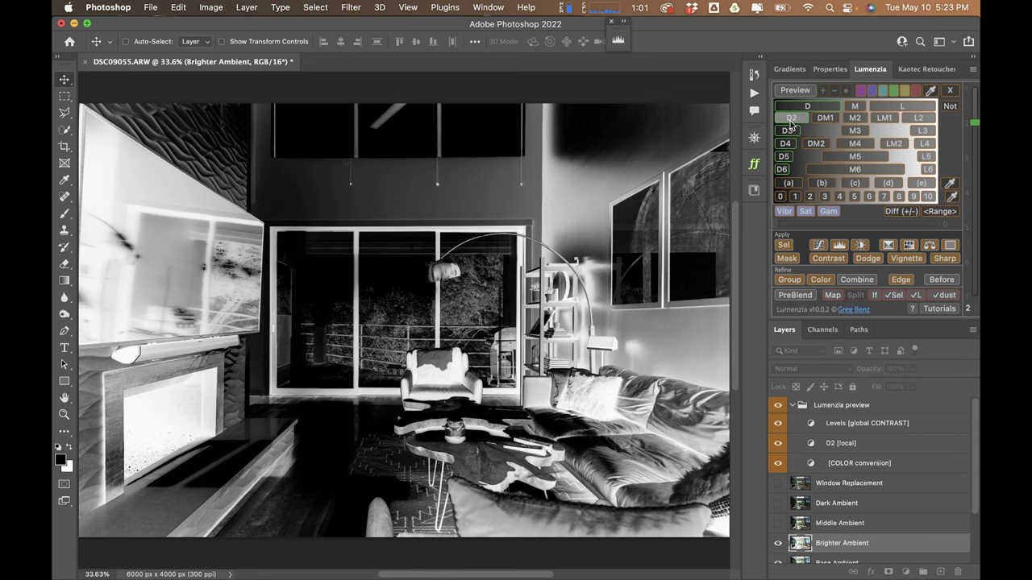
left_click(788, 131)
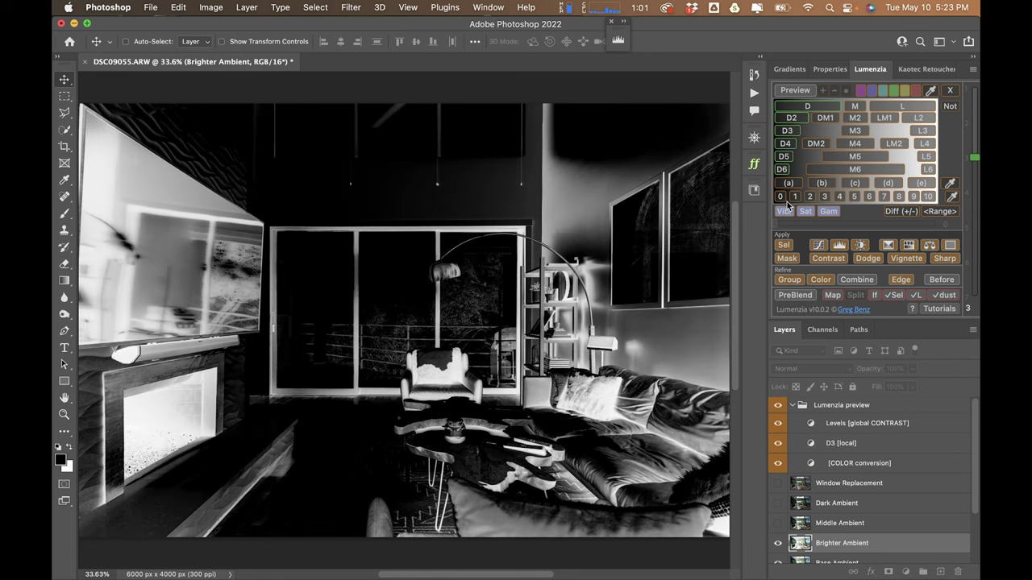
- Load the D3 darks as a selection, apply it as the Brighter Ambient layer's mask, and toggle the layer's visibility to check the blend
left_click(782, 247)
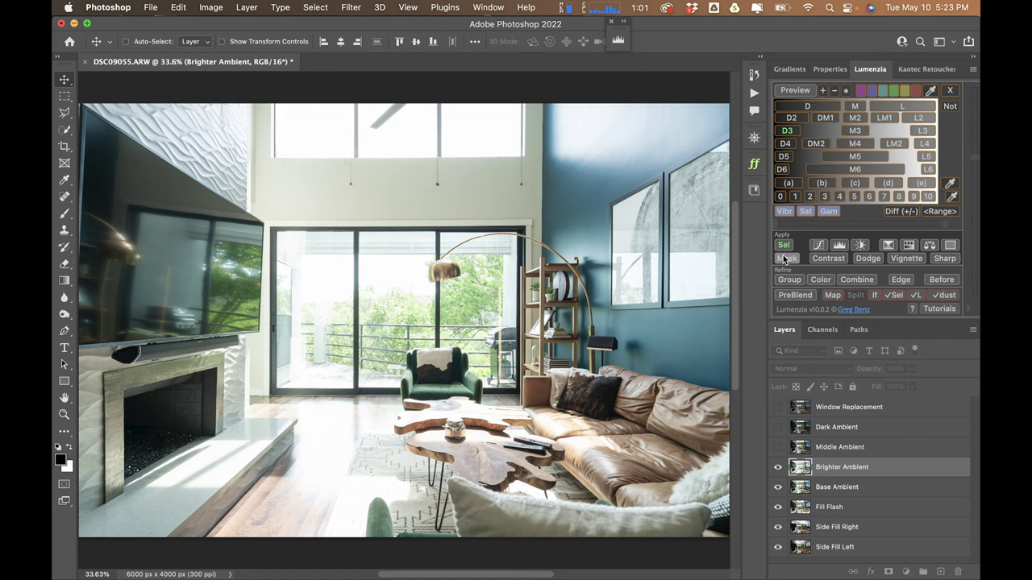
left_click(784, 257)
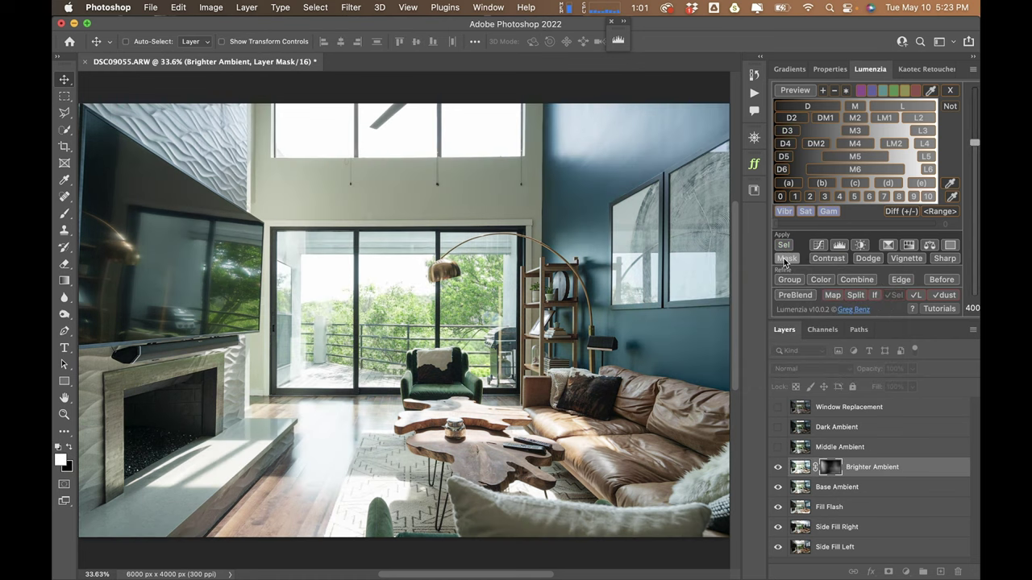
left_click(778, 468)
left_click(778, 469)
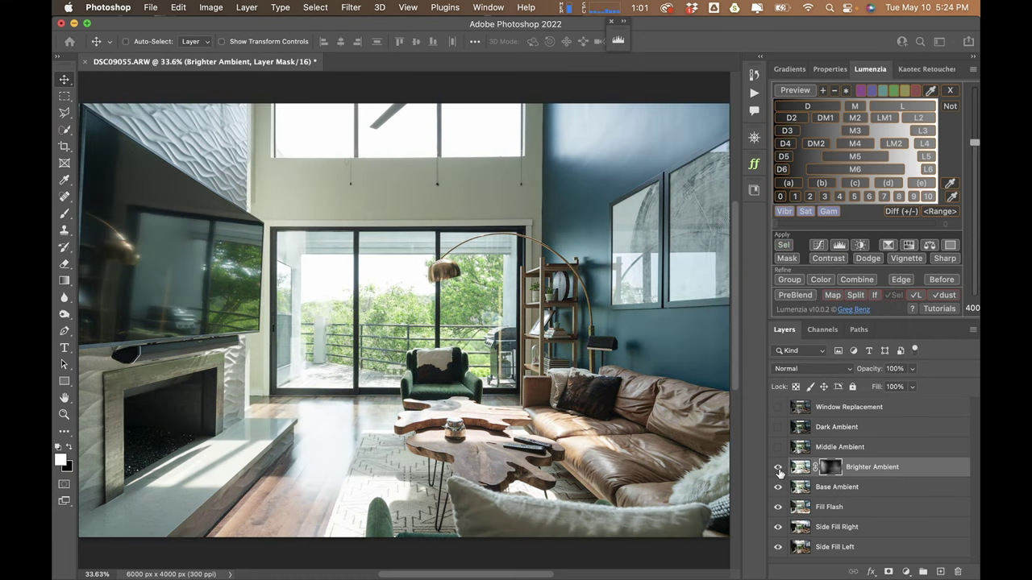
- Toggle the Brighter Ambient layer's visibility over the whole room to compare the image with and without it
left_click(778, 468)
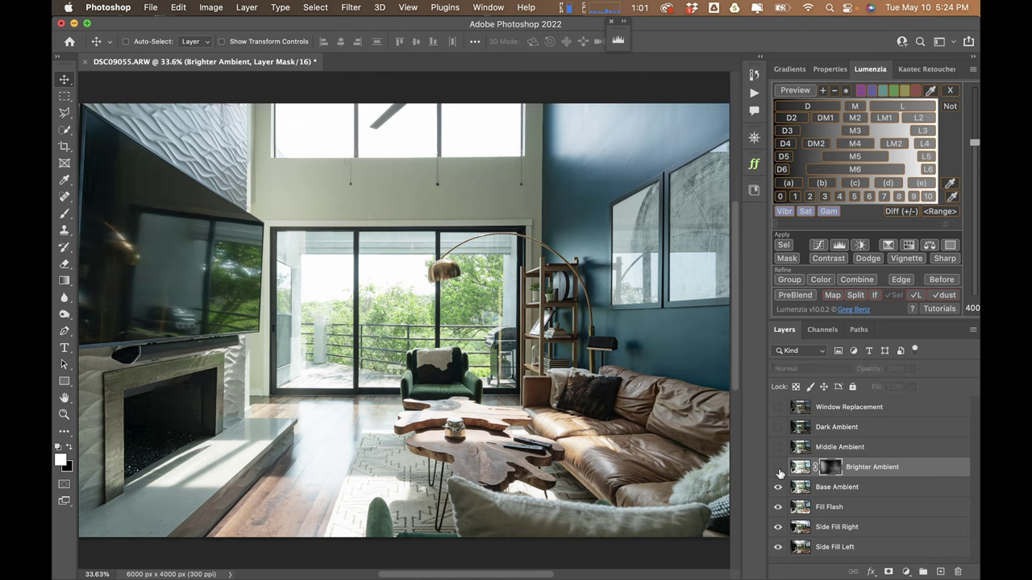
left_click(778, 469)
left_click(778, 468)
left_click(778, 468)
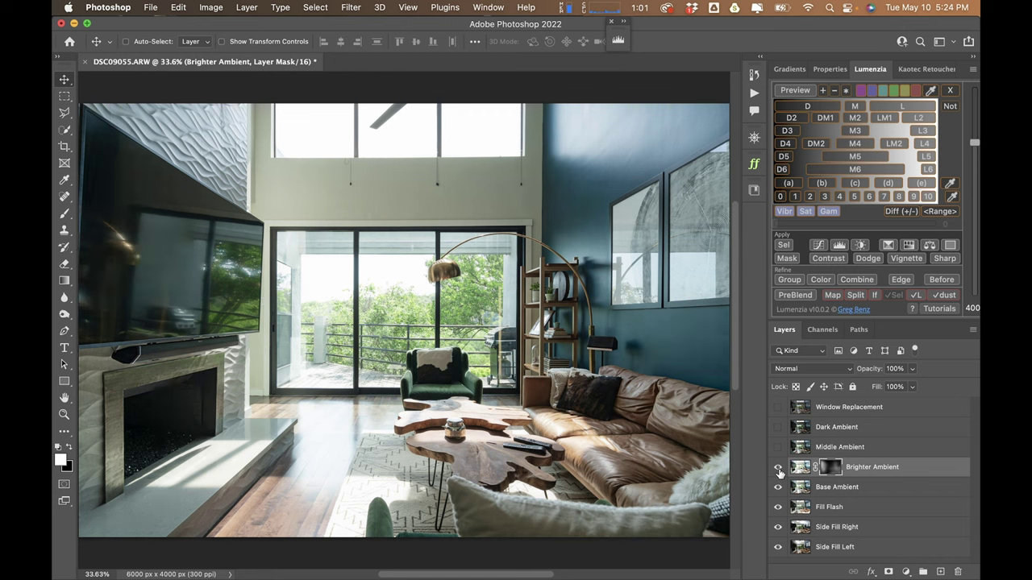
left_click(778, 470)
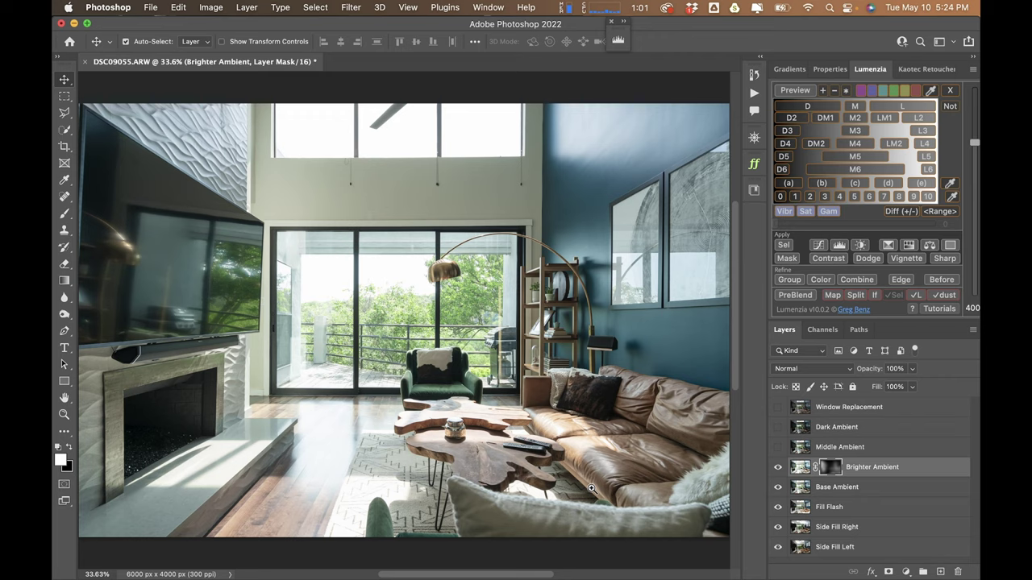
- Examine the sofa and coffee table at 100% while toggling Brighter Ambient, ending with the whole image in view
left_click_drag(590, 488, 580, 485)
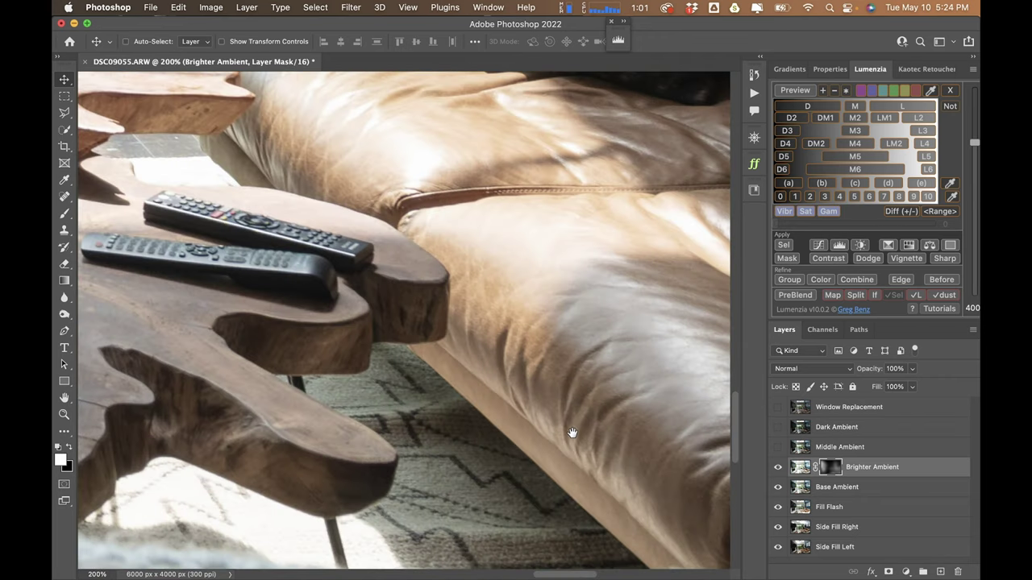
key("super+1")
left_click(779, 468)
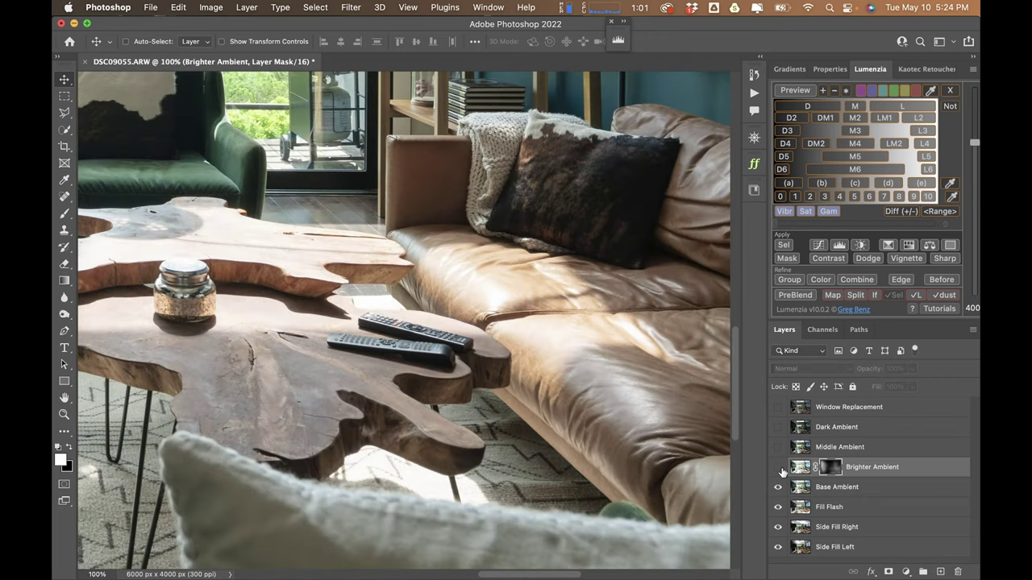
left_click(779, 468)
left_click(778, 469)
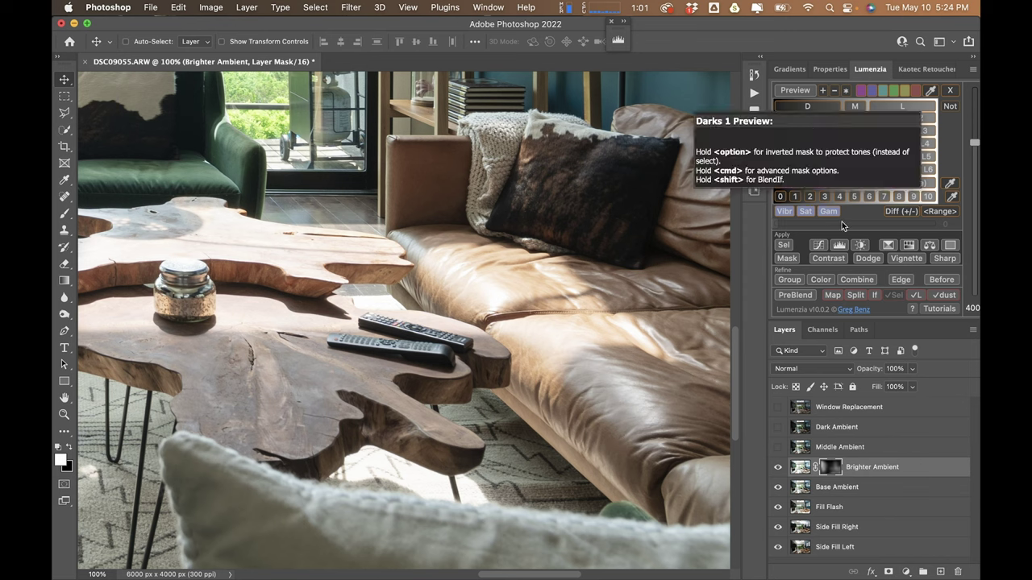
key("super")
key("super+0")
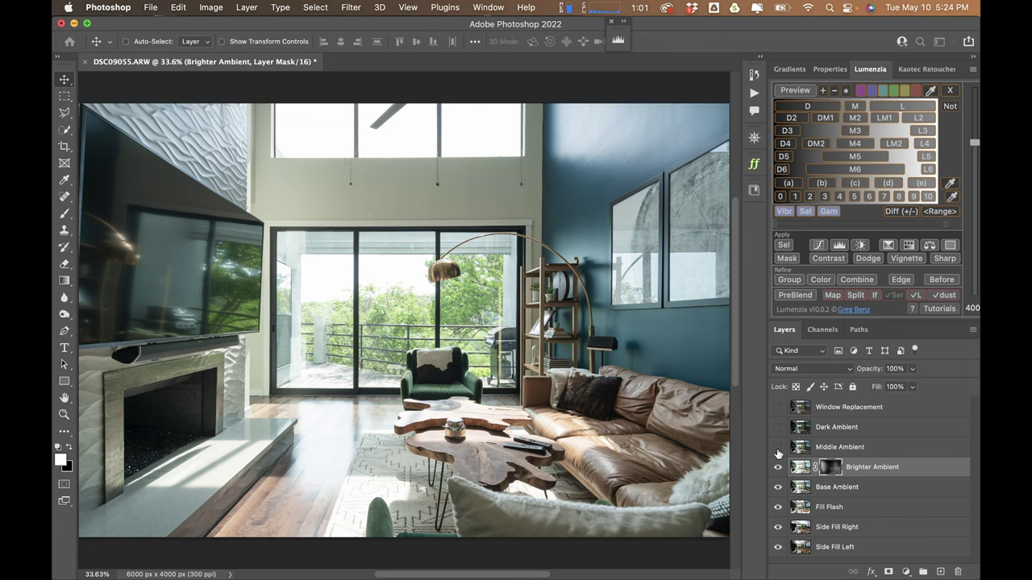
- Show and select the Middle Ambient layer, and toggle it to compare highlight detail in the sunlit part of the rug
left_click(778, 448)
left_click(840, 451)
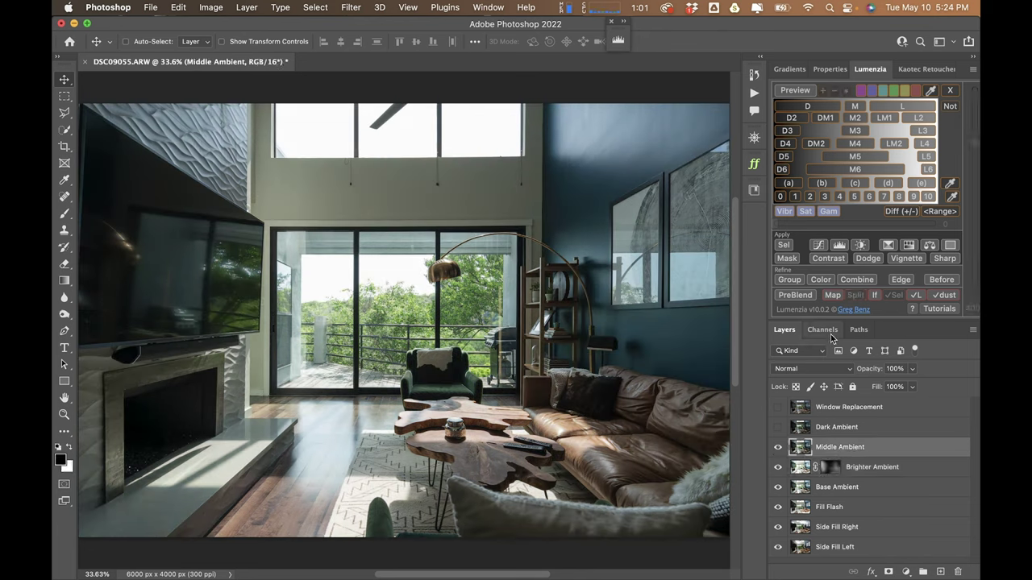
key("super")
left_click_drag(383, 498, 383, 497)
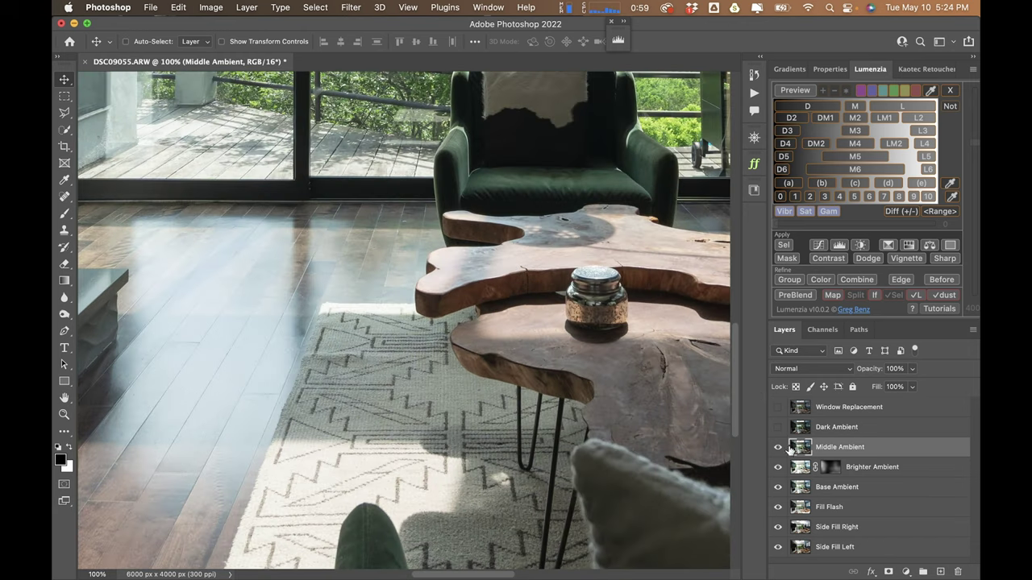
left_click(778, 446)
left_click(442, 475, "super")
left_click_drag(442, 475, 519, 419)
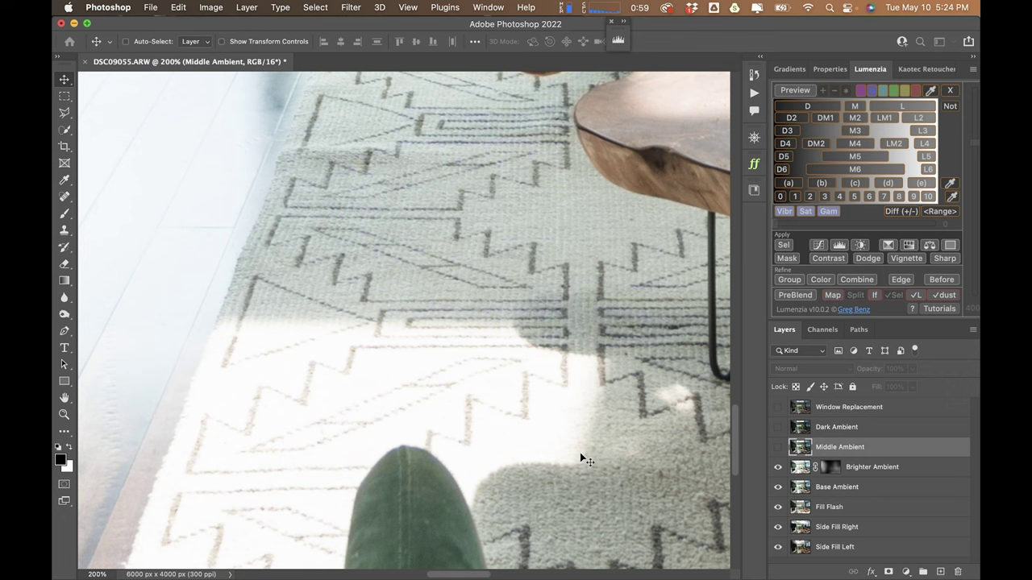
left_click(778, 448)
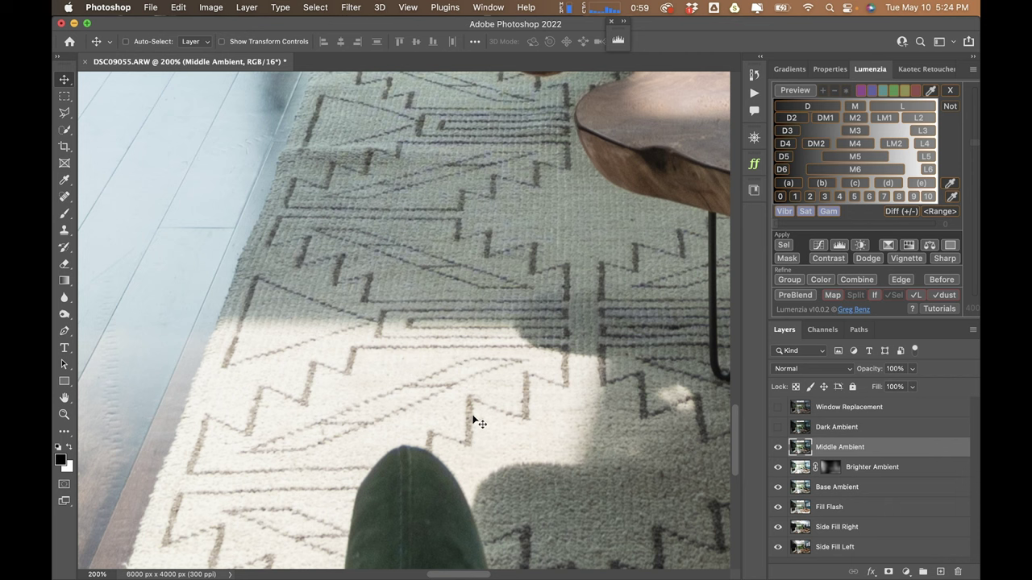
- Temporarily show the Dark Ambient layer to compare the rug's highlights with Middle Ambient, ending with the whole image in view
left_click(778, 427)
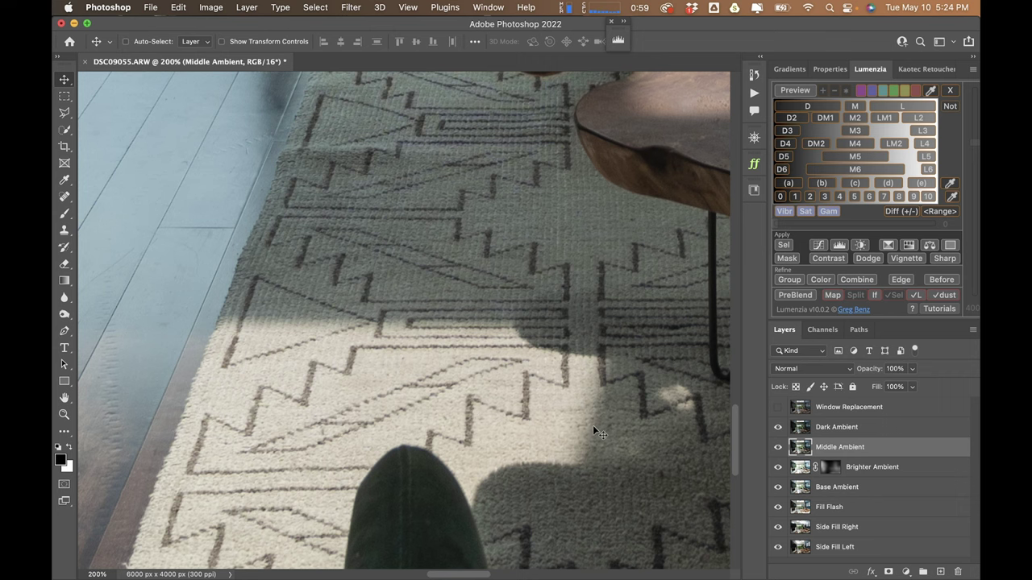
left_click(778, 428)
left_click(845, 435)
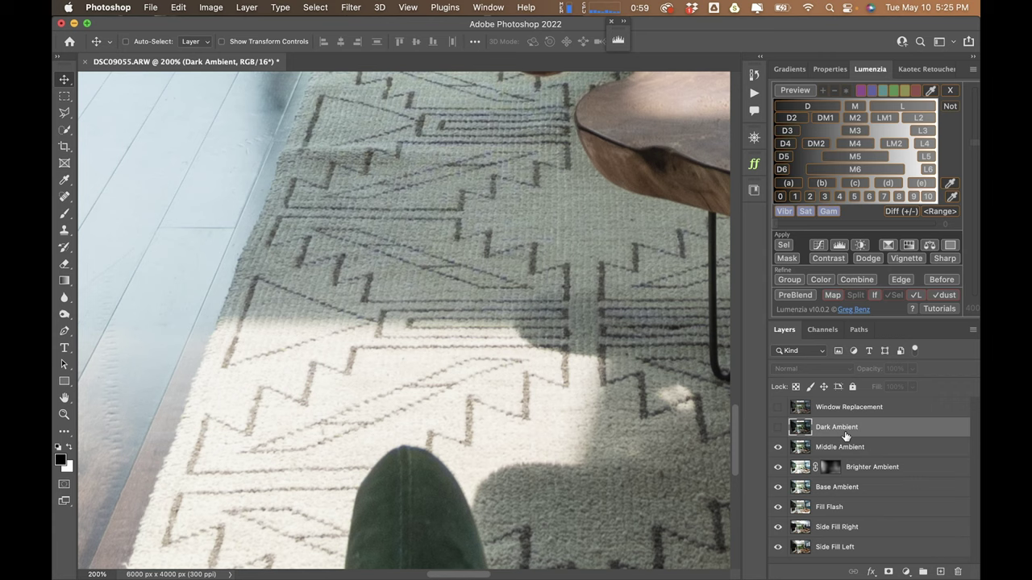
key("super+0")
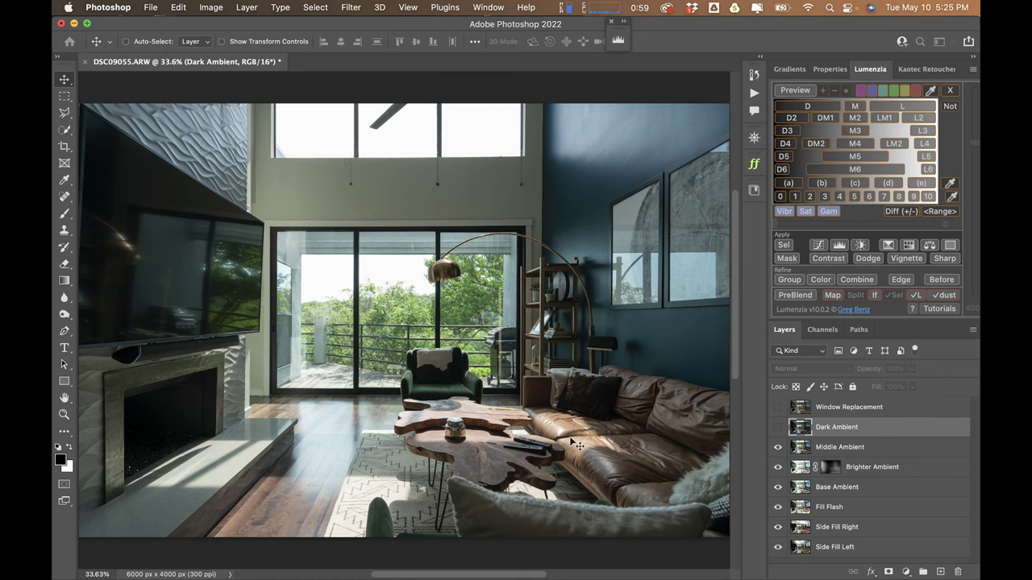
- Hide and reshow Middle Ambient to compare it with Brighter Ambient, leaving the Middle Ambient layer selected
left_click(779, 448)
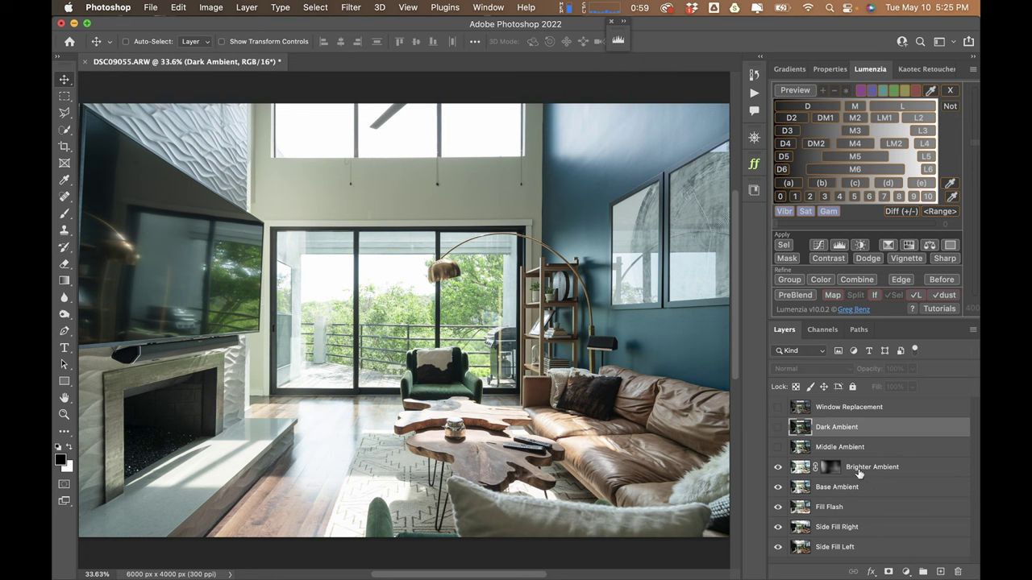
left_click(859, 474)
left_click(777, 446)
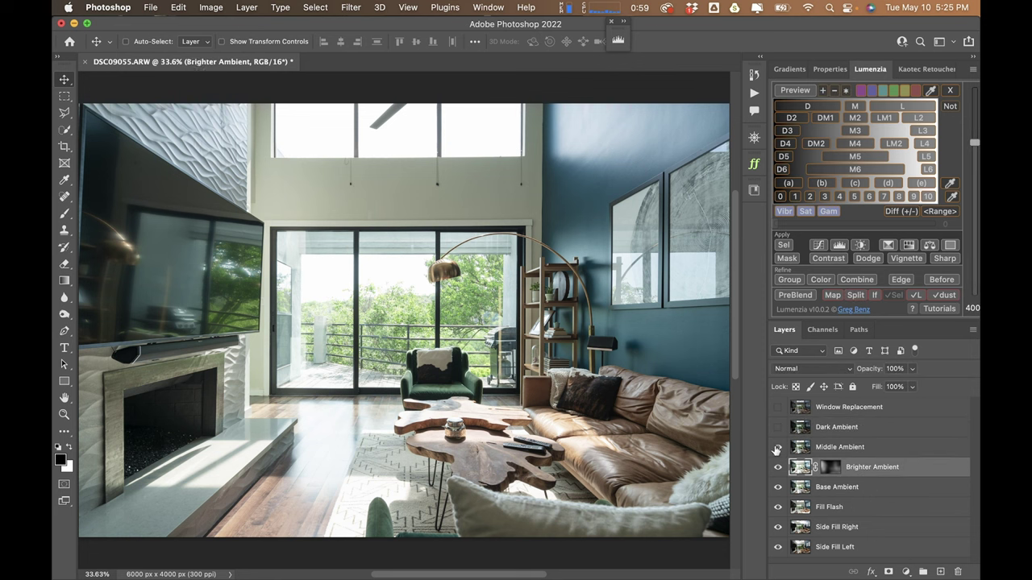
left_click(830, 452)
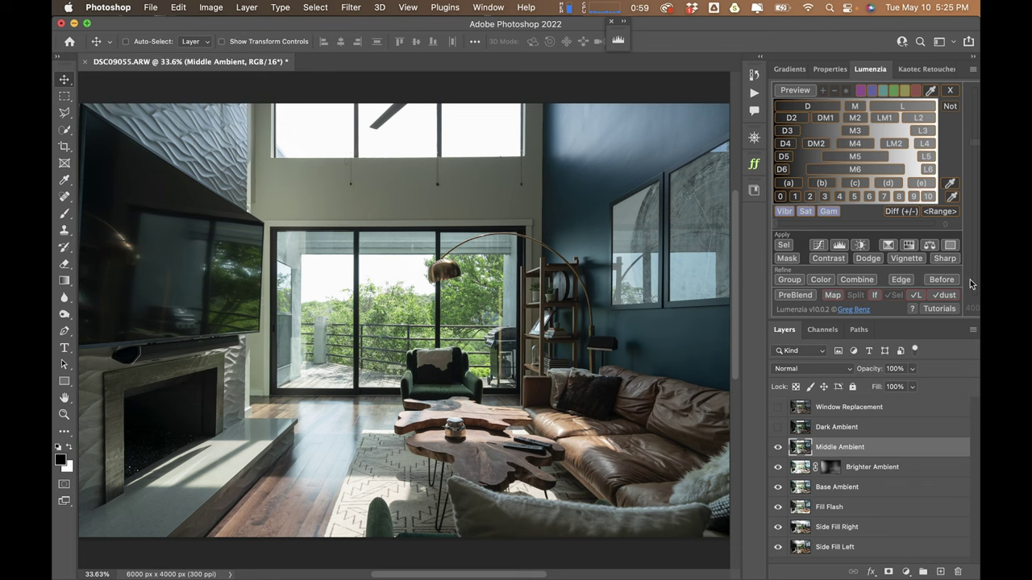
- Preview the L2 and L3 lights luminosity masks, and apply L3 through a selection as the Middle Ambient layer's mask
left_click(921, 120)
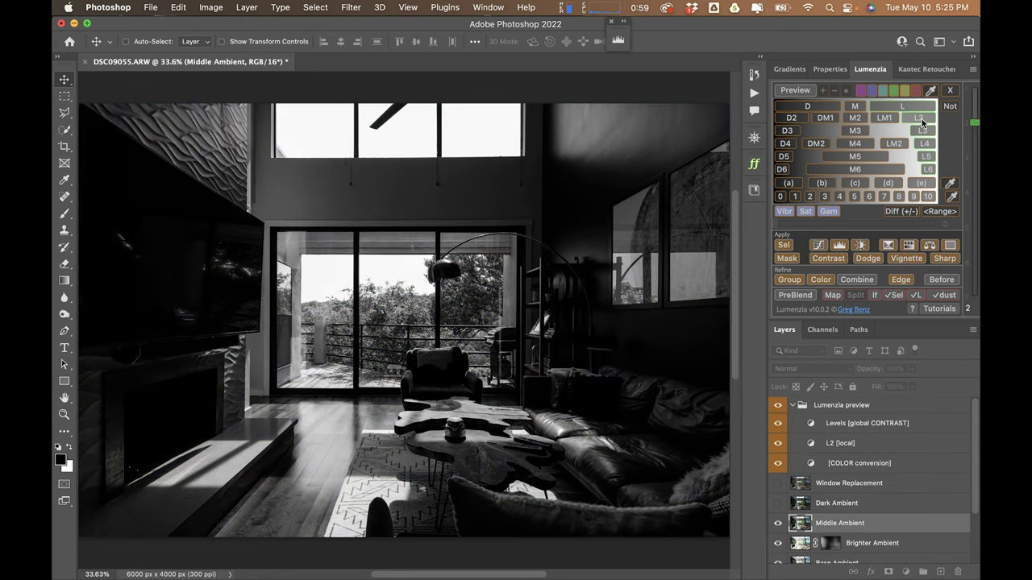
left_click(922, 131)
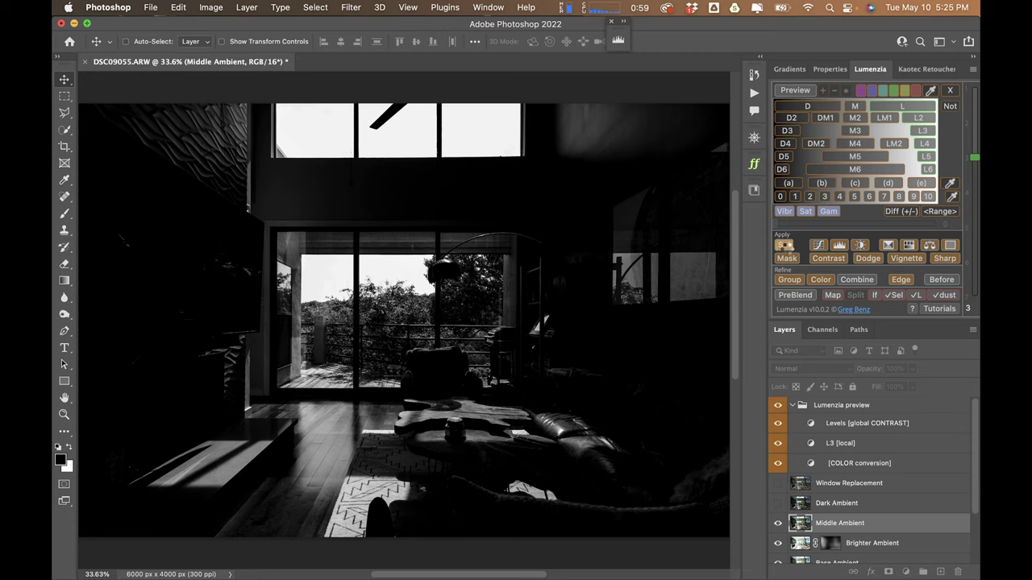
left_click(784, 246)
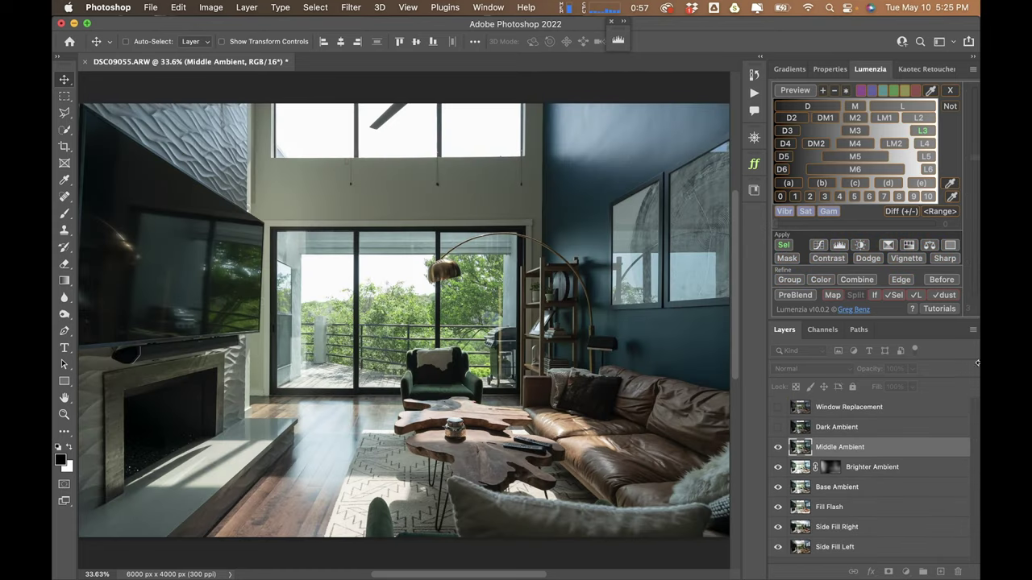
left_click(785, 258)
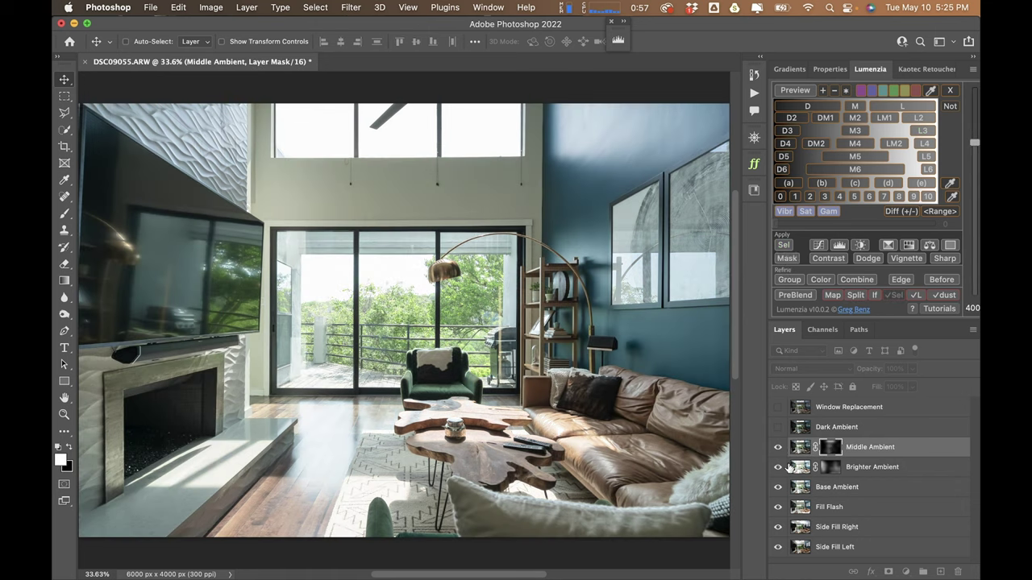
- Toggle the Middle Ambient layer's visibility repeatedly to check how its lights mask affects the blend
left_click(779, 452)
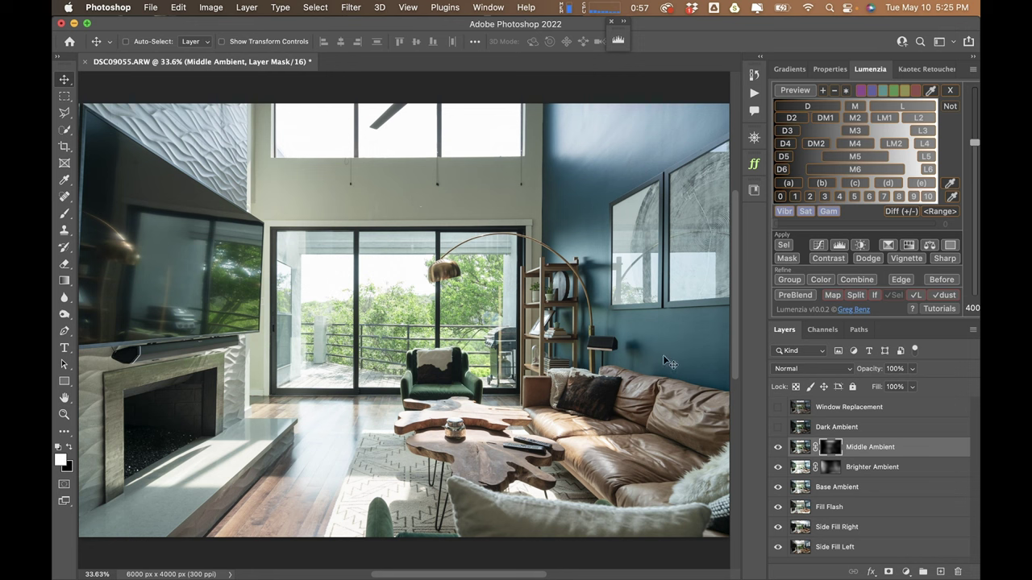
left_click(779, 448)
left_click(779, 449)
left_click(779, 450)
left_click(779, 450)
left_click(780, 450)
left_click(779, 450)
left_click(779, 449)
- Open the mask properties for the Middle Ambient layer and reduce the mask's feather to 199.5 px
left_click(834, 428)
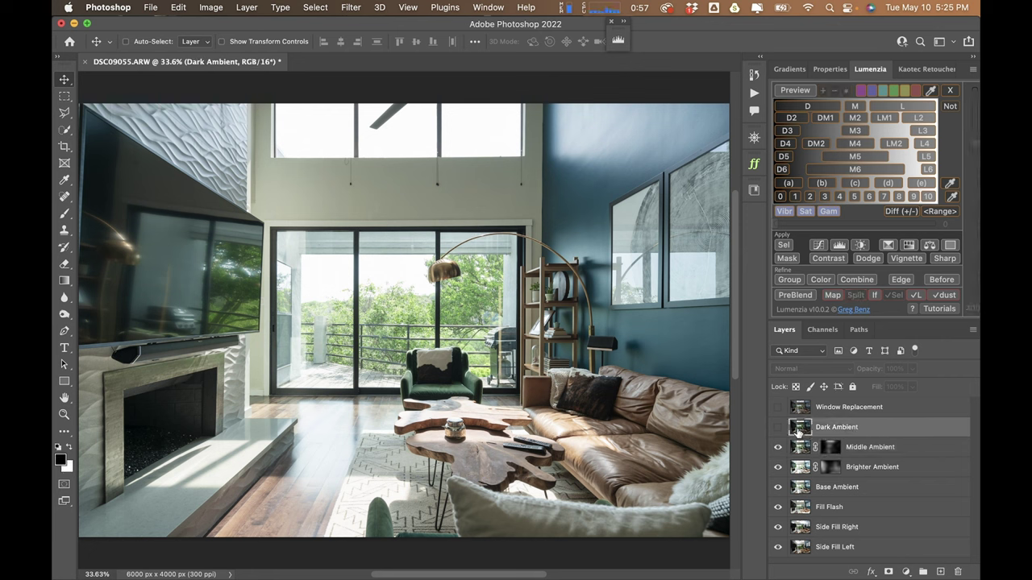
left_click(856, 442)
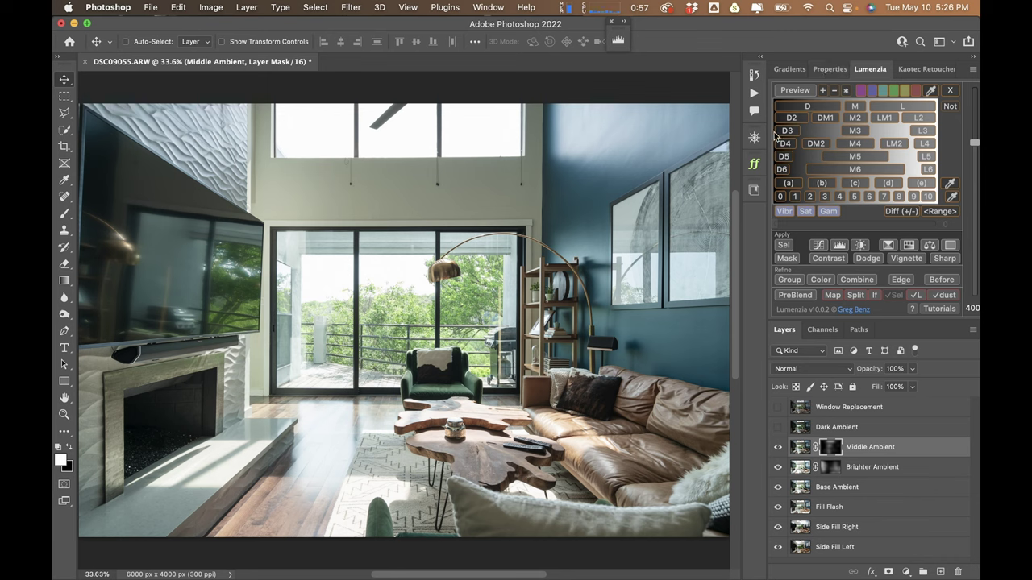
left_click(833, 72)
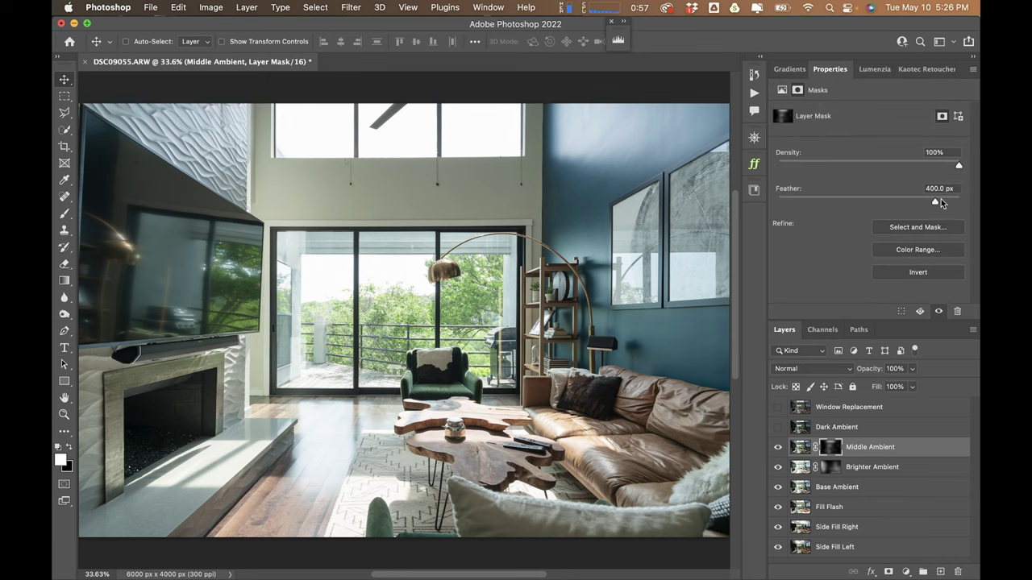
left_click_drag(895, 202, 926, 199)
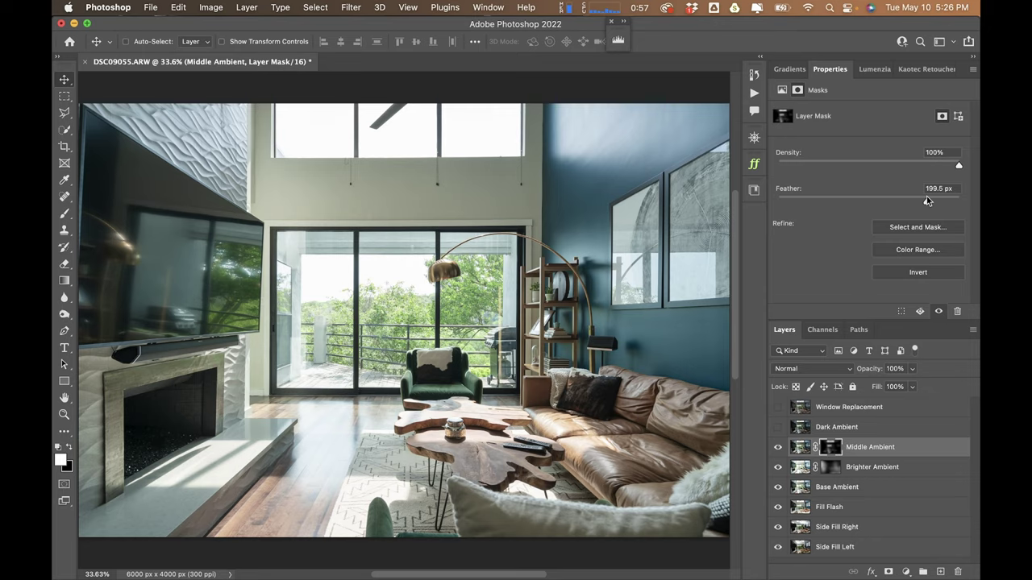
- View the Middle Ambient mask on its own while reducing its feather to 0 px, and return to the image
left_click(829, 454, "alt")
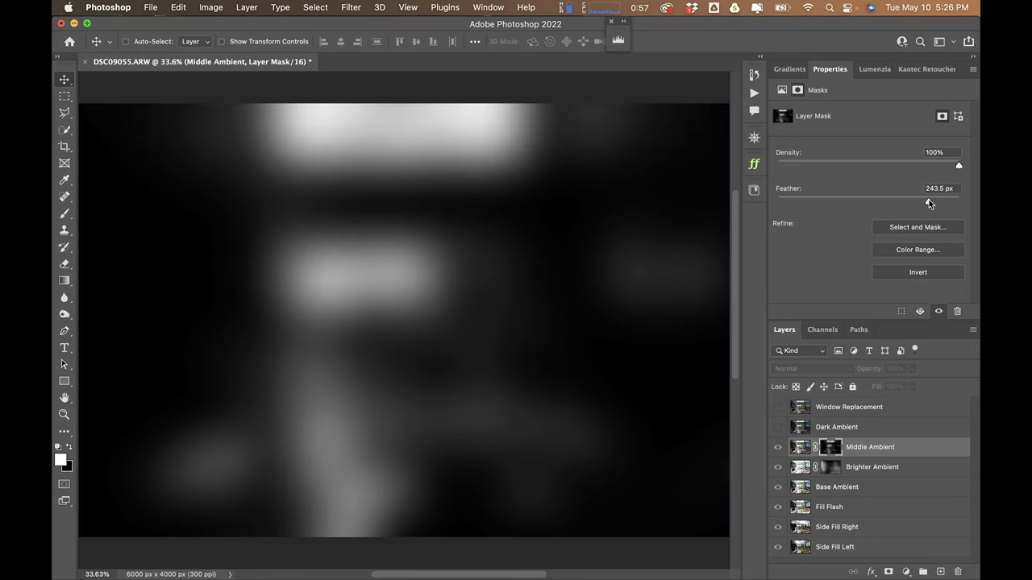
left_click_drag(928, 202, 835, 195)
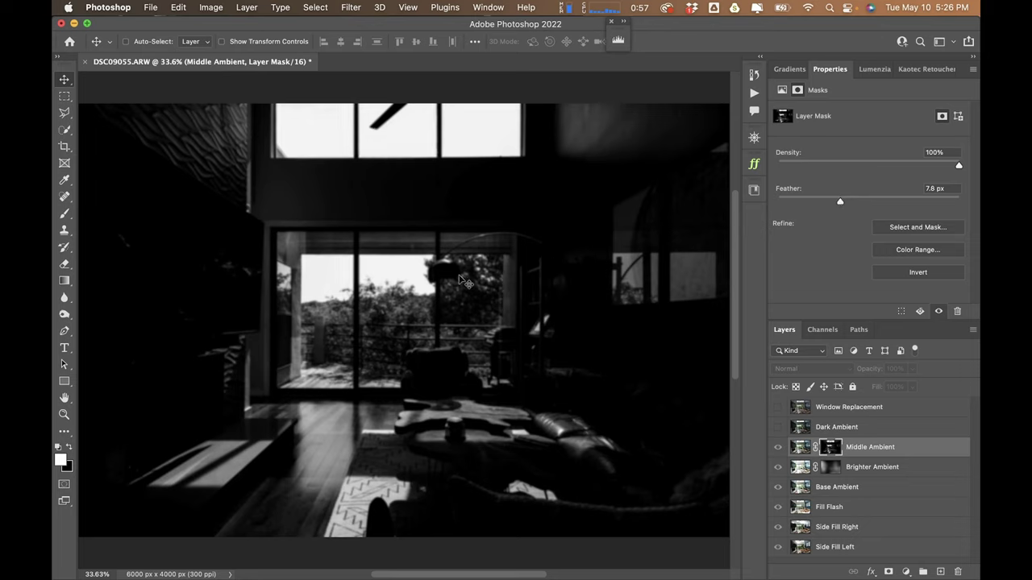
left_click(794, 198)
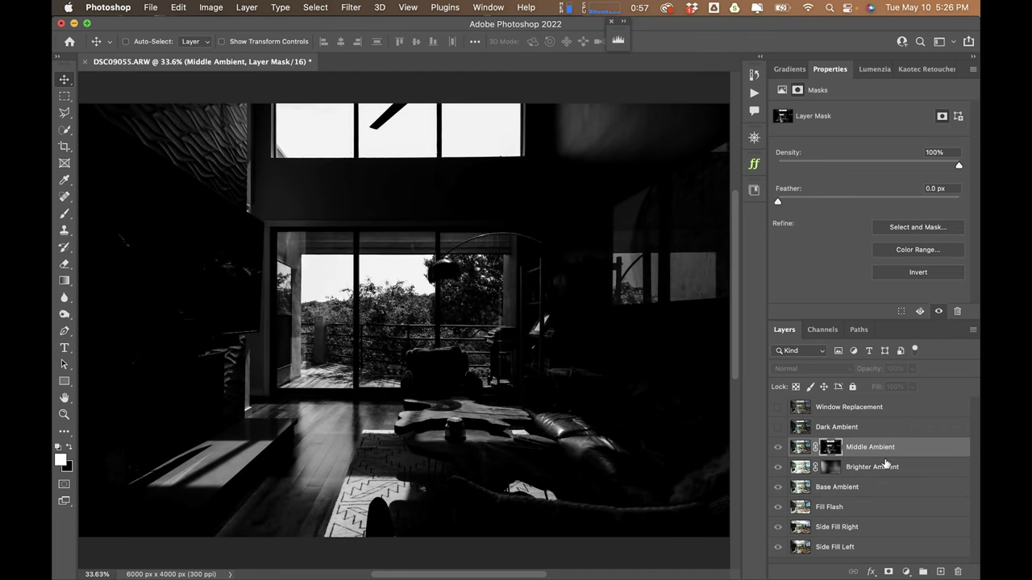
left_click(801, 449)
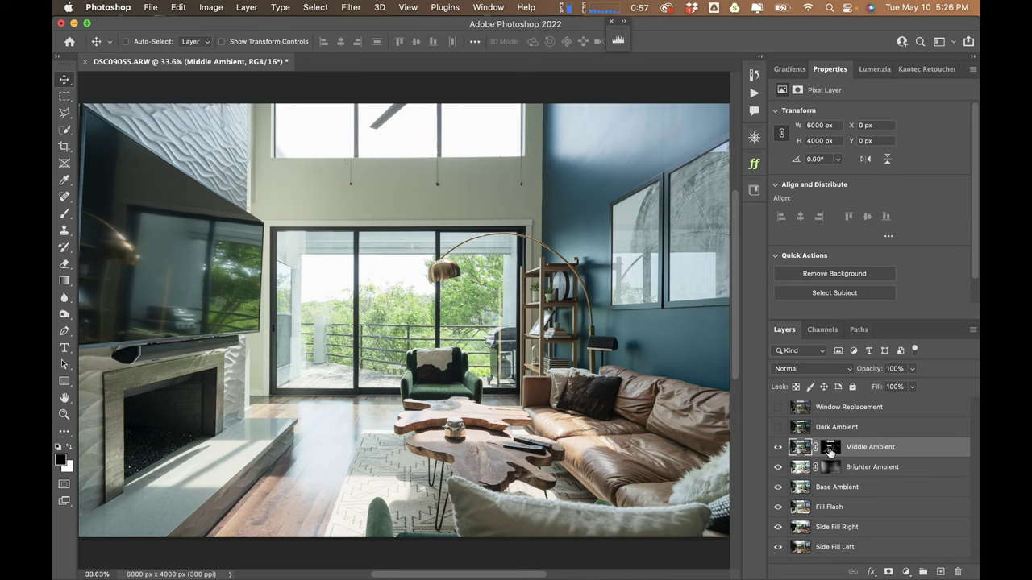
left_click(831, 448)
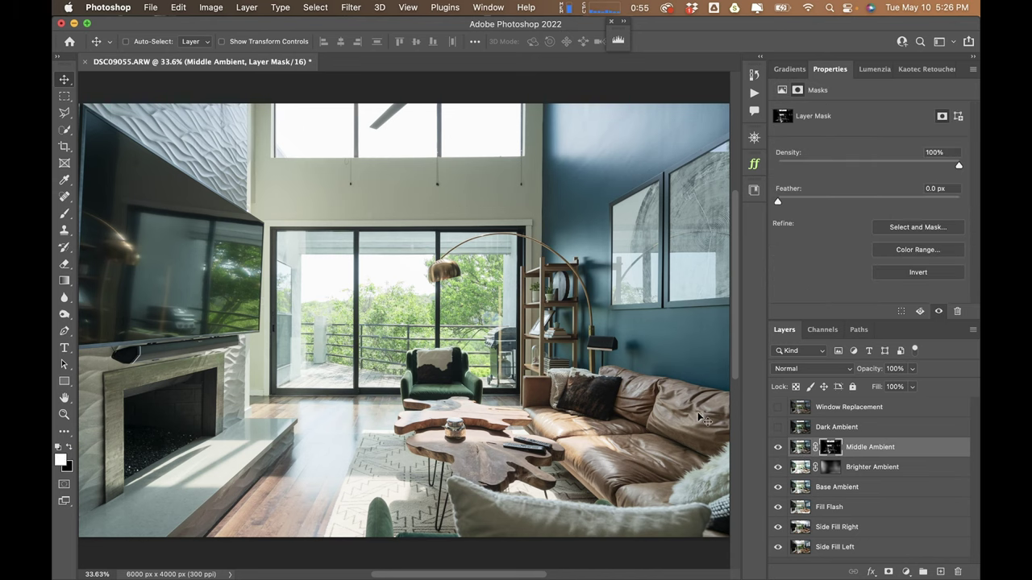
- Set the Middle Ambient mask's feather to 8.4 px while viewing the patio doors at 100%, undoing and redoing the change to compare
left_click(403, 314, "super")
left_click(403, 314, "super")
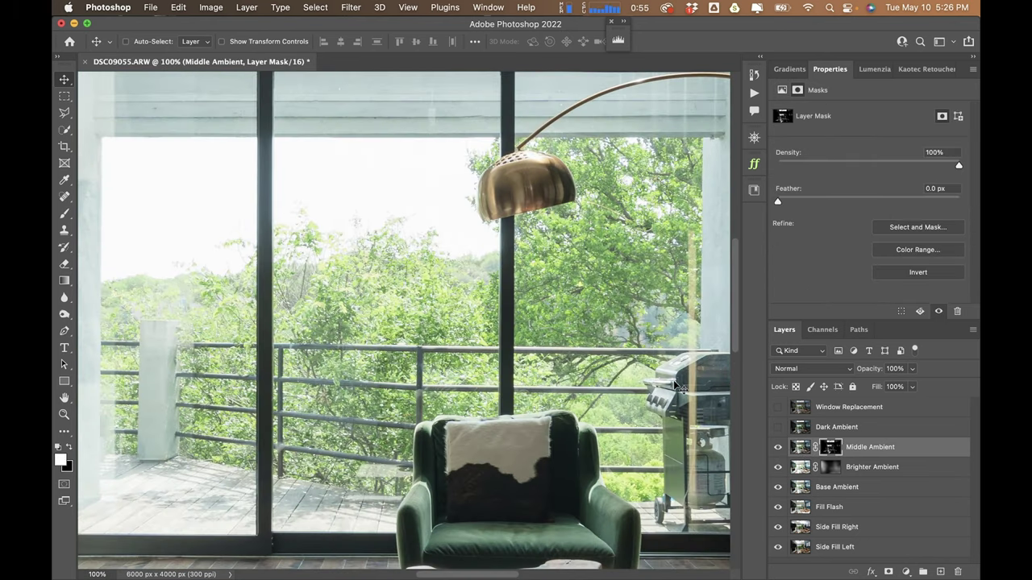
left_click_drag(817, 197, 843, 197)
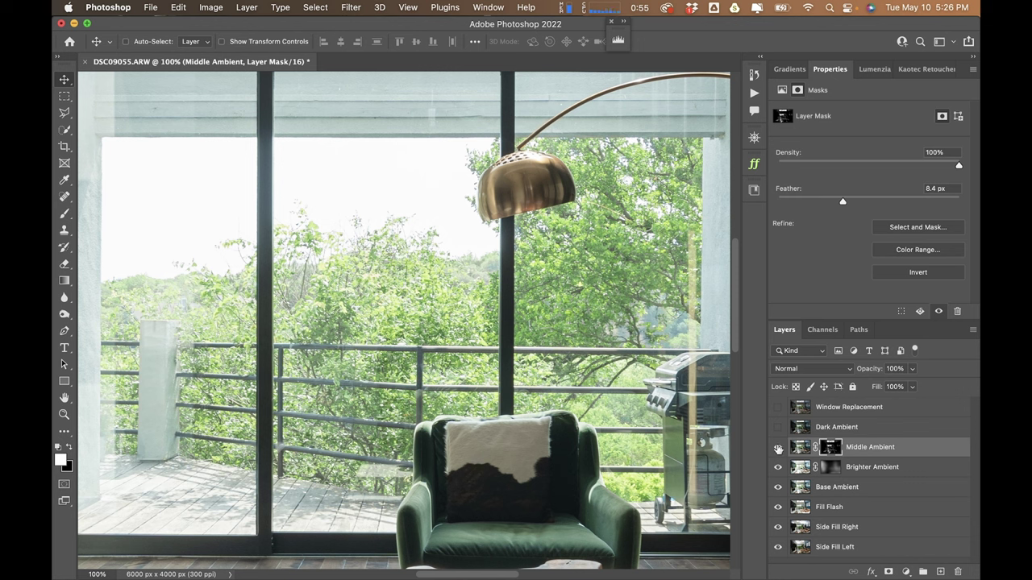
key("super+z")
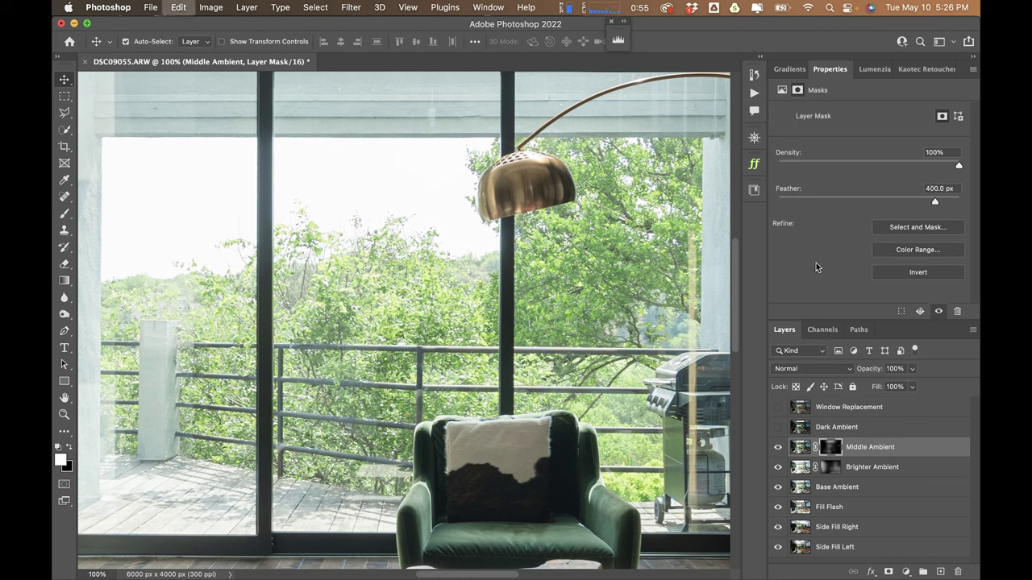
key("super+shift+z")
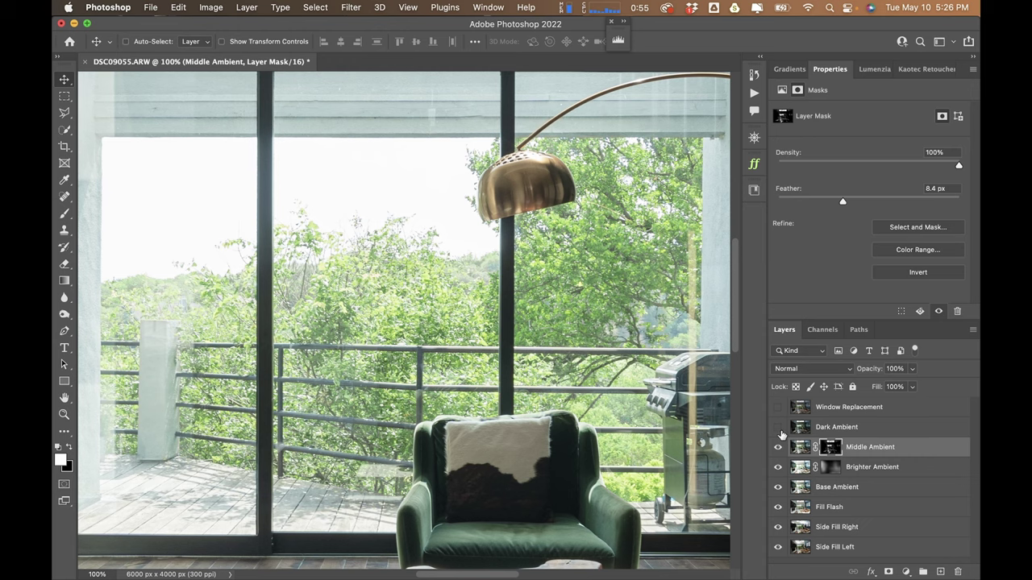
- Show the Dark Ambient layer and select it for masking
left_click(778, 428)
left_click(820, 429)
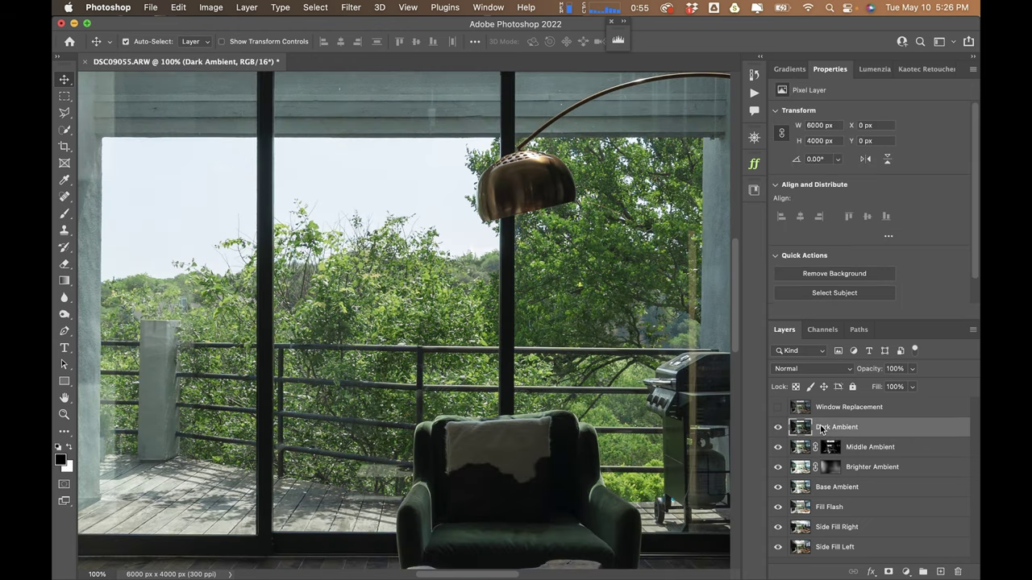
key("super+0")
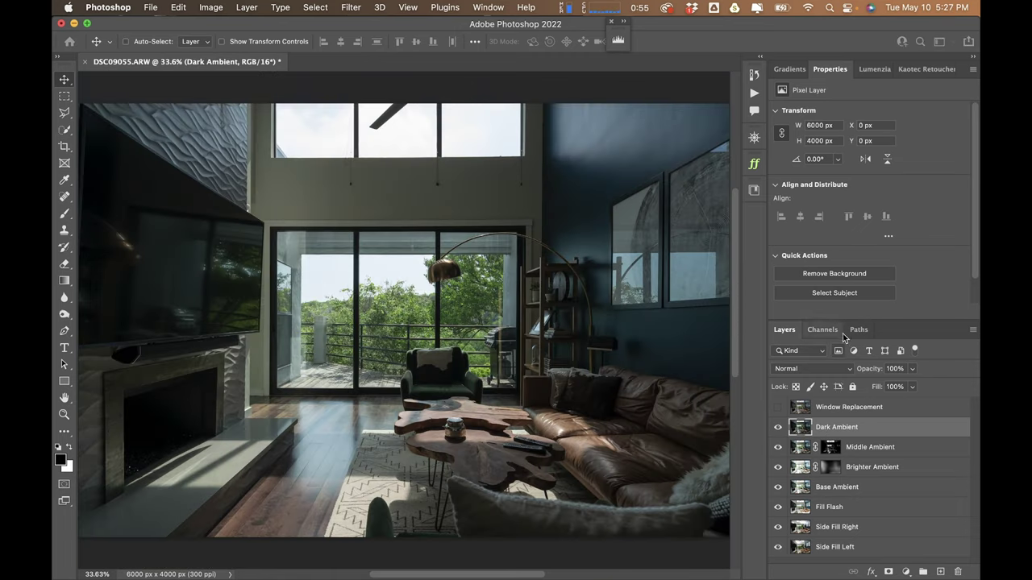
- Preview Lumenzia's D2, L2 and L1.5 luminosity masks for the Dark Ambient layer, and settle on L2
left_click(873, 68)
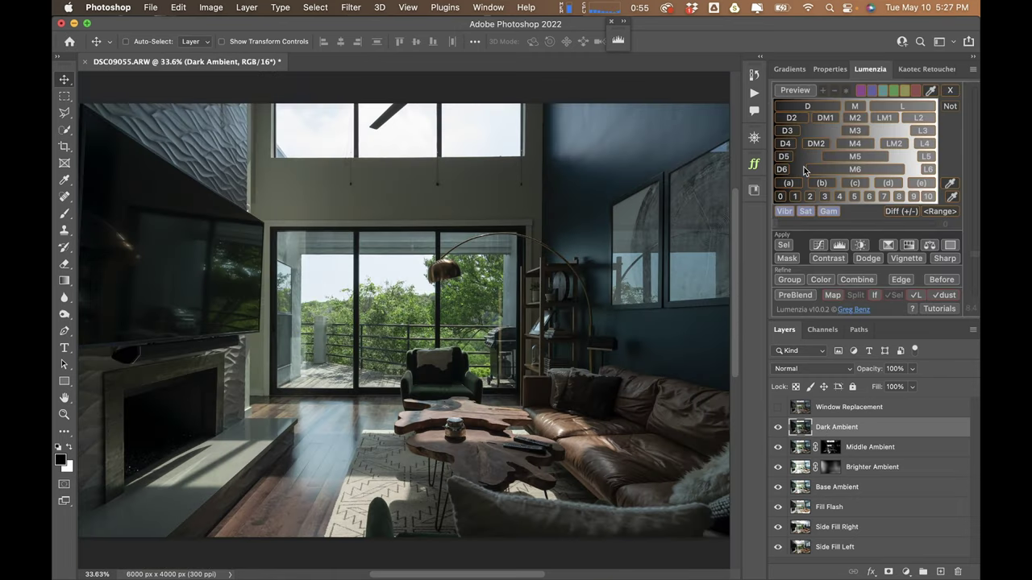
left_click(791, 117)
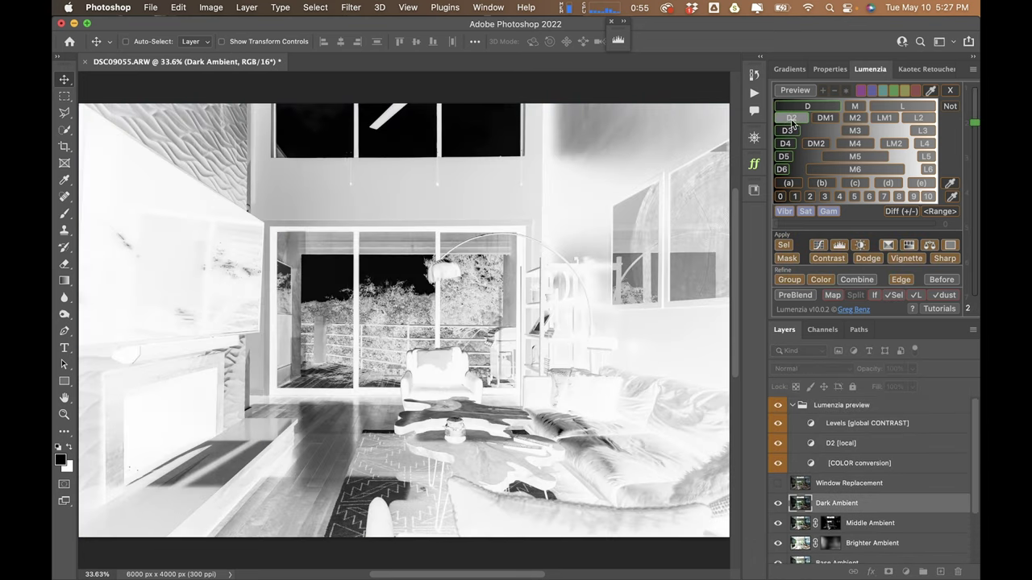
left_click(925, 119)
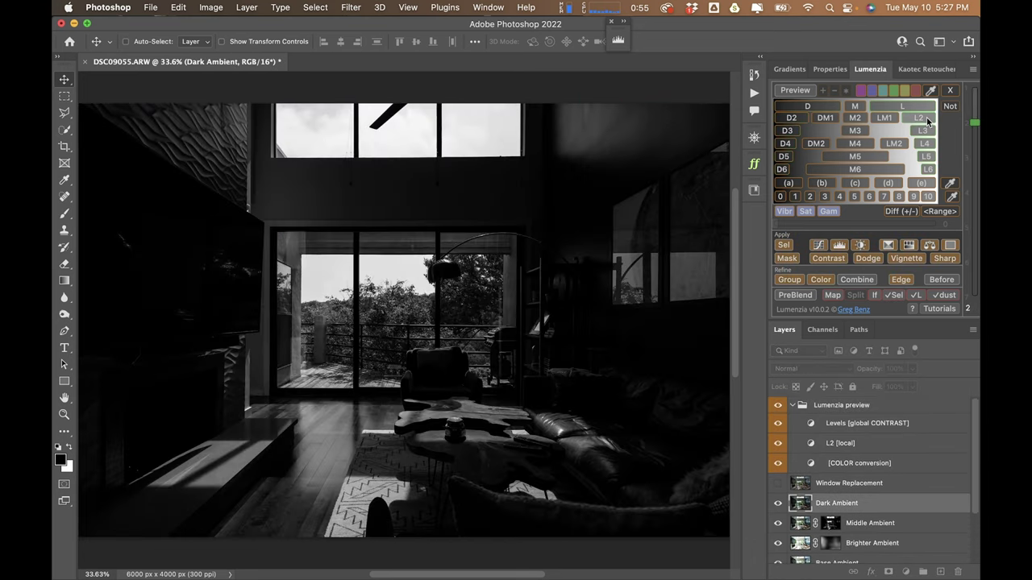
left_click(925, 120)
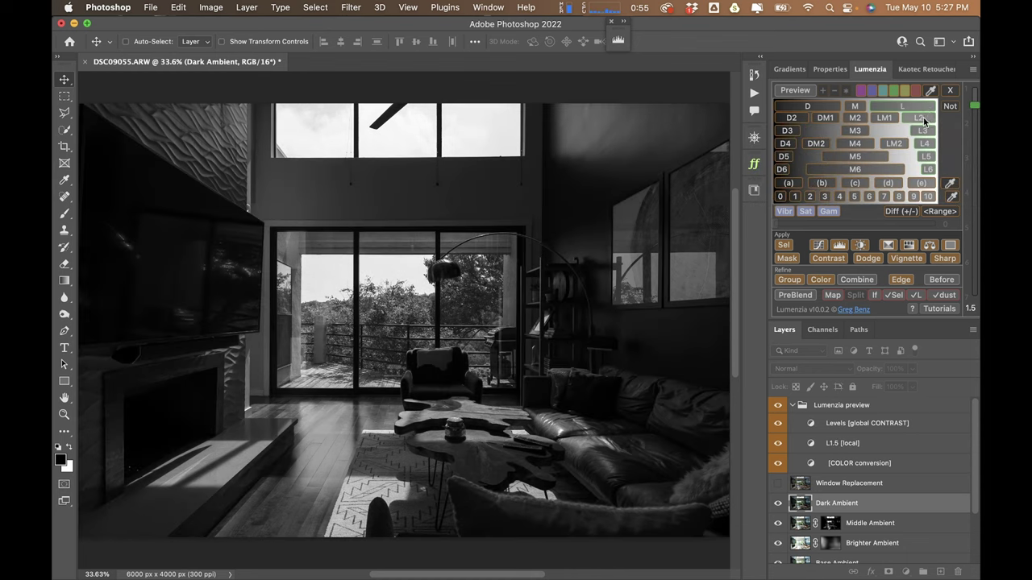
left_click(925, 120)
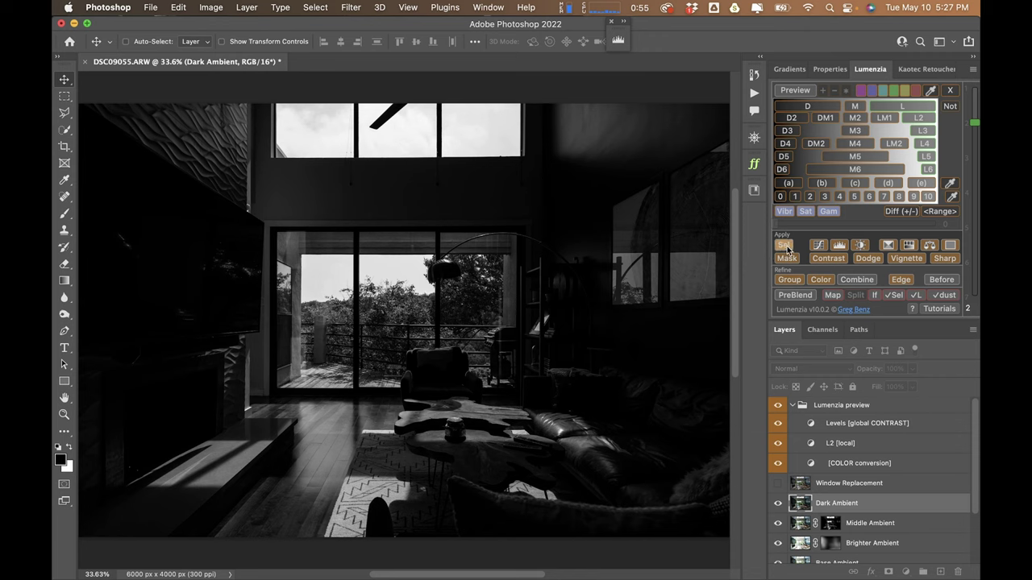
- Raise the mask preview's contrast by setting the white input of the global contrast Levels adjustment to 97
left_click(846, 429)
double_click(811, 425)
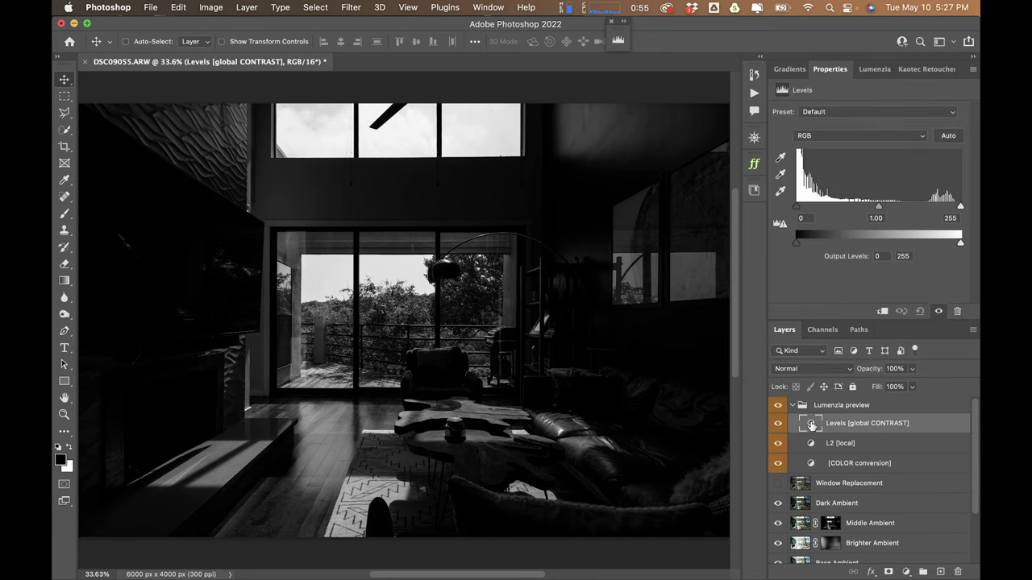
left_click_drag(960, 206, 859, 209)
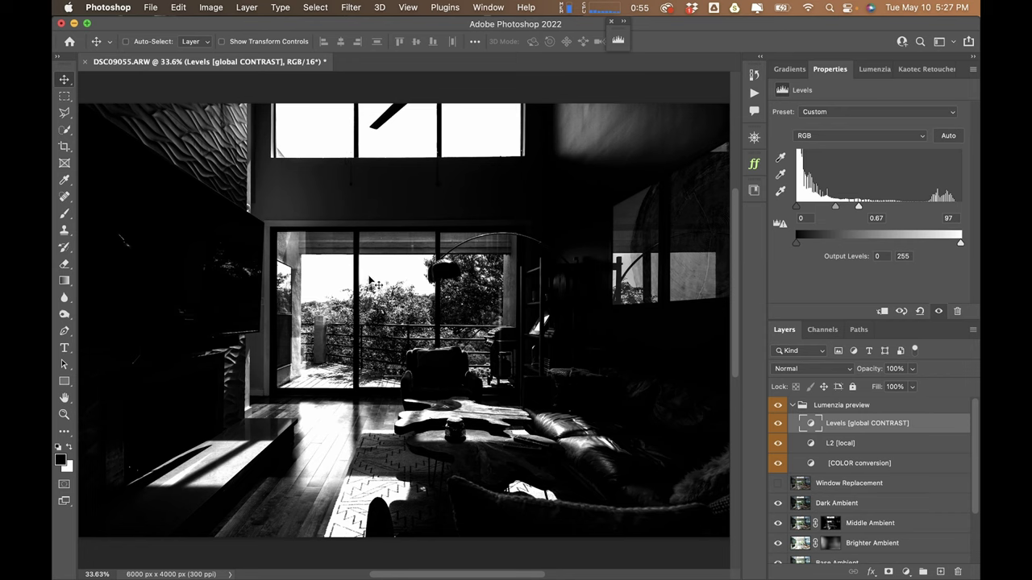
- Load the adjusted L2 preview as a selection in Lumenzia and apply it as the Dark Ambient layer's mask
left_click(873, 70)
left_click(857, 130)
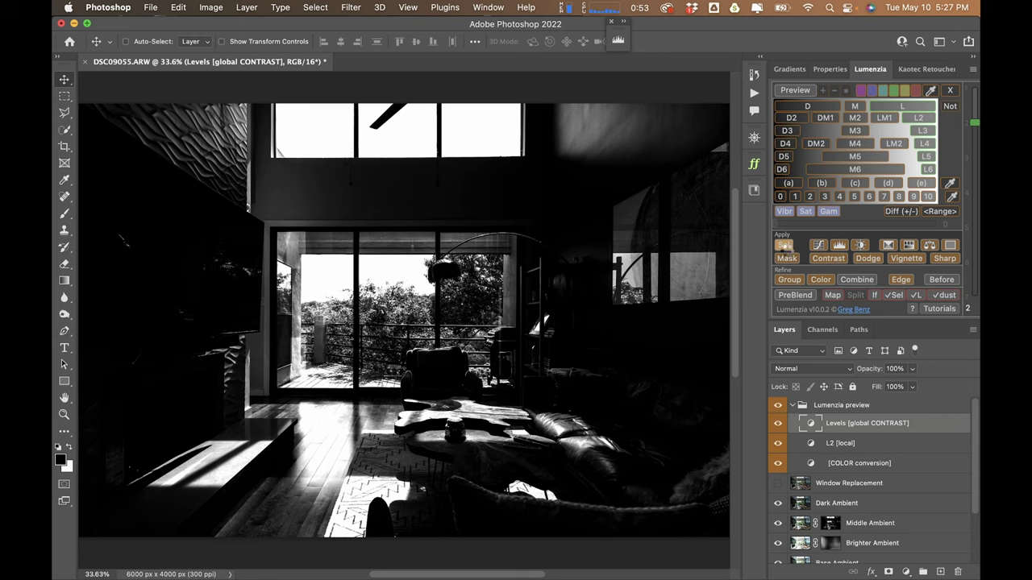
left_click(783, 245)
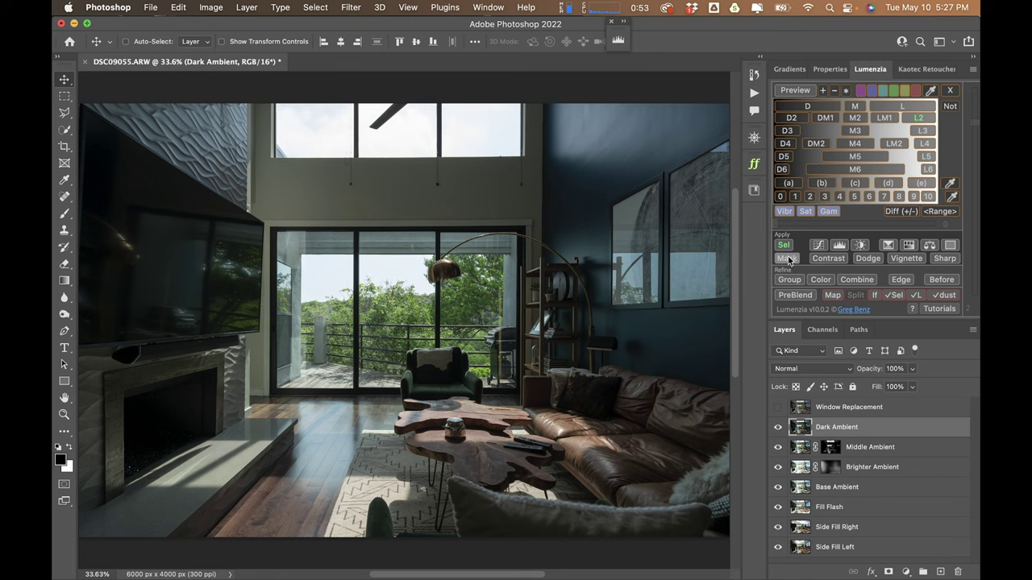
left_click(787, 258)
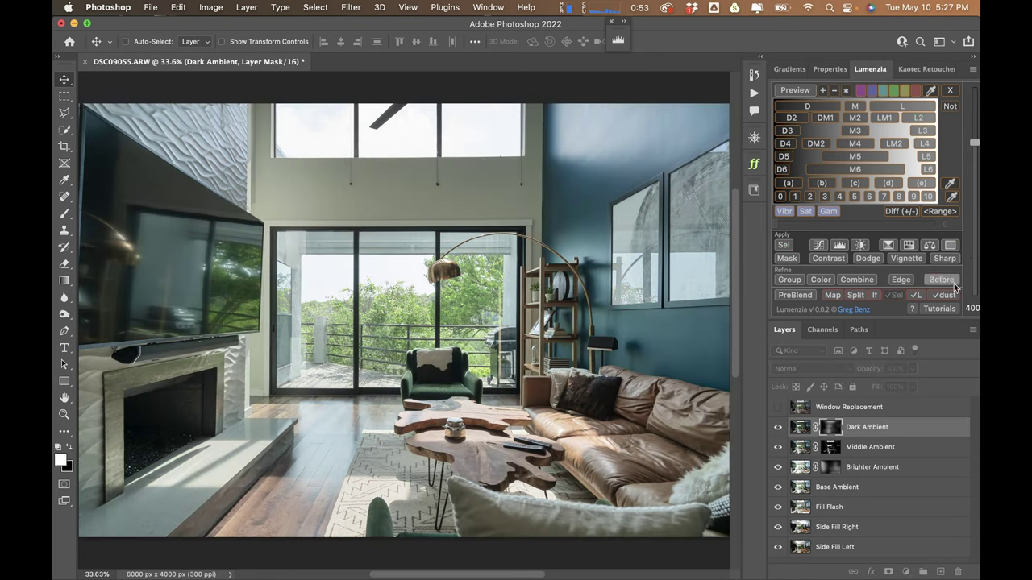
- Reduce the Dark Ambient mask's feather to 8.1 with Lumenzia's precision slider and inspect the blend at the patio doors
left_click_drag(974, 147, 973, 253)
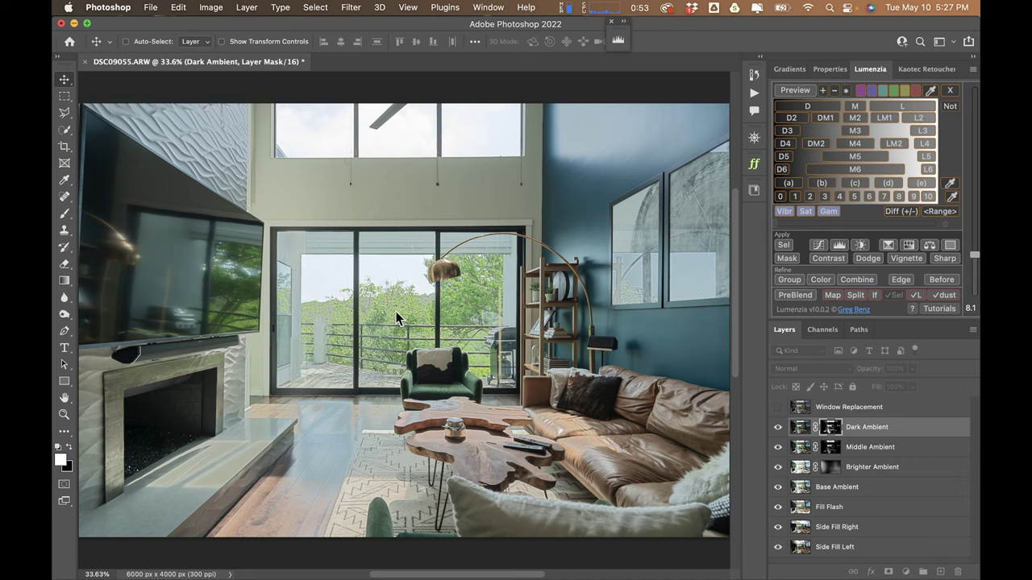
key("super+space")
key("super+space")
key("super+equal")
key("super+equal")
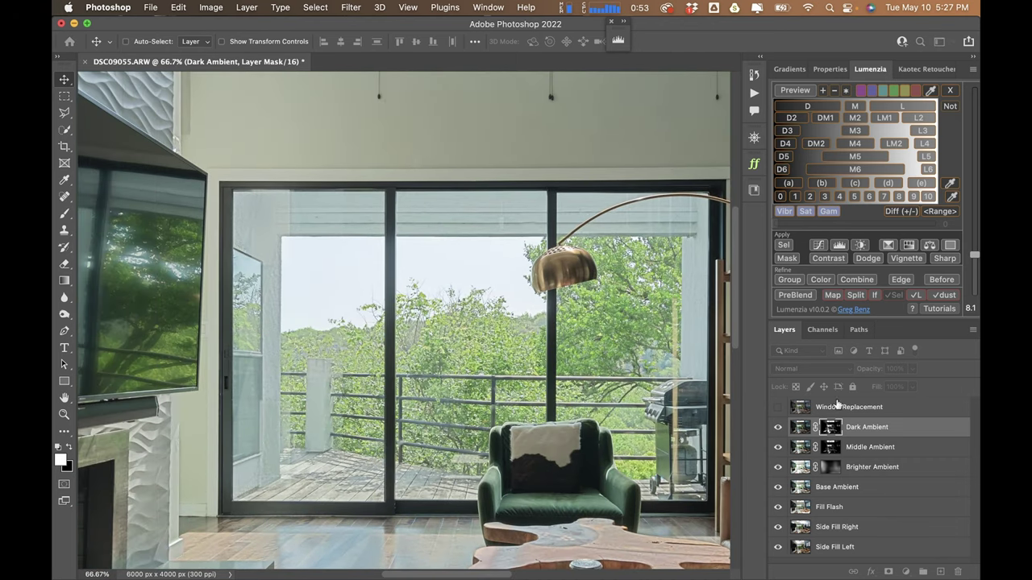
left_click(777, 448)
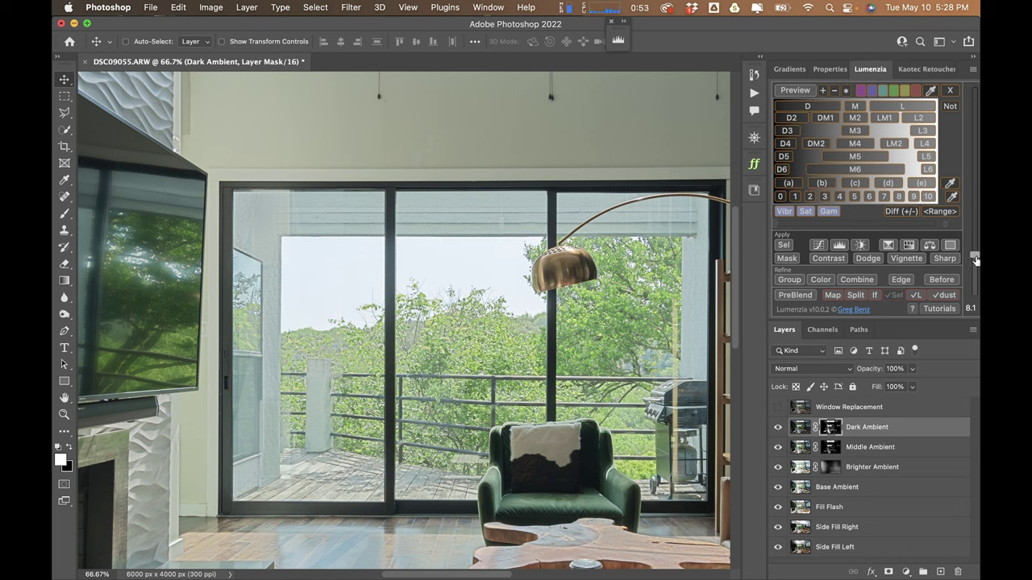
- Compare feather values of 14 and 0 on the Dark Ambient mask at the patio doors, and settle on 8.9
left_click_drag(976, 260, 976, 250)
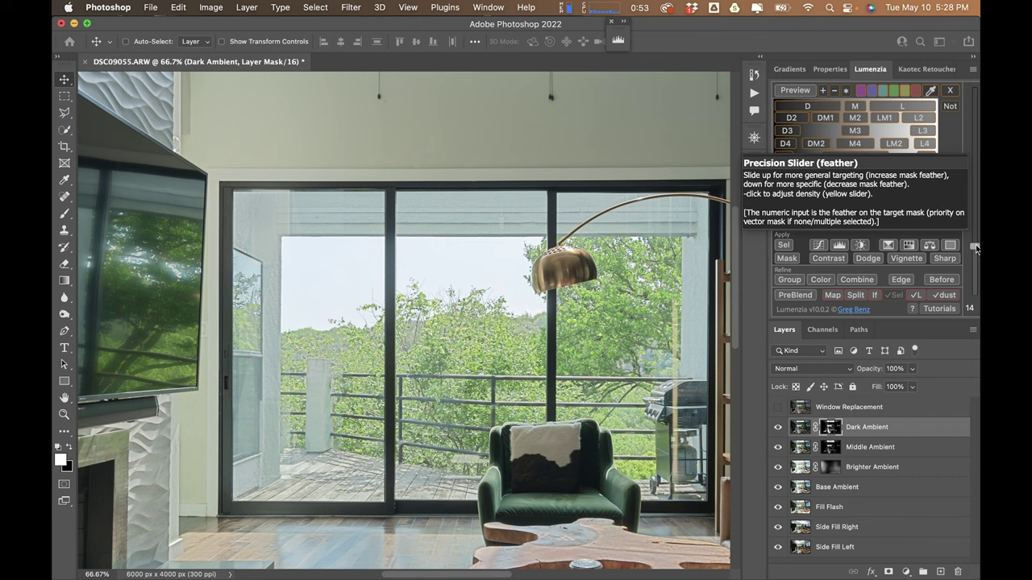
scroll(531, 355, "up", 2)
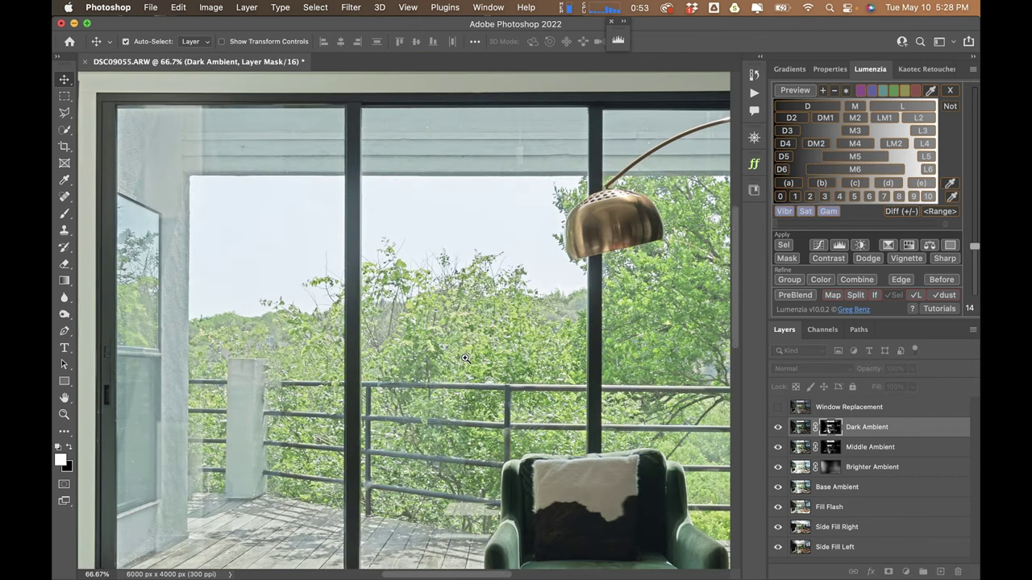
scroll(495, 380, "down", 1)
left_click_drag(499, 378, 497, 300)
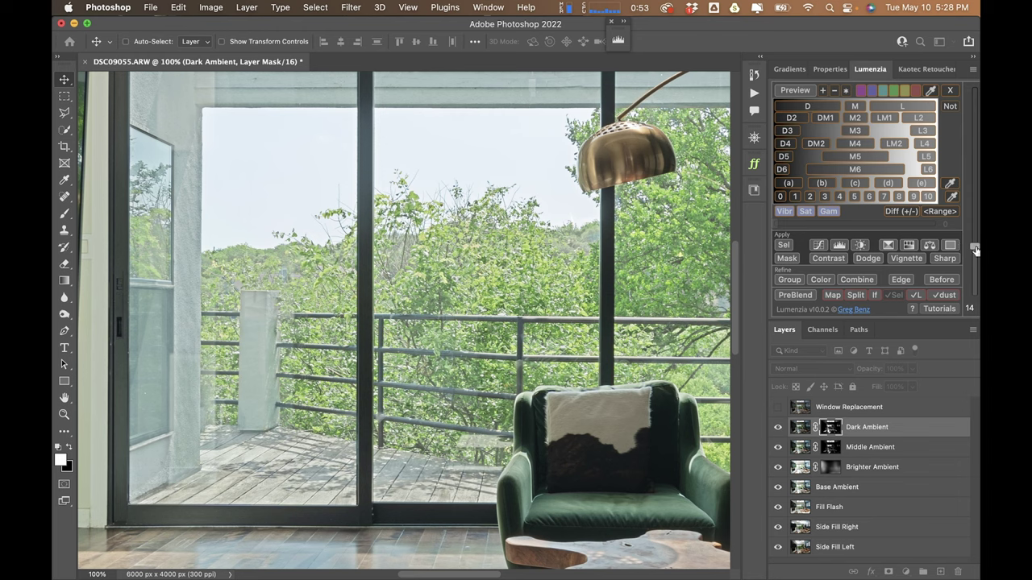
left_click_drag(975, 251, 977, 325)
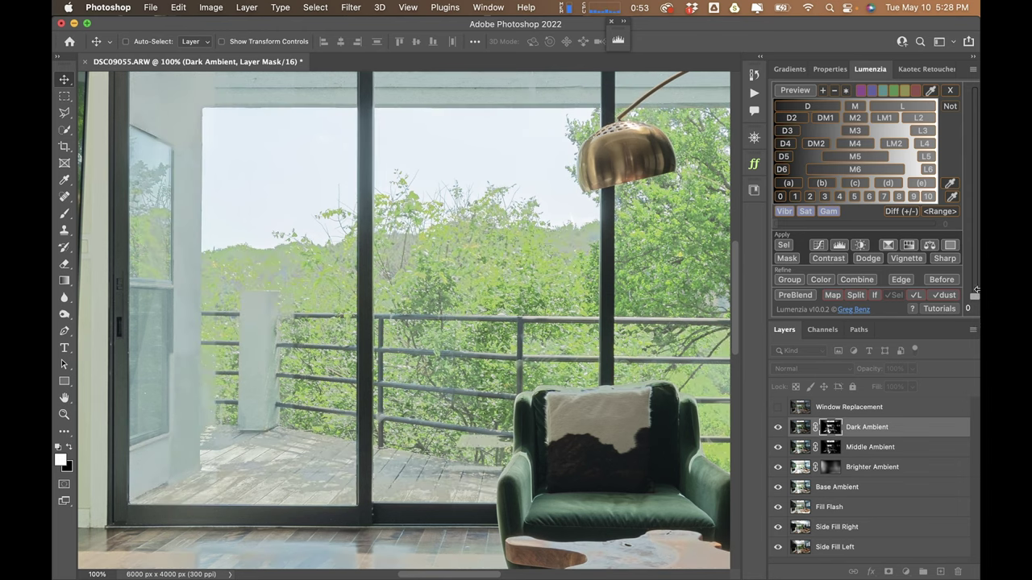
left_click_drag(975, 286, 976, 255)
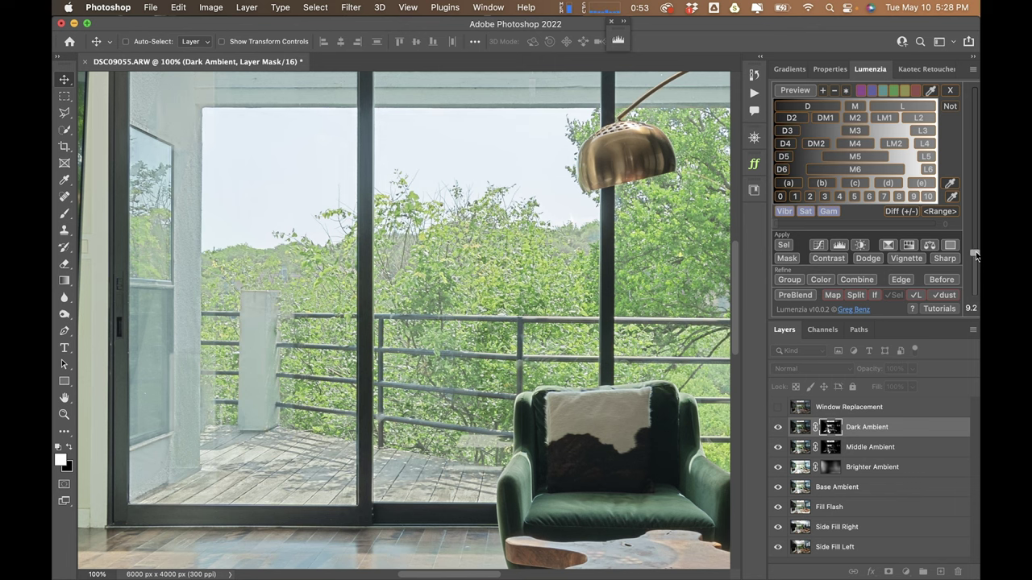
left_click_drag(976, 255, 975, 256)
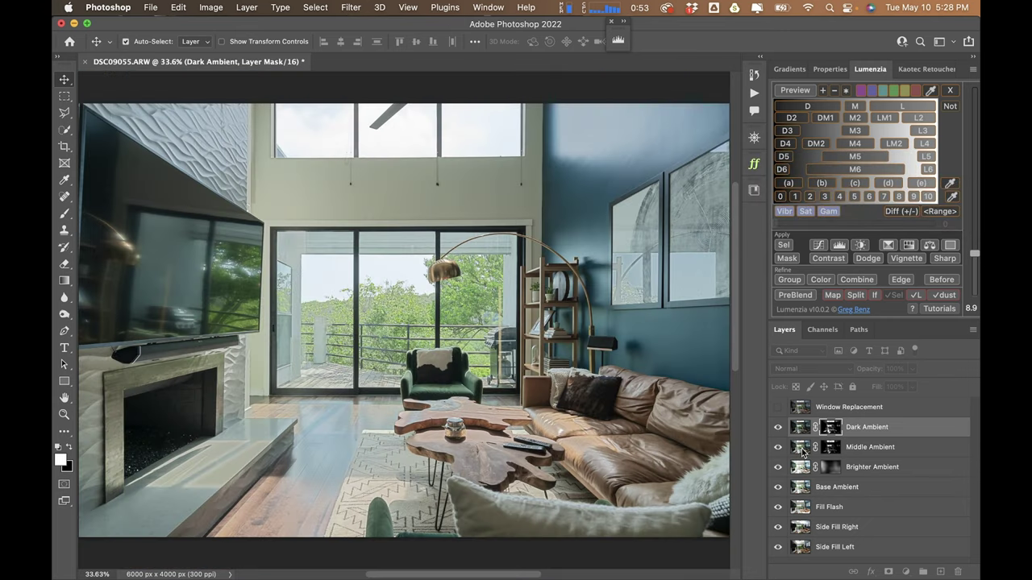
- Toggle the Dark Ambient layer off and on to compare its effect on the whole photo
key("super+0")
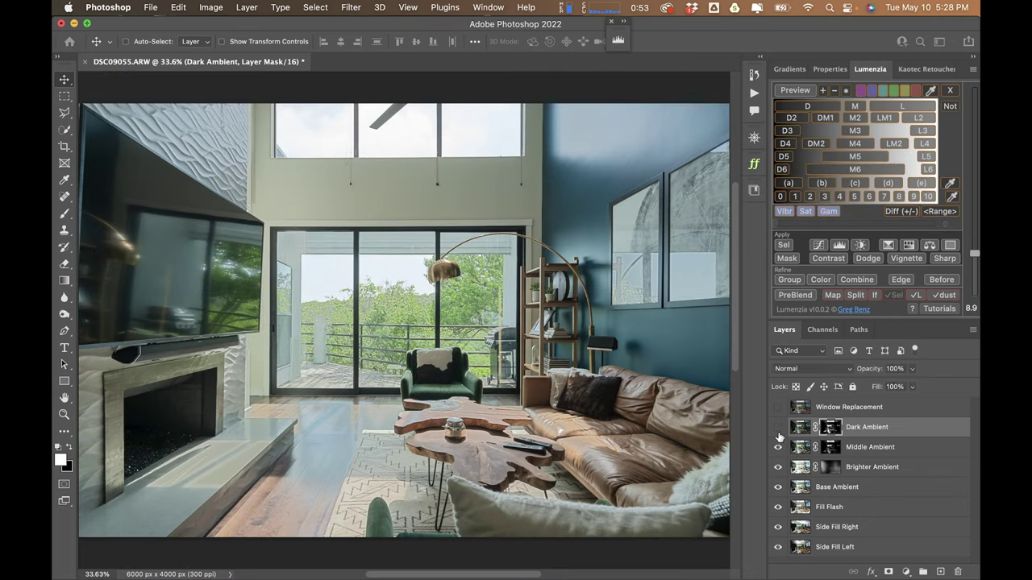
left_click(778, 427)
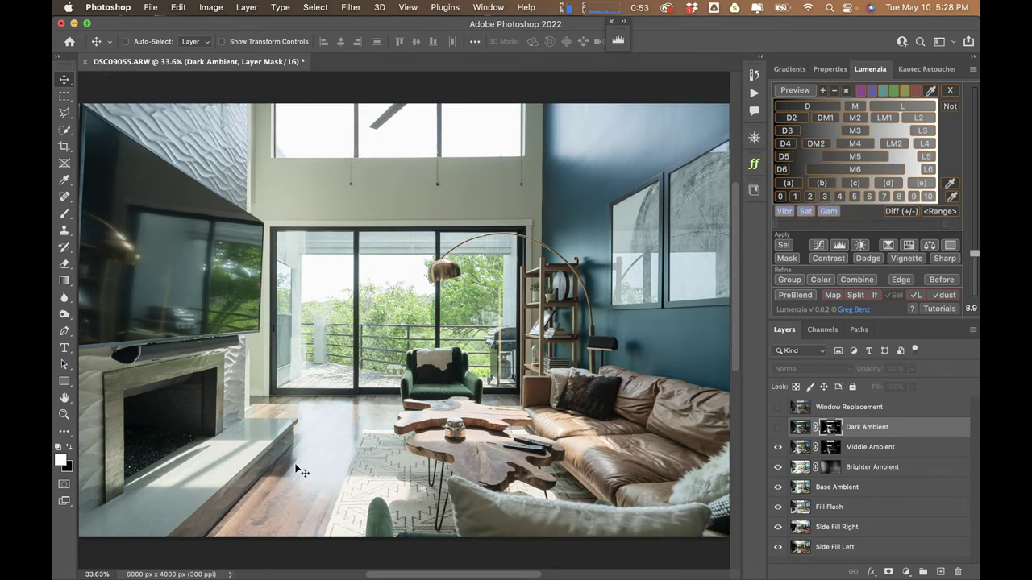
left_click(779, 428)
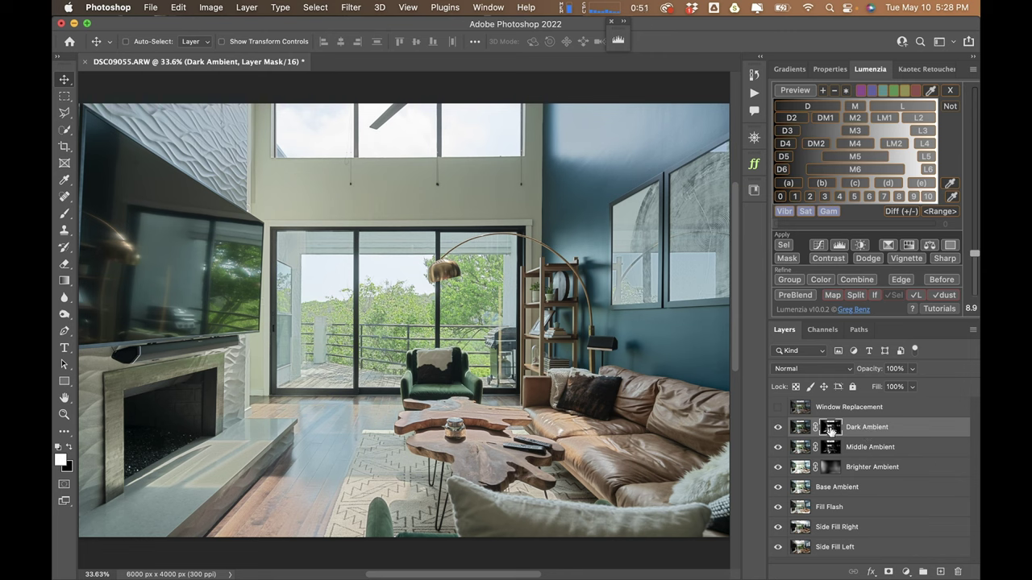
- Paint black on the Dark Ambient mask over the floor and hearth highlights, using a 20% opacity brush enlarged to 1100 px
key("2")
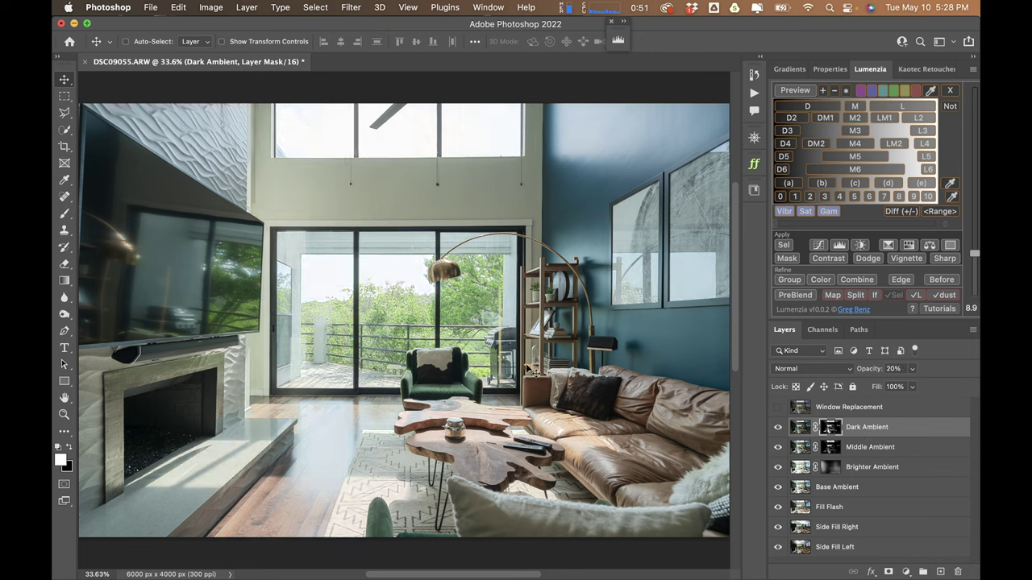
key("0")
key("b")
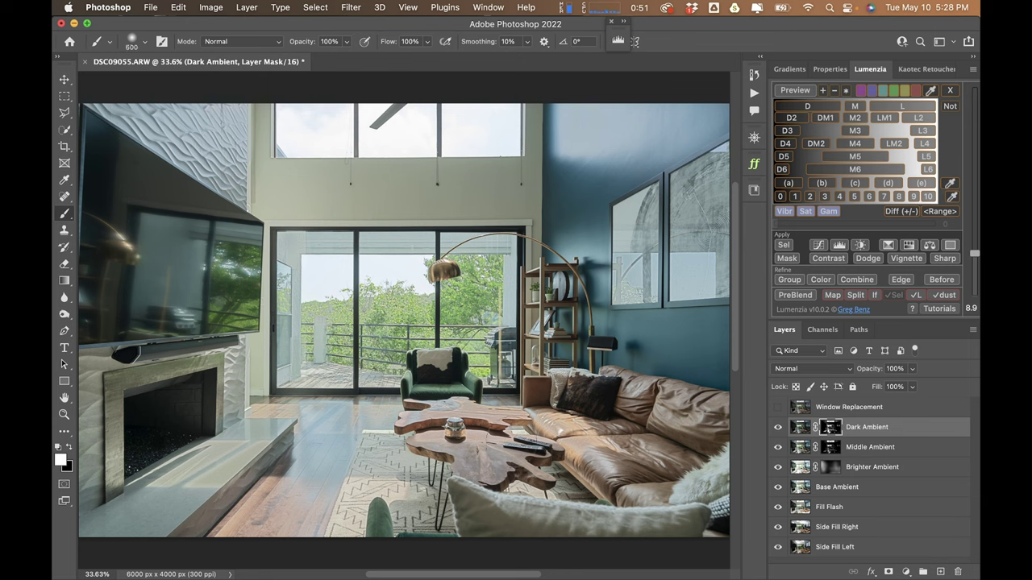
key("2")
left_click_drag(452, 443, 512, 443)
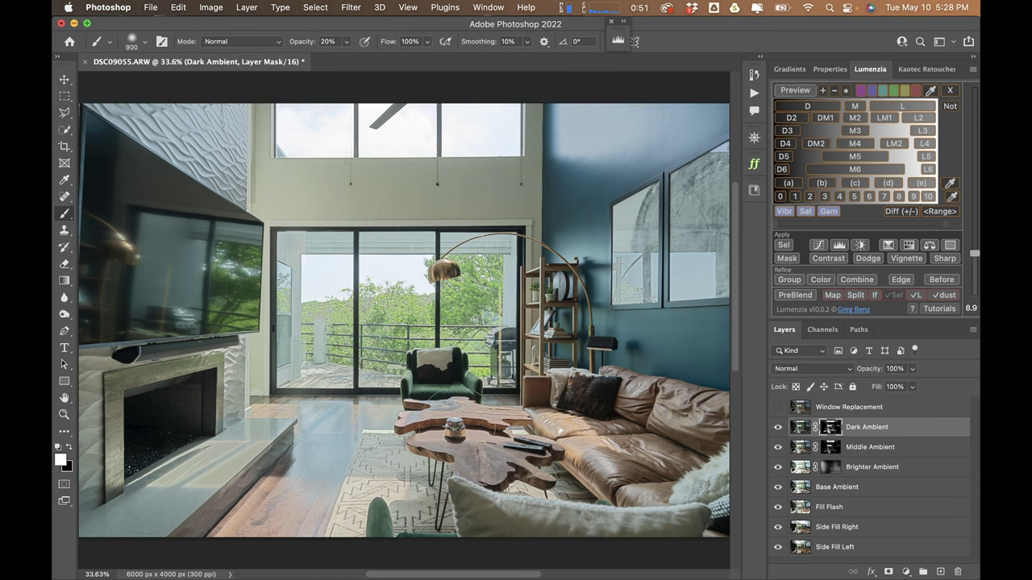
key("x")
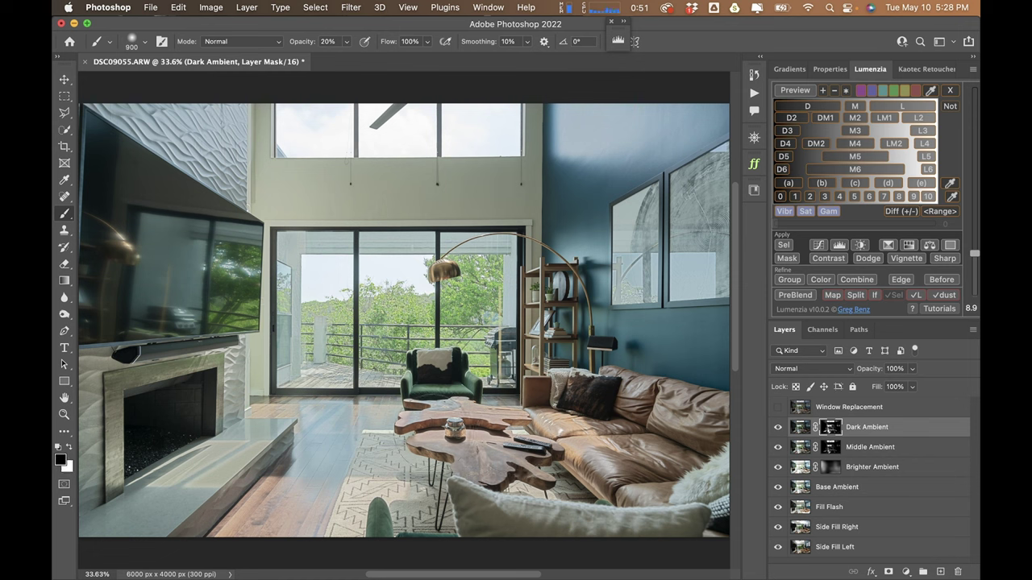
left_click_drag(427, 417, 476, 412)
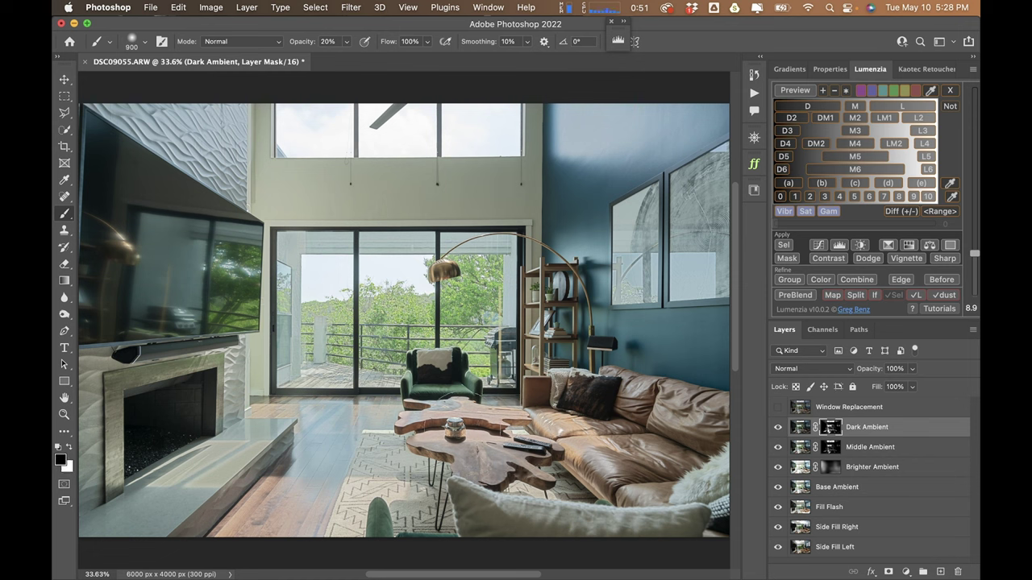
key("bracketright")
key("bracketright")
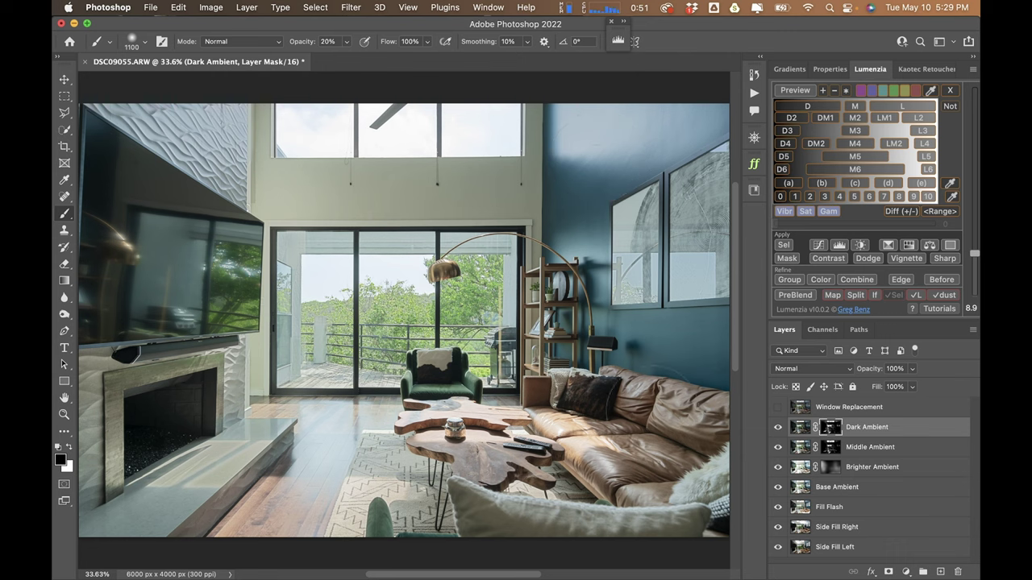
- Merge the layers from Dark Ambient down to Base Ambient into one layer and duplicate the merged result
left_click(848, 491, "shift")
key("super+e")
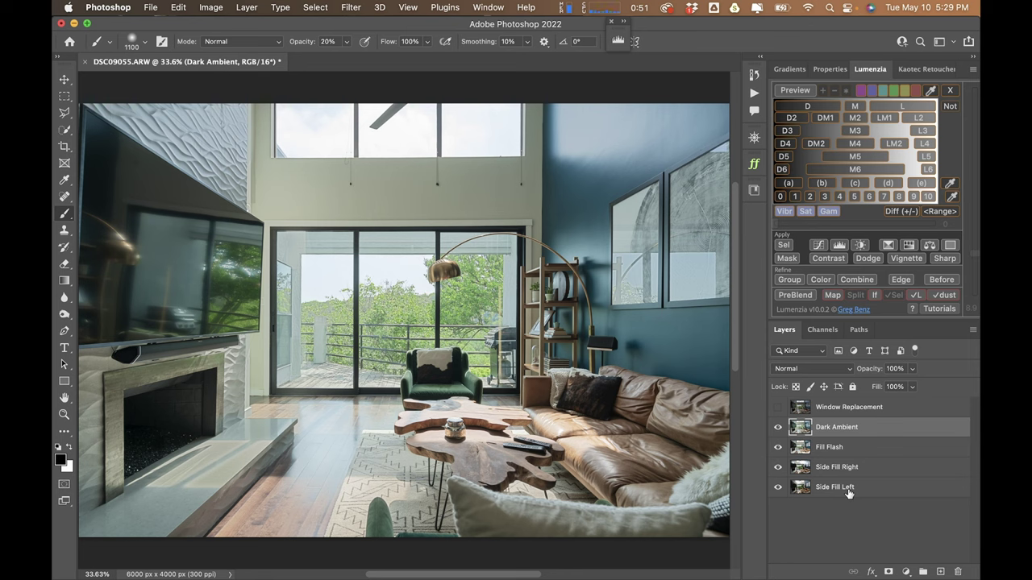
key("super+j")
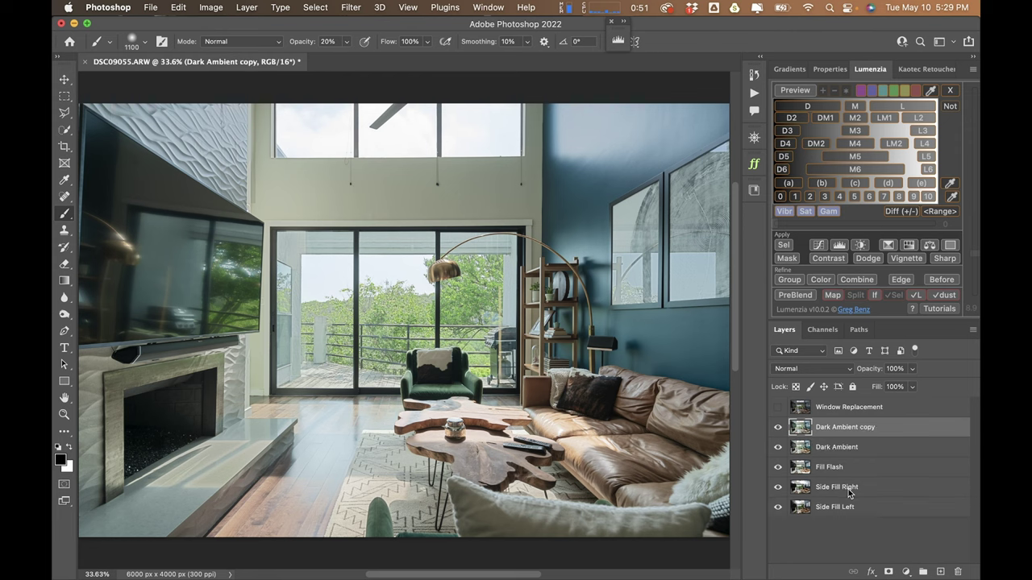
- Hide the Dark Ambient copy and move it together with Window Replacement to the bottom of the layer stack
left_click(779, 430)
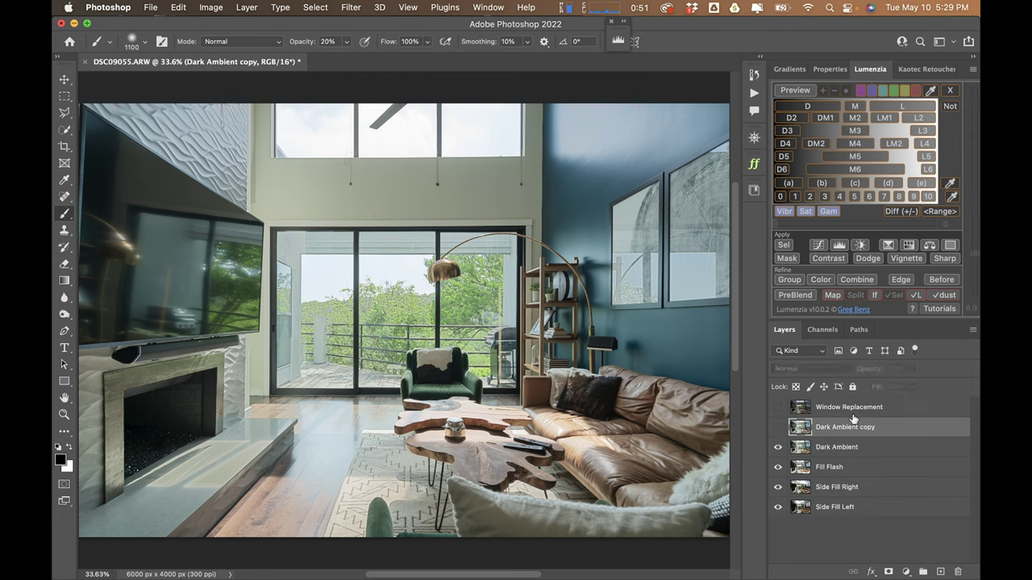
left_click(846, 415, "shift")
left_click_drag(876, 413, 862, 553)
- Rename the merged Dark Ambient layer as Ambient
left_click(853, 411)
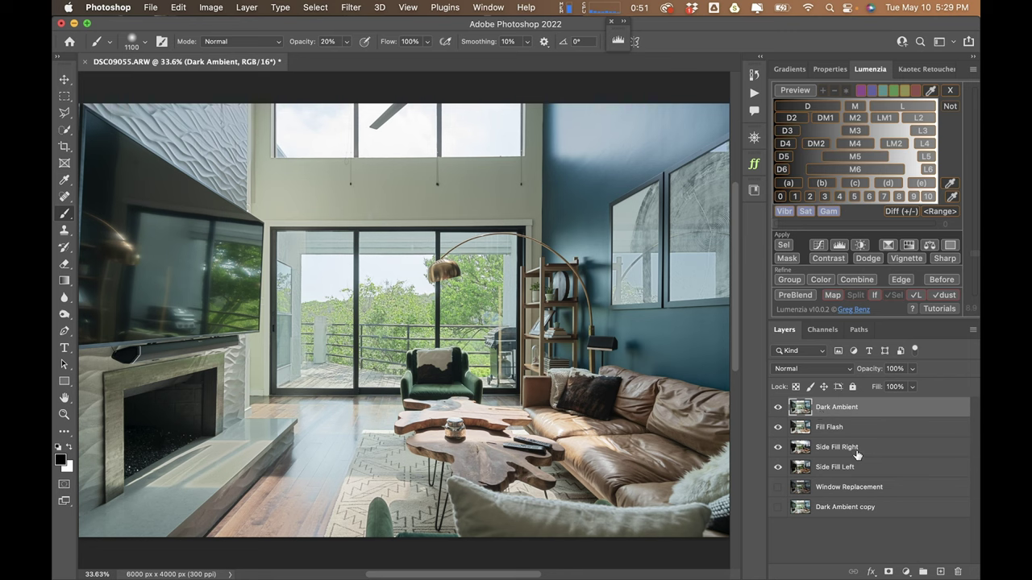
double_click(842, 408)
type("Ambient")
key("Return")
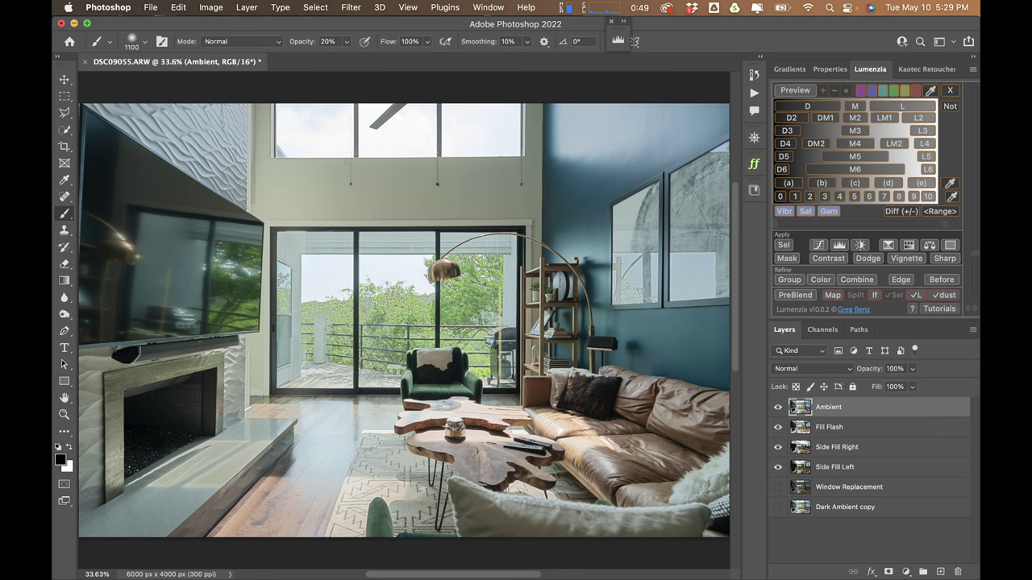
- Duplicate the Ambient layer, set the copy's blend mode to Color, and give it a black layer mask
key("super+j")
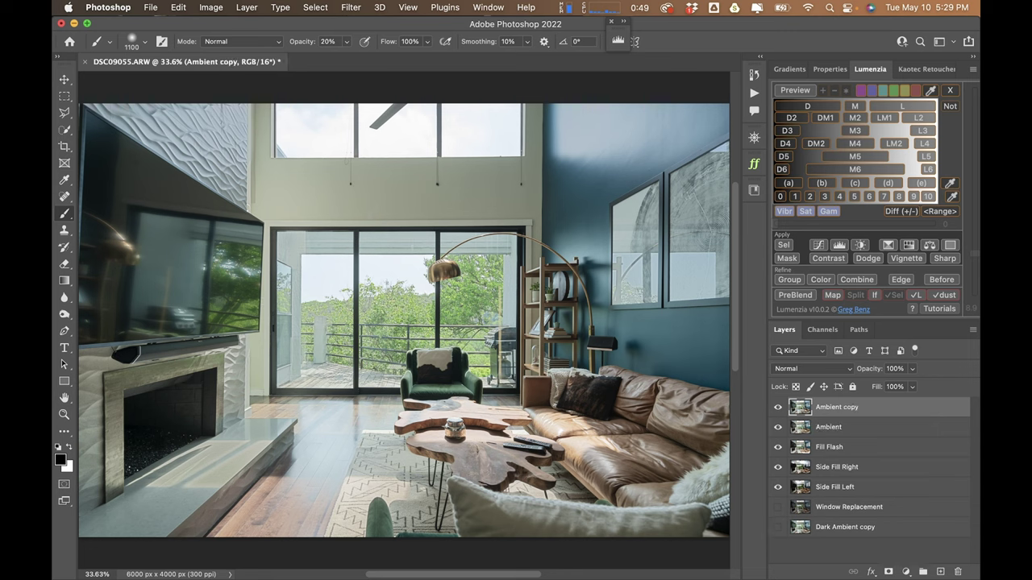
left_click(815, 368)
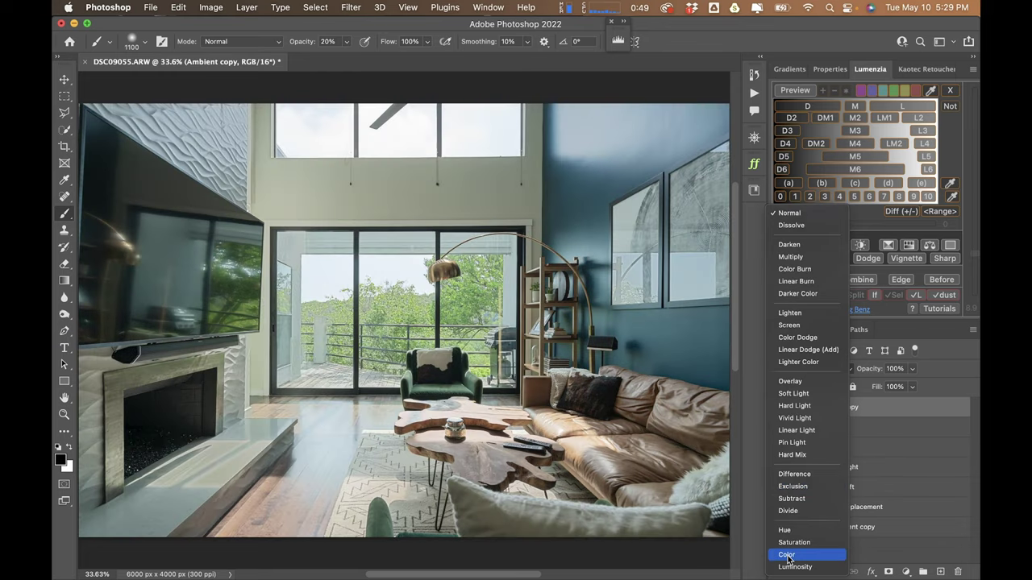
left_click(797, 555)
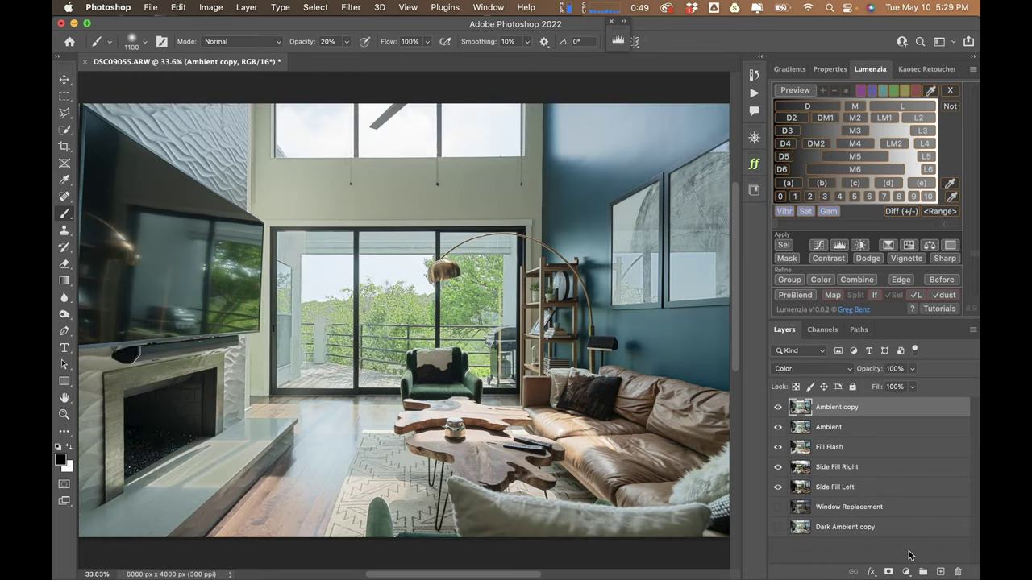
left_click(889, 571, "alt")
- Set the original Ambient layer's blend mode to Luminosity and its opacity to 50%
left_click(831, 434)
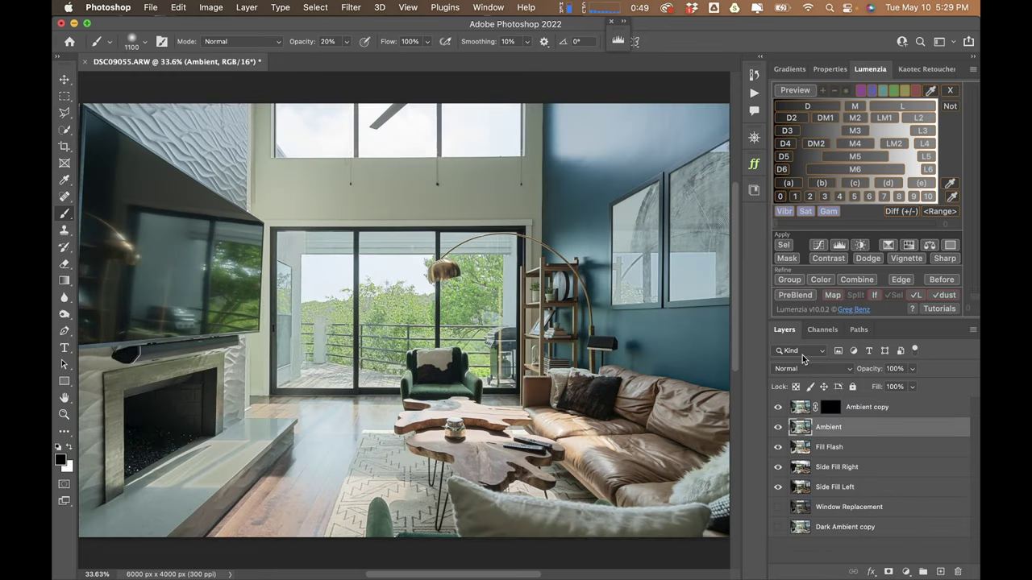
left_click(803, 369)
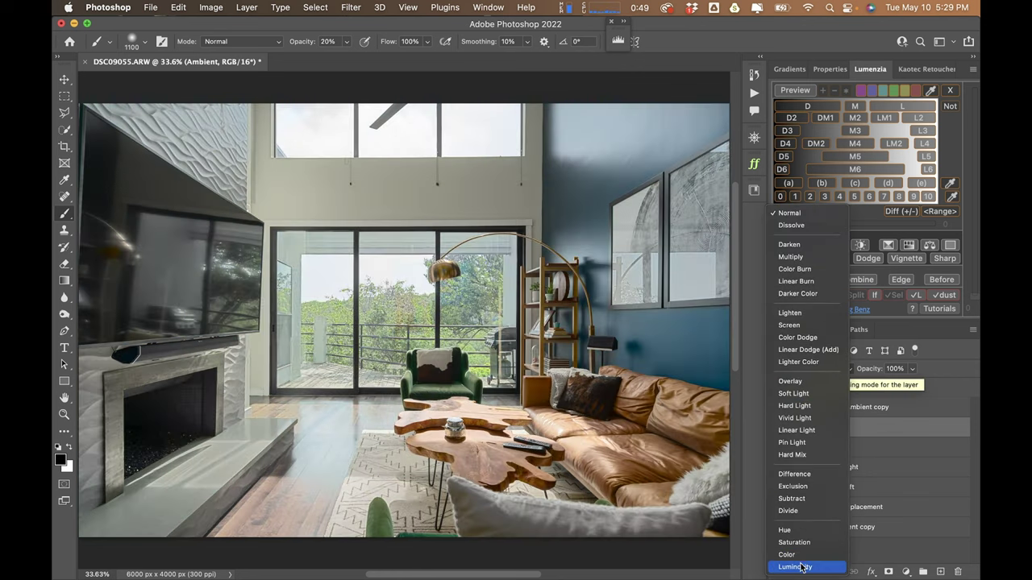
left_click(797, 567)
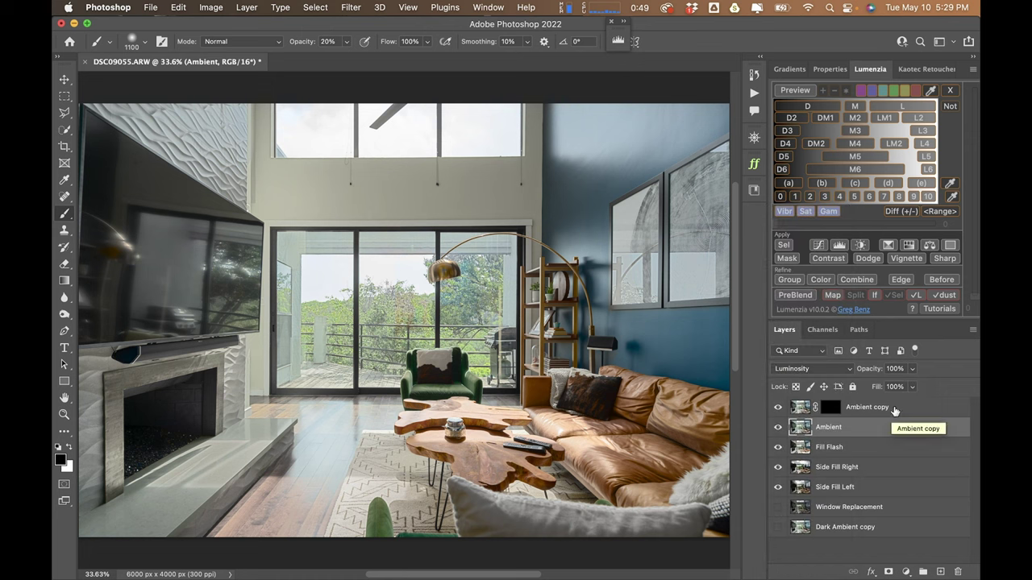
left_click(893, 369)
type("50")
key("Return")
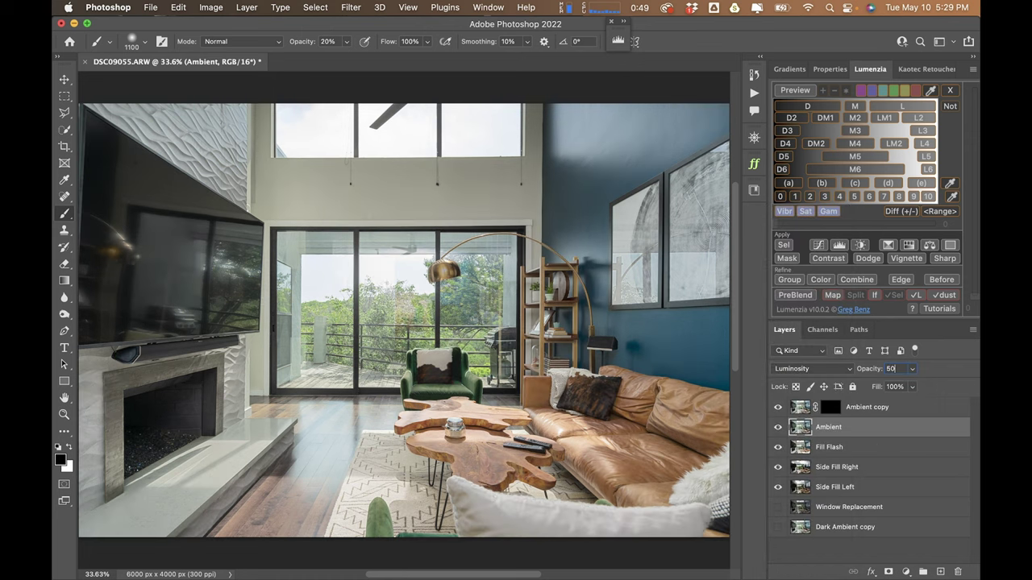
- Group Ambient and Ambient copy together and name the group Ambient Blend
left_click(911, 409, "shift")
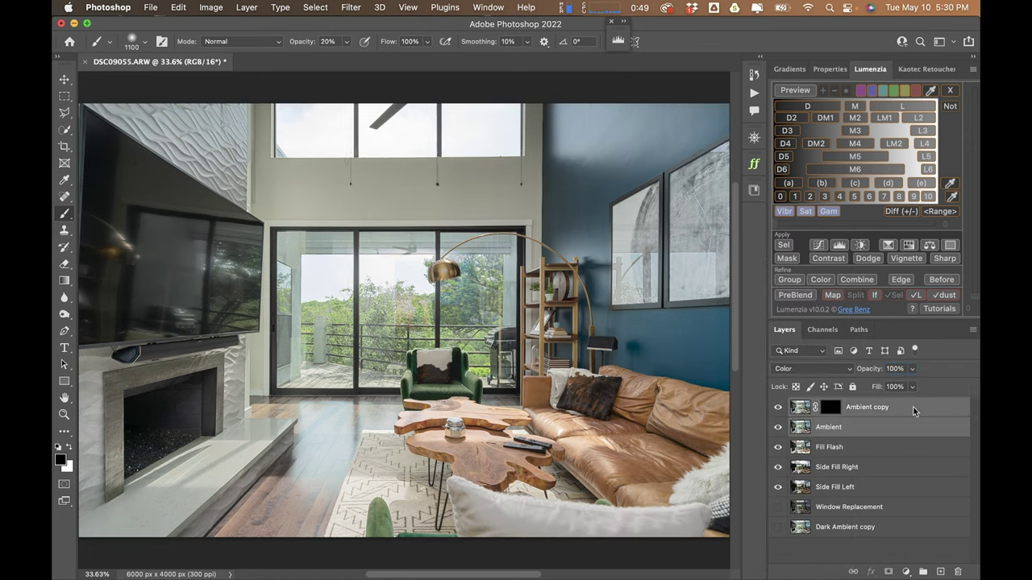
key("super+g")
double_click(825, 405)
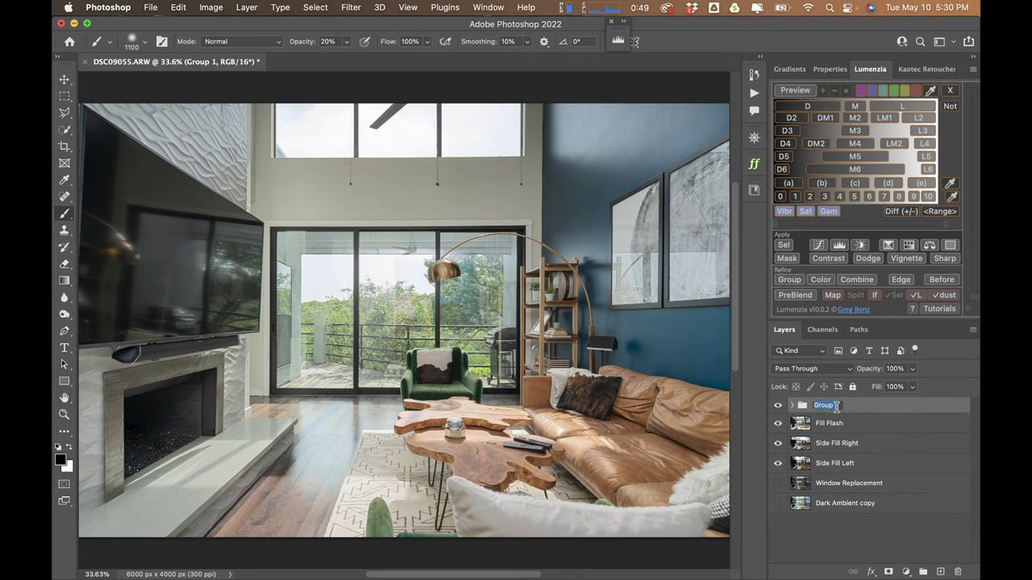
type("Ambient Blend")
key("Return")
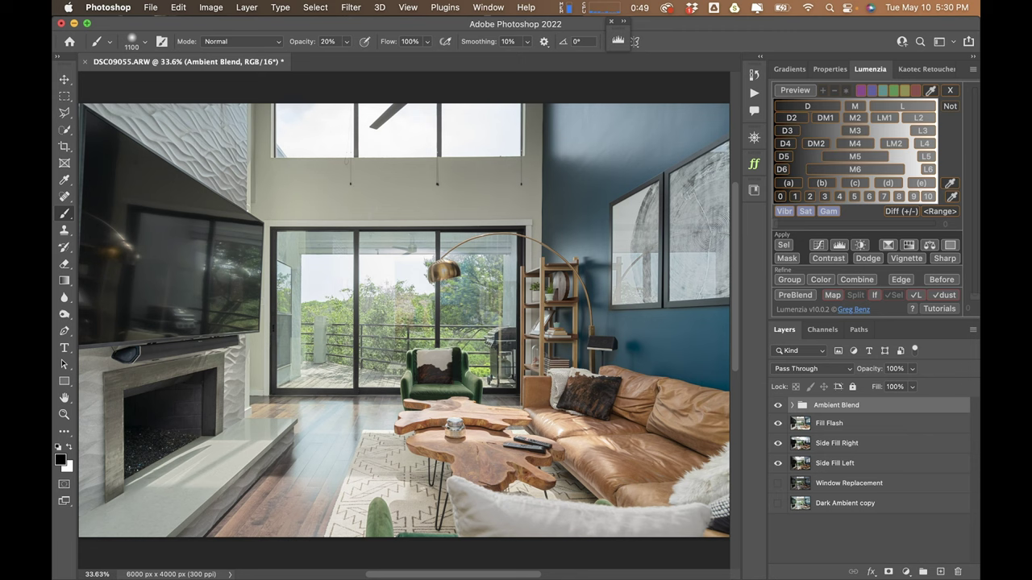
- Duplicate the Fill Flash layer and set the copy's blend mode to Color
left_click(841, 426)
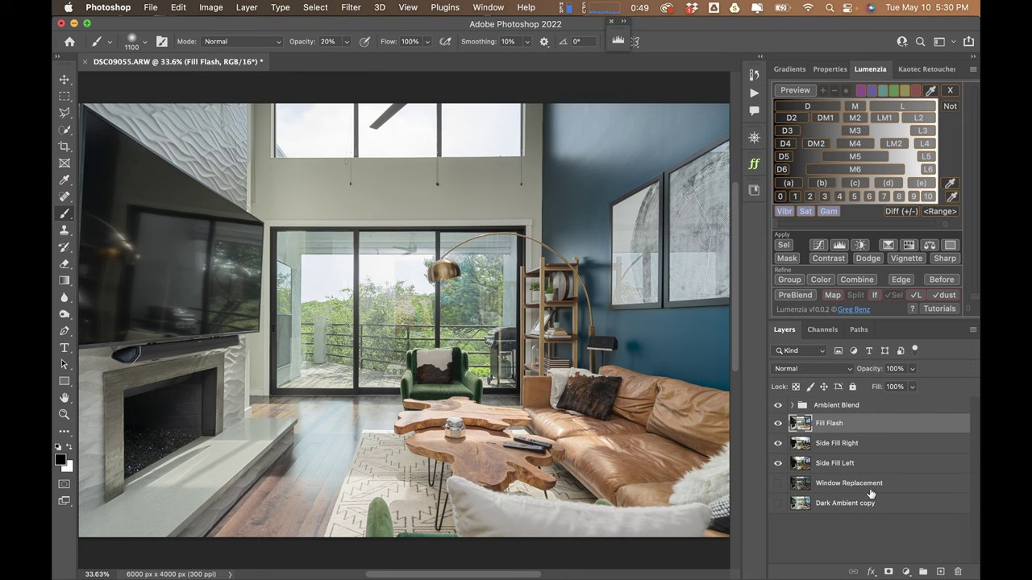
key("super+j")
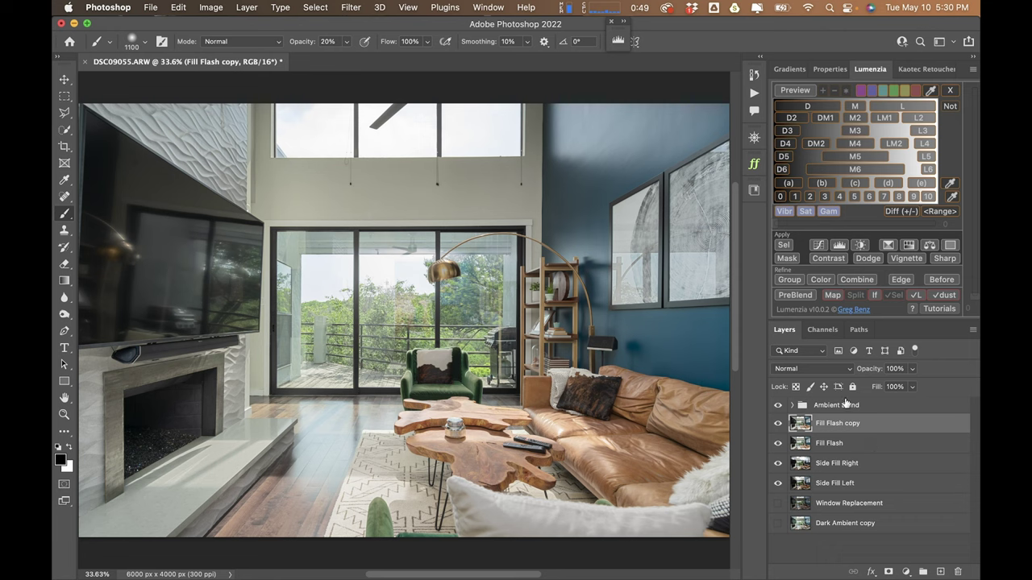
left_click(828, 369)
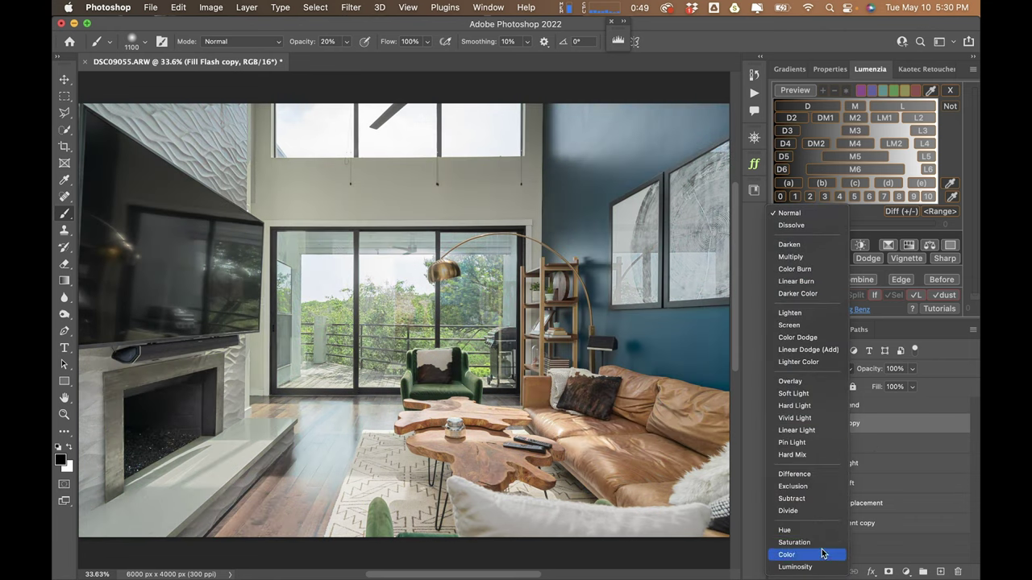
left_click(823, 555)
- Set the original Fill Flash layer's blend mode to Darken
left_click(845, 449)
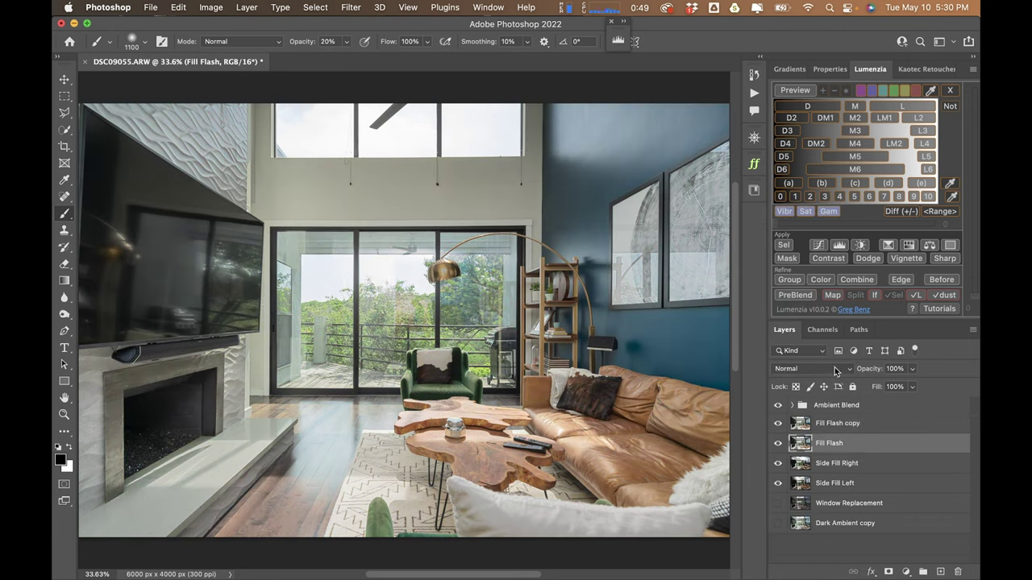
left_click(838, 369)
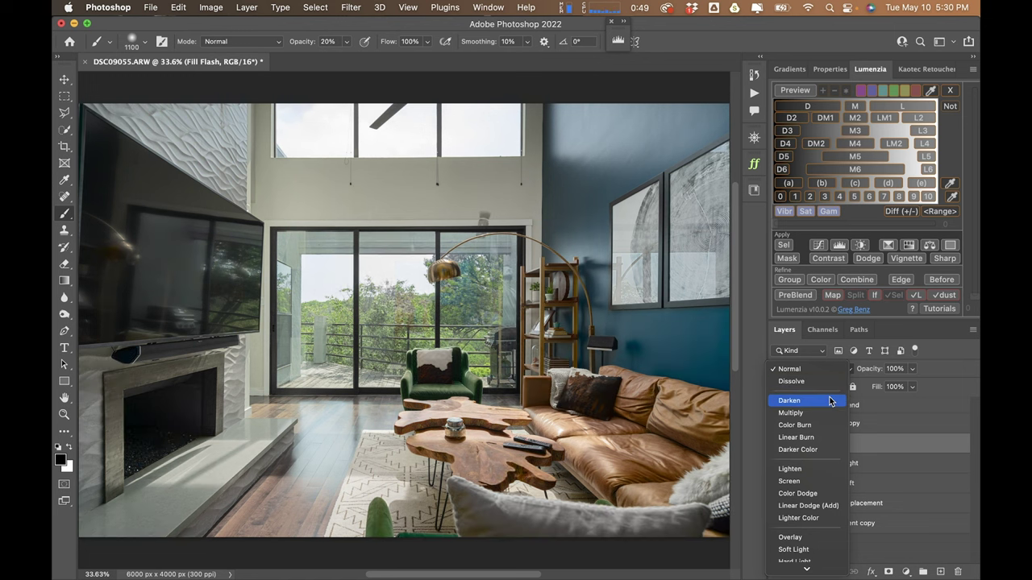
left_click(830, 401)
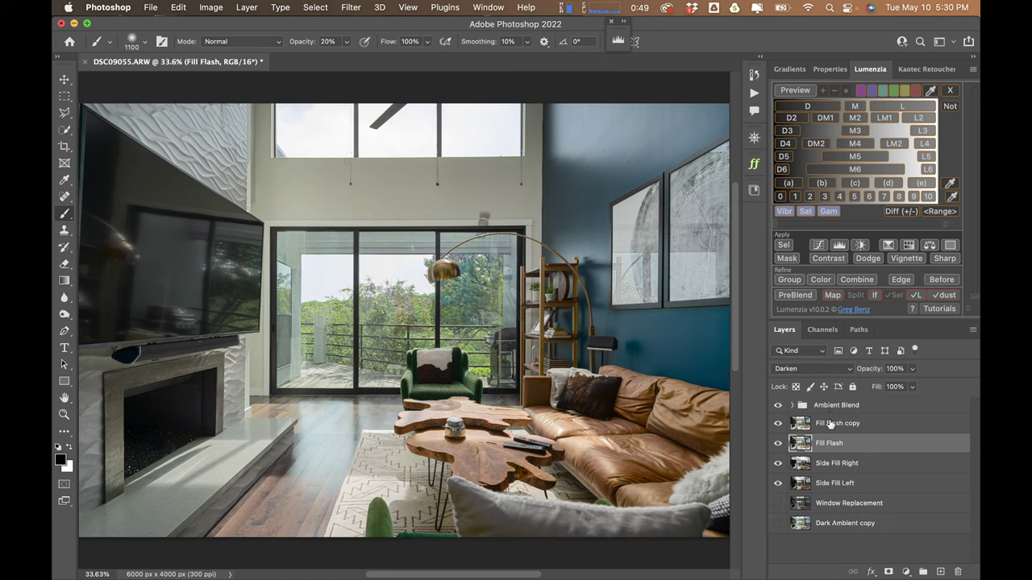
- Group Fill Flash and Fill Flash copy together and name the group Darken Blend
left_click(830, 424, "shift")
key("super+g")
double_click(831, 421)
type("Darken Blend")
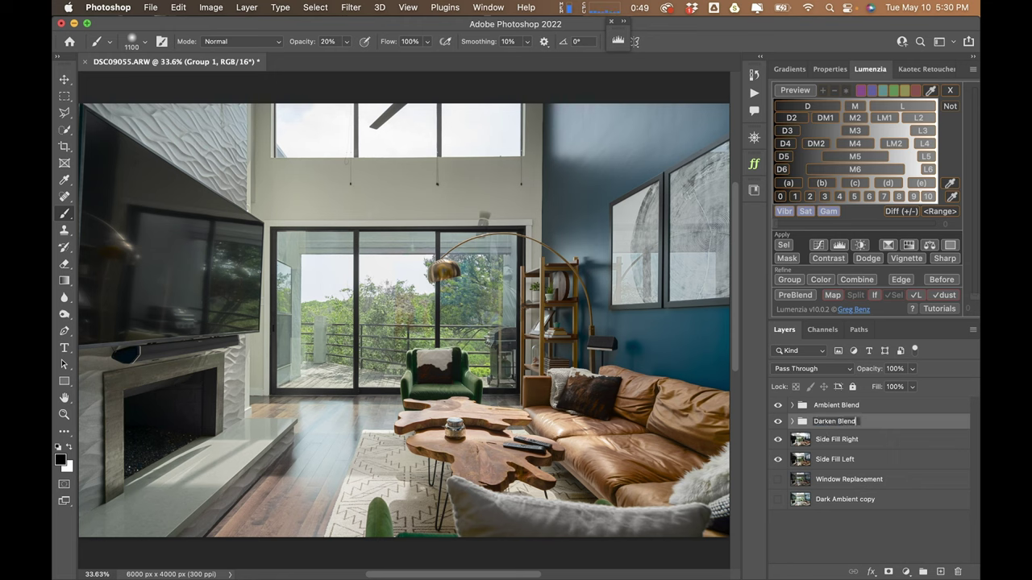
key("Return")
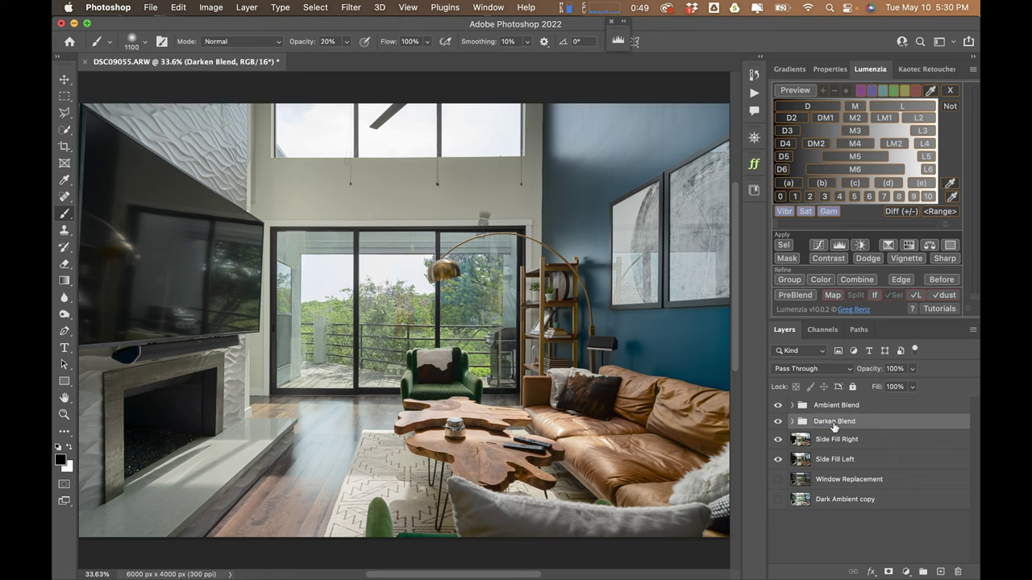
- Compare the image with and without the Darken Blend group, and view that group on its own
left_click(778, 422)
left_click(777, 421)
left_click(777, 422)
left_click(777, 422)
left_click(778, 422)
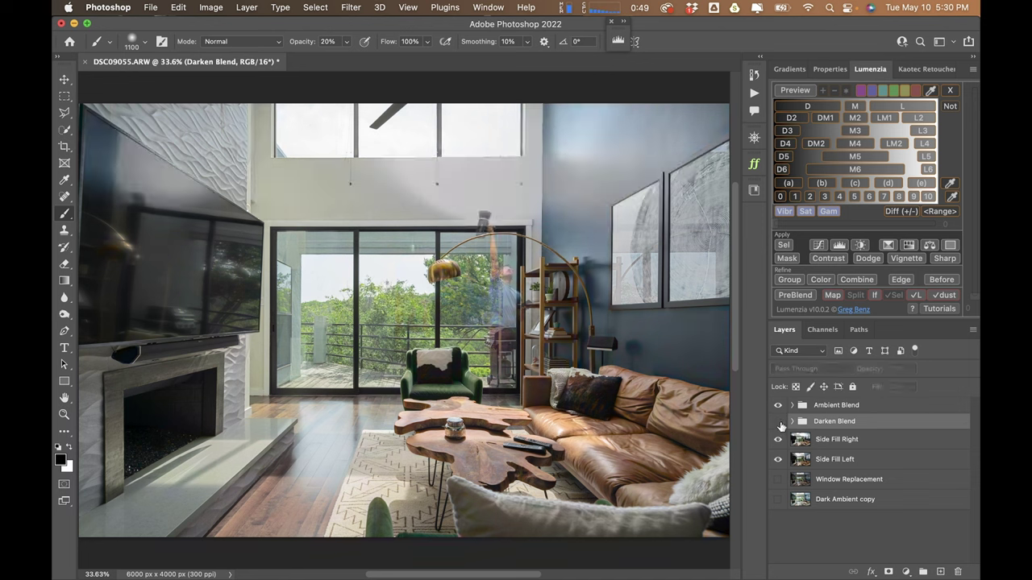
left_click(778, 422)
left_click(778, 423, "alt")
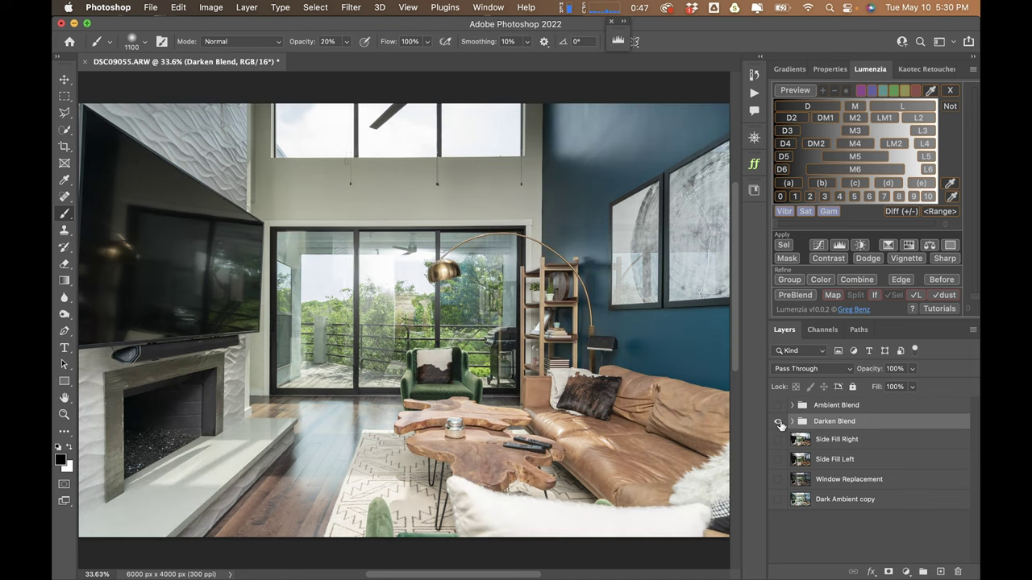
left_click(777, 423, "alt")
left_click(778, 423)
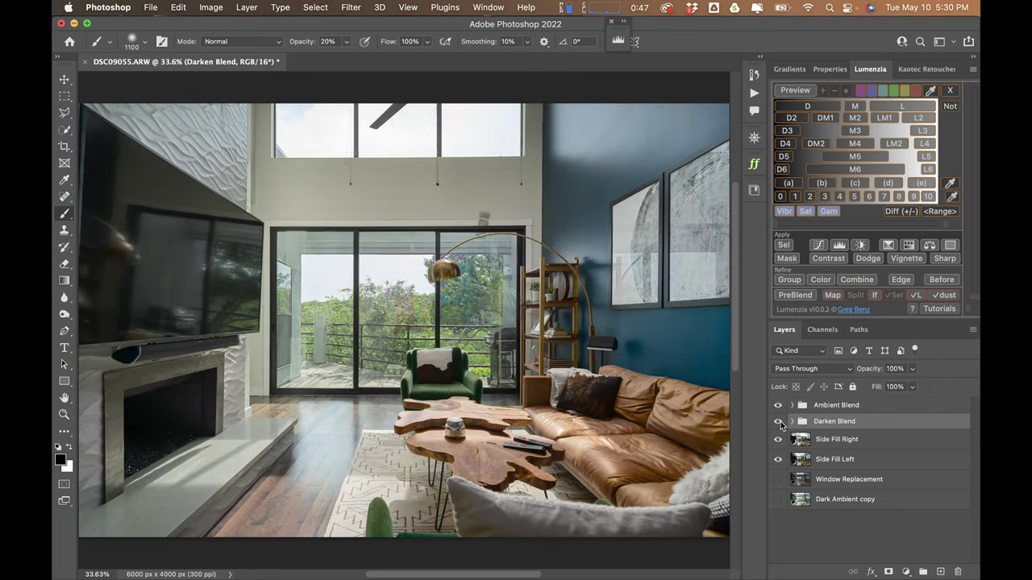
left_click(778, 423)
left_click(778, 422)
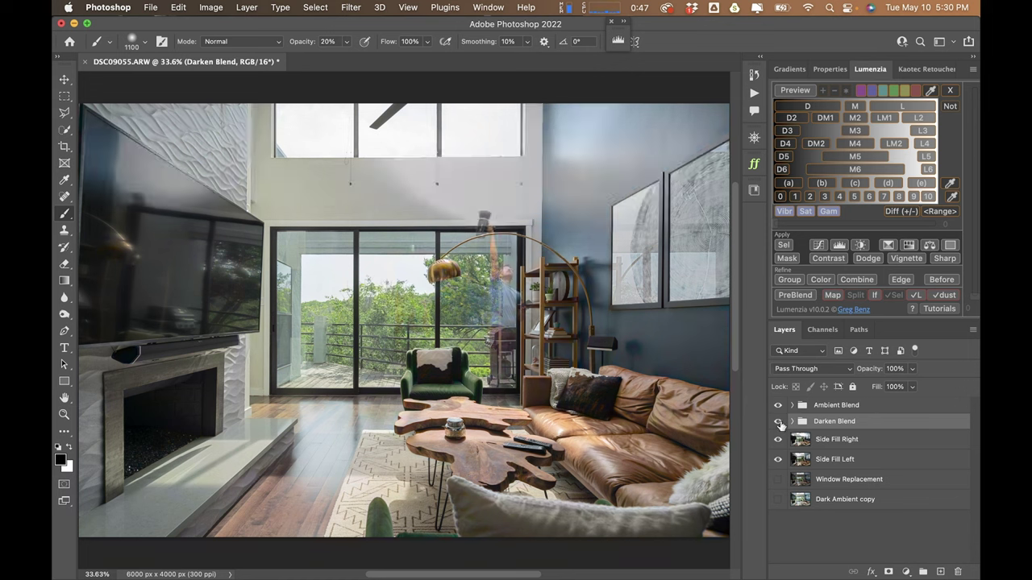
- Hide the Ambient Blend and Darken Blend groups and add a white layer mask to Side Fill Right
left_click(822, 440)
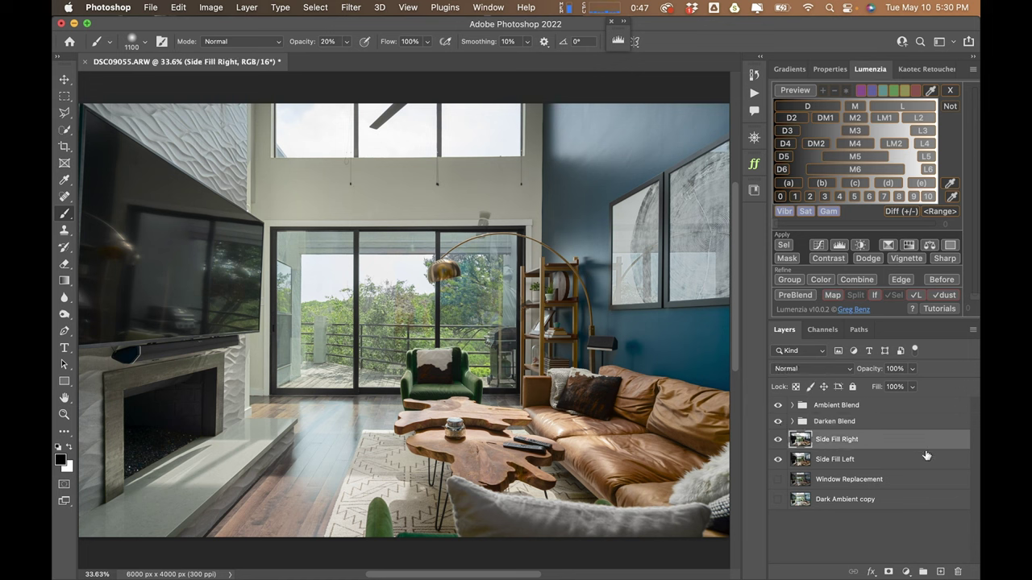
left_click_drag(778, 406, 778, 422)
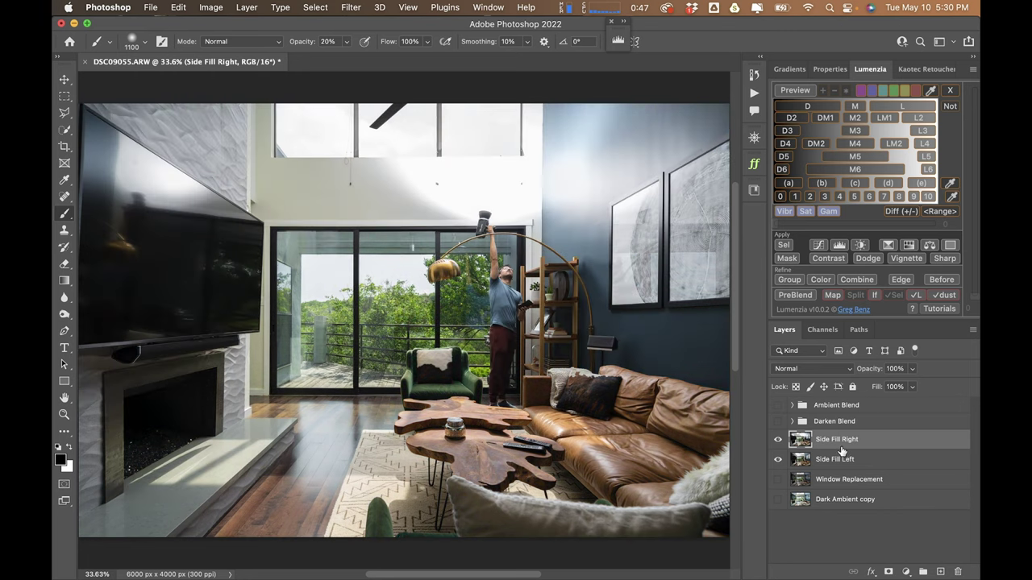
left_click(888, 571)
- Draw a black Foreground to Transparent gradient on the Side Fill Right mask, from the middle of the sliding door to the TV's edge
key("g")
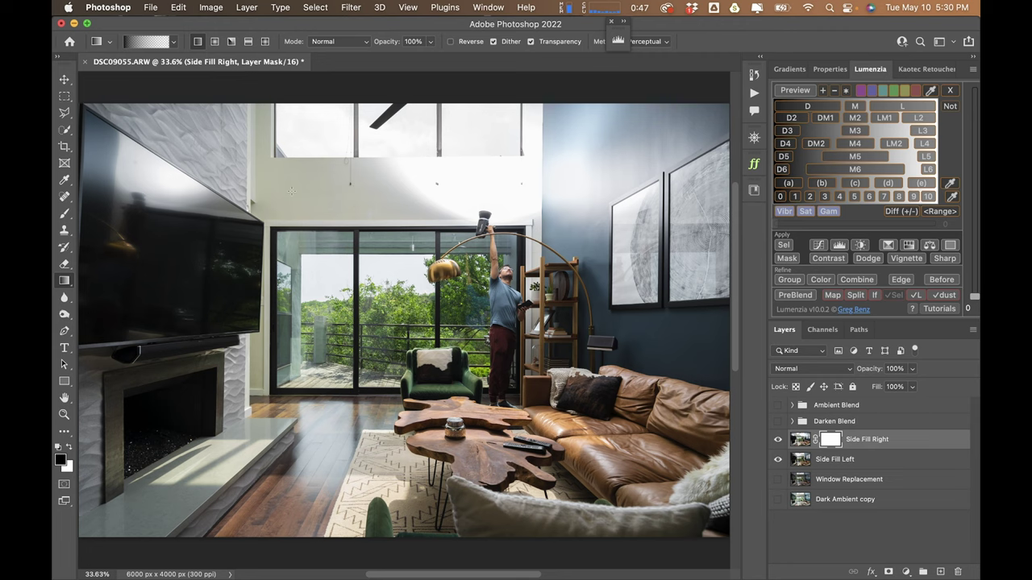
left_click(97, 42)
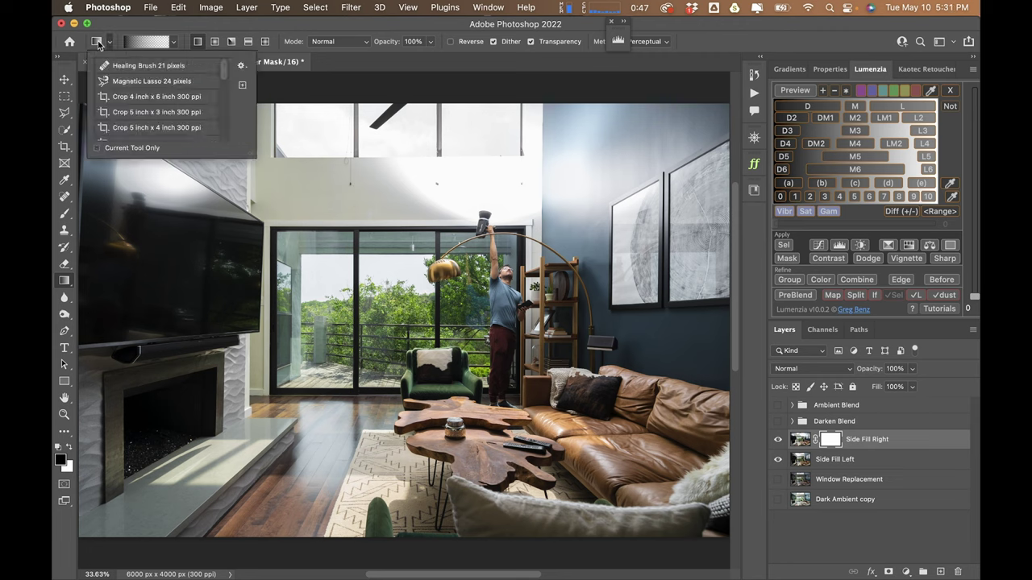
left_click(98, 42)
left_click(149, 41)
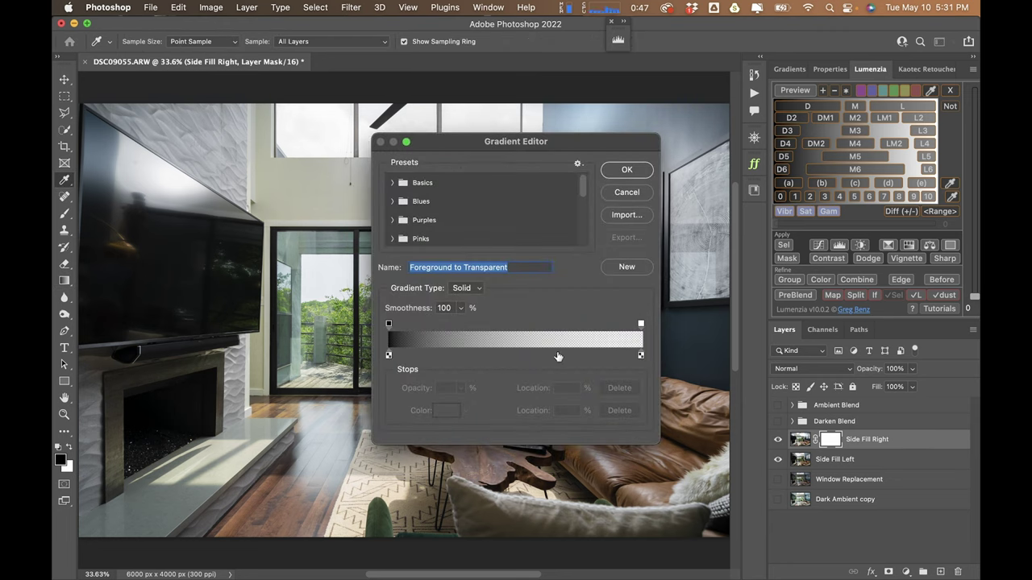
key("Return")
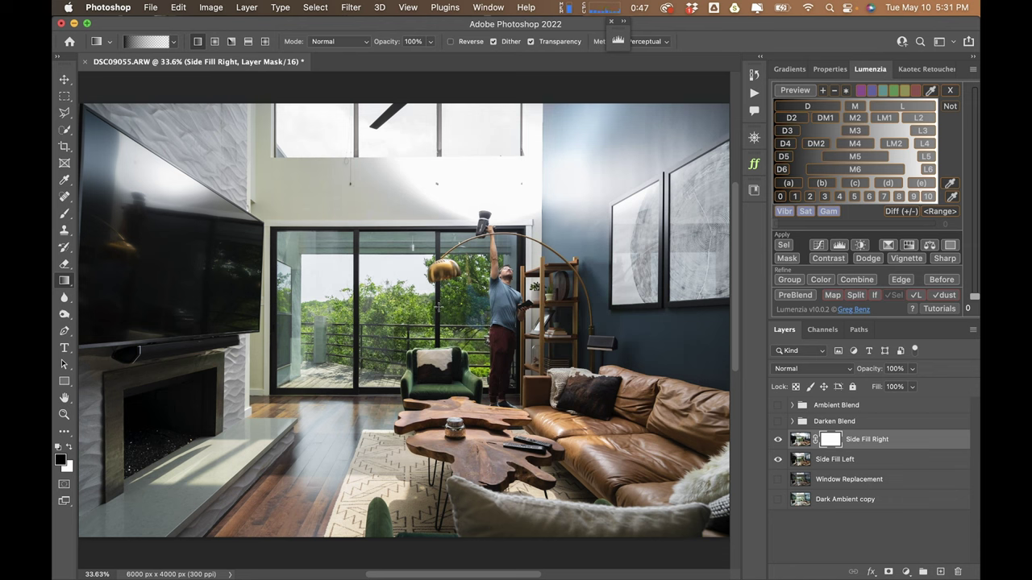
left_click_drag(438, 306, 247, 302)
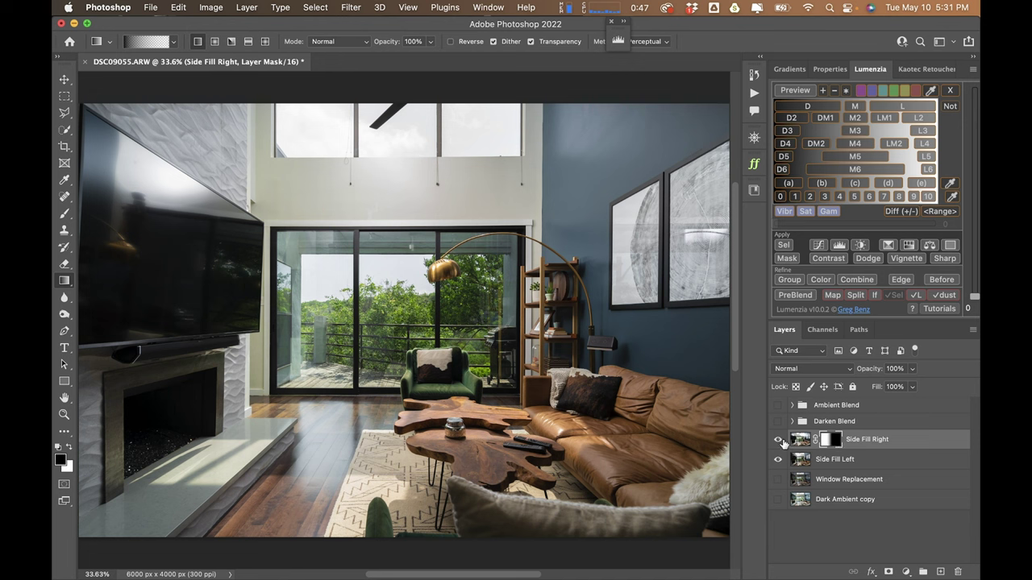
- Temporarily disable the Side Fill Right mask and compare the layer with Side Fill Left beneath it
left_click(831, 441, "shift")
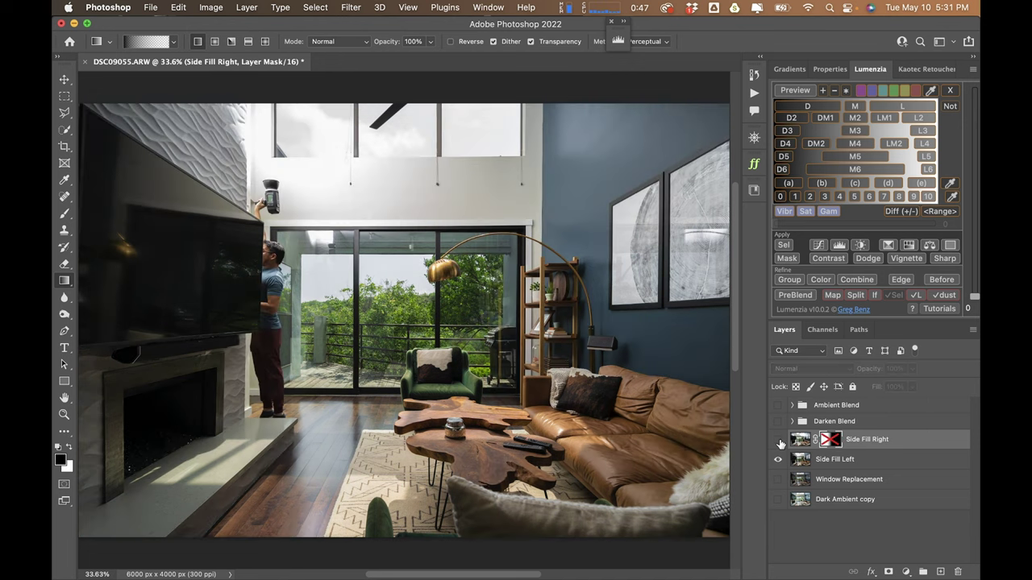
left_click(778, 439)
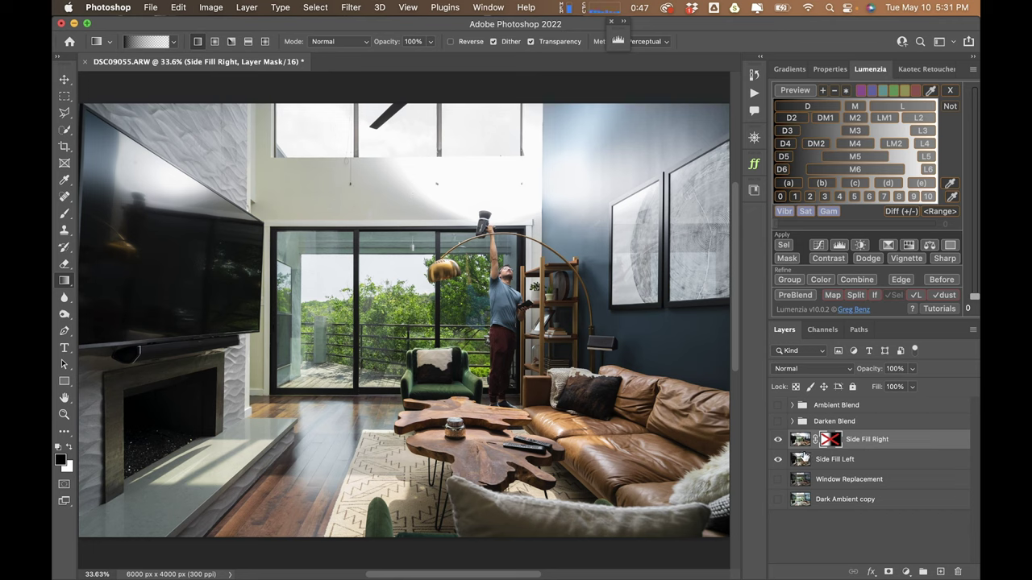
left_click(778, 439)
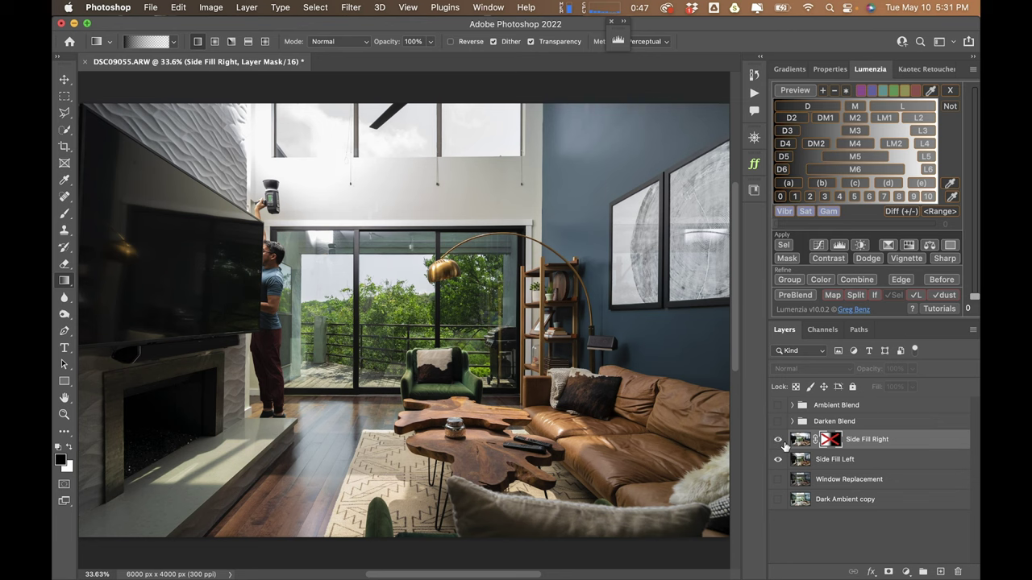
left_click(778, 440)
left_click(778, 439)
left_click(778, 439)
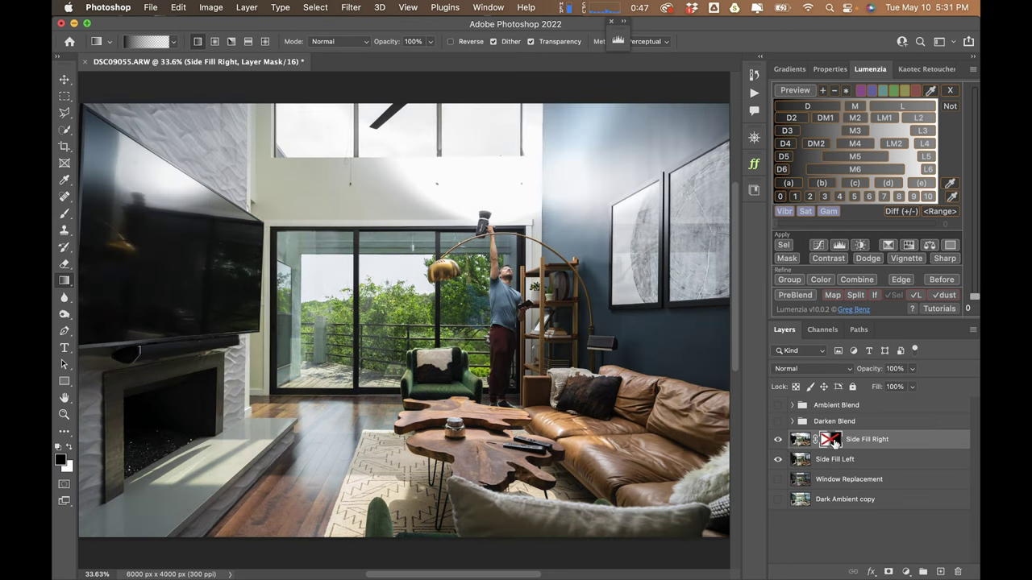
left_click(833, 442, "shift")
- Paint white on the Side Fill Right mask over the upper wall above the sliding door with a 1000 px brush at 100% opacity
key("b")
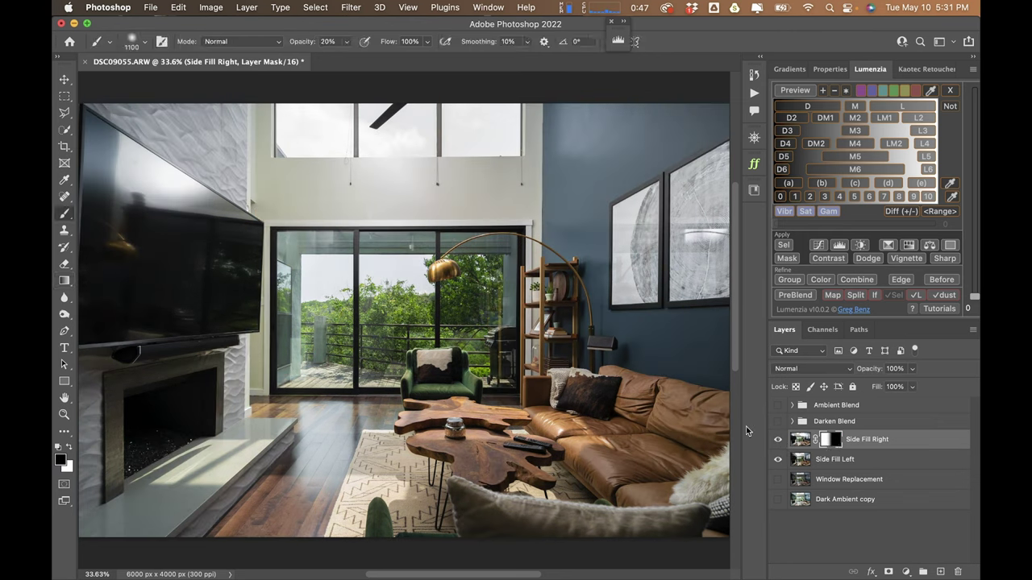
key("bracketleft")
key("0")
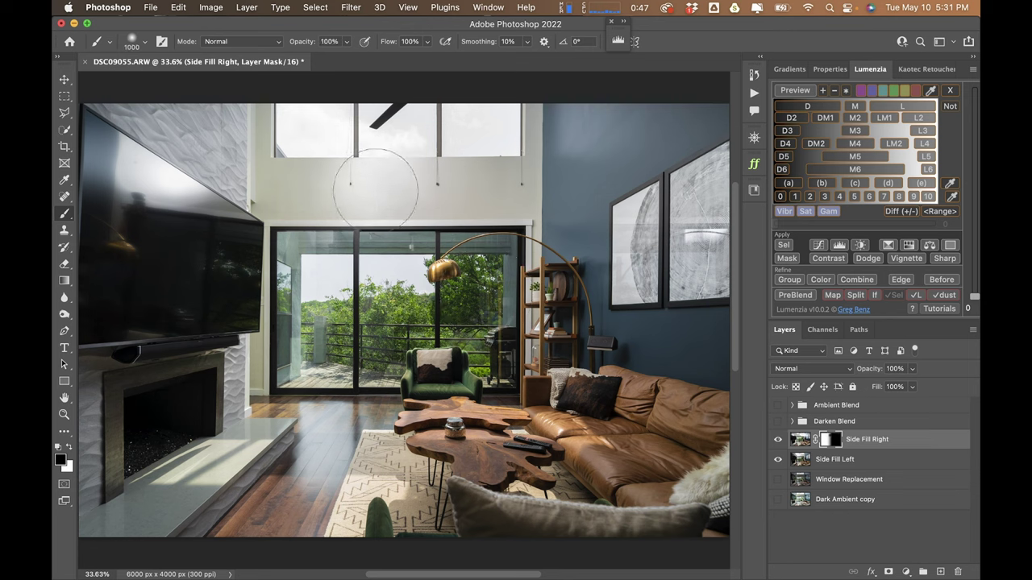
key("x")
mouse_move(376, 189)
left_mouse_down()
mouse_move(345, 172)
mouse_move(339, 184)
left_mouse_up()
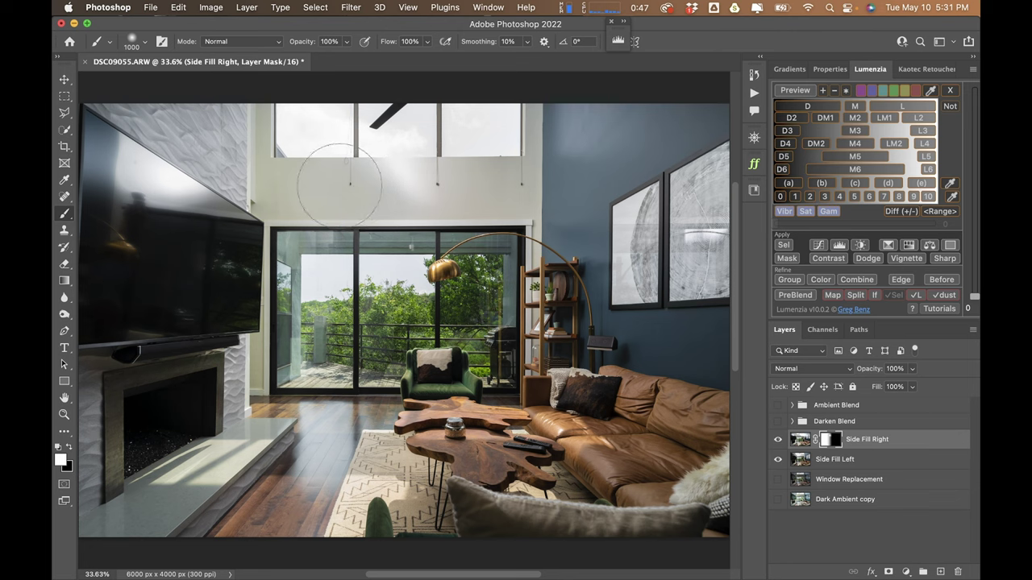
key("x")
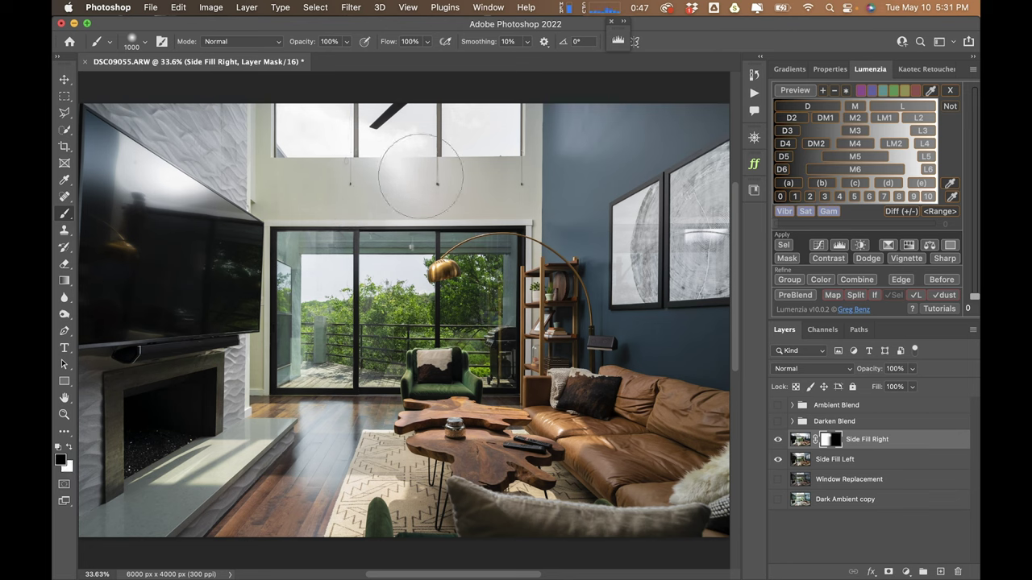
key("x")
key("v")
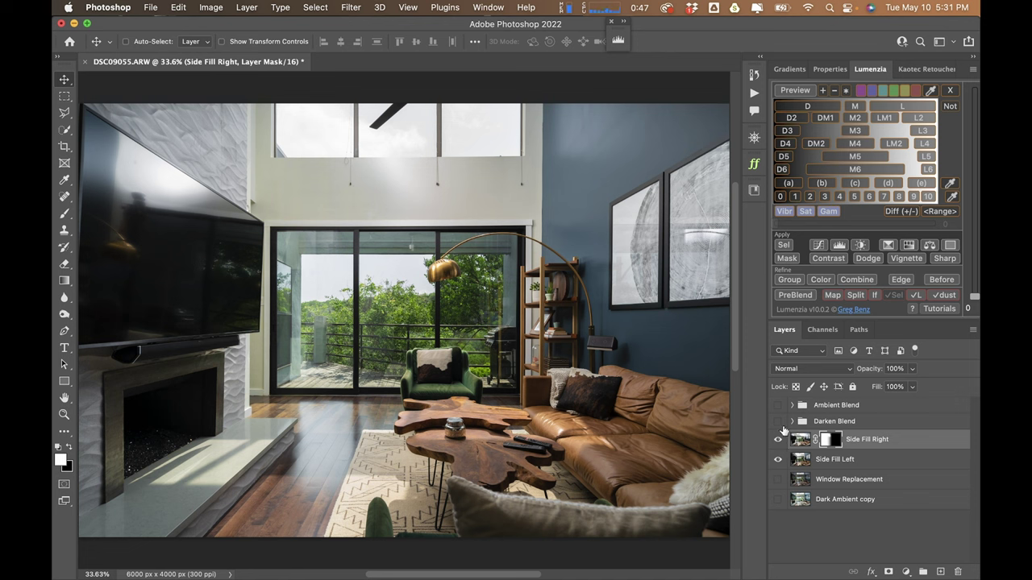
- Show the Darken Blend and Ambient Blend groups again and set the Ambient Blend group's opacity to 43%
left_click(779, 422)
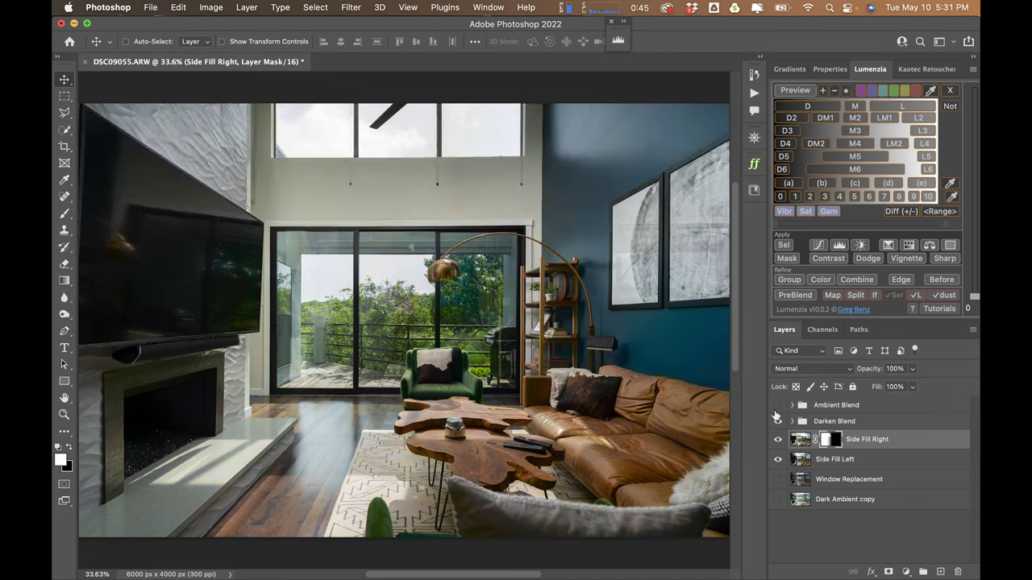
left_click(778, 405)
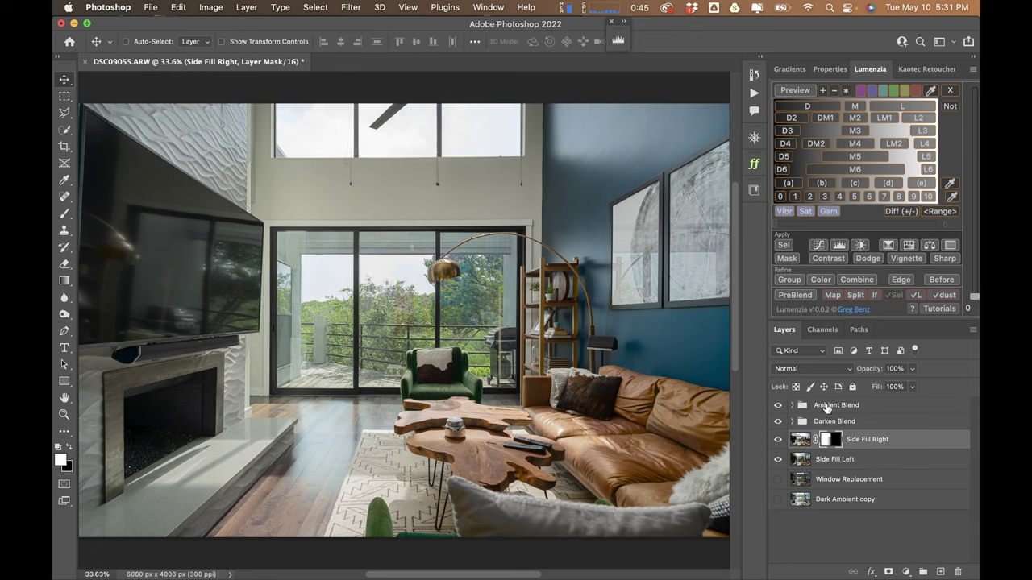
left_click(827, 408)
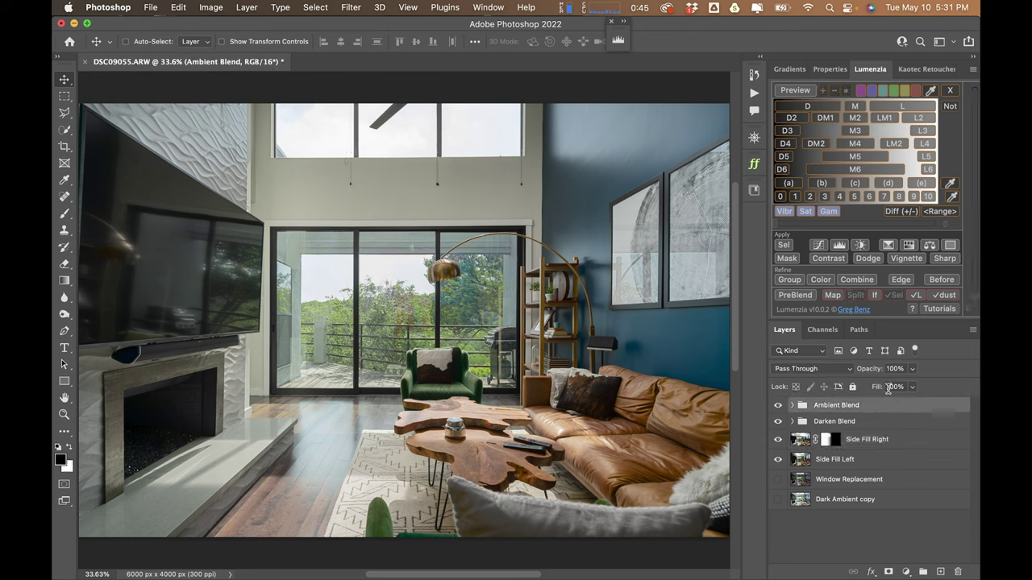
left_click(913, 371)
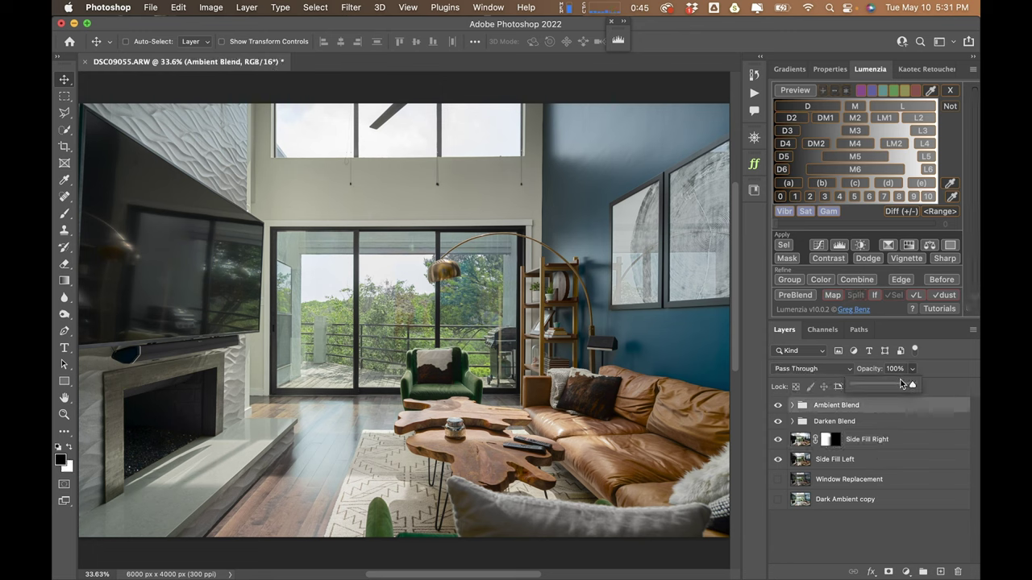
left_click_drag(877, 387, 875, 385)
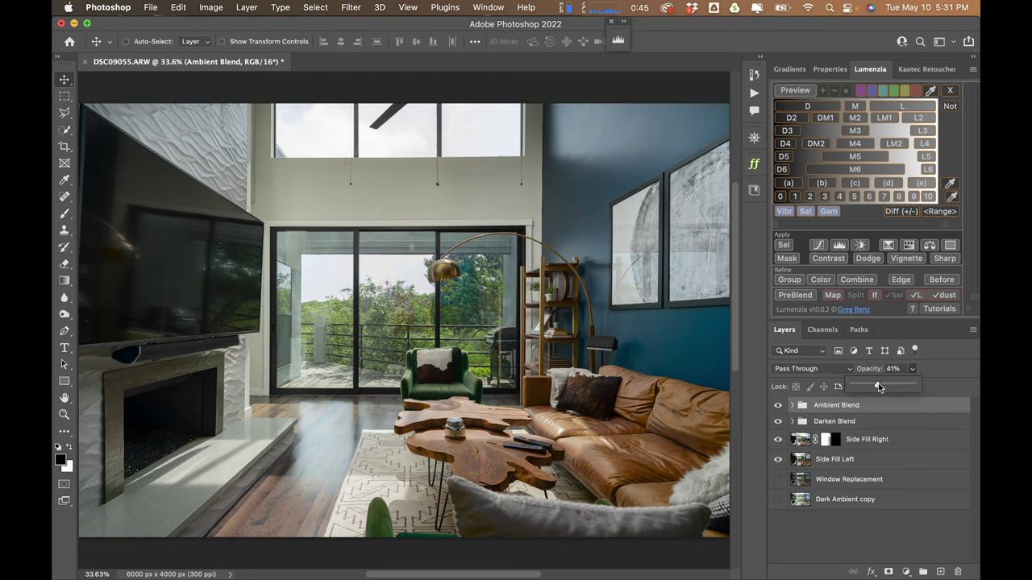
left_click_drag(880, 384, 882, 386)
left_click_drag(883, 387, 875, 387)
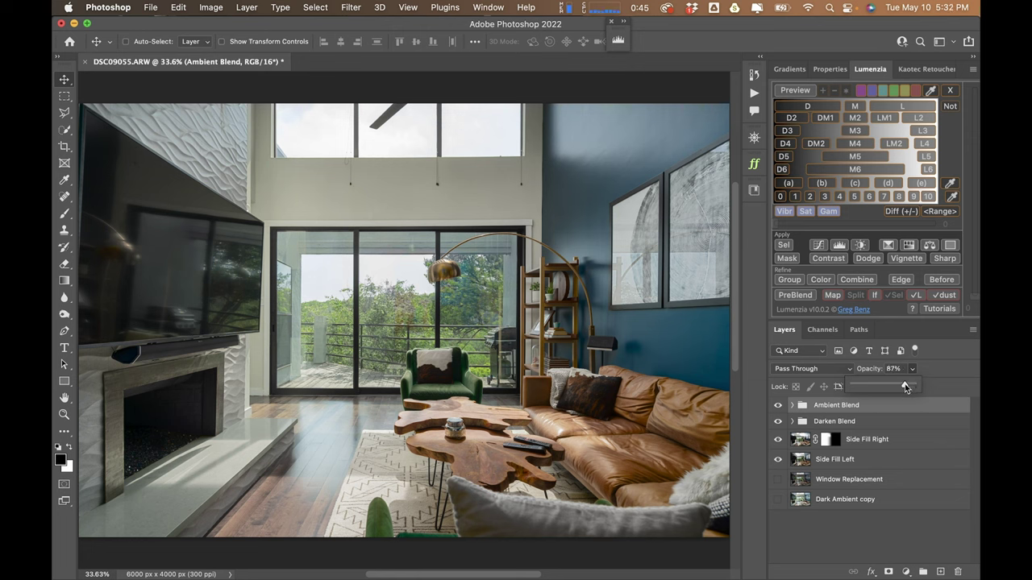
left_click_drag(889, 387, 878, 385)
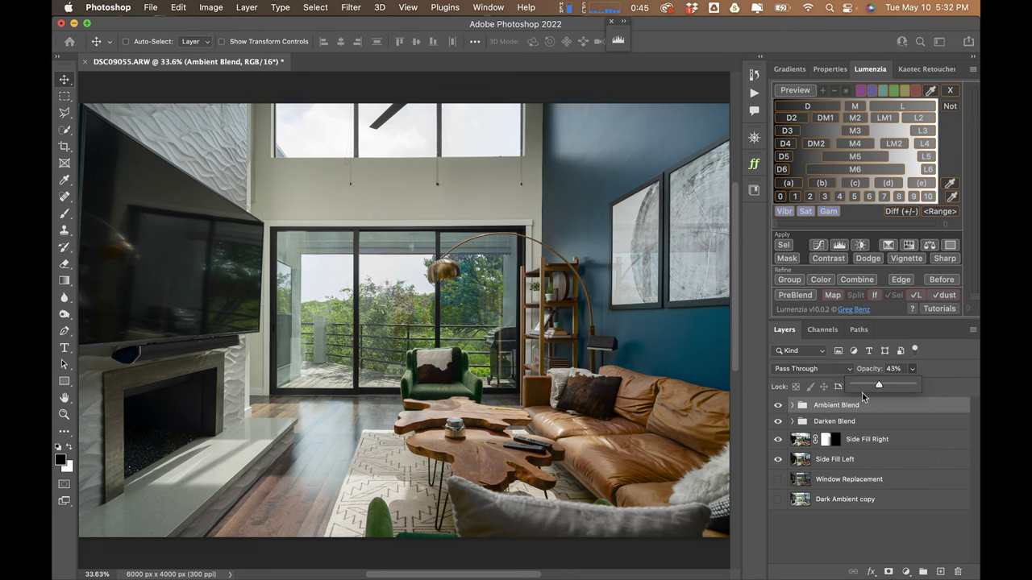
- Compare the image with and without the Ambient Blend group
left_click(777, 407)
left_click(777, 406)
left_click(778, 406)
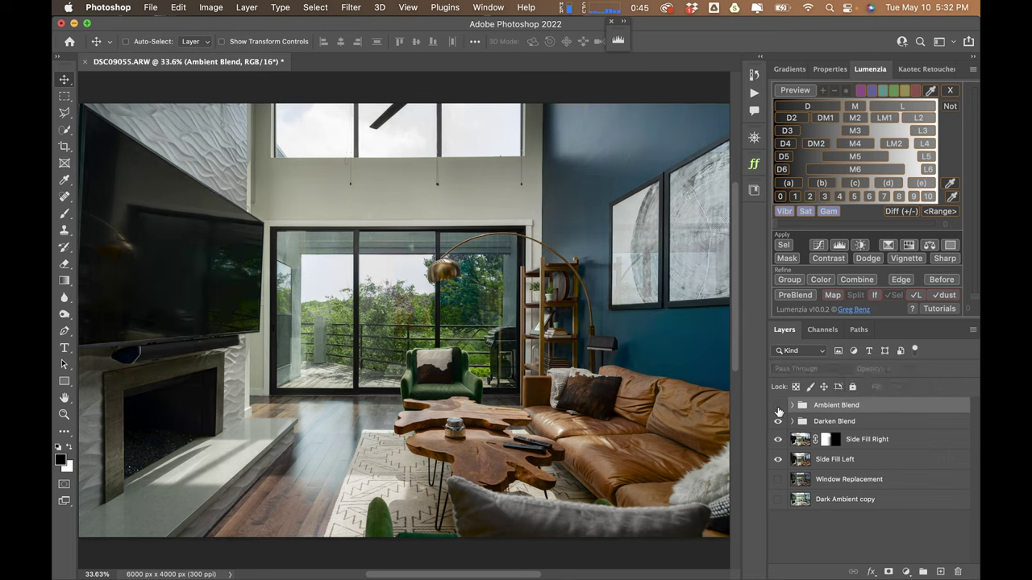
left_click(778, 407)
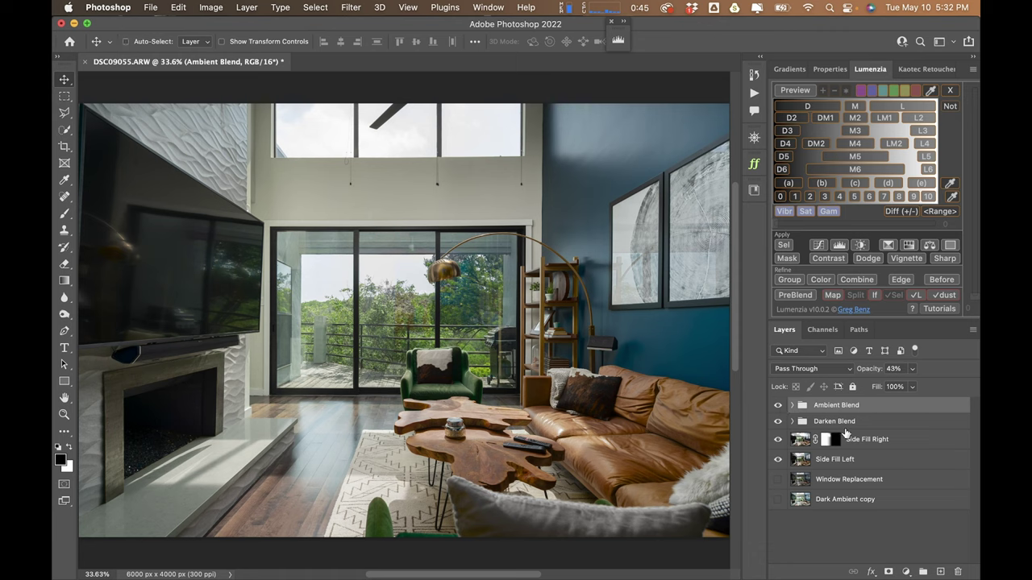
- Set the Darken Blend group's opacity to 62%
left_click(818, 421)
left_click_drag(912, 370, 892, 387)
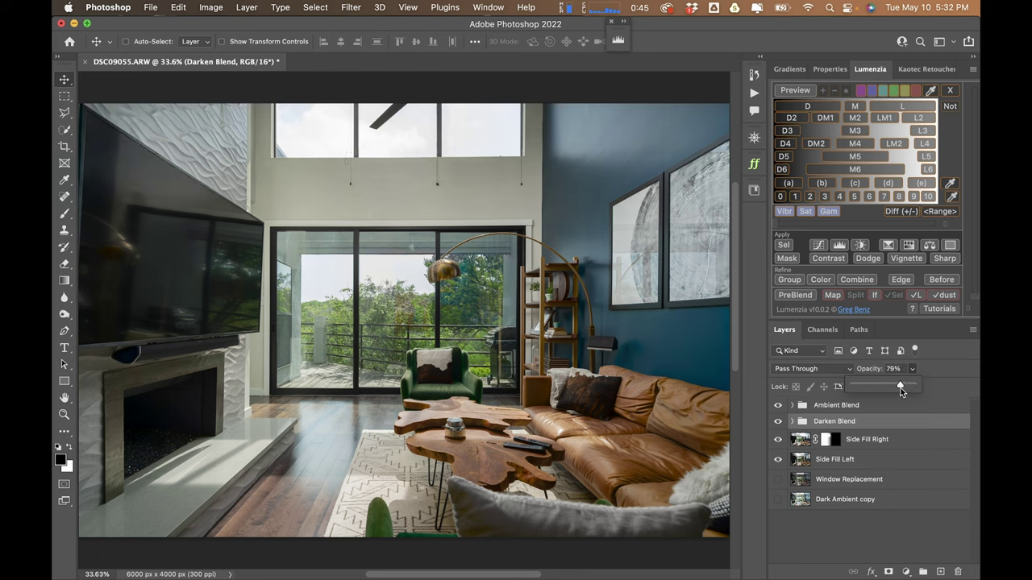
left_click_drag(900, 387, 899, 387)
left_click_drag(904, 386, 878, 385)
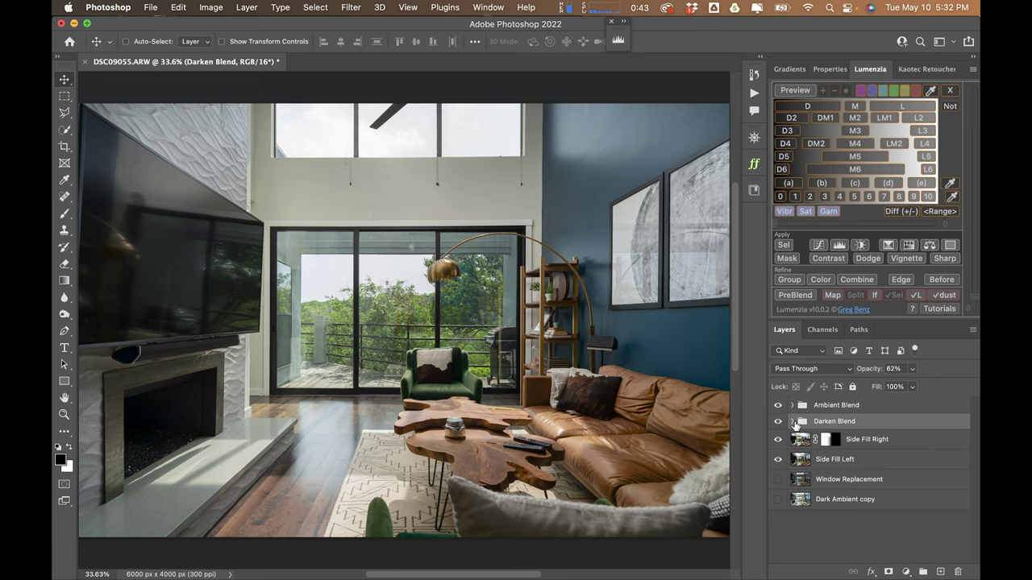
- Duplicate the Ambient layer, move the copy above the Ambient Blend group, and collapse that group
left_click(792, 404)
left_click(859, 443)
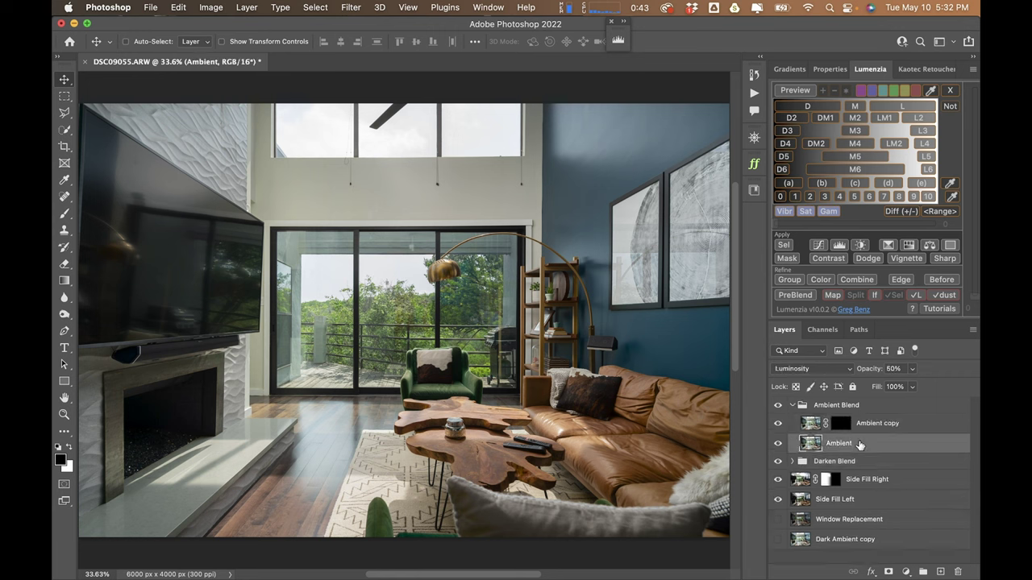
key("super+j")
left_click_drag(844, 449, 842, 401)
left_click(791, 425)
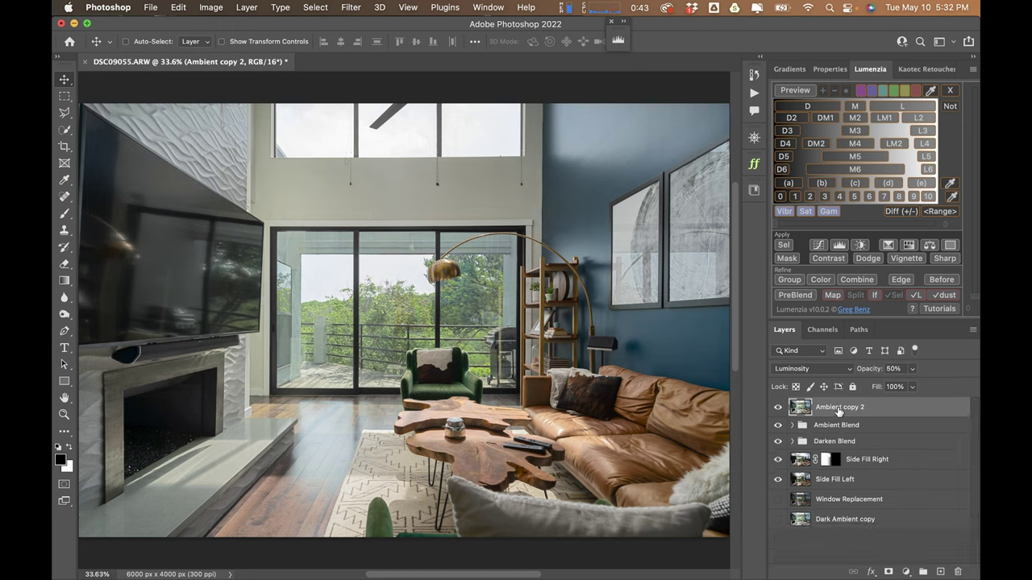
- Set the duplicated Ambient layer's opacity to 70% and add a black layer mask to it
left_click(910, 370)
left_click_drag(903, 387, 925, 385)
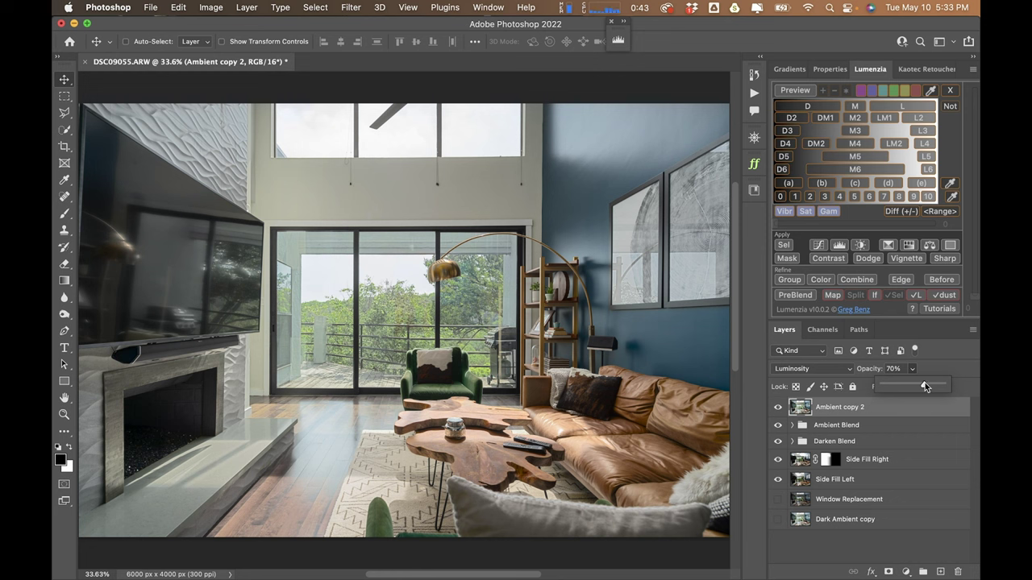
left_click(888, 571, "alt")
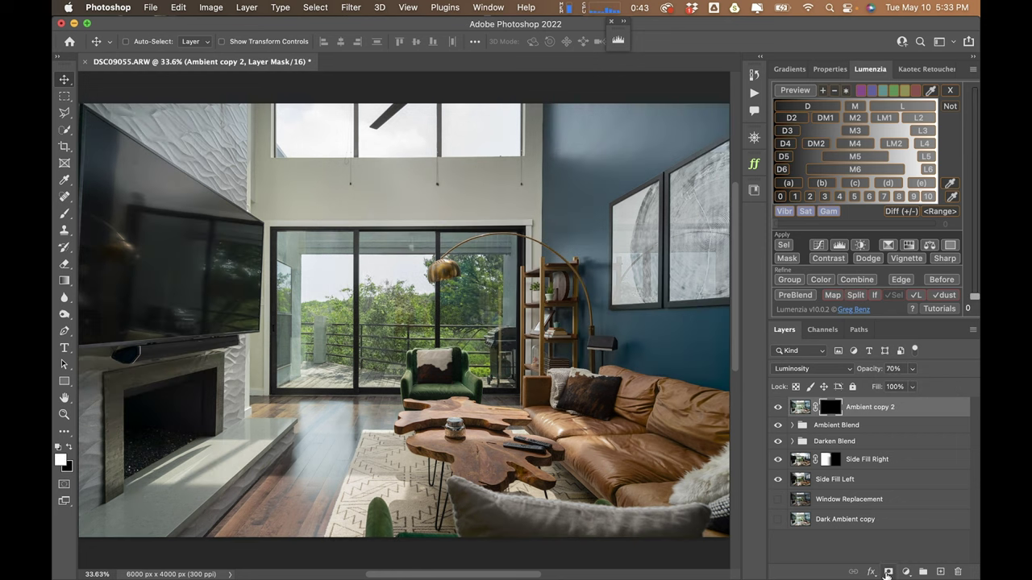
- Paint white on the Ambient copy 2 mask over the wall above the sliding door with a 900 px brush at 50% opacity
key("x")
key("b")
key("bracketleft")
key("bracketleft")
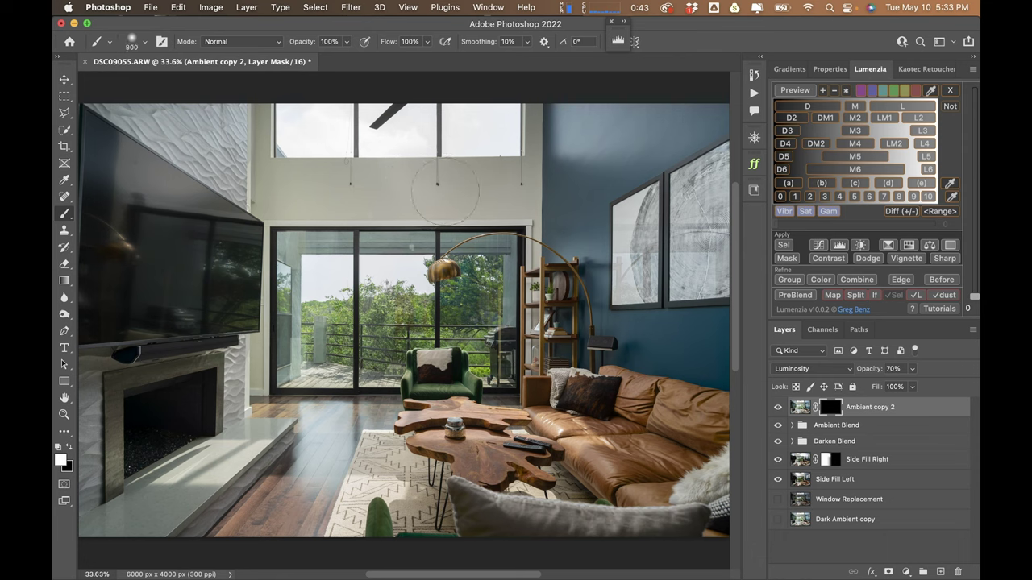
key("bracketright")
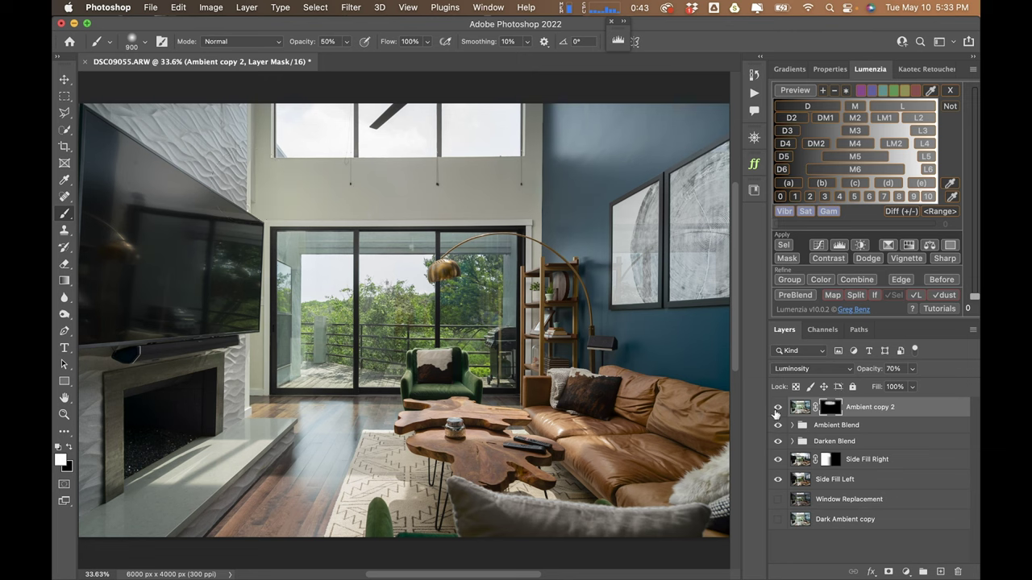
- Compare the image with and without the Ambient copy 2 layer
left_click(778, 408)
left_click(777, 408)
left_click(777, 408)
left_click(777, 408)
left_click(777, 408)
left_click(777, 407)
- Move the Window Replacement layer to the top of the layer stack and make it visible
left_click_drag(854, 503, 851, 398)
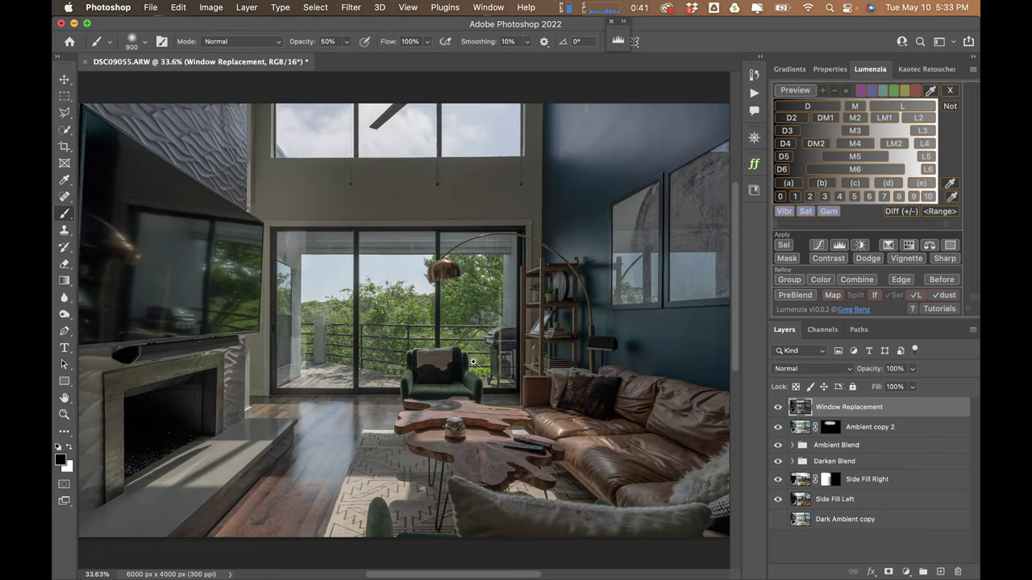
left_click(482, 295)
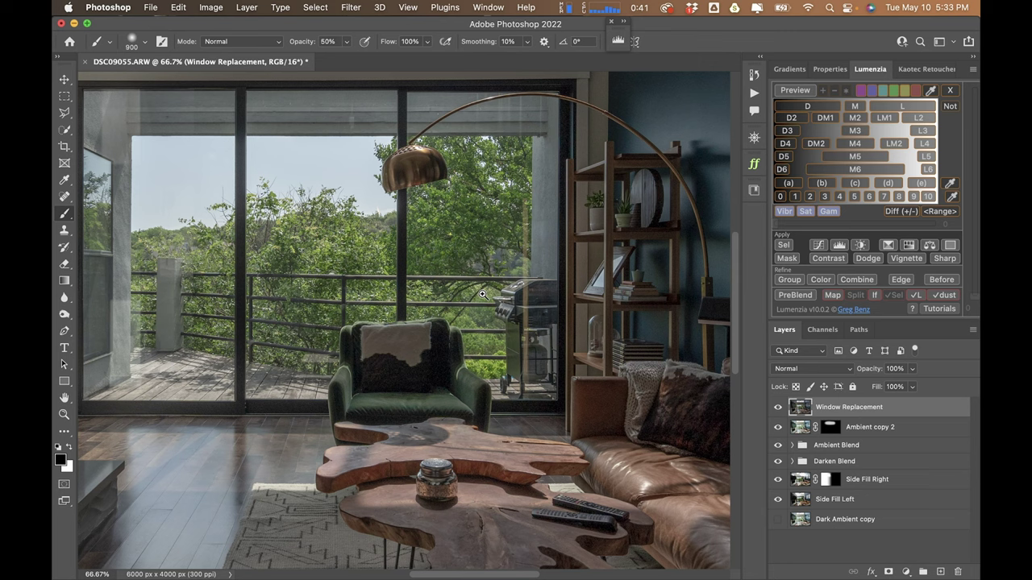
left_click(497, 244)
left_click(499, 387)
left_click_drag(497, 457, 515, 307)
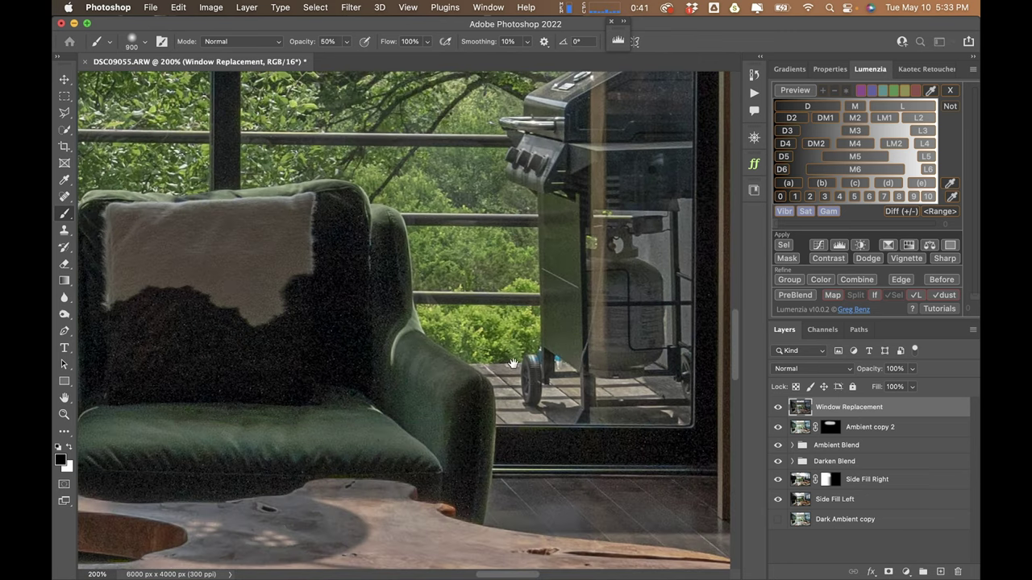
- Start a Pen tool path at the upper-right corner of the sliding door's right glass pane
key("p")
scroll(502, 424, "up", 2)
scroll(501, 425, "up", 3)
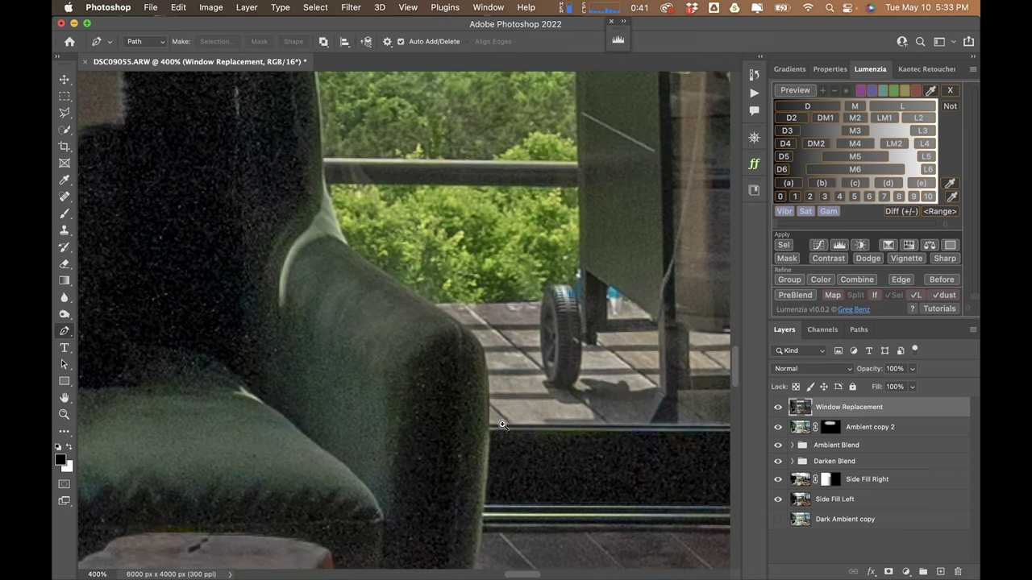
left_click_drag(502, 425, 368, 428)
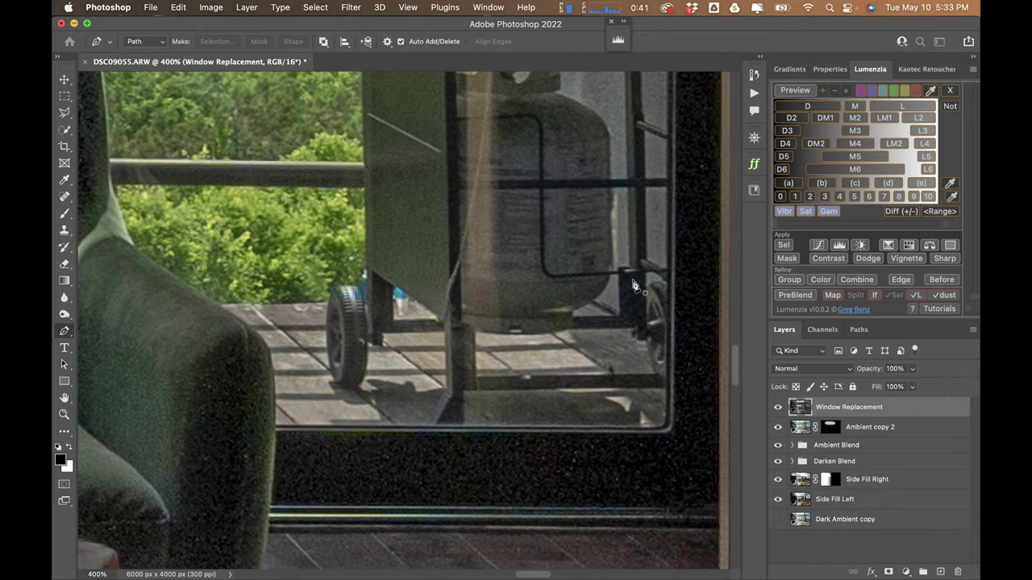
scroll(641, 258, "down", 5)
scroll(642, 222, "down", 2)
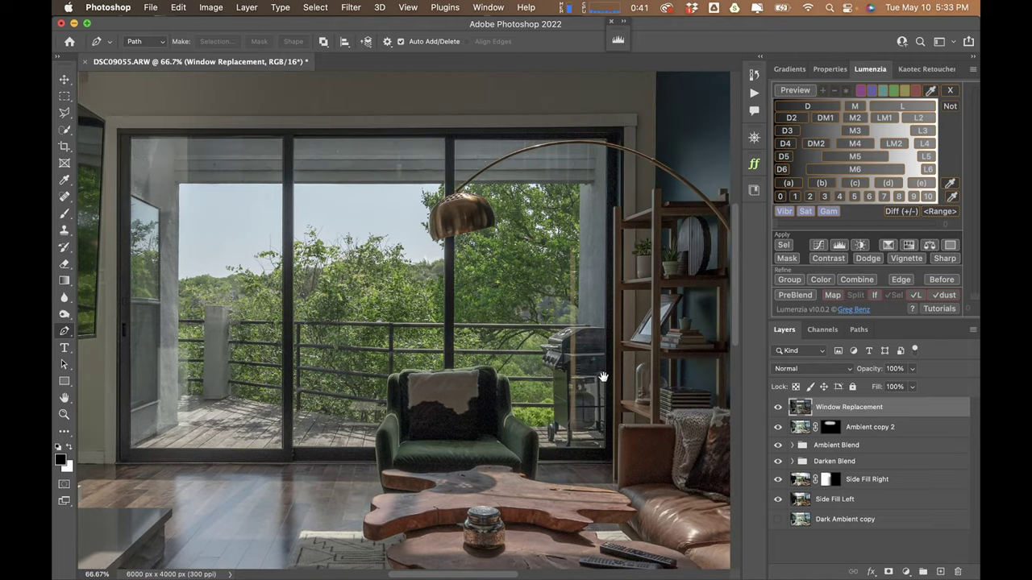
scroll(608, 133, "up", 5)
scroll(608, 133, "up", 2)
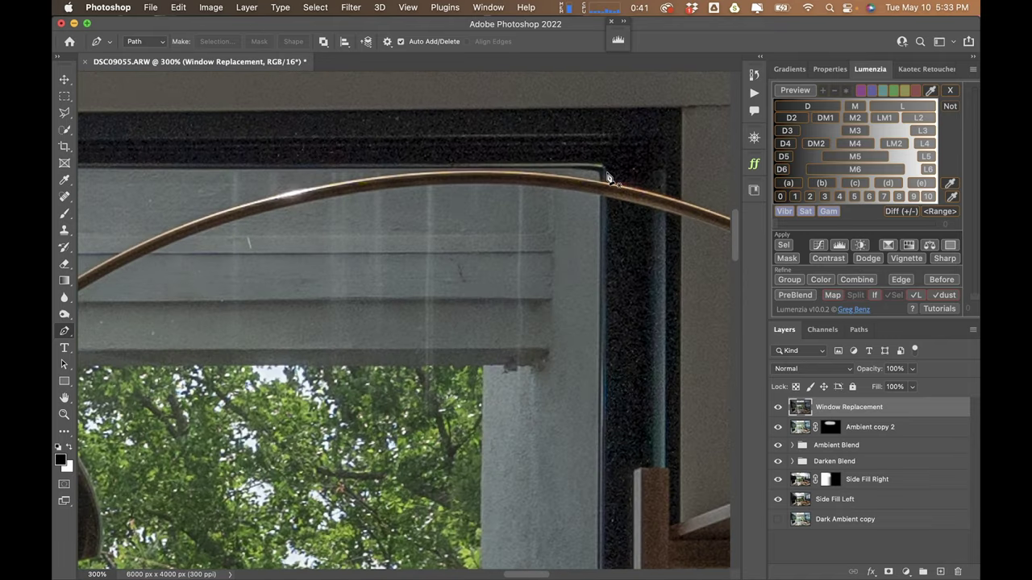
scroll(600, 176, "up", 2)
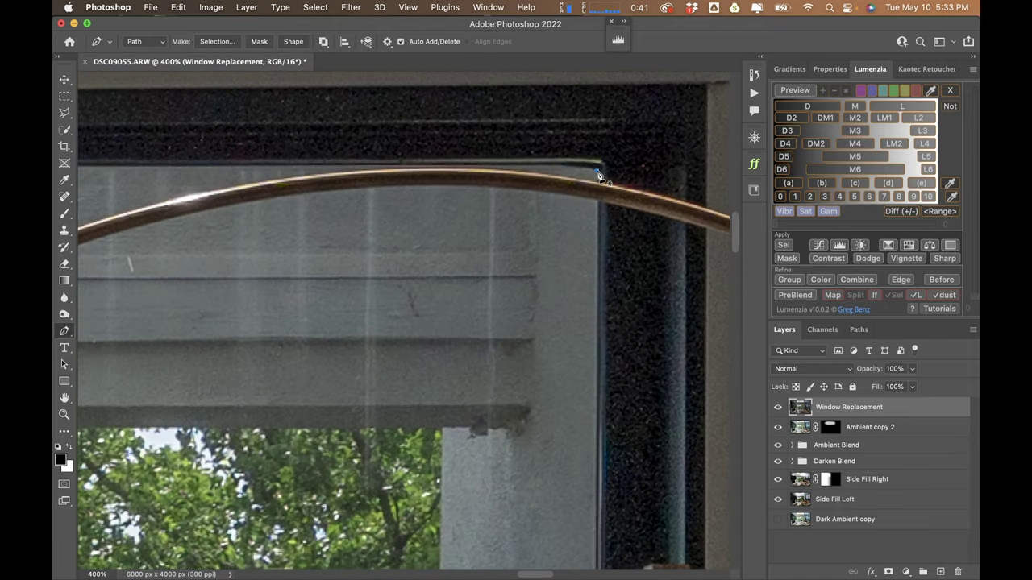
- Extend the path down the glass pane's right edge and curve it around the lower-right corner
scroll(610, 483, "down", 6)
scroll(603, 435, "down", 10)
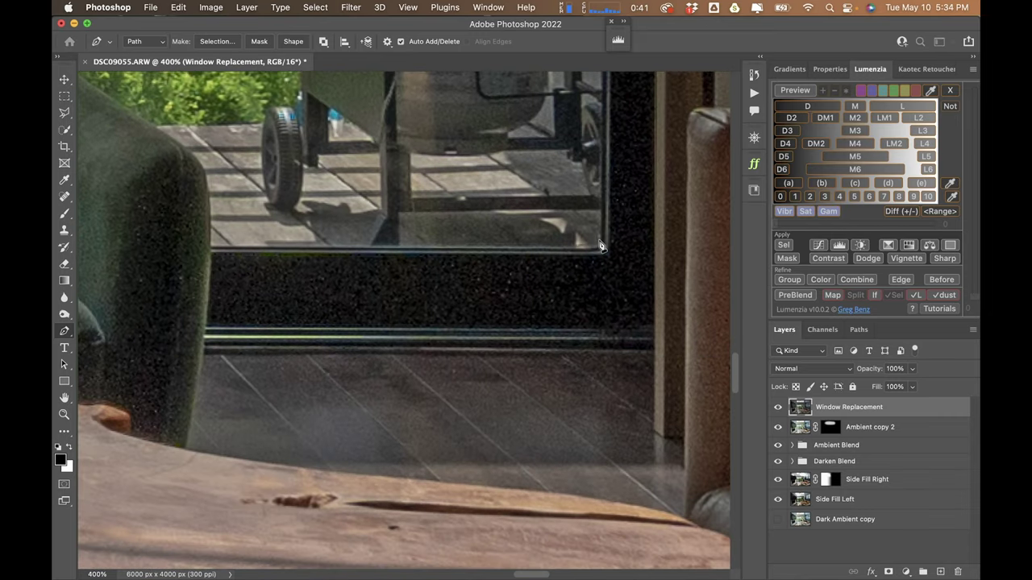
left_click(600, 242)
left_click_drag(577, 252, 549, 251)
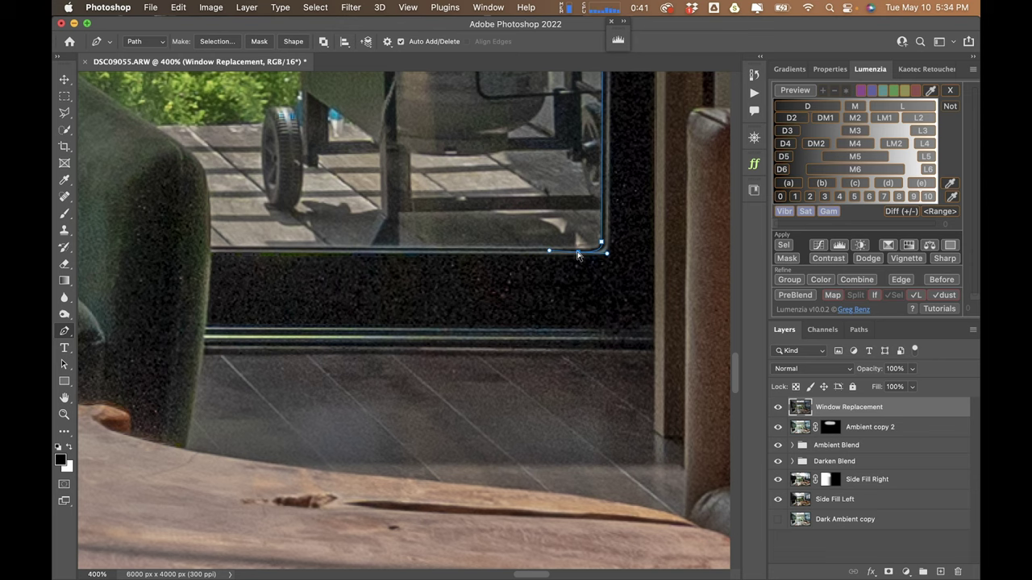
left_click(578, 255)
- Extend the path along the glass's bottom edge to the armchair and curve it around the chair's right armrest
left_click_drag(231, 229, 436, 242)
left_click(435, 242, "super")
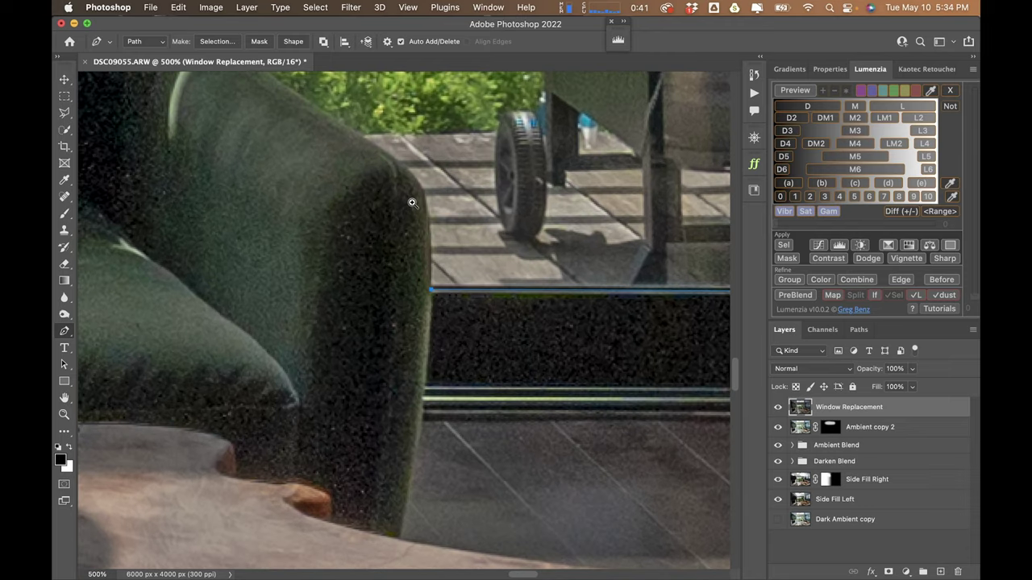
left_click(412, 203, "super")
left_click_drag(412, 172, 389, 170)
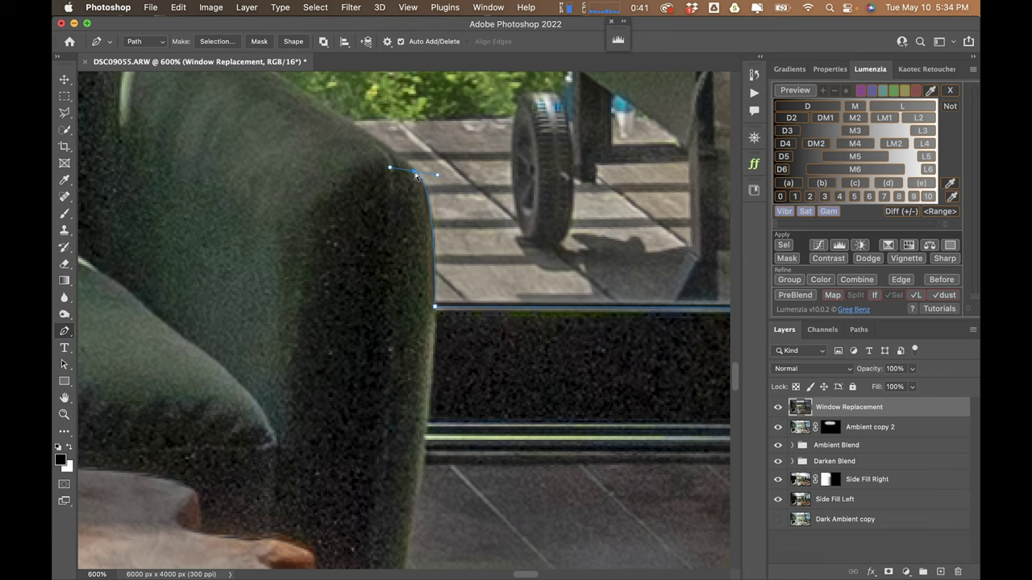
- Continue the path up the slope of the right armrest and along the right side of the chair's backrest
scroll(416, 177, "up", 10)
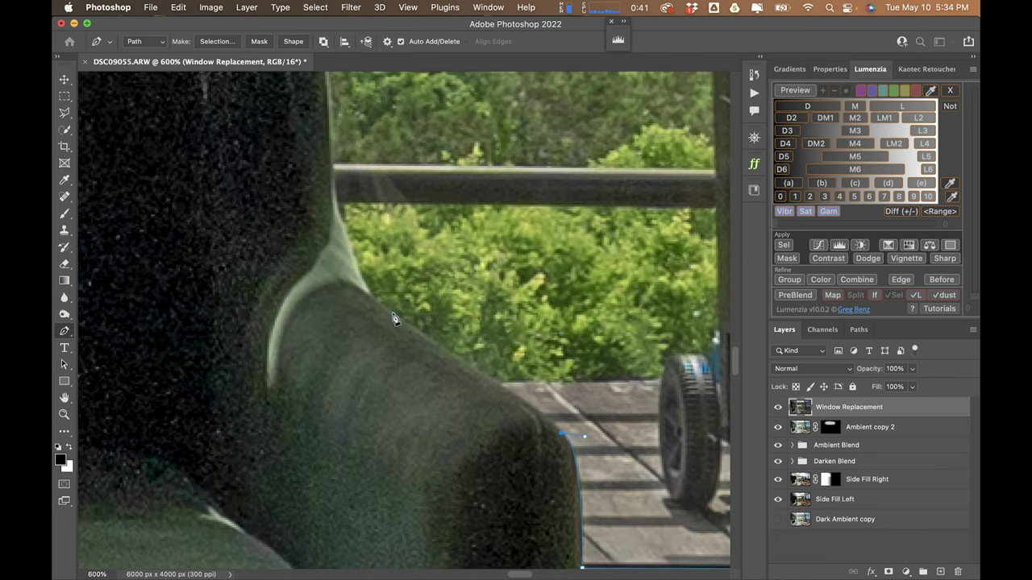
left_click(394, 316)
left_click_drag(353, 297, 352, 252)
scroll(350, 204, "up", 8)
left_click_drag(336, 288, 335, 260)
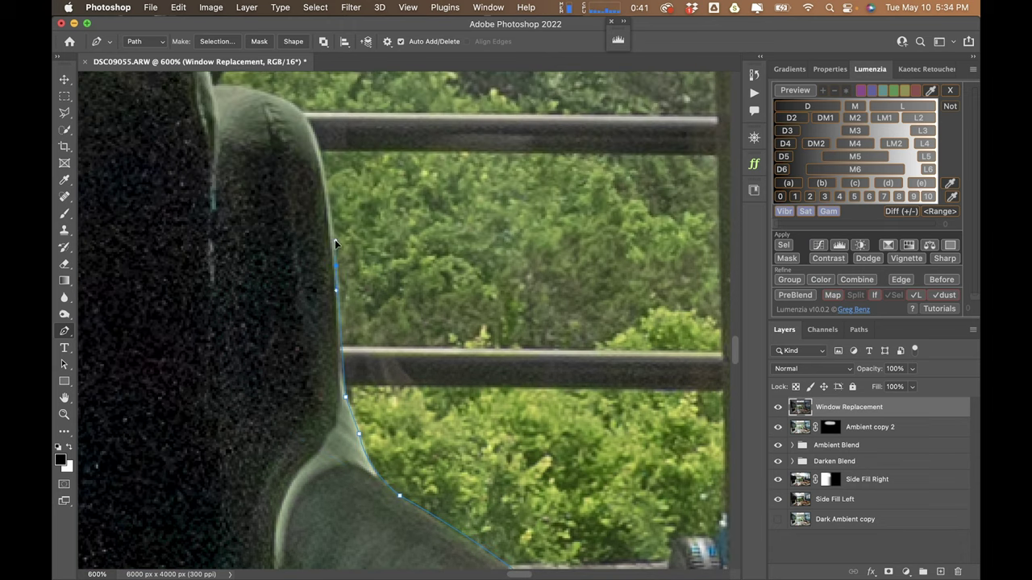
- Curve the path over the backrest's upper-right corner and onto the top edge of the back cushion
scroll(337, 271, "up", 8)
left_click_drag(363, 294, 397, 322)
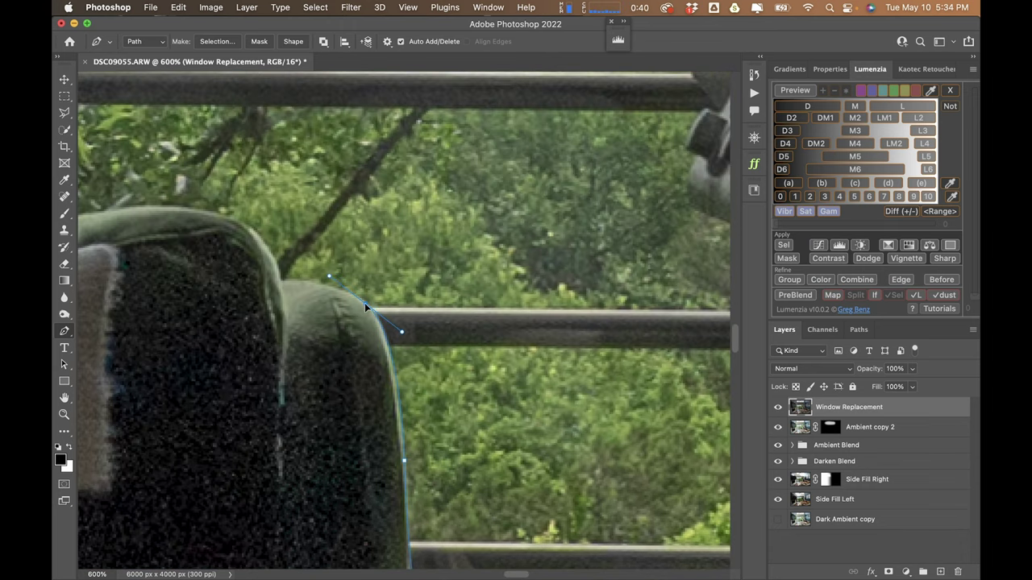
left_click_drag(280, 283, 214, 284)
scroll(217, 286, "left", 8)
scroll(218, 286, "up", 6)
left_click_drag(330, 310, 268, 305)
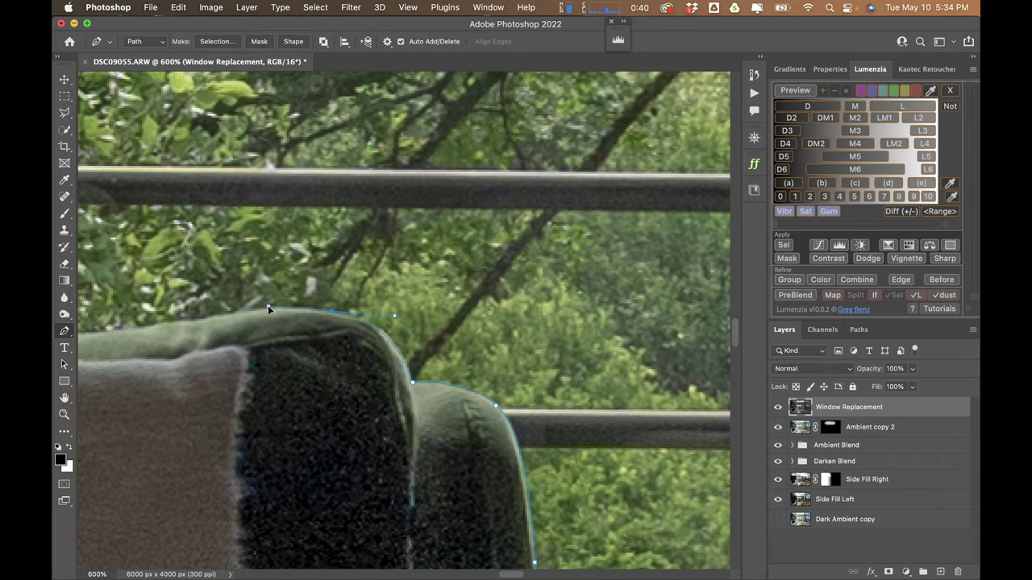
scroll(387, 310, "left", 8)
left_click_drag(392, 311, 330, 326)
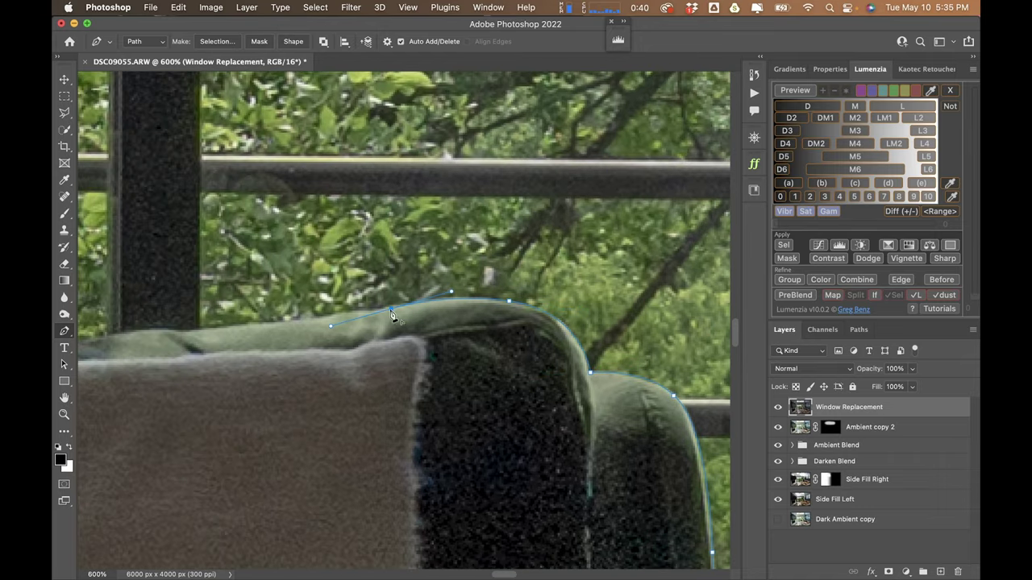
- Trace the path across the top of the back cushion and around the backrest's upper-left corner
scroll(392, 316, "left", 12)
left_click_drag(614, 306, 555, 308)
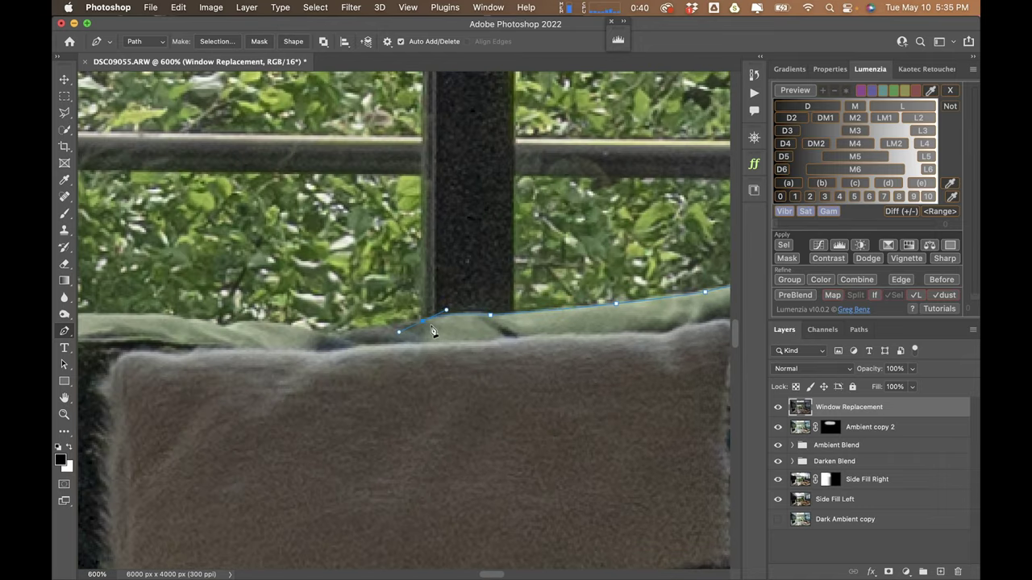
scroll(318, 353, "left", 5)
left_click_drag(456, 350, 411, 373)
scroll(287, 347, "left", 3)
left_click(351, 354)
scroll(392, 392, "left", 5)
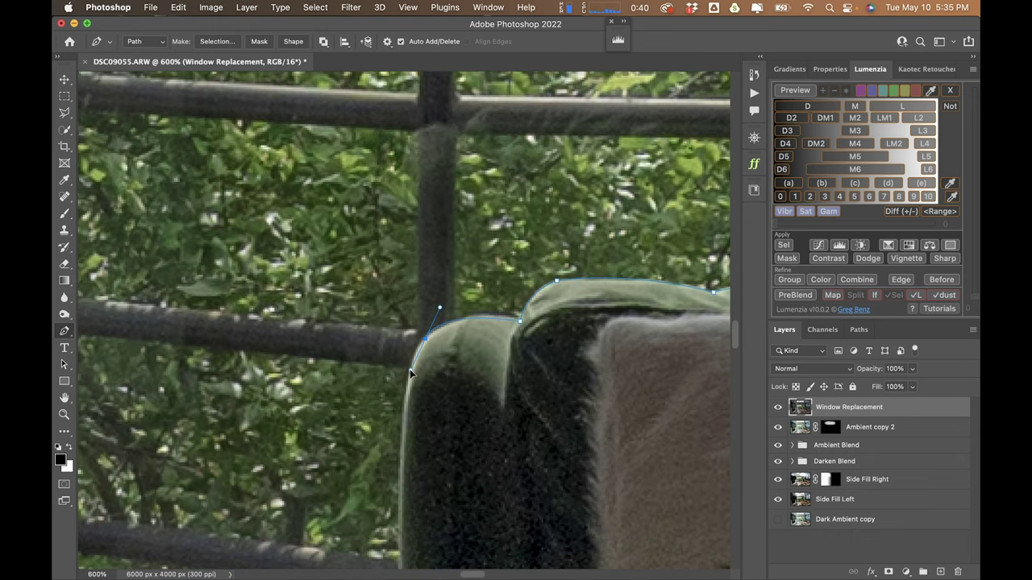
- Extend the path down the chair's left side and around the left armrest to the glass's bottom edge
scroll(425, 352, "down", 3)
scroll(451, 330, "left", 2)
scroll(482, 416, "down", 5)
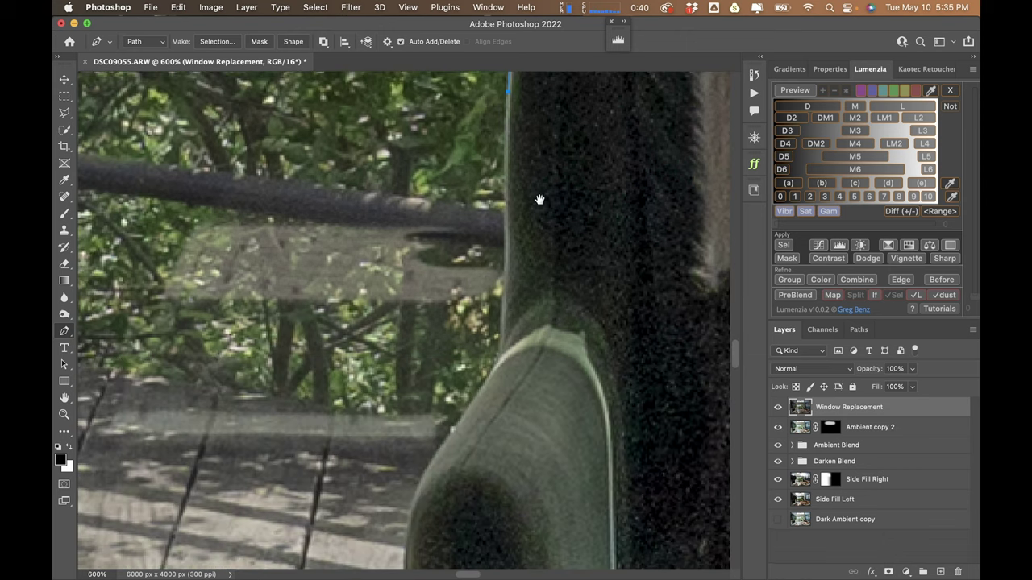
scroll(438, 479, "down", 5)
scroll(438, 479, "left", 3)
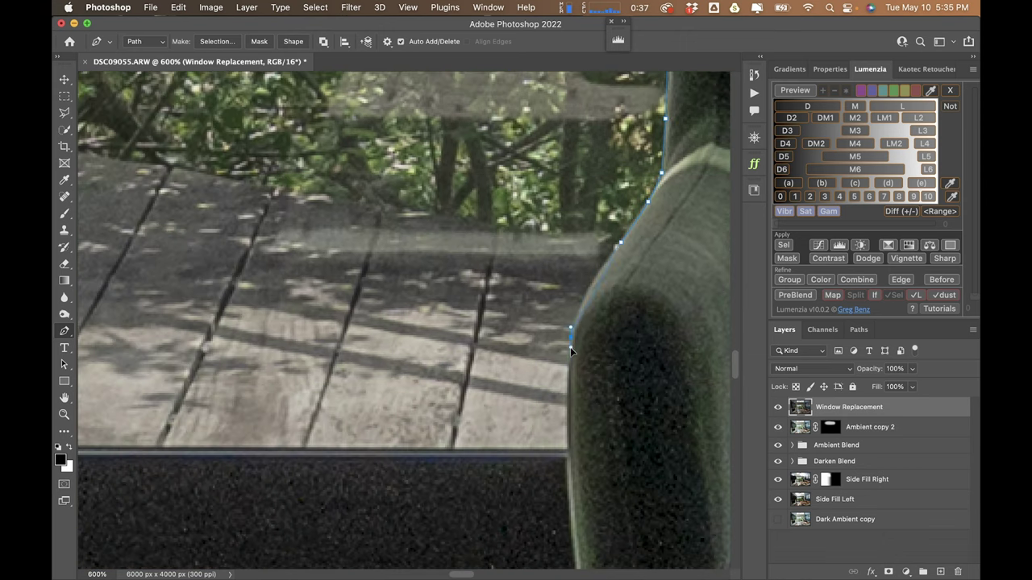
scroll(571, 351, "down", 5)
left_click(561, 187)
left_click(562, 242)
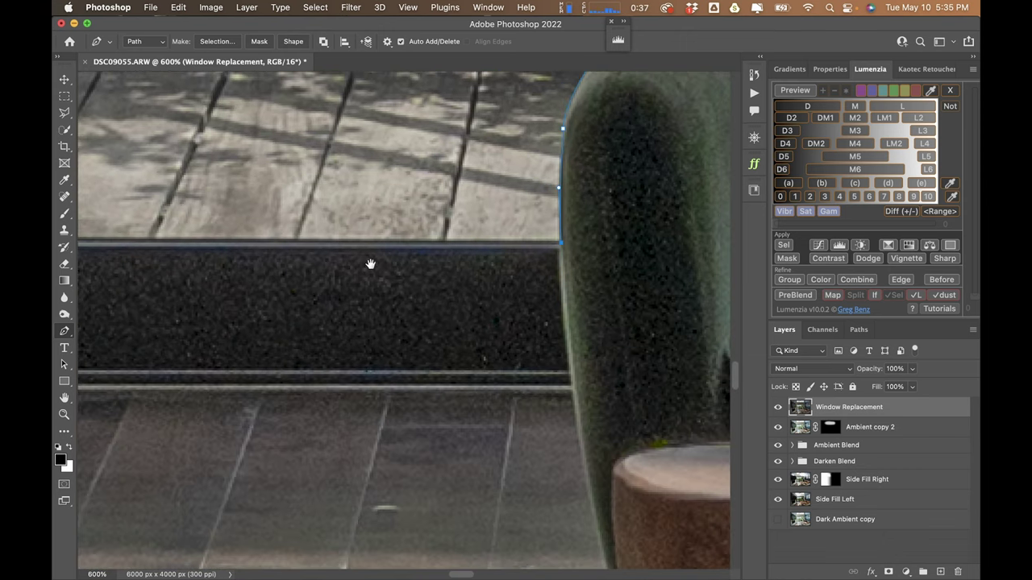
- Run the path along the bottom edge of the glass and around the lower-left corner of the left pane
scroll(370, 263, "left", 8)
scroll(341, 281, "up", 2)
key("super+minus")
left_click(397, 395)
left_click(398, 373)
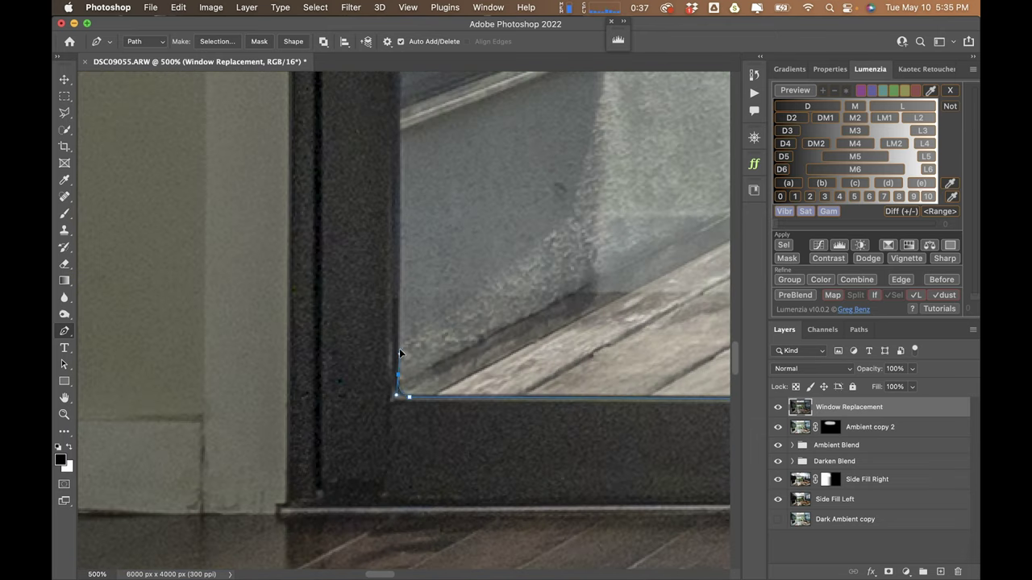
- Continue the path up the left edge and across the top of the door glass, closing it at its start
scroll(399, 353, "up", 10)
key("super+minus")
scroll(323, 282, "up", 10)
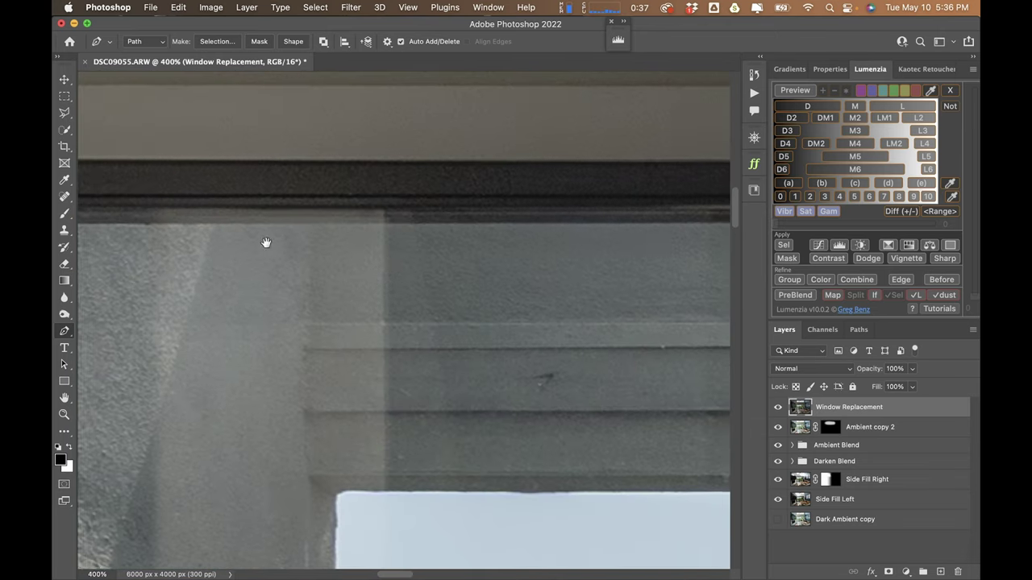
scroll(266, 242, "right", 10)
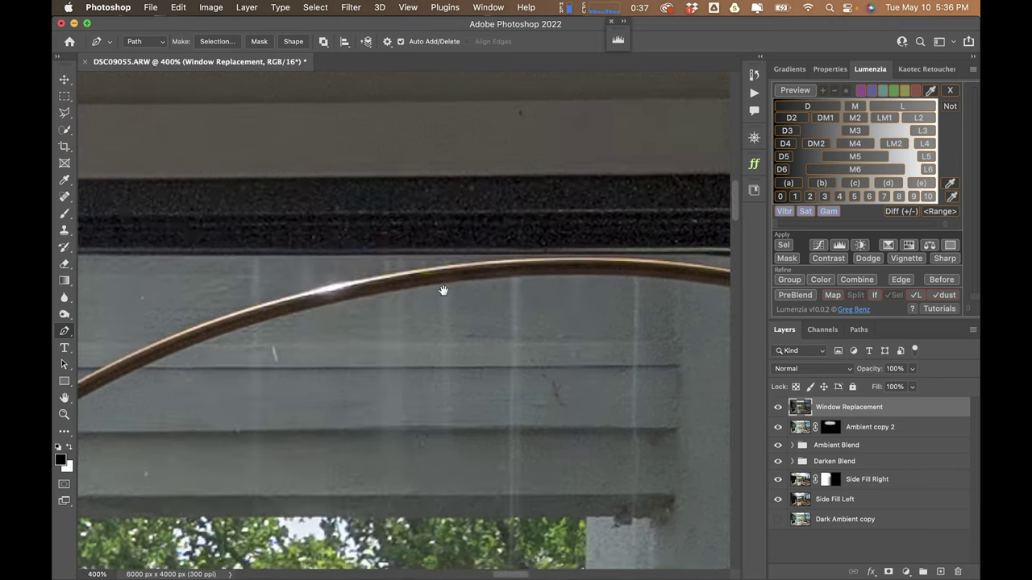
scroll(443, 290, "up", 5)
key("super+0")
- Outline the upper windows with a second closed Pen path and load both paths as a selection
scroll(262, 126, "up", 5)
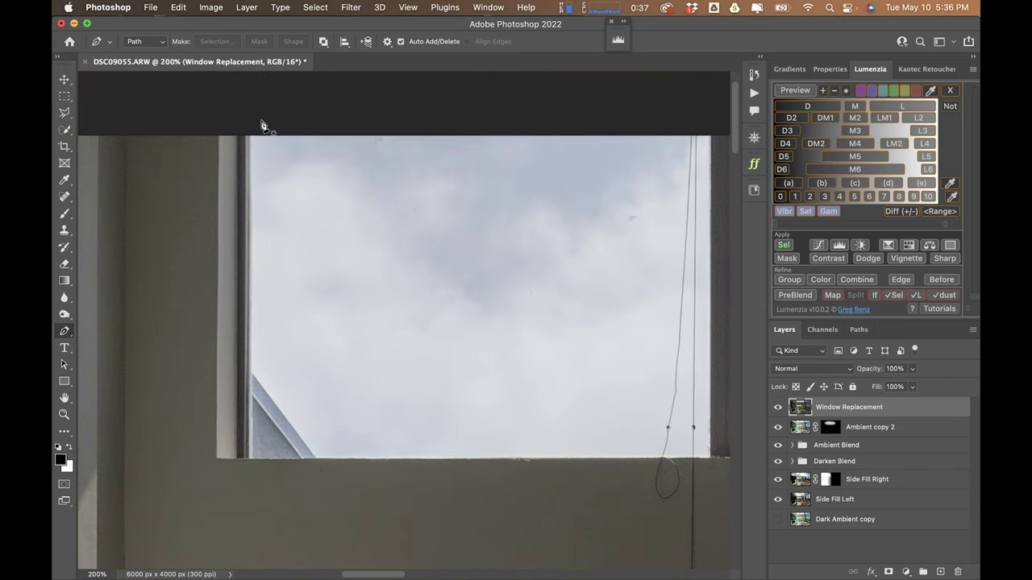
scroll(261, 126, "up", 3)
scroll(272, 207, "down", 5)
scroll(253, 410, "right", 8)
left_click(562, 397)
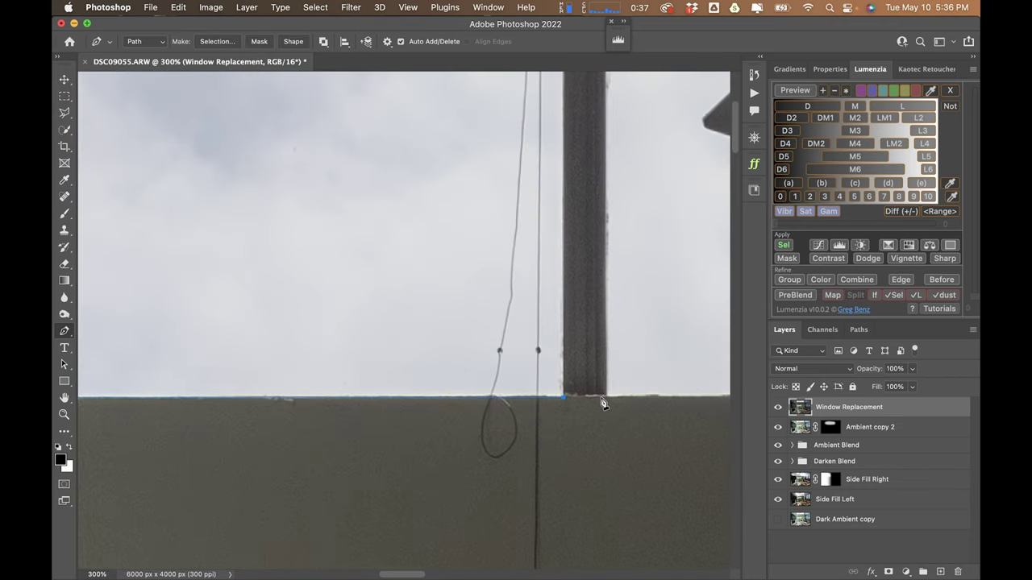
scroll(295, 428, "right", 10)
scroll(484, 412, "up", 10)
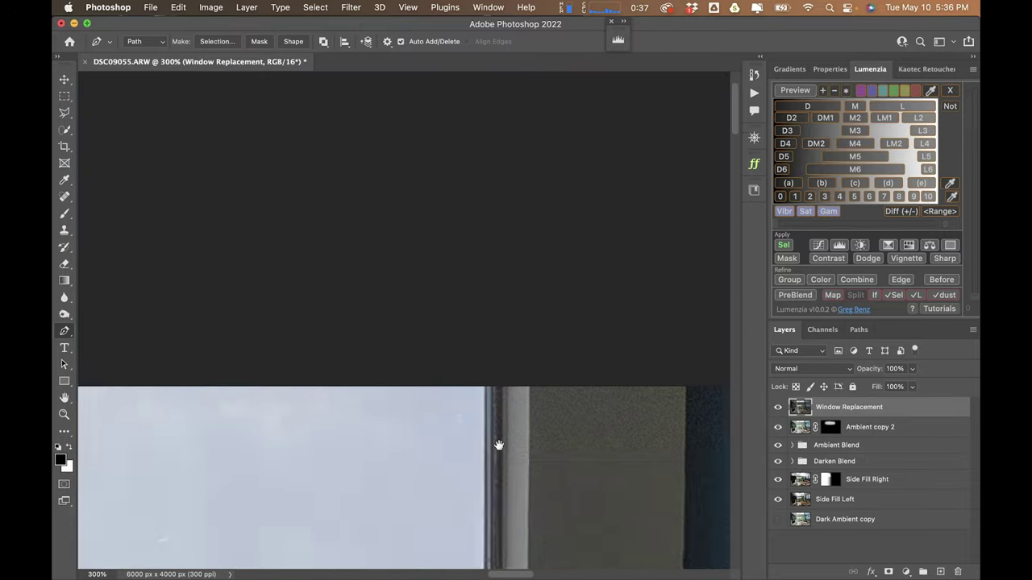
scroll(344, 369, "left", 10)
key("super+Return")
key("super+0")
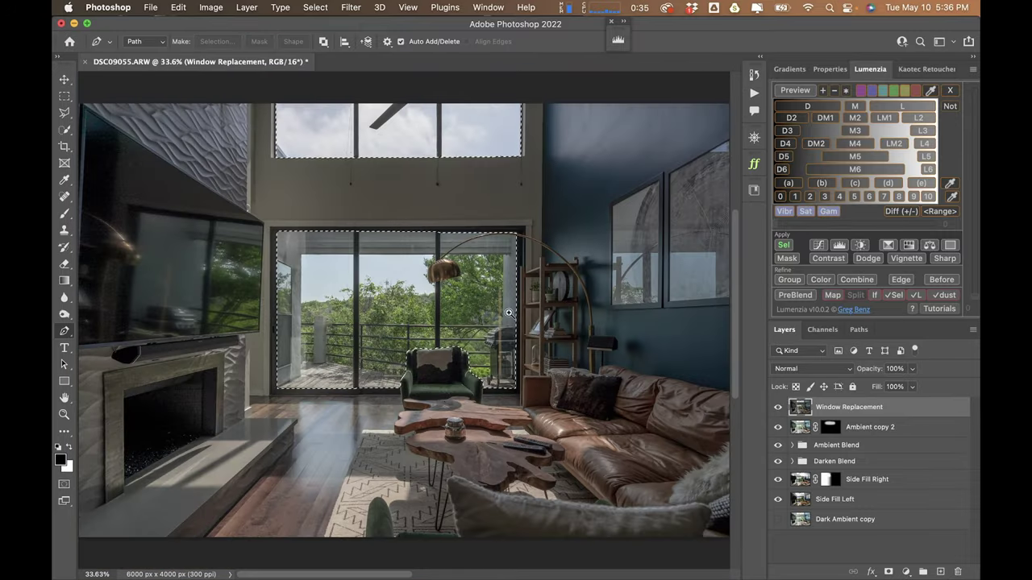
- Subtract the left vertical mullion of the upper windows and sliding door from the selection with the Polygonal Lasso
scroll(363, 118, "up", 10)
key("l")
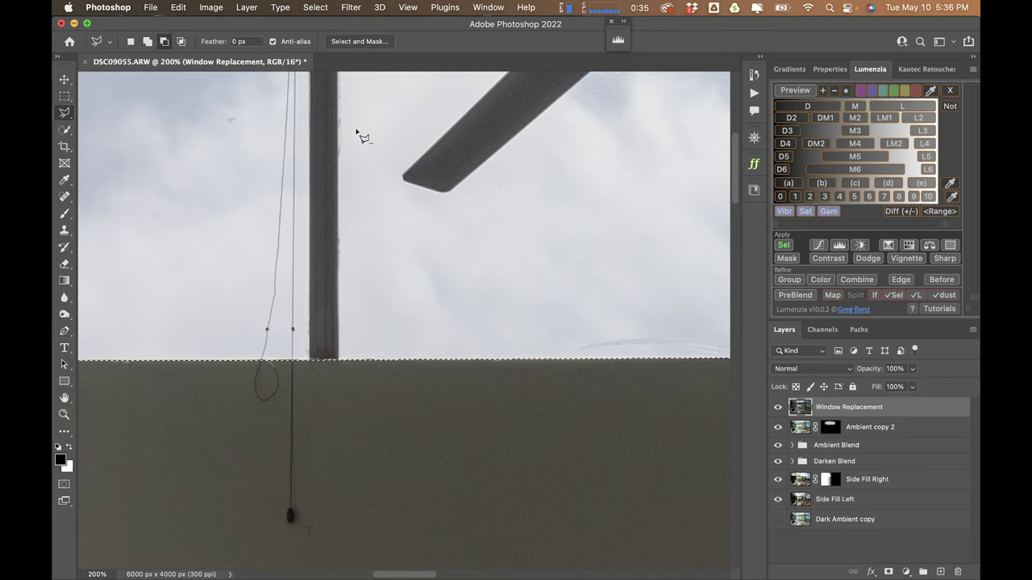
scroll(354, 161, "up", 3)
scroll(362, 121, "up", 5)
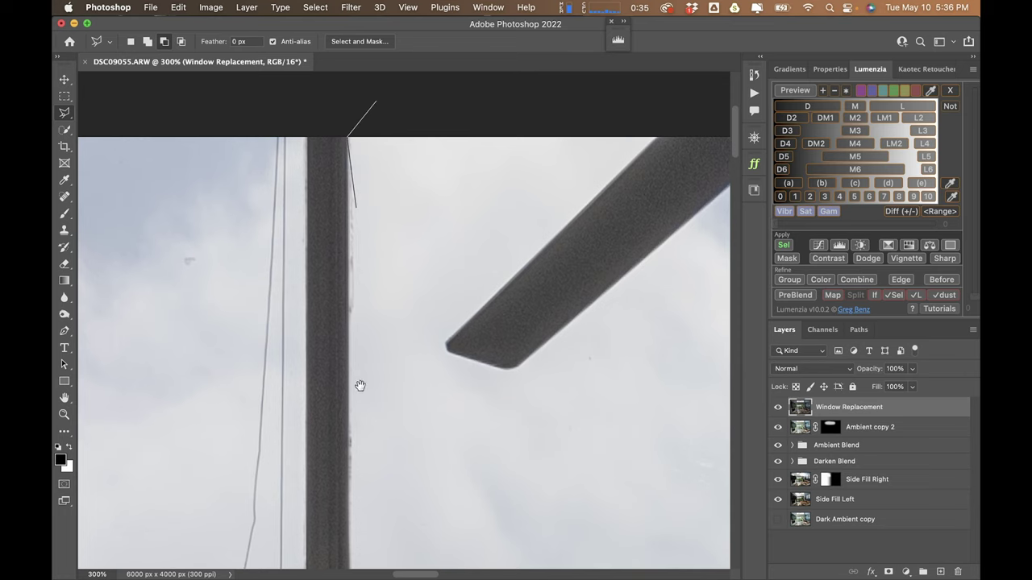
left_click_drag(360, 386, 354, 260)
mouse_move(346, 538)
left_mouse_down()
mouse_move(306, 287)
mouse_move(382, 108)
left_mouse_up()
left_click(325, 214)
left_click_drag(326, 371, 325, 450)
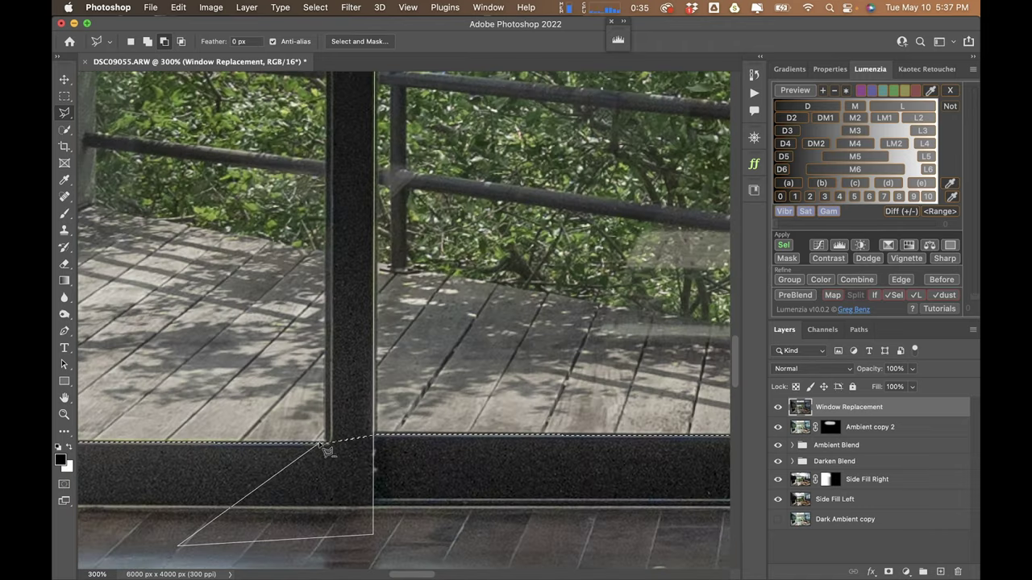
mouse_move(334, 281)
left_mouse_down()
mouse_move(334, 315)
mouse_move(346, 191)
mouse_move(341, 339)
mouse_move(350, 207)
left_mouse_up()
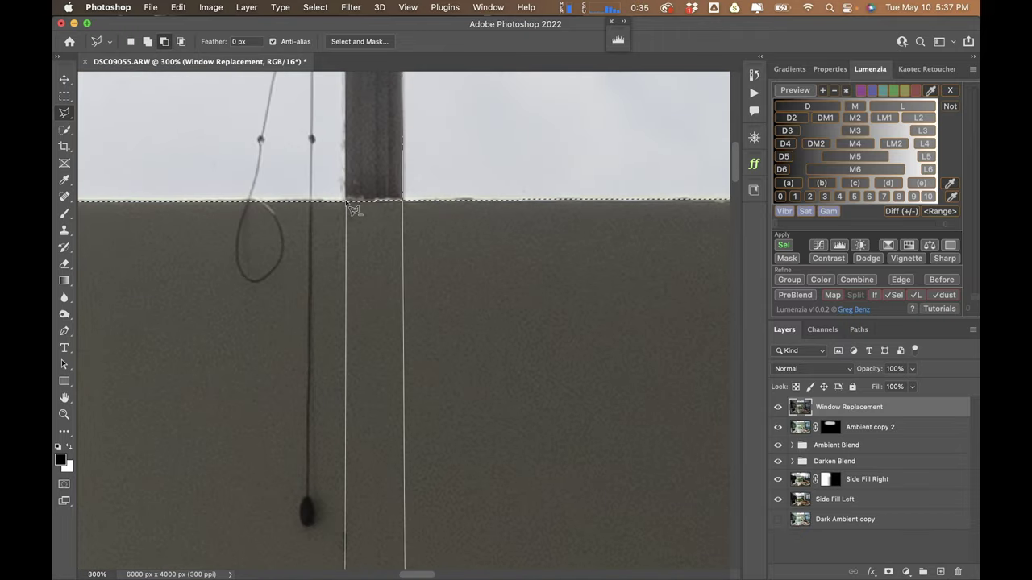
scroll(357, 277, "up", 10)
left_click(348, 186)
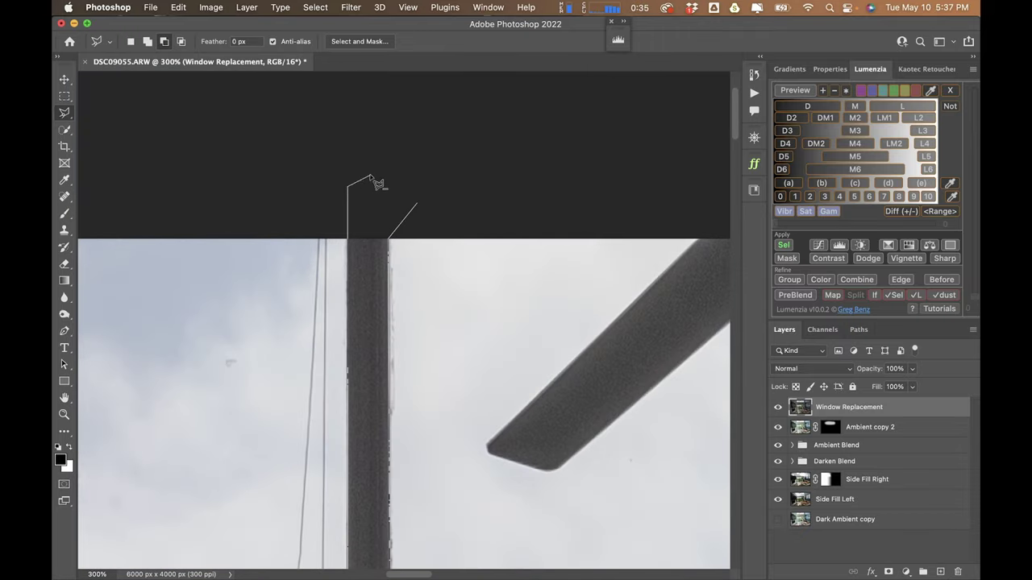
- Subtract the right vertical mullion from the window selection, tracing it from the upper windows down through the sliding door
mouse_move(530, 231)
left_mouse_down()
mouse_move(249, 295)
mouse_move(345, 218)
left_mouse_up()
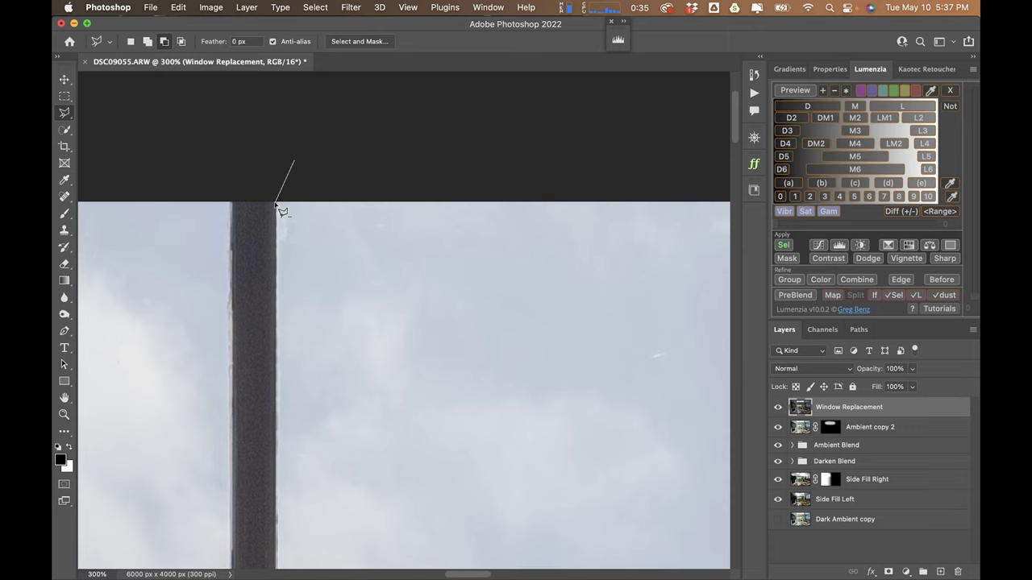
scroll(275, 324, "down", 10)
mouse_move(290, 444)
left_mouse_down()
mouse_move(334, 218)
mouse_move(273, 383)
mouse_move(263, 287)
left_mouse_up()
scroll(285, 367, "down", 10)
left_click(268, 286)
left_click(204, 367)
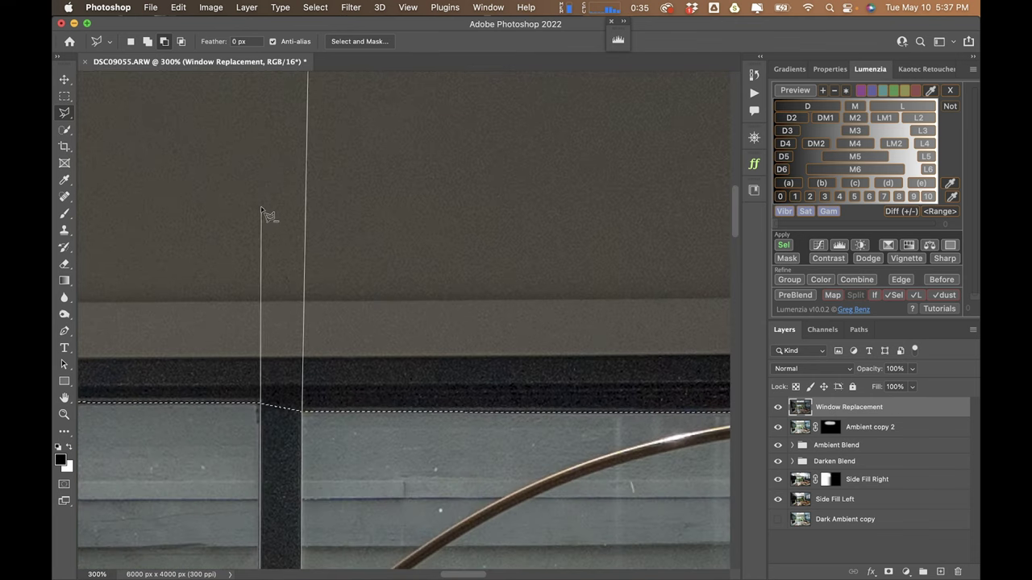
scroll(277, 216, "down", 5)
- Subtract the leftover part of the right mullion in the upper windows from the selection
scroll(318, 143, "up", 5)
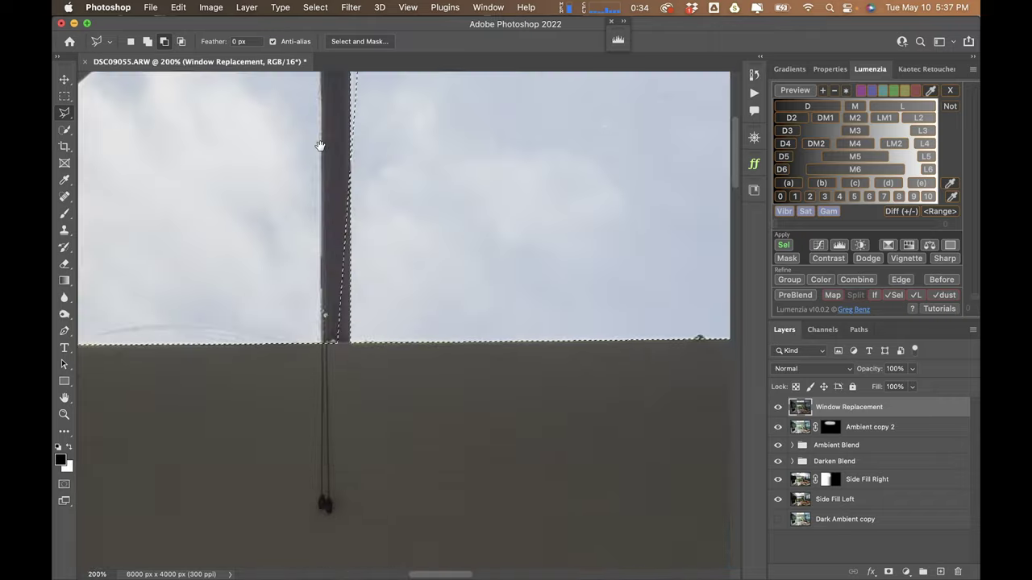
left_click(342, 121)
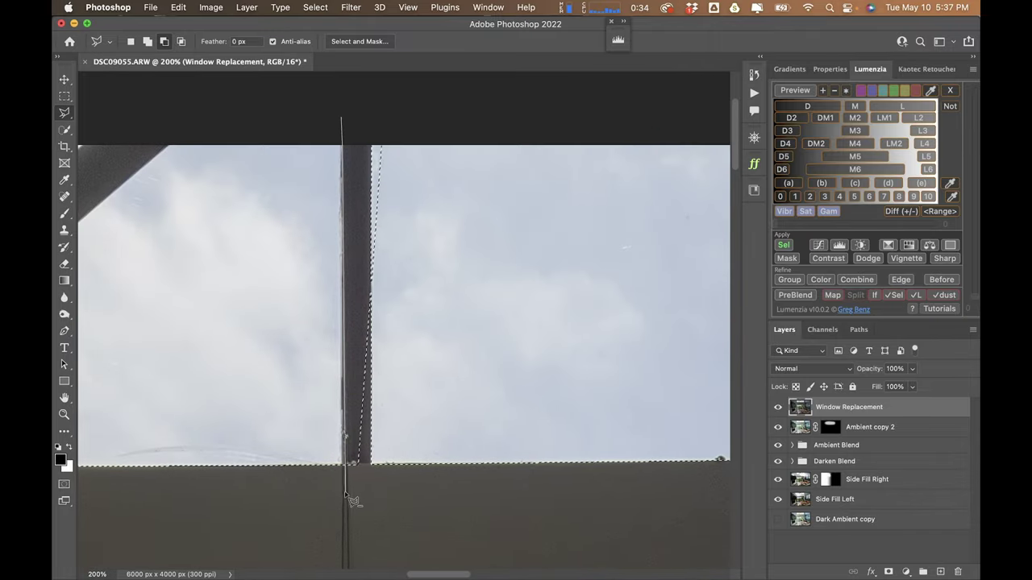
left_click(370, 474)
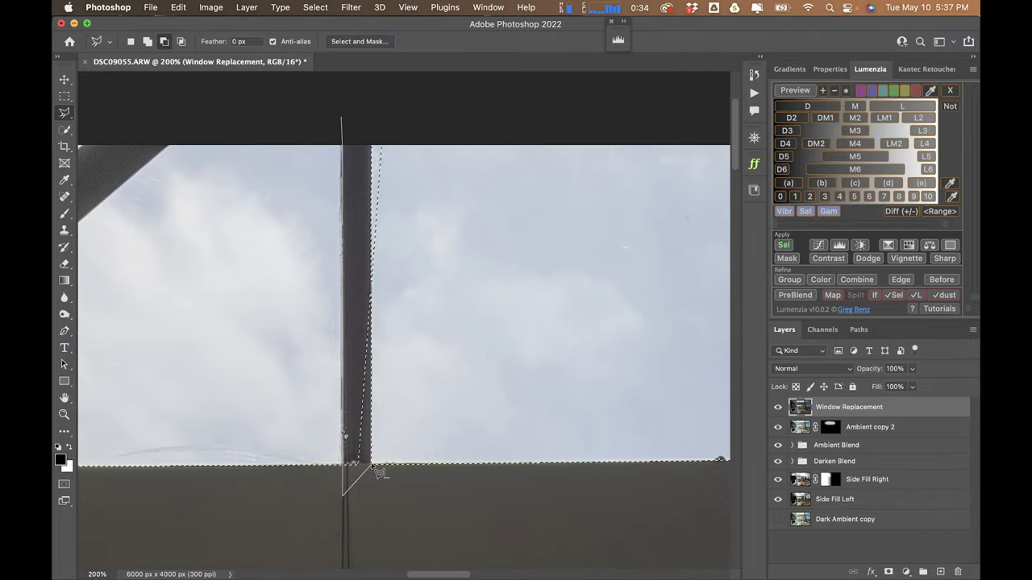
left_click(376, 92)
- Trace the bottom rim and outer curve of the copper lamp shade with the Pen tool, up to its perforated top
scroll(443, 82, "down", 8)
scroll(364, 375, "up", 10)
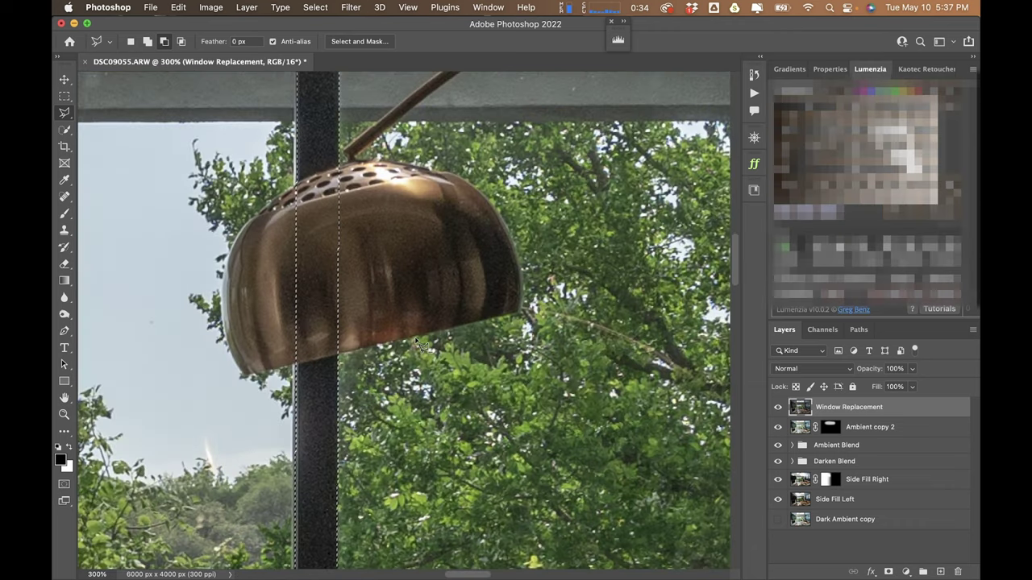
key("p")
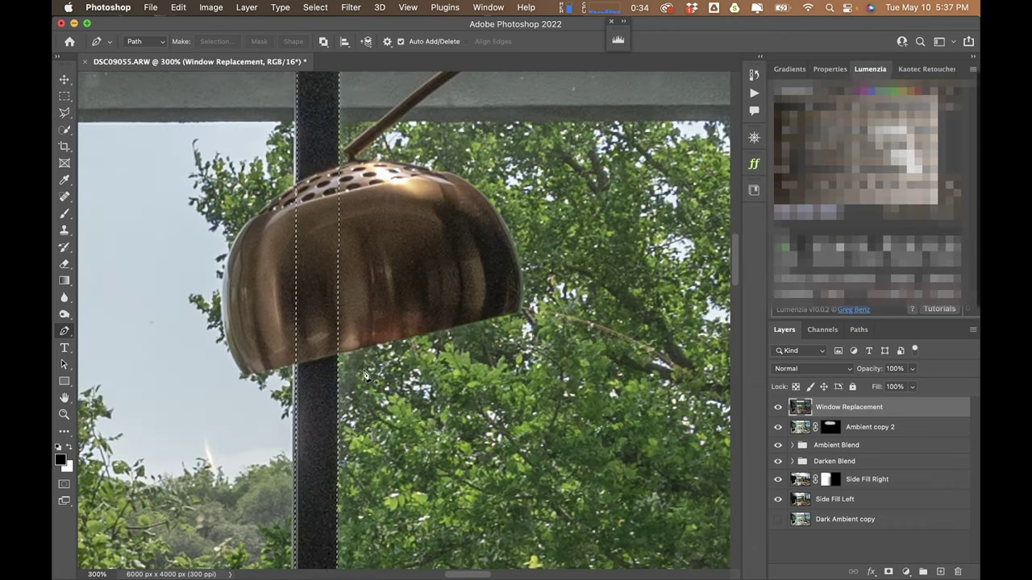
left_click(244, 377)
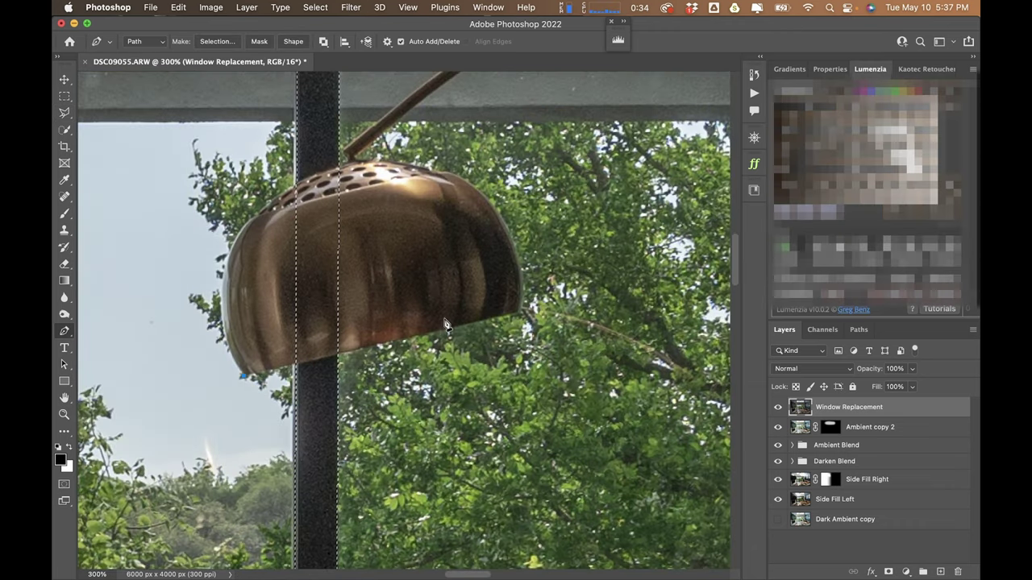
left_click(520, 313)
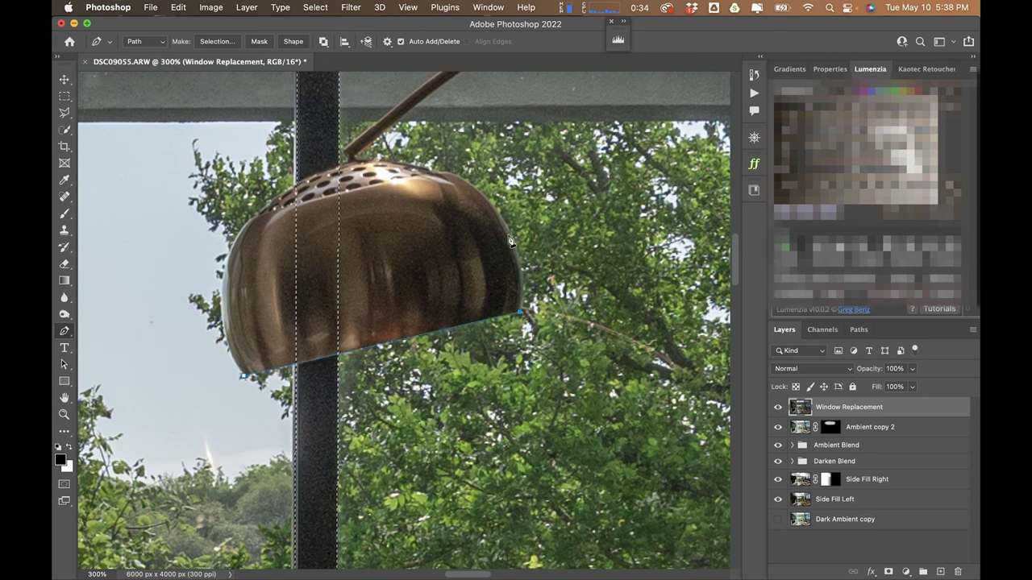
left_click_drag(510, 236, 484, 208)
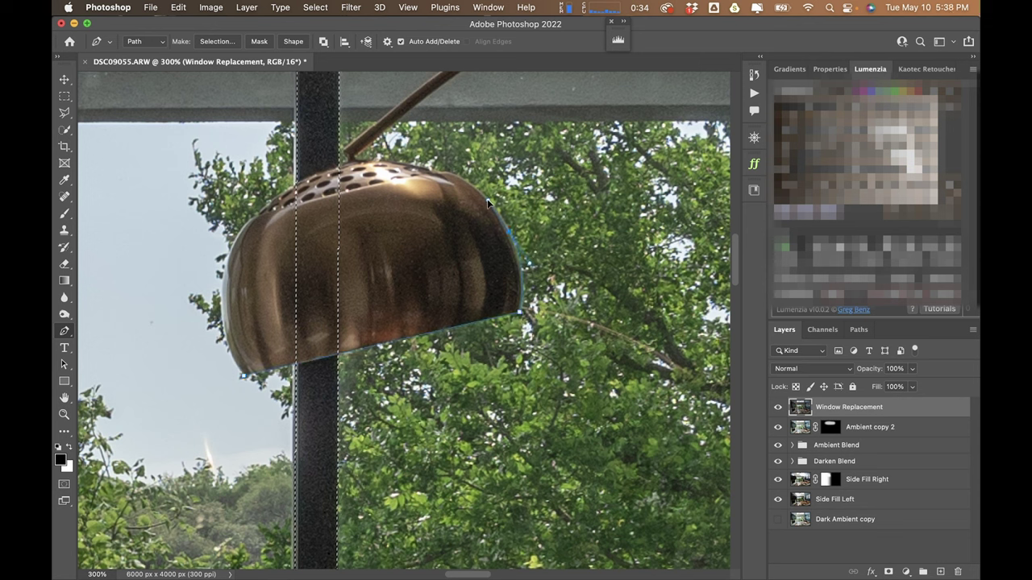
left_click_drag(445, 181, 536, 291)
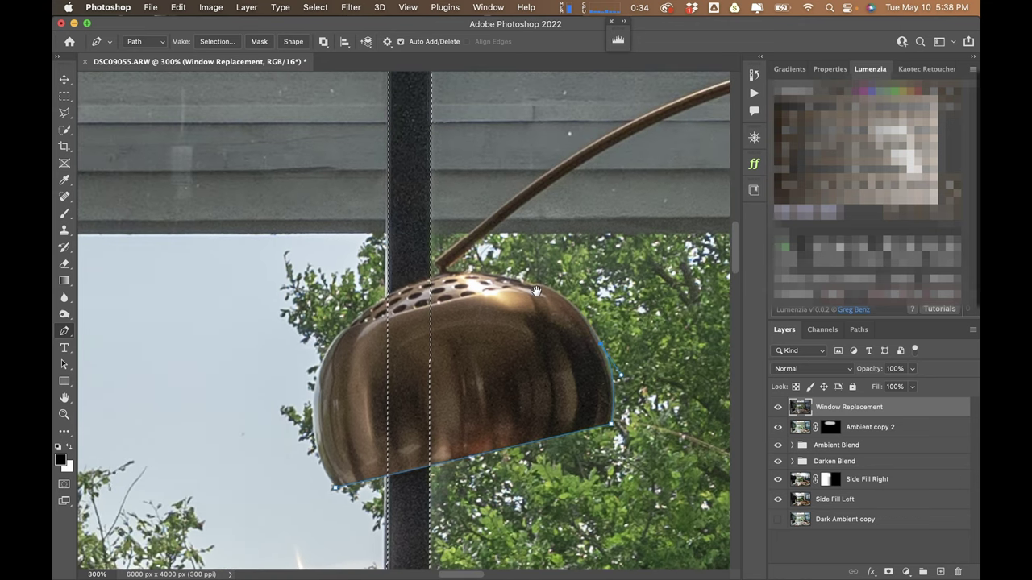
left_click(538, 286)
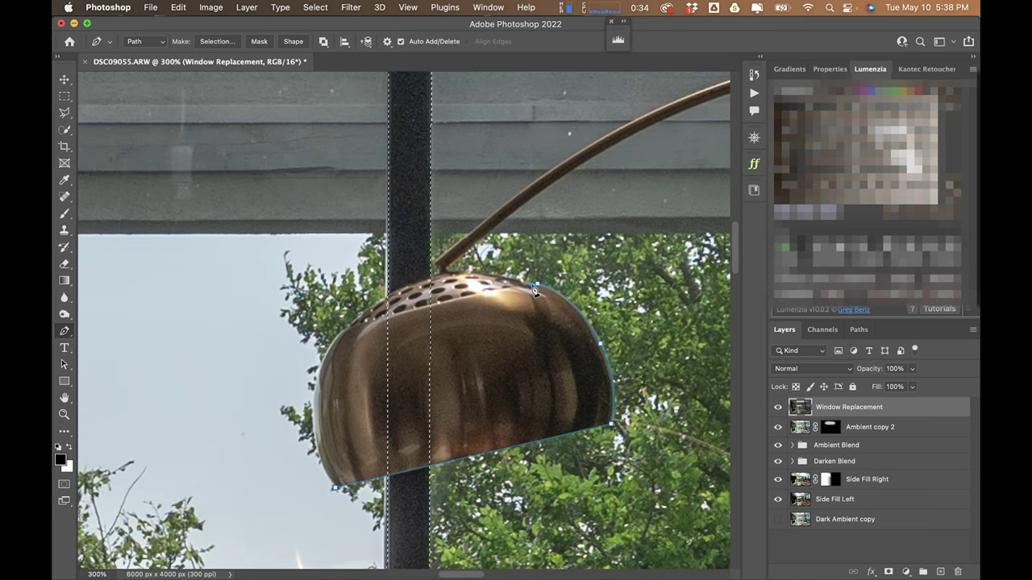
- Continue the Pen path over the lamp shade's perforated top and down its other side, closing it at the starting point
left_click(413, 279)
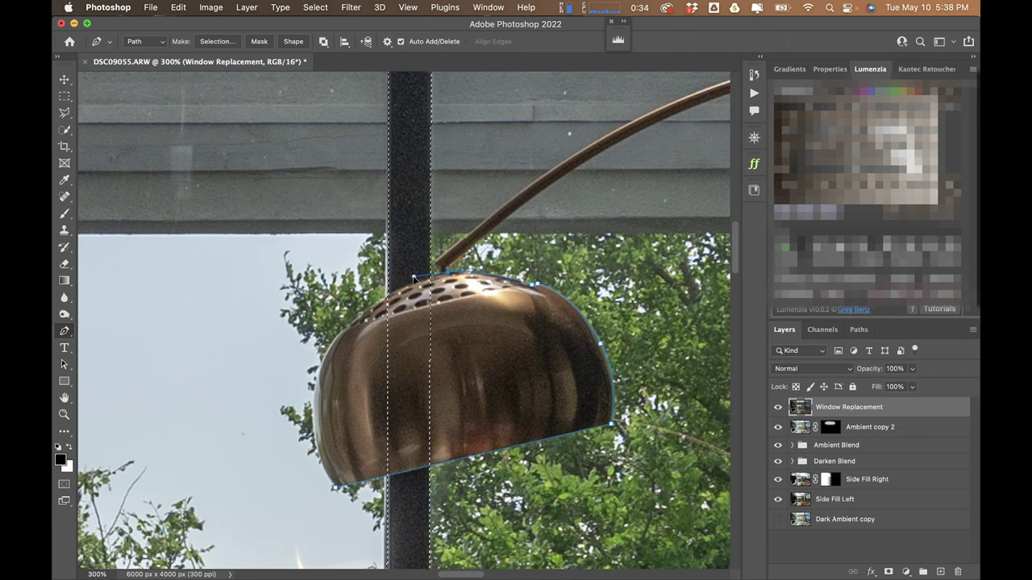
left_click(379, 304)
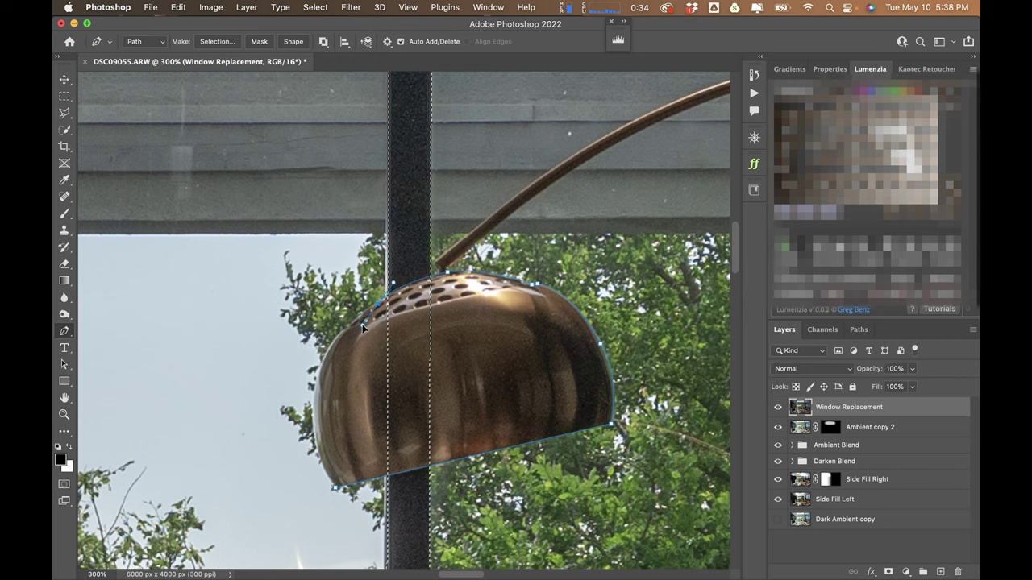
left_click_drag(367, 323, 510, 253)
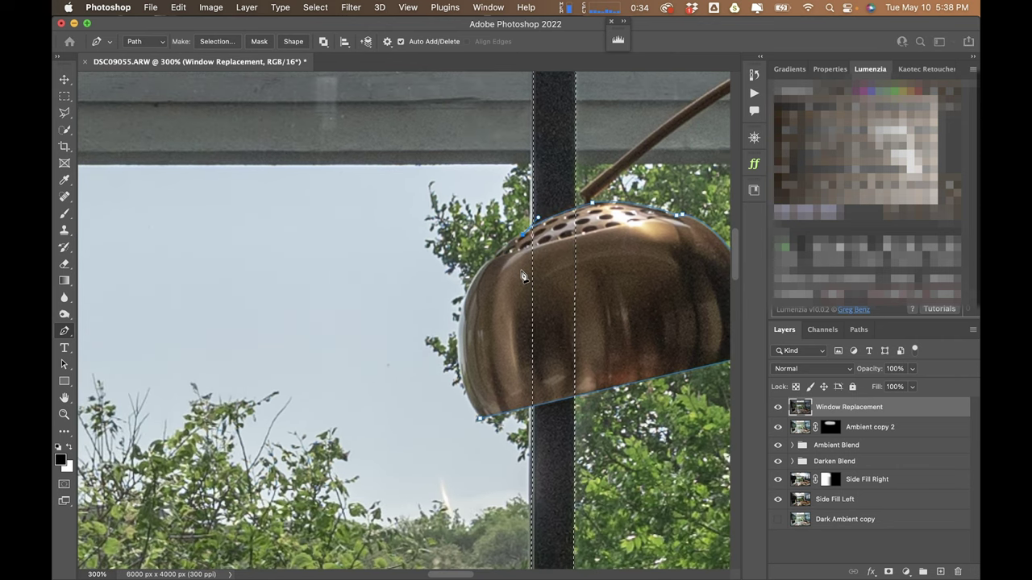
left_click(493, 259)
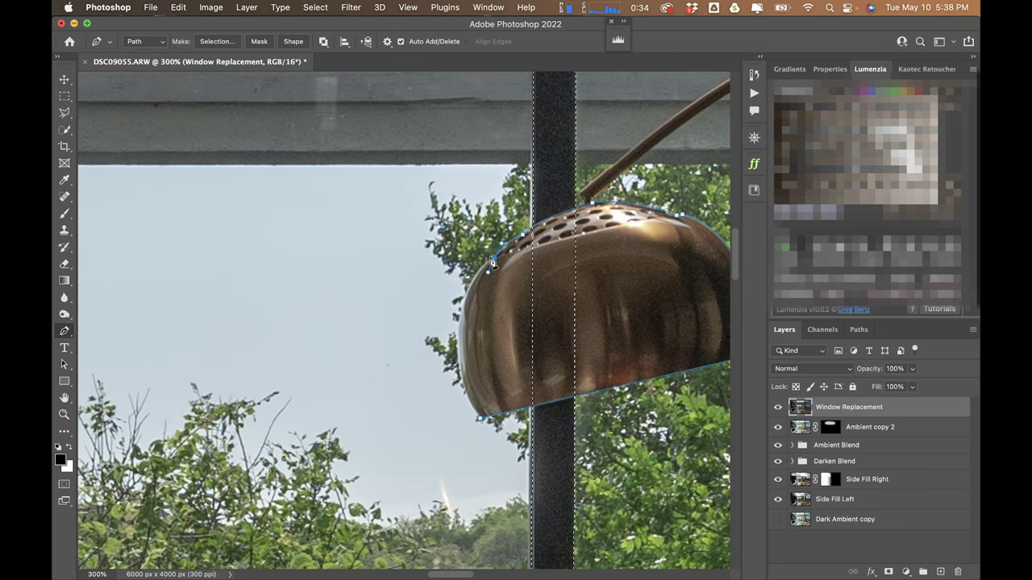
left_click_drag(456, 329, 457, 355)
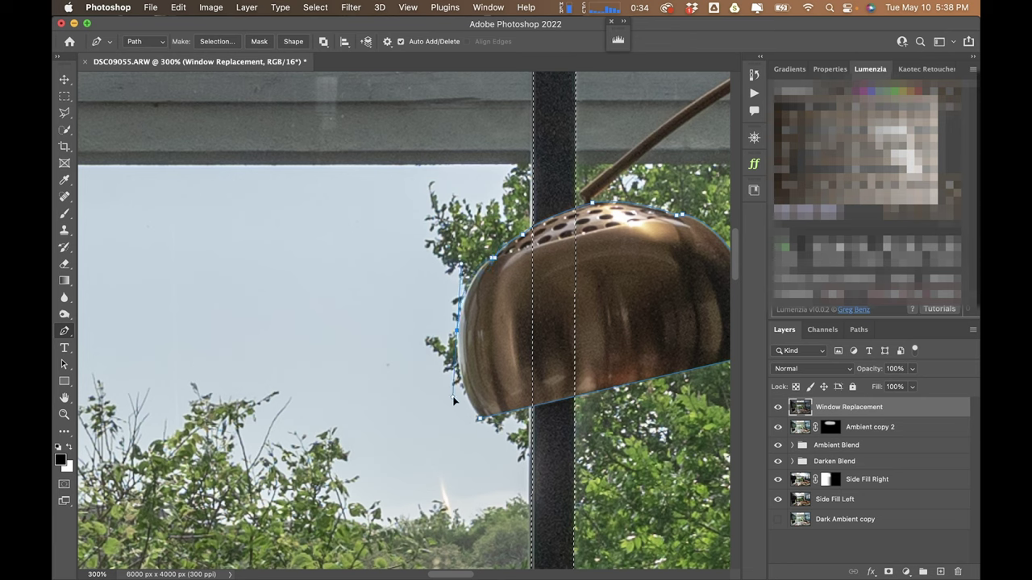
left_click_drag(453, 400, 450, 392)
scroll(500, 407, "down", 2)
mouse_move(480, 371)
left_mouse_down()
mouse_move(506, 408)
mouse_move(483, 377)
left_mouse_up()
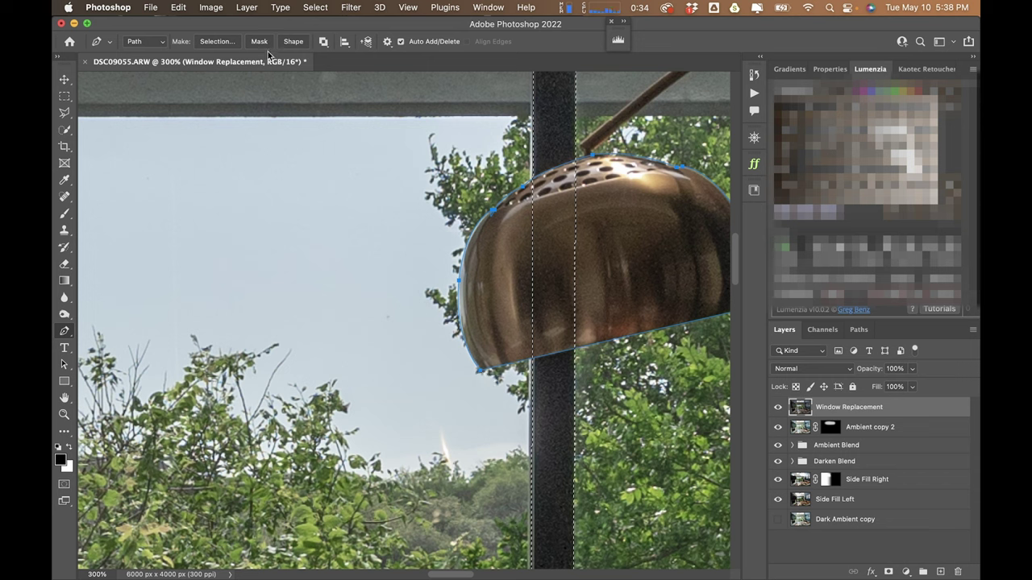
- Subtract the closed lamp shade path from the window selection with a feather radius of 0 pixels
left_click(217, 41)
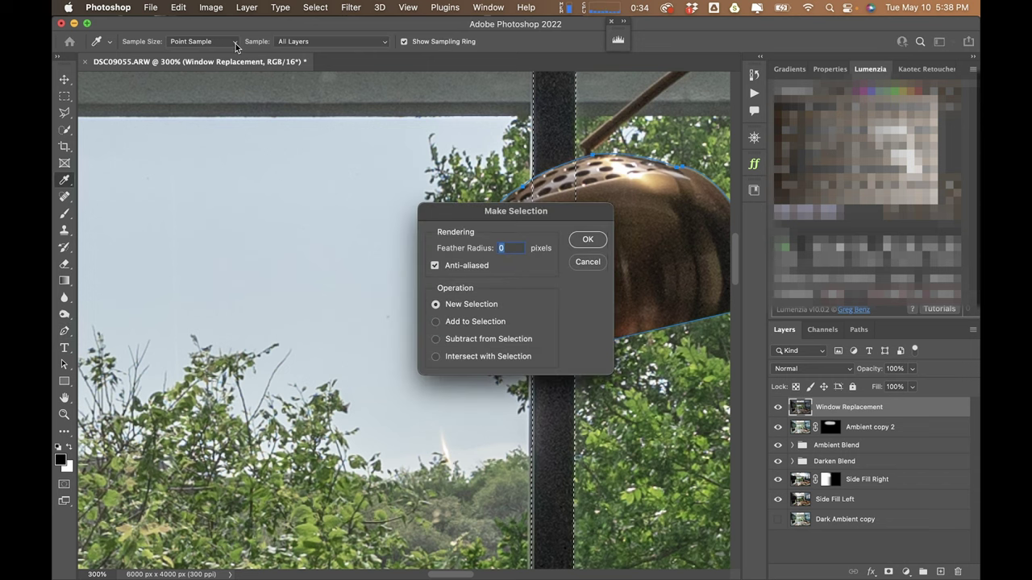
left_click(487, 340)
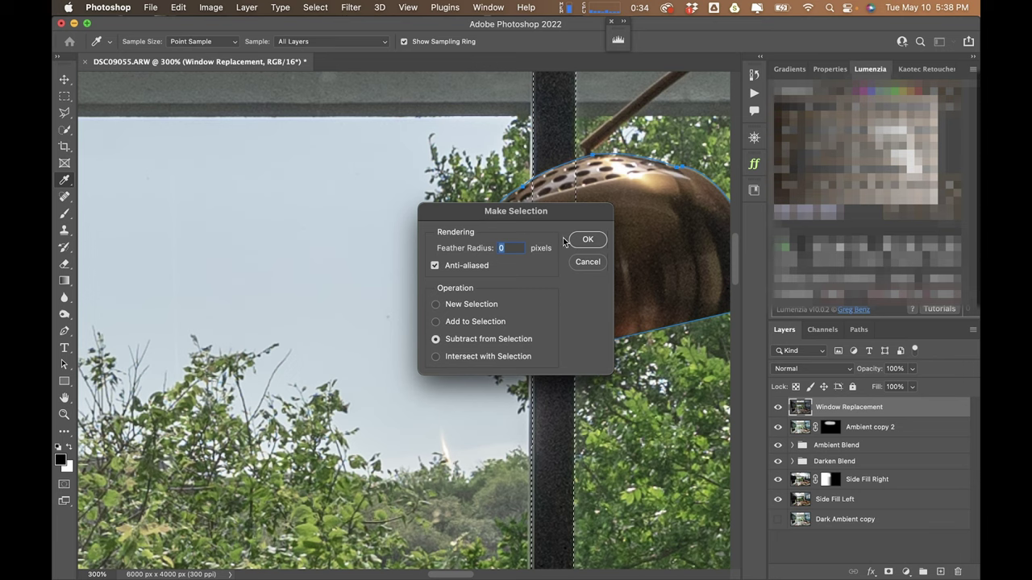
left_click(587, 239)
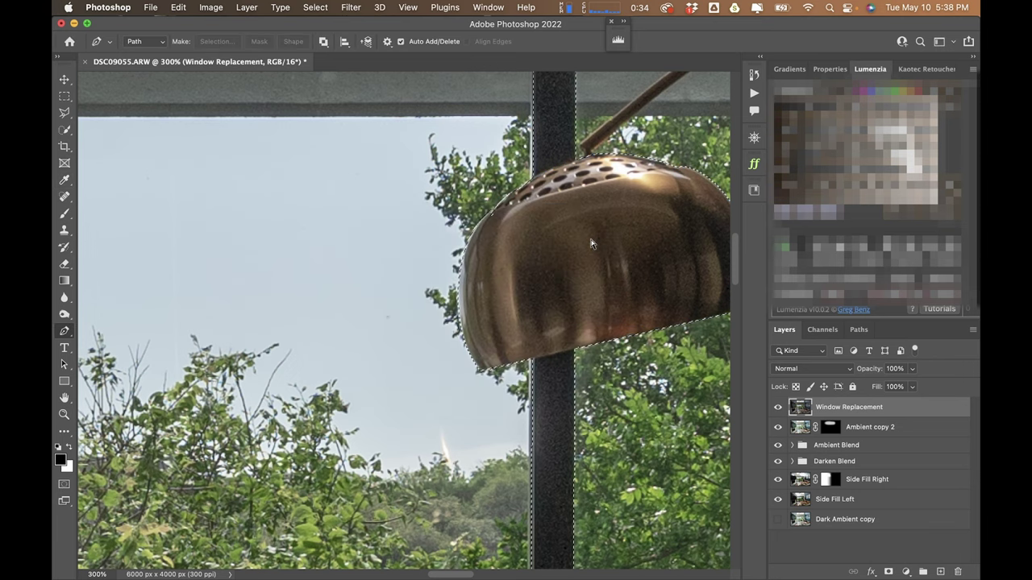
- Add a layer mask from the selection to the Window Replacement layer and toggle the layer's visibility to compare the windows
key("super+0")
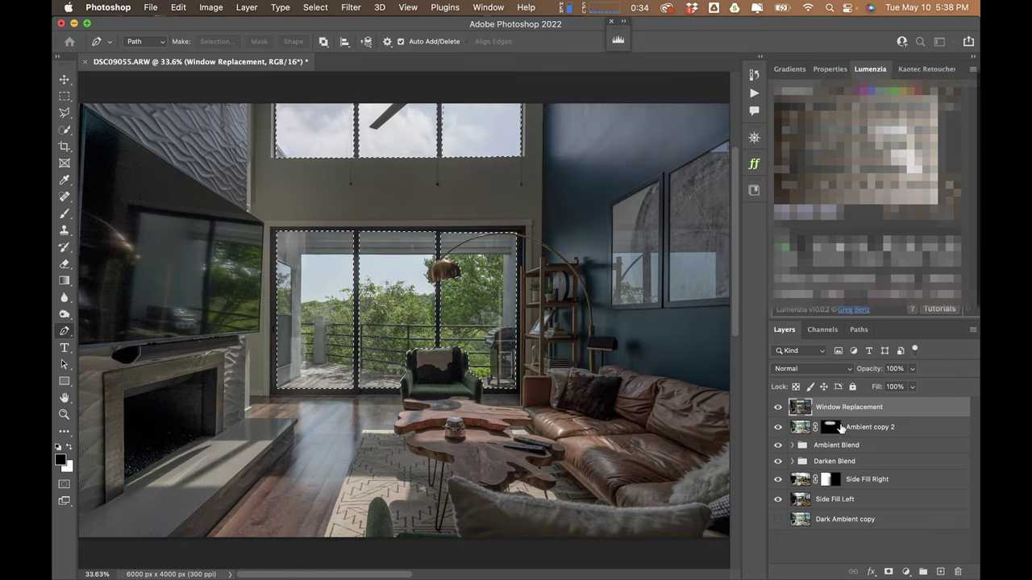
left_click(888, 572)
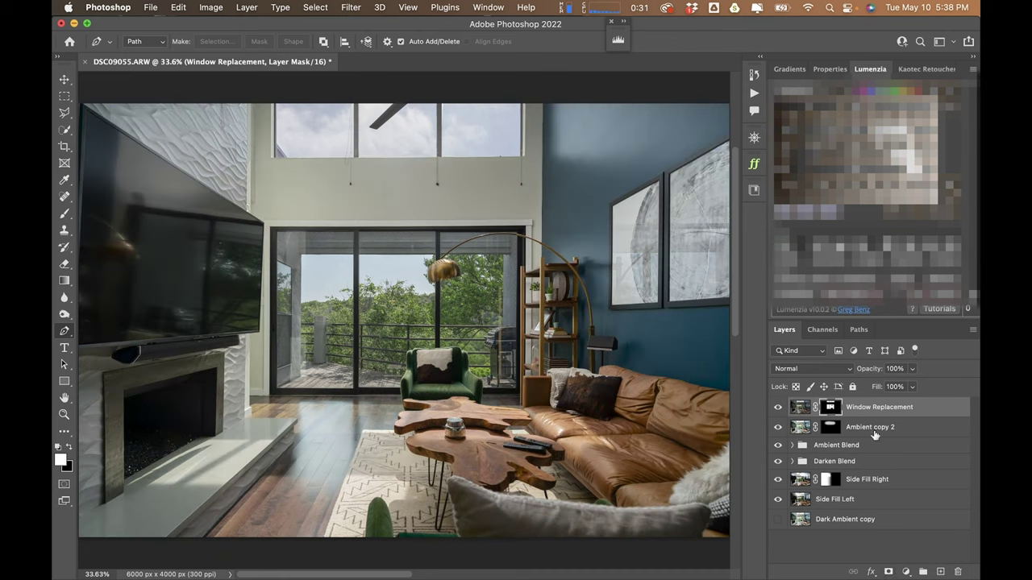
left_click(779, 408)
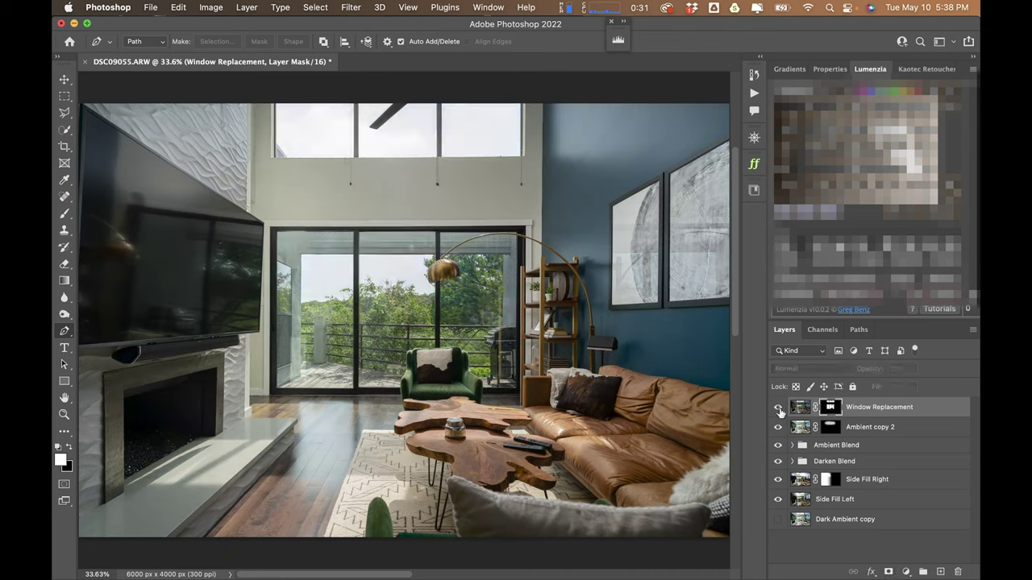
left_click(779, 409)
left_click(779, 409)
left_click(779, 409)
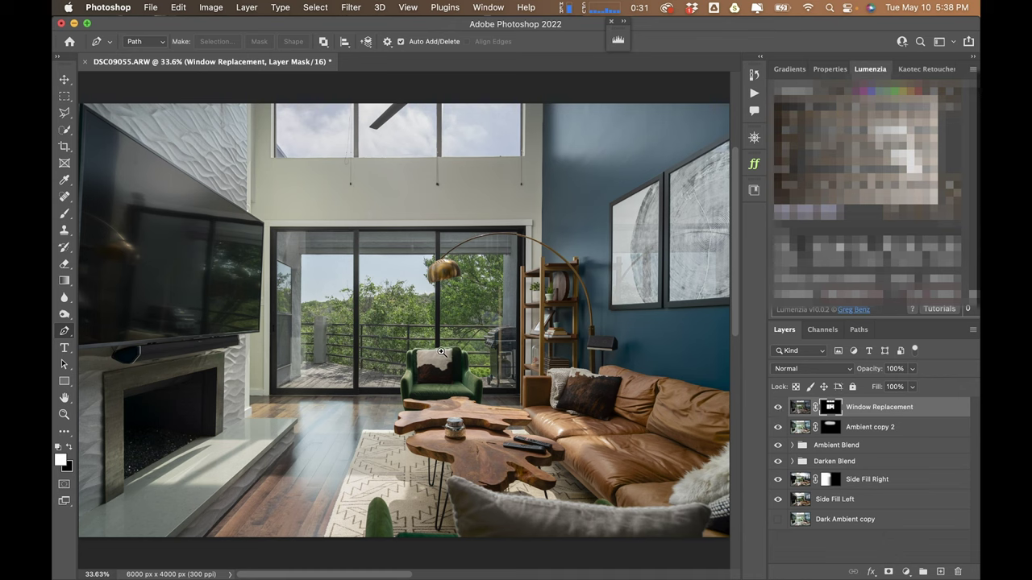
- Examine the window mask edges around the green armchair with the Window Replacement layer switched on and off
left_click_drag(470, 363, 470, 364)
left_click_drag(430, 305, 549, 329)
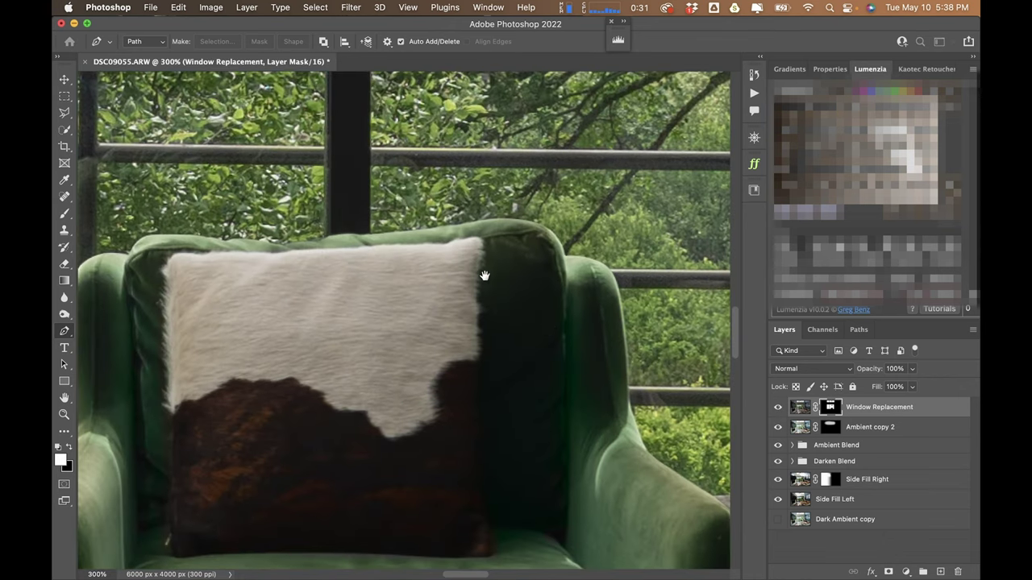
left_click_drag(483, 276, 491, 326)
key("super+comma")
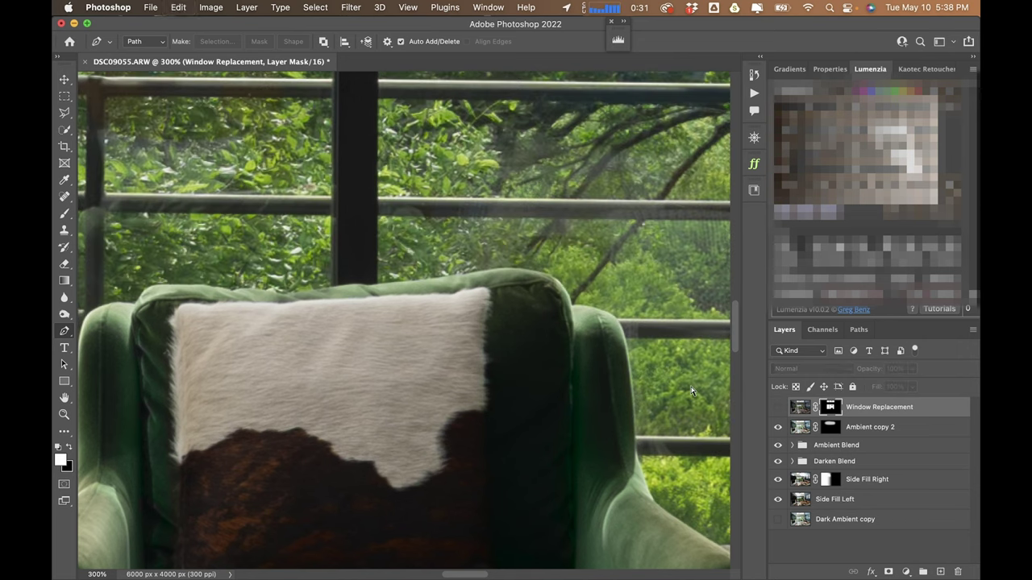
key("super+z")
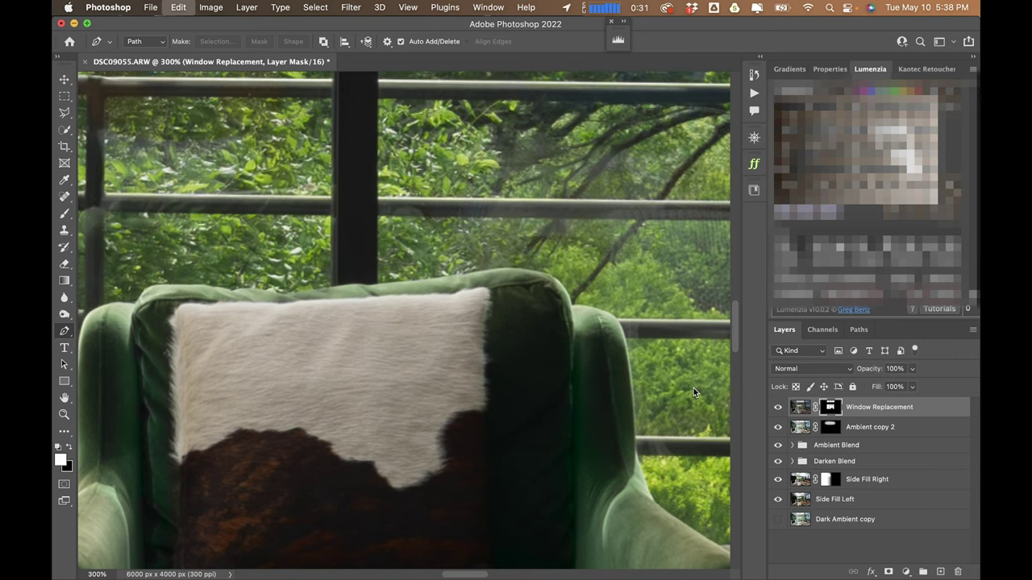
key("super+comma")
key("super+z")
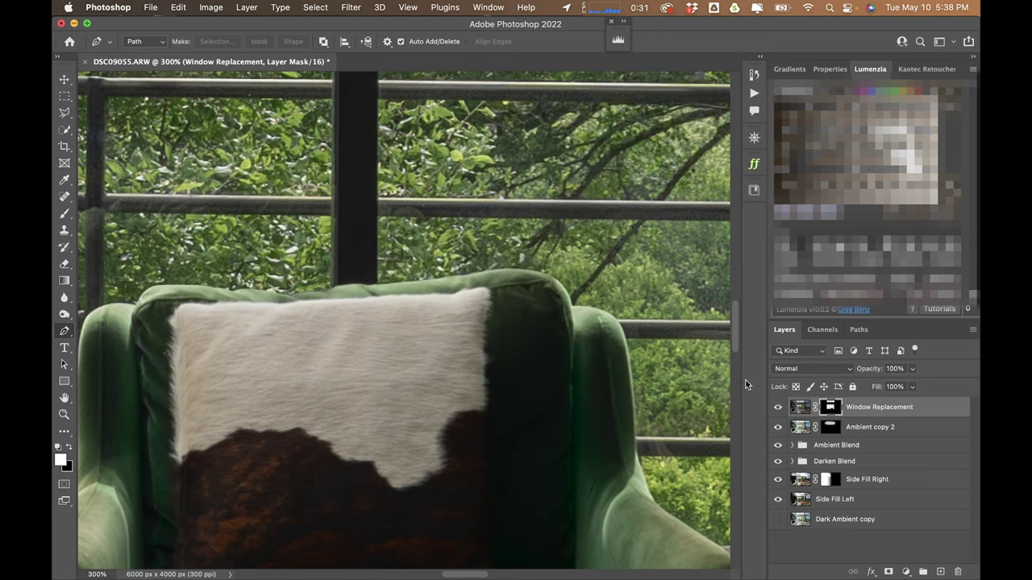
- Undo the Window Replacement layer mask and feather the restored window selection by 1 pixel
key("super+z")
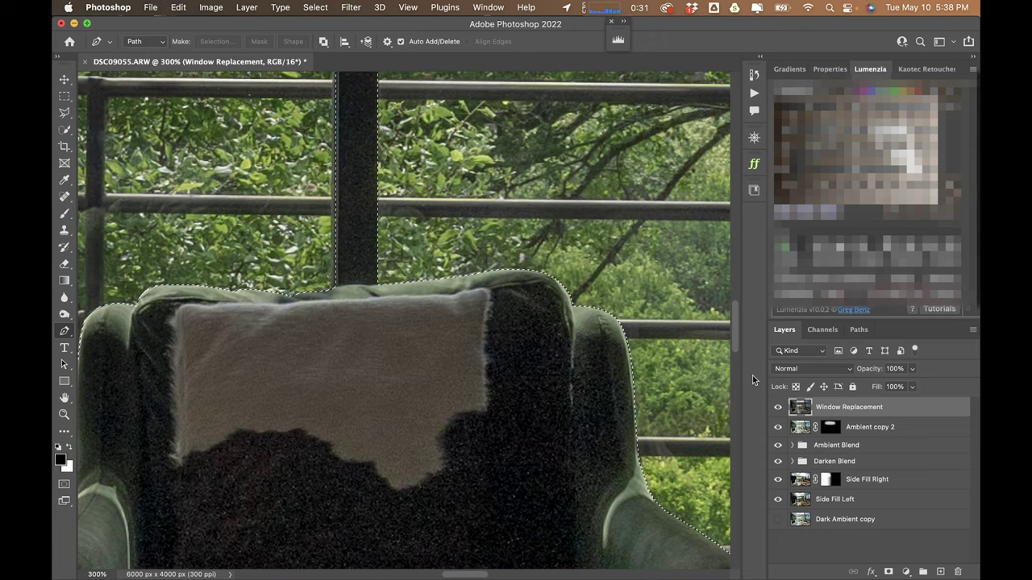
key("shift+F6")
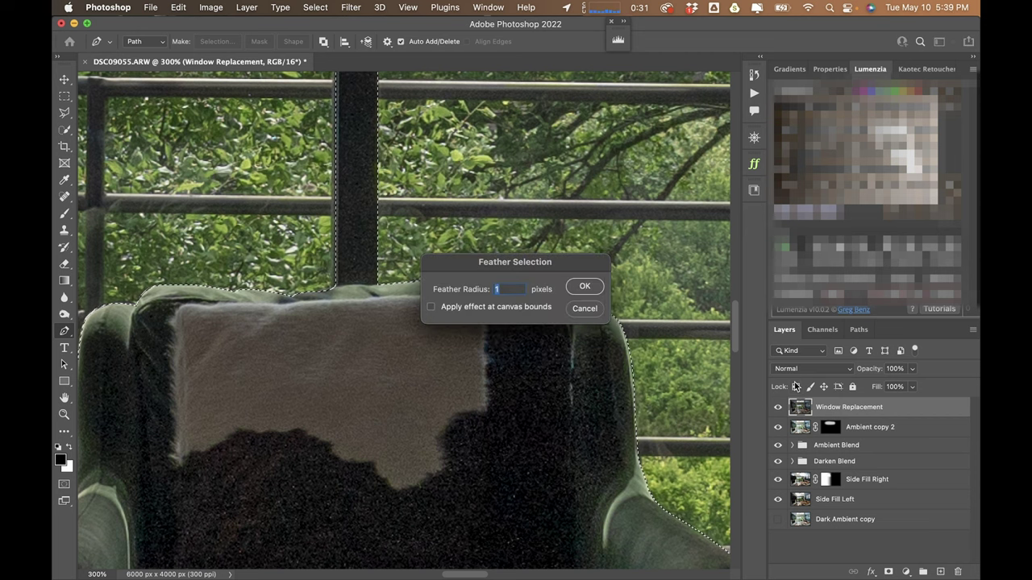
key("Return")
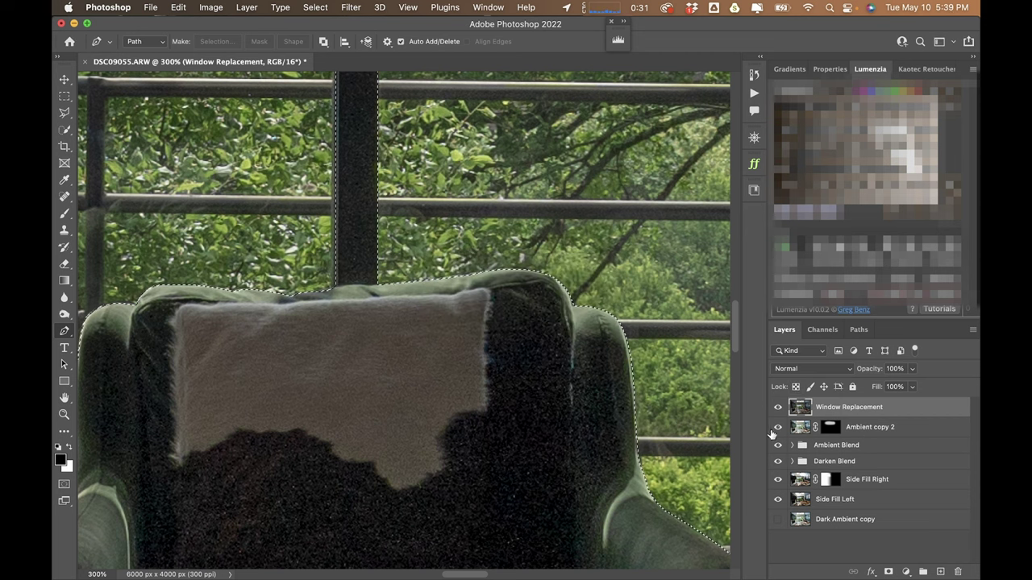
- Mask the Window Replacement layer with the active window selection and check the masked edges around the chair and window frame
left_click(889, 571)
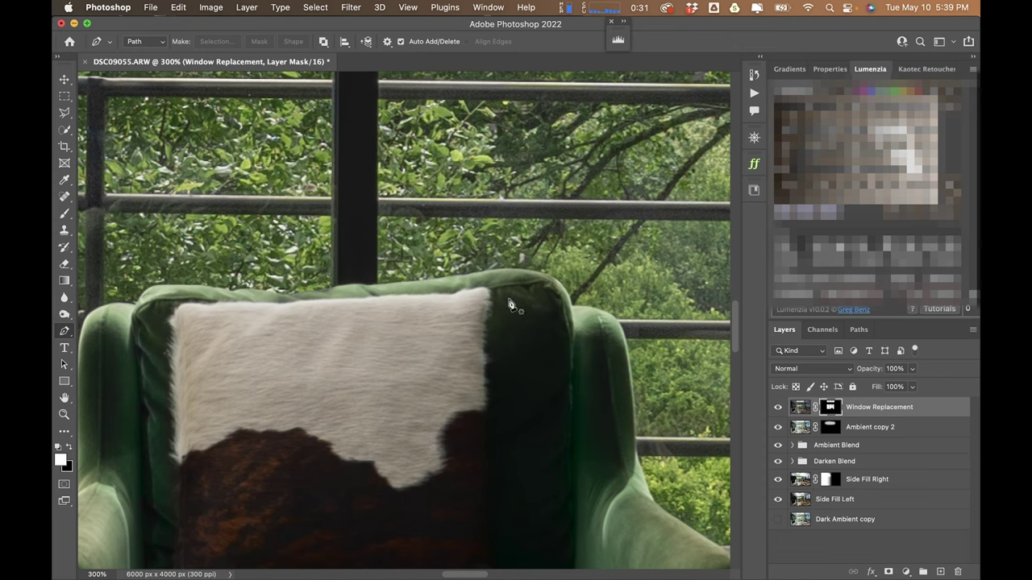
left_click_drag(631, 492, 283, 286)
scroll(496, 330, "up", 10)
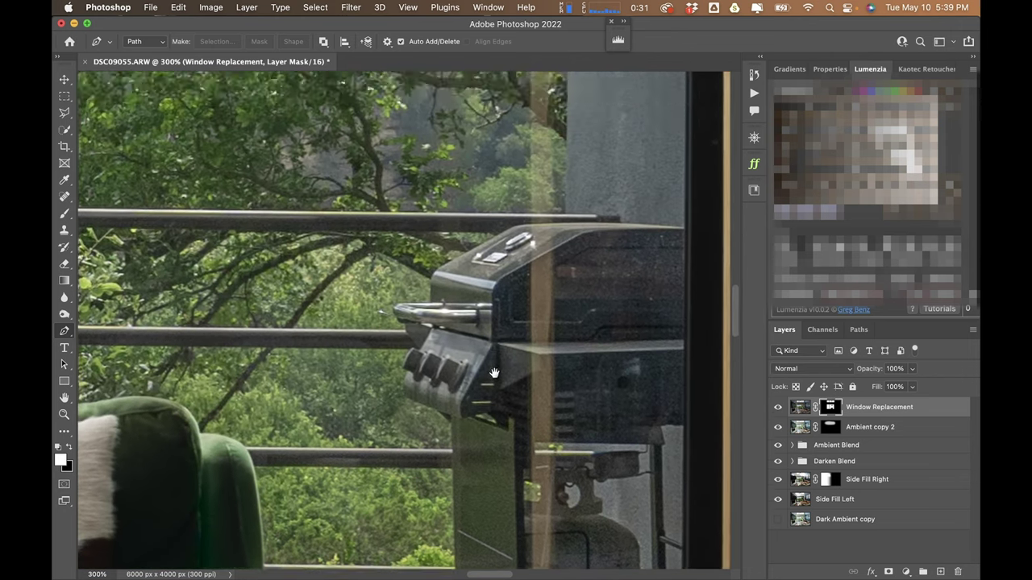
scroll(472, 298, "up", 8)
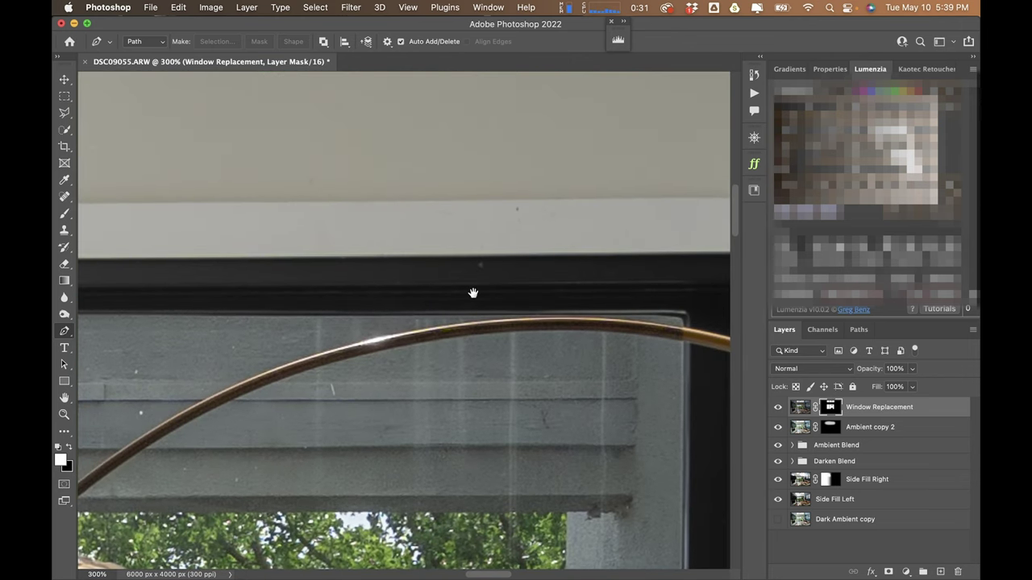
scroll(472, 293, "down", 1)
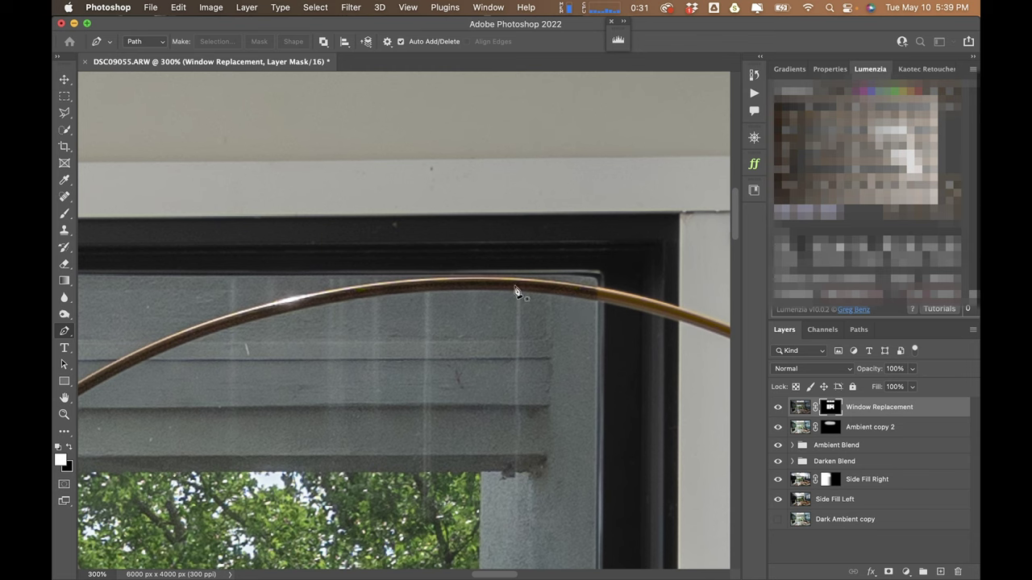
left_click_drag(314, 298, 621, 288)
scroll(610, 306, "left", 5)
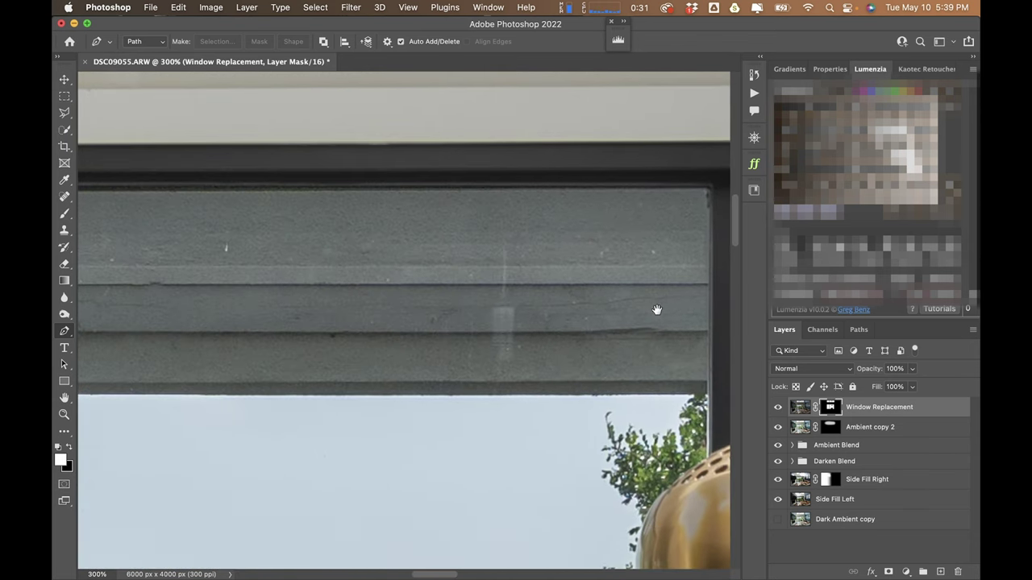
key("super+0")
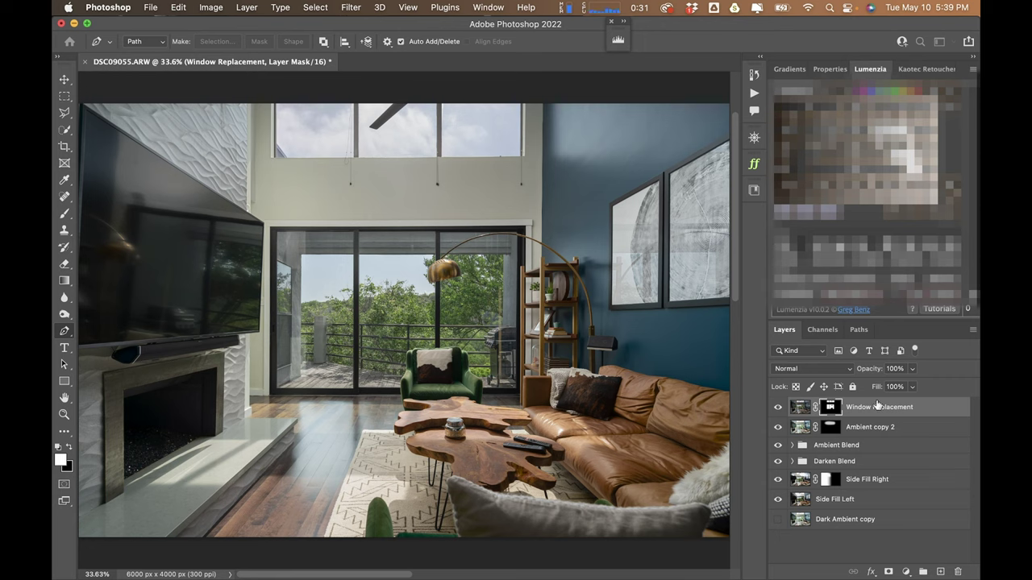
- Duplicate the Side Fill Right layer and place the copy above Window Replacement in the layer stack
left_click(850, 486)
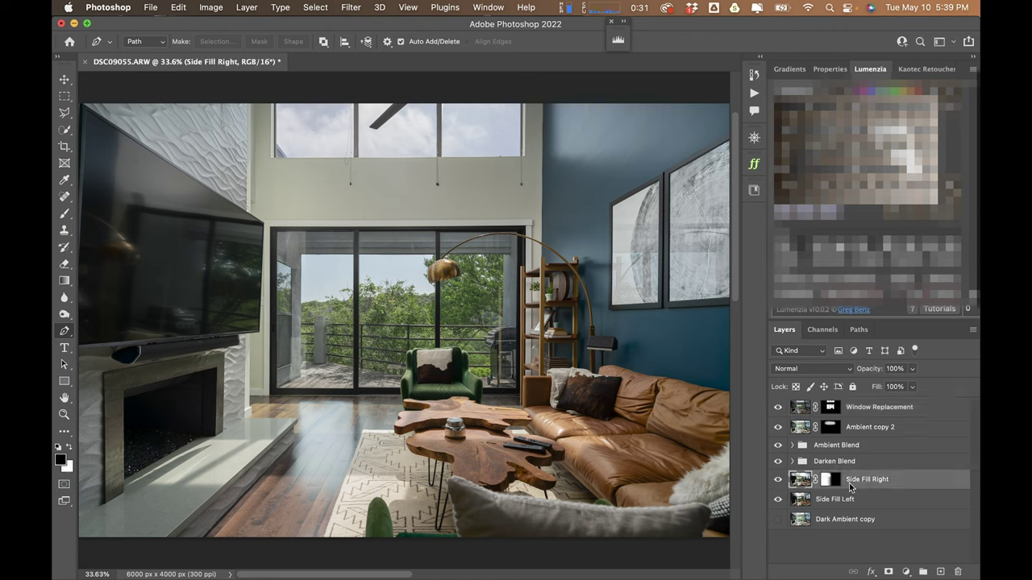
key("super+j")
left_click_drag(850, 486, 850, 407)
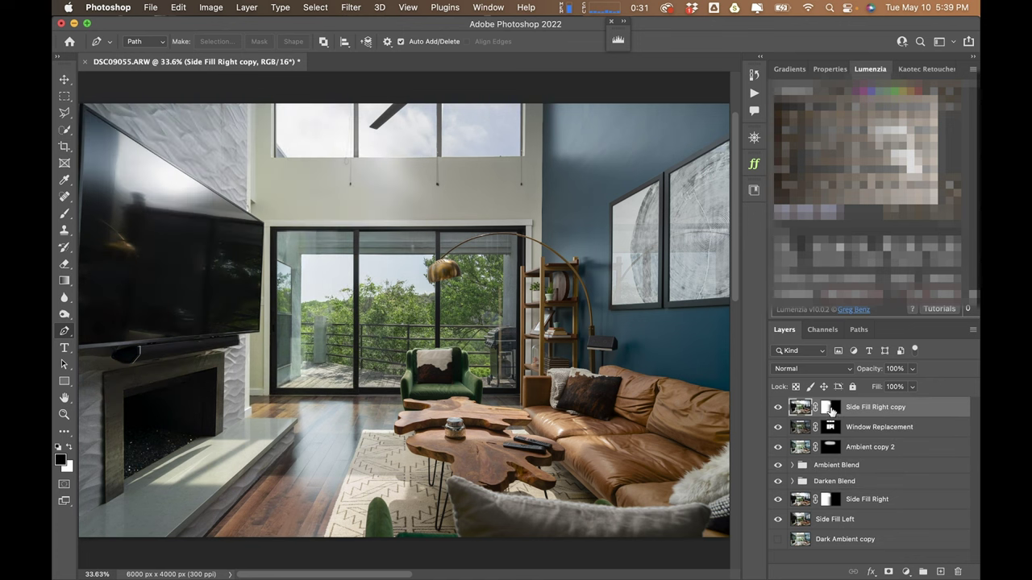
- Turn the layer mask of Side Fill Right copy completely black to hide the layer's content
left_click(831, 411, "shift")
left_click(831, 411, "shift")
left_click(831, 411)
key("x")
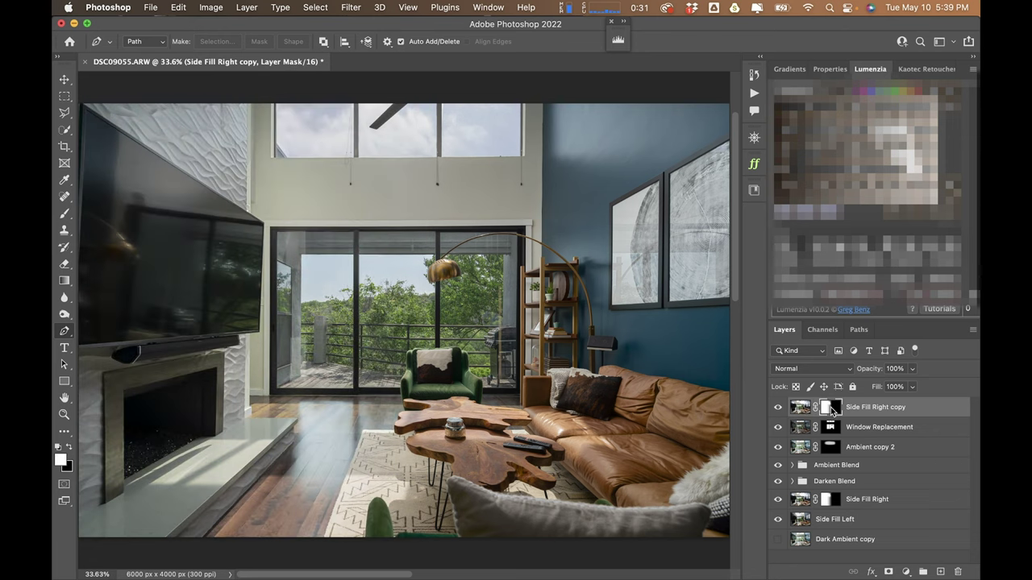
key("super+i")
- Duplicate the Side Fill Left layer to the top of the stack and add a black layer mask to the copy
left_click(844, 525)
key("super+j")
left_click_drag(844, 521, 831, 405)
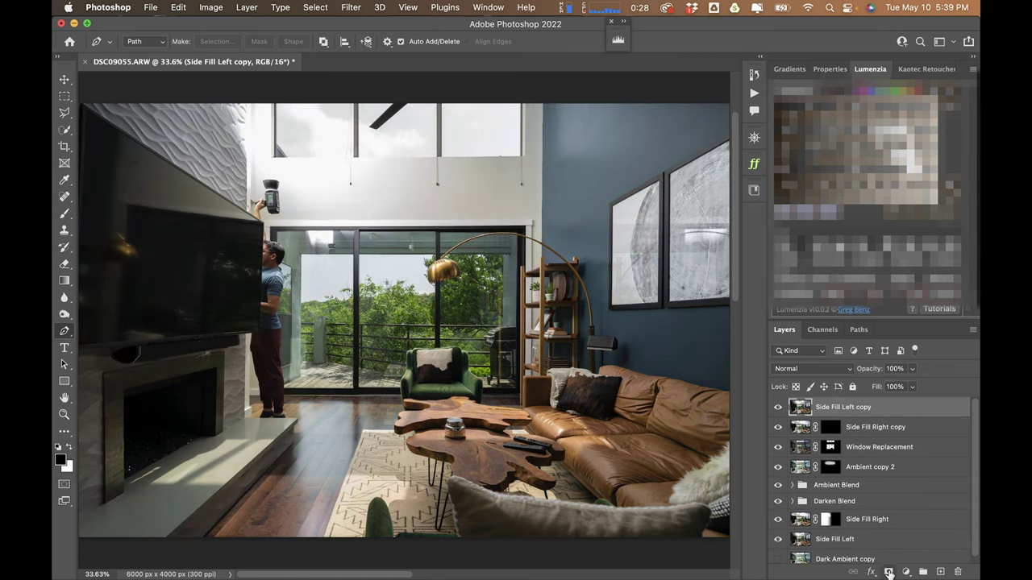
left_click(888, 572, "alt")
- Disable the layer masks on Side Fill Left copy and Side Fill Right copy to view both fills around the bookshelf
left_click(829, 407, "shift")
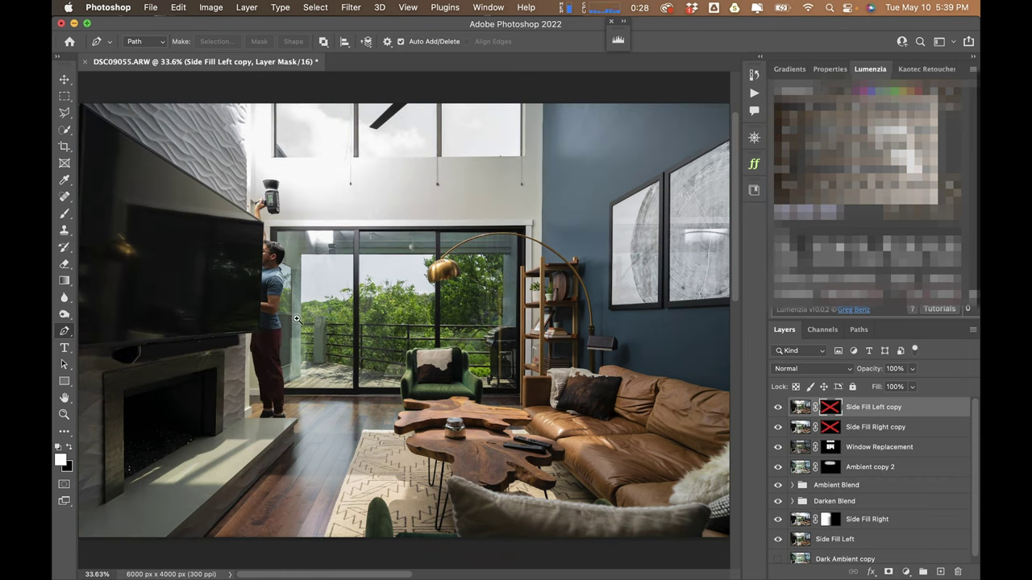
left_click(548, 314, "super")
left_click(548, 315, "super")
left_click(536, 302, "super")
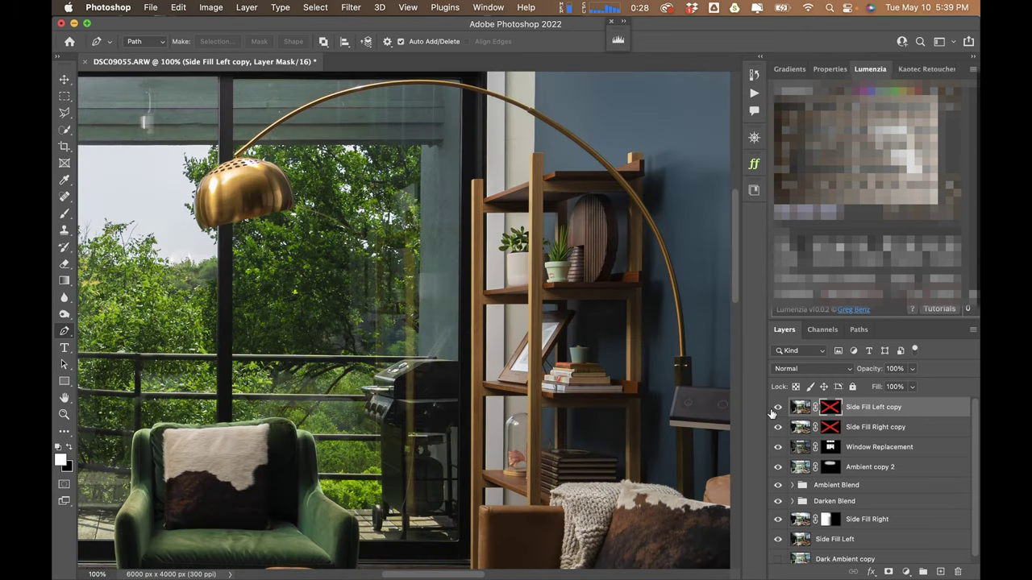
- Compare the lamp, bookshelf and wall with both side fill copies hidden, with the left fill, and with the right fill
left_click_drag(777, 416, 778, 434)
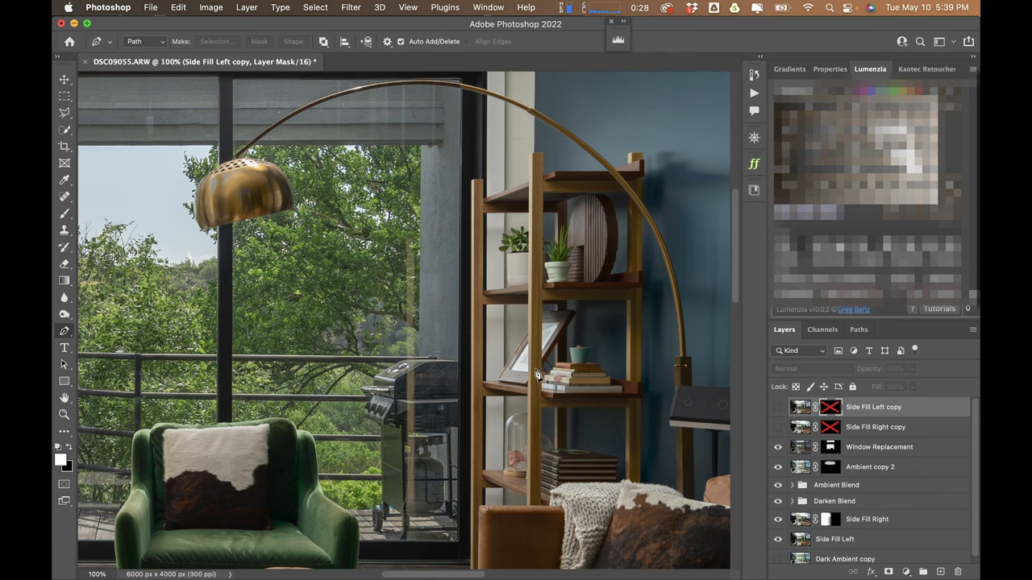
left_click(777, 407)
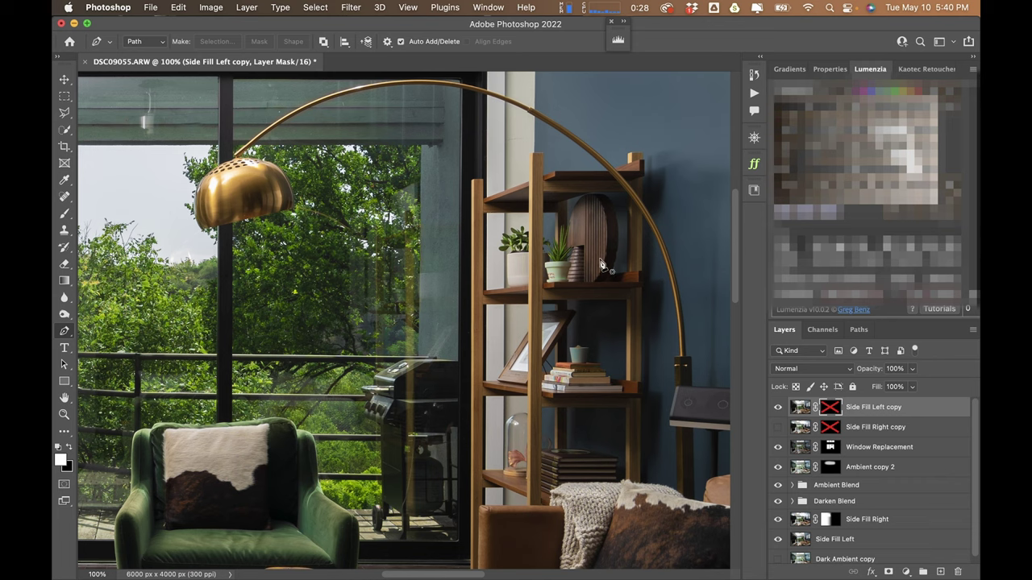
scroll(443, 403, "up", 5)
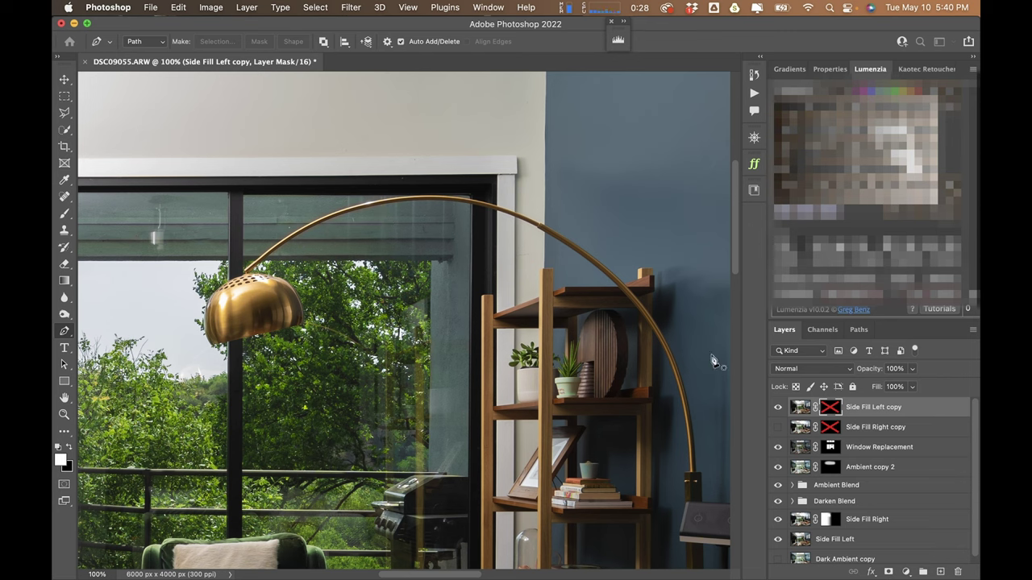
left_click(778, 430)
left_click(779, 408)
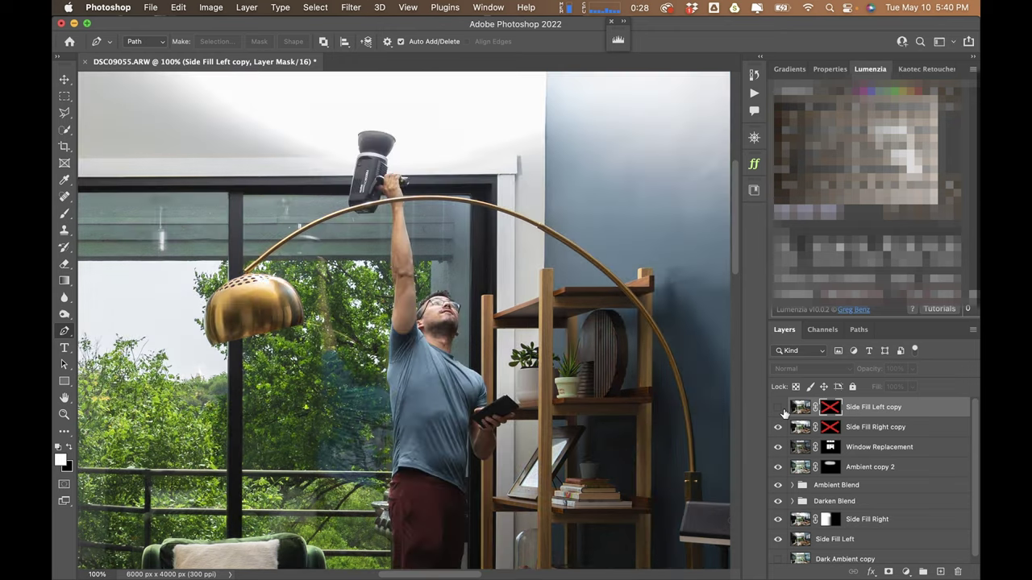
left_click(779, 408)
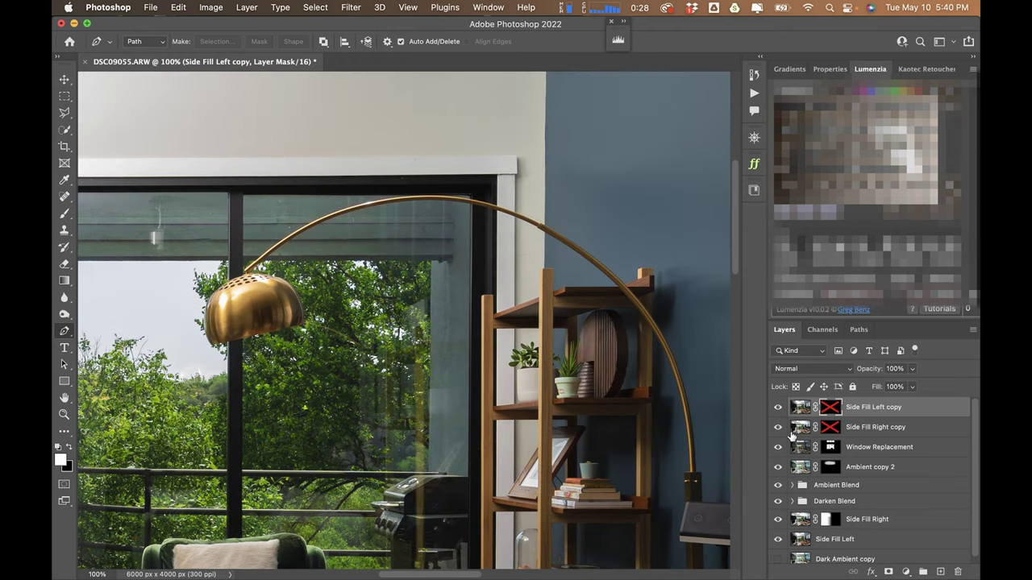
- Examine the chair, coffee table and sofa in the left fill and compare them with the right fill
scroll(616, 322, "down", 10)
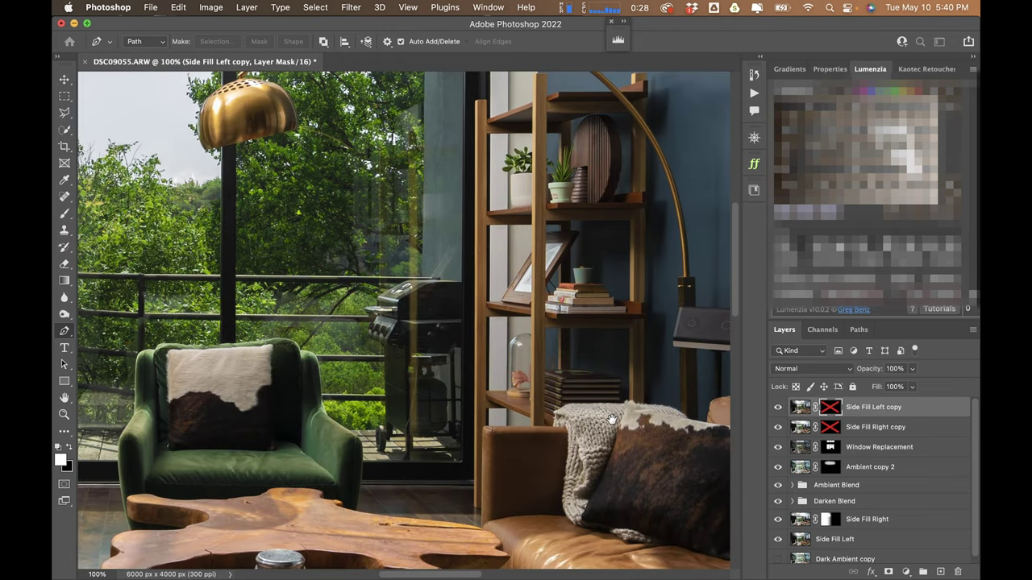
scroll(617, 310, "right", 5)
scroll(554, 306, "left", 4)
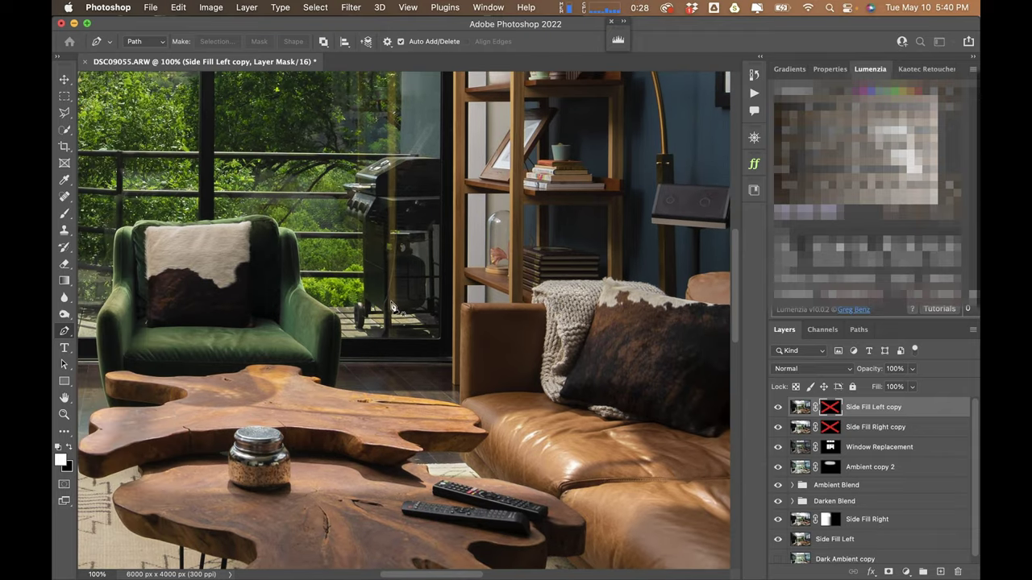
scroll(626, 362, "down", 3)
scroll(626, 362, "right", 4)
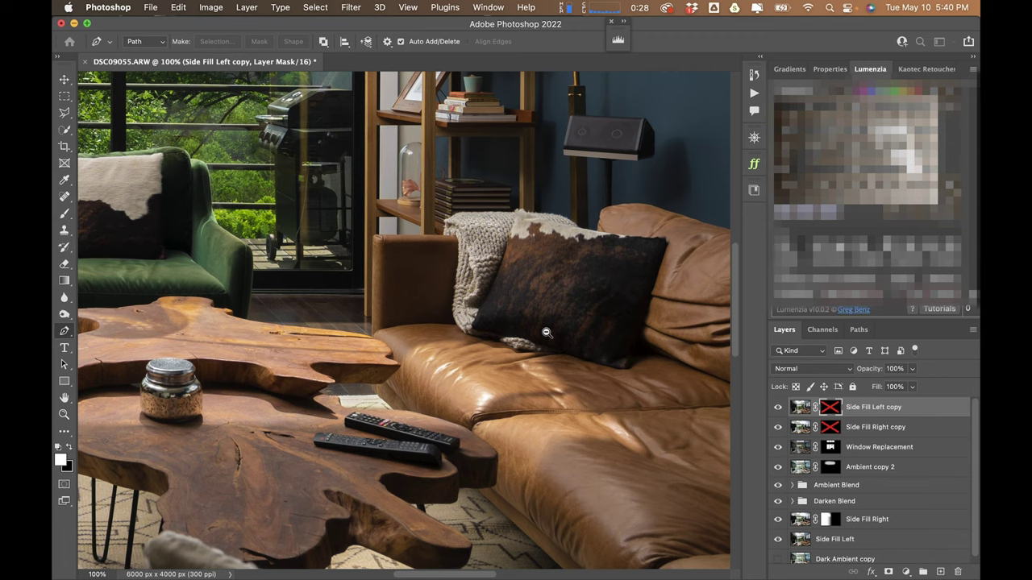
left_click(546, 336, "alt+super")
left_click(545, 334, "alt+super")
scroll(526, 358, "left", 2)
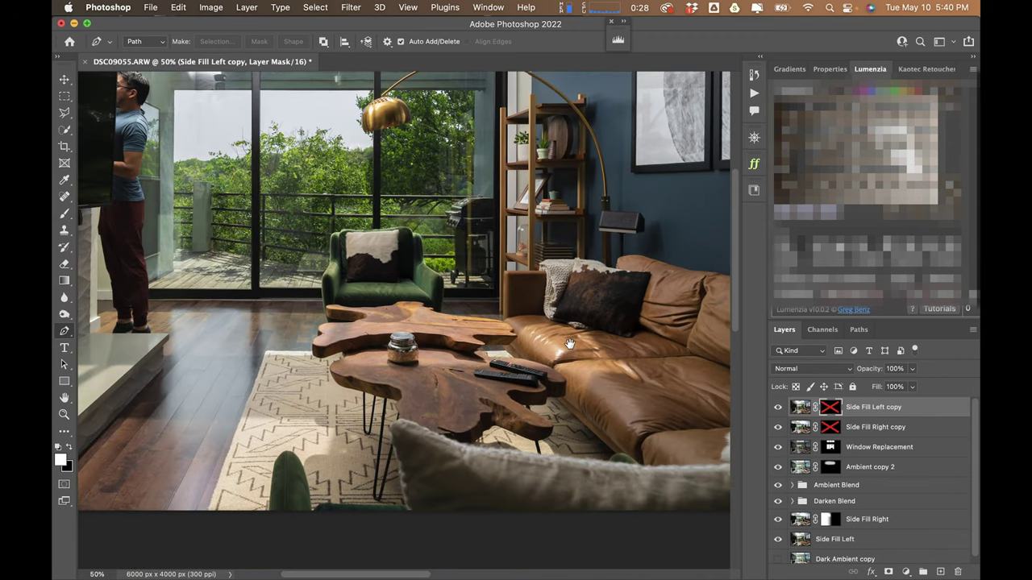
left_click(778, 408)
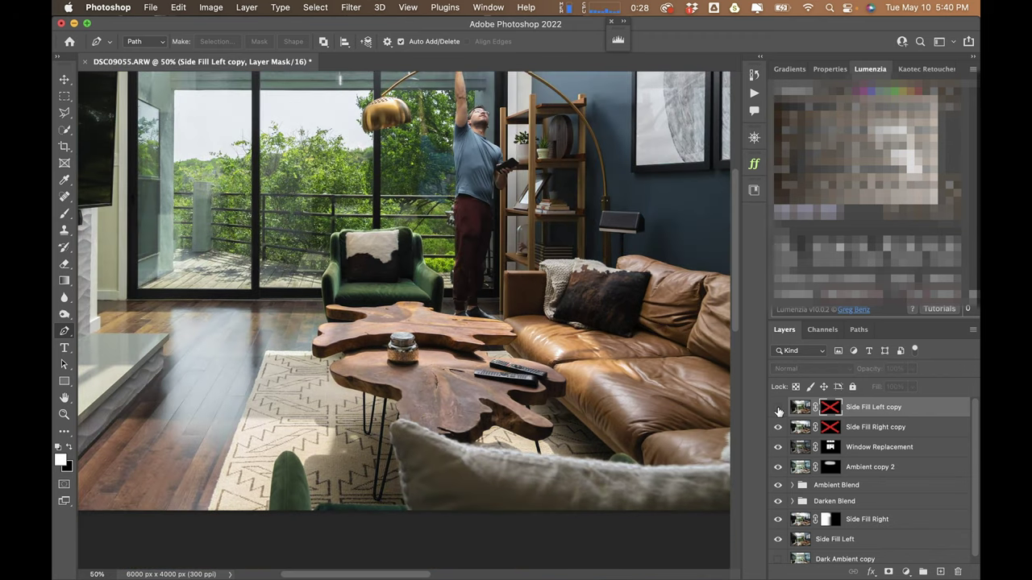
left_click(778, 410)
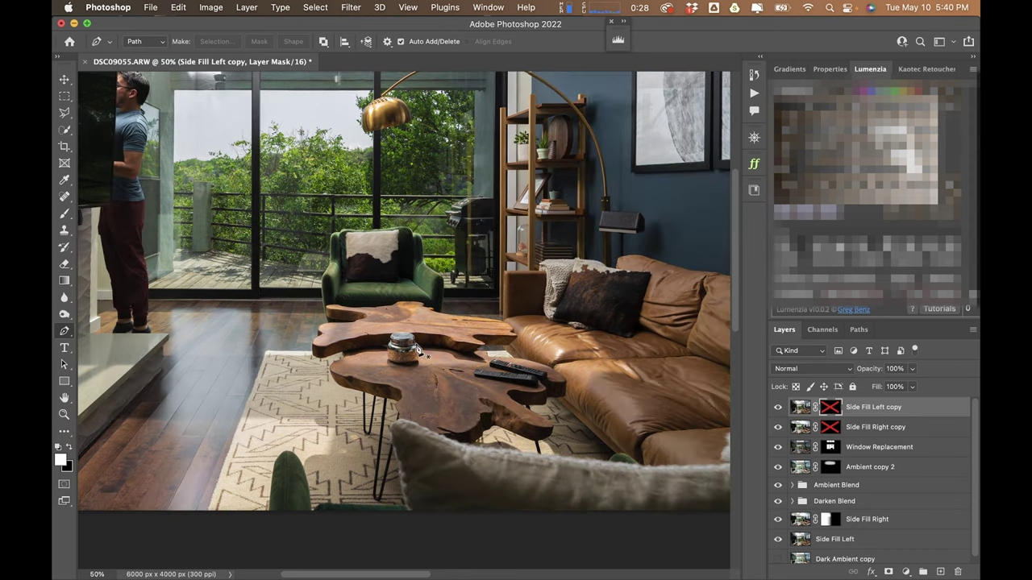
- Hide both Side Fill Left copy and Side Fill Right copy and view the whole image
left_click(777, 408)
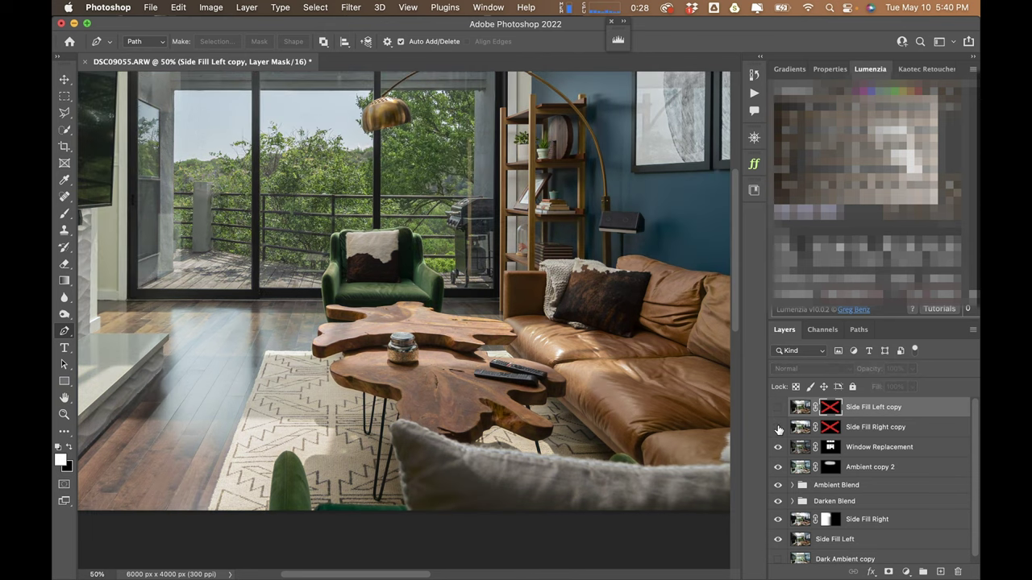
left_click(778, 428)
key("super+0")
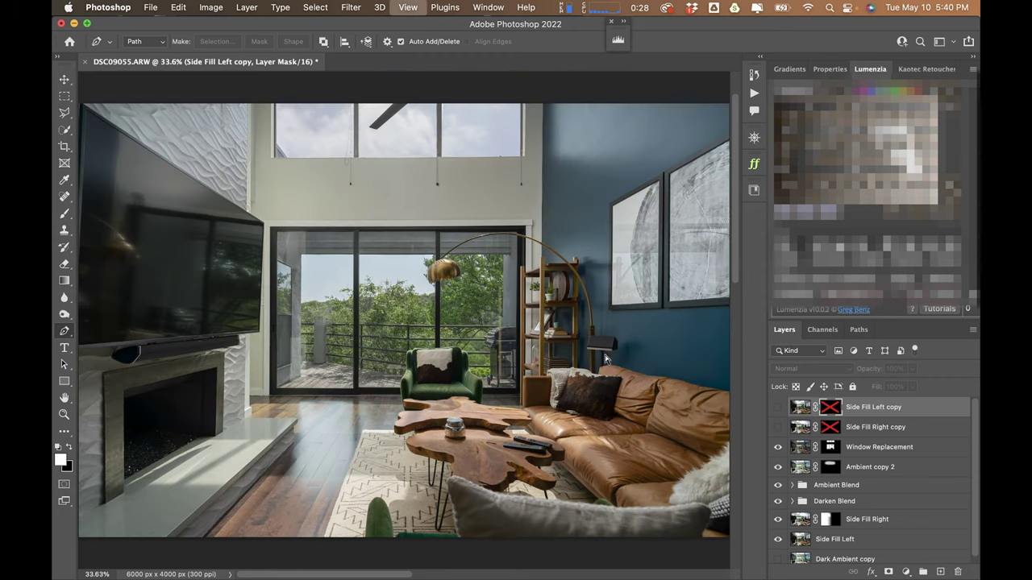
- View the Dark Ambient copy layer on its own, and restore the previous layer visibility
scroll(821, 455, "down", 1)
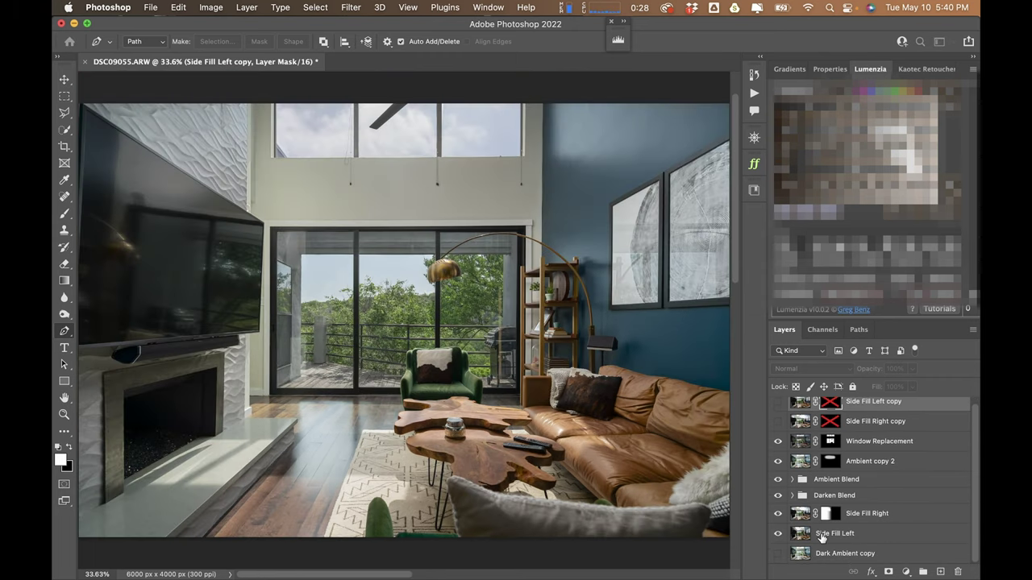
left_click(778, 555, "alt")
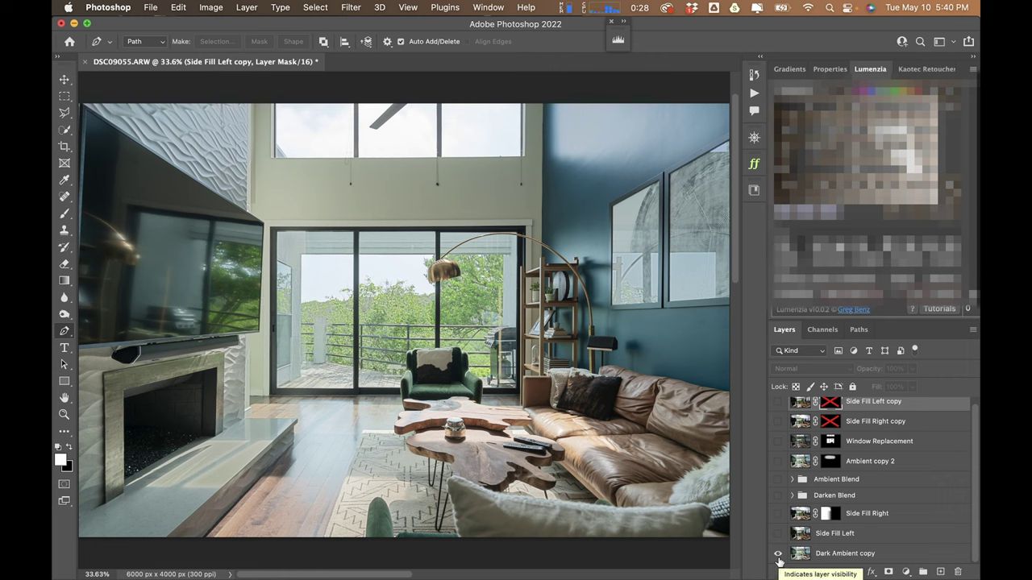
left_click(778, 554, "alt")
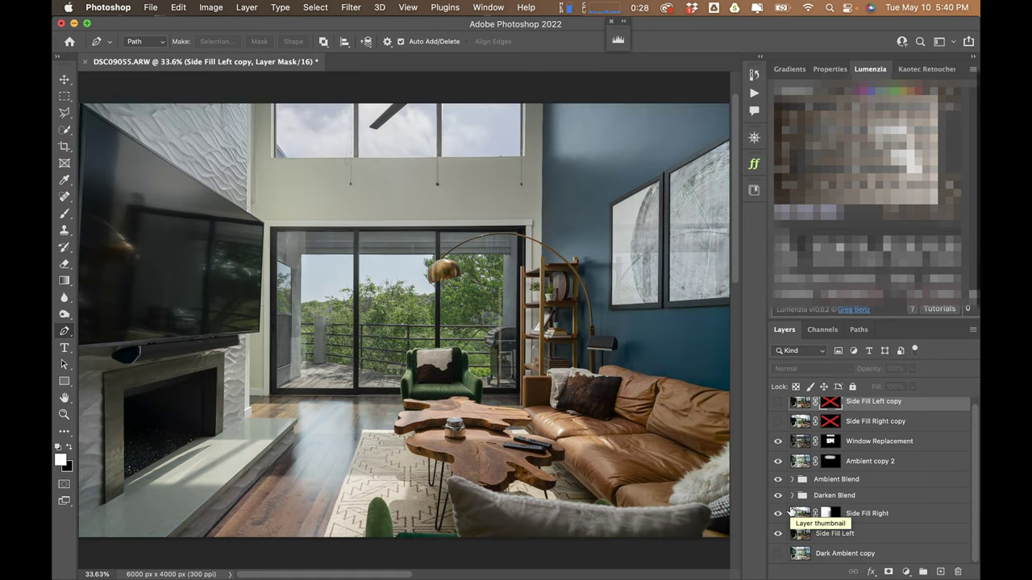
scroll(810, 480, "up", 1)
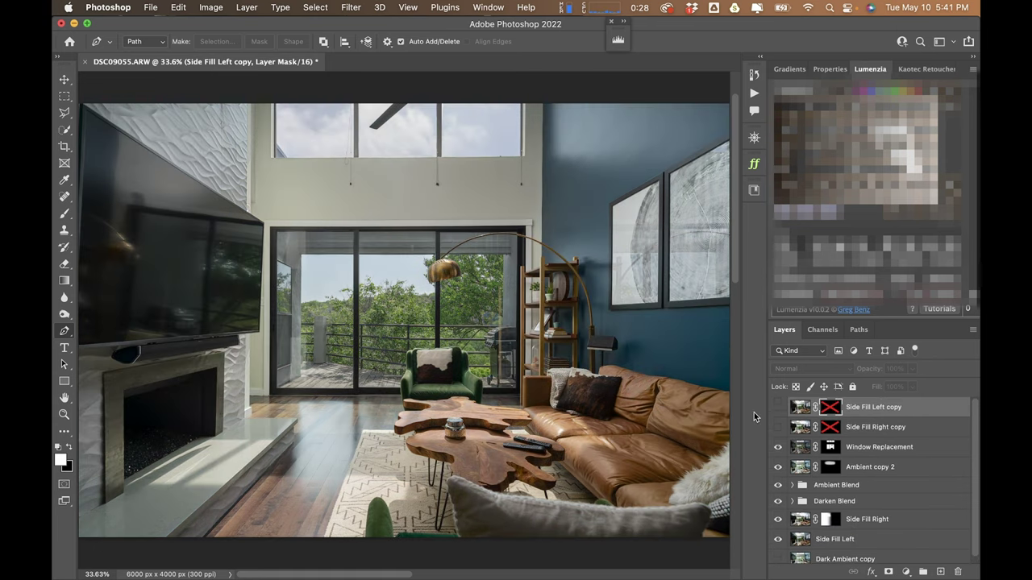
- Show Side Fill Left copy again and re-enable its black layer mask for work on the bookshelf area
left_click(778, 407)
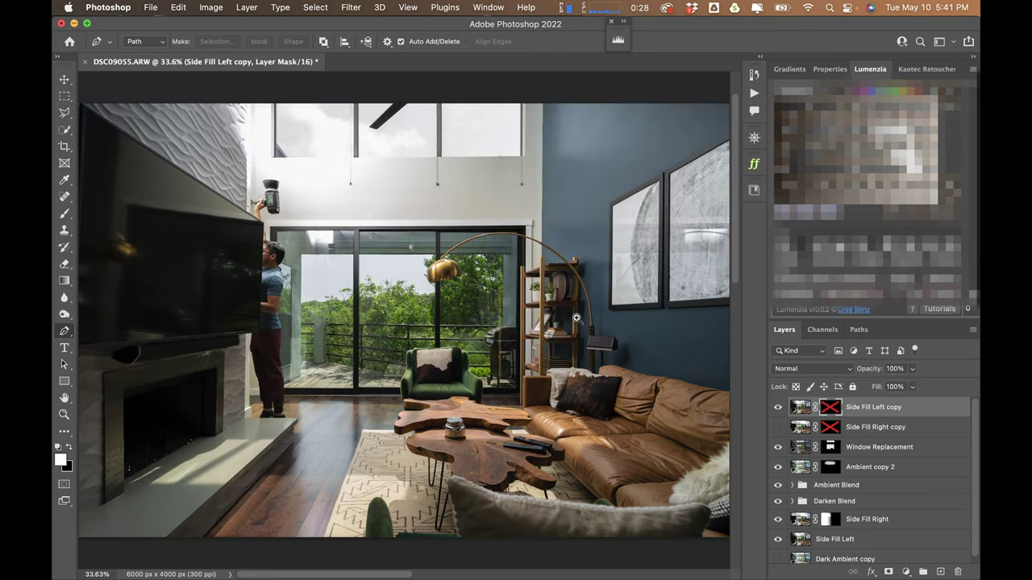
left_click(556, 327)
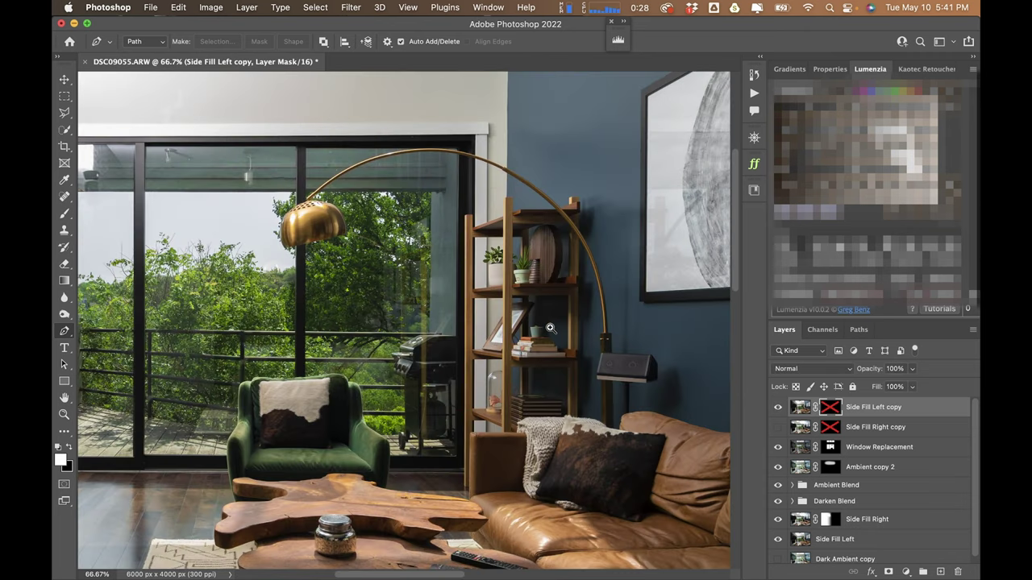
left_click(550, 328)
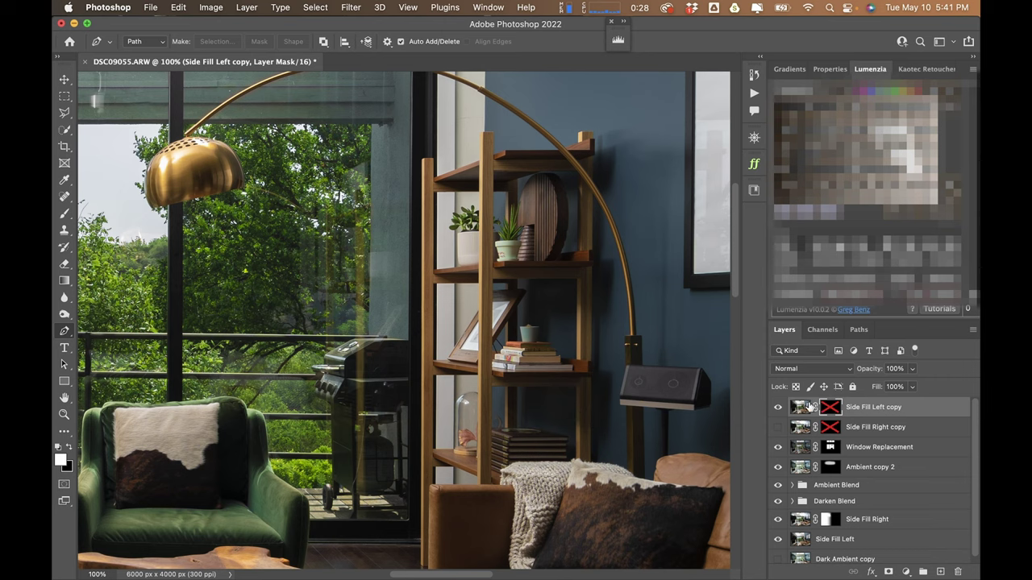
left_click(831, 411, "shift")
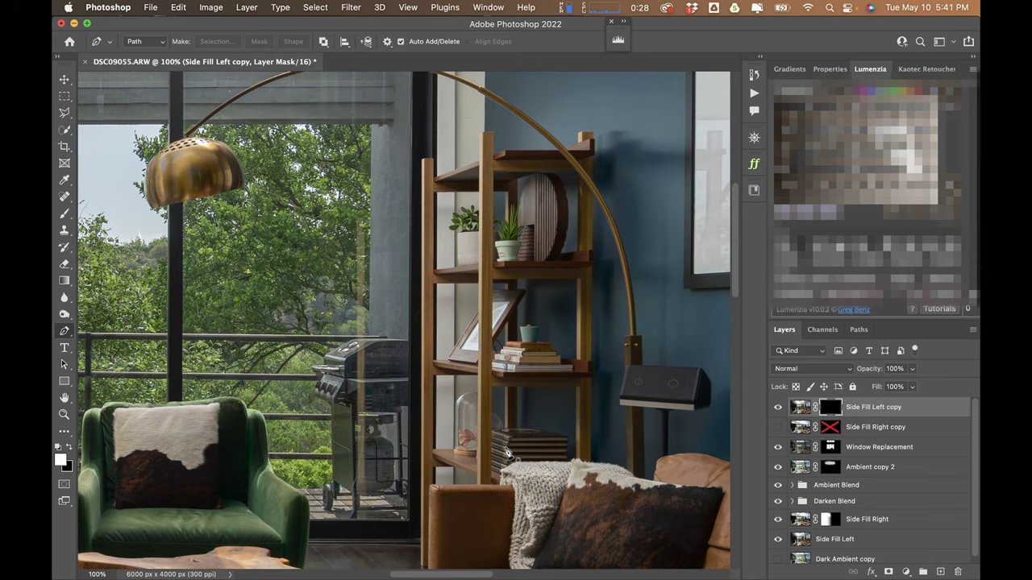
- Paint the plants and round wooden decor on the upper bookshelf into the Side Fill Left copy mask, using a 45 px white brush at 100% opacity
key("b")
key("bracketleft")
key("bracketleft")
key("bracketleft")
key("bracketleft")
key("bracketleft")
key("bracketleft")
key("bracketleft")
key("bracketleft")
key("bracketleft")
key("bracketleft")
key("bracketleft")
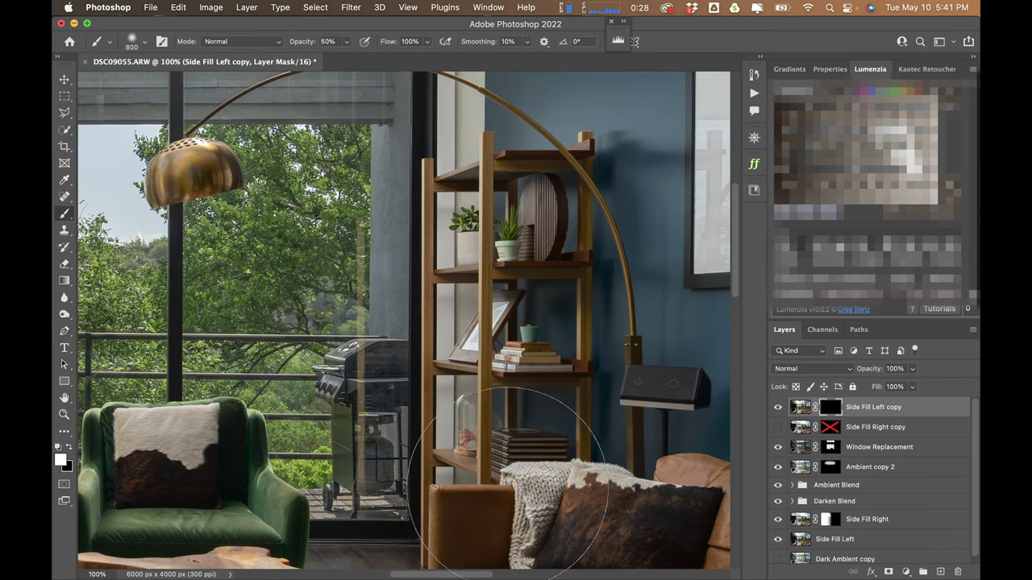
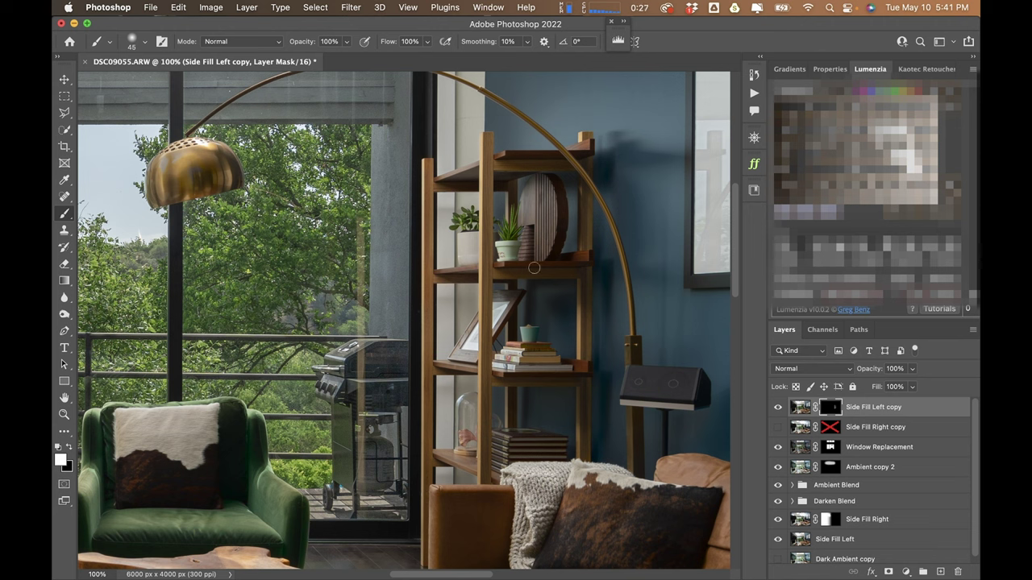
- Paint the bookshelf's picture frame, stacked books and lower decor into the Side Fill Left copy mask with an 80 px white brush
key("bracketright")
key("bracketright")
key("bracketright")
key("bracketright")
key("bracketright")
key("bracketright")
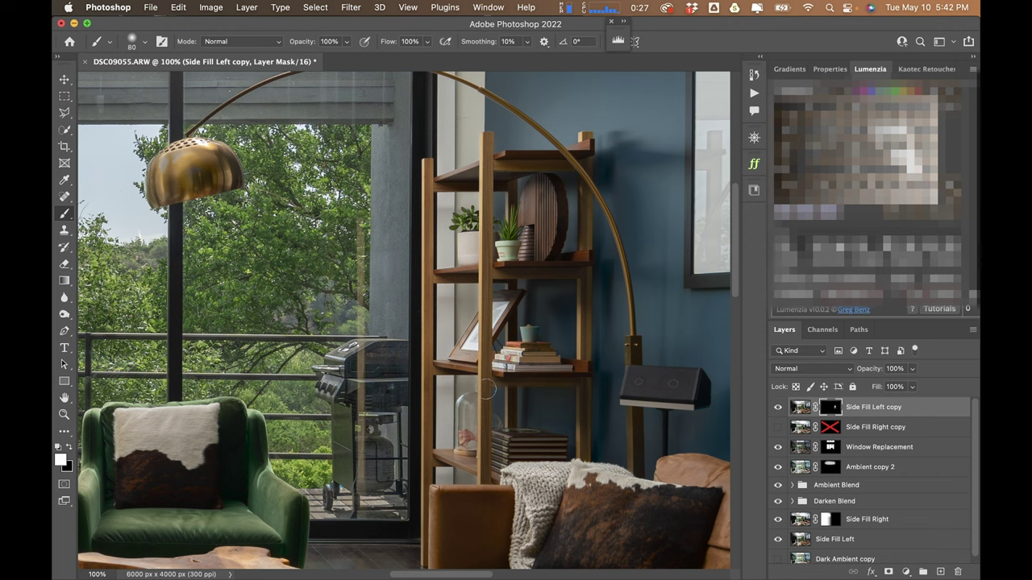
- Paint the leather sofa and its pillows into the Side Fill Left copy mask with a large, soft white brush
scroll(487, 390, "down", 5)
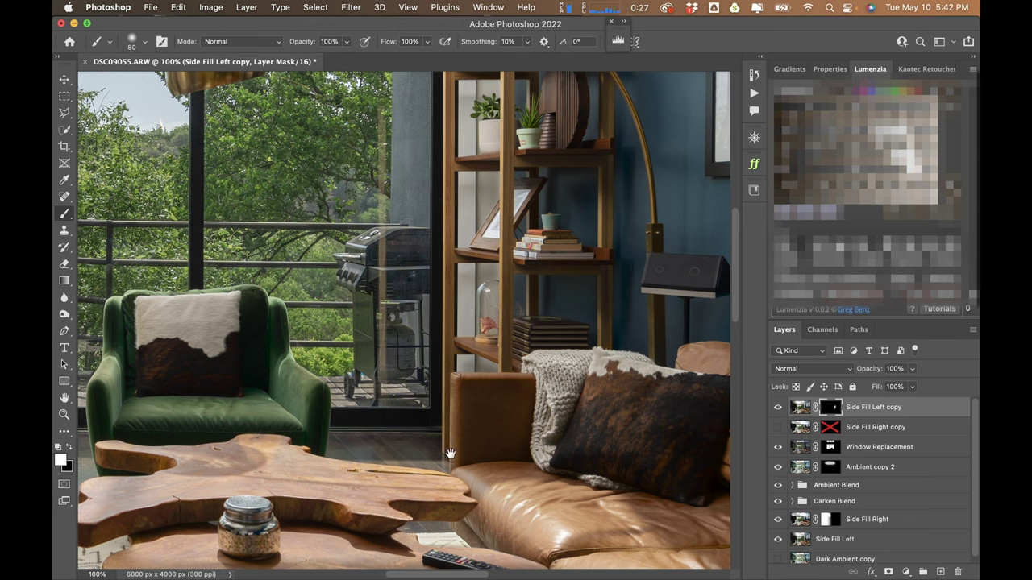
left_click_drag(475, 501, 352, 373)
scroll(408, 390, "down", 5)
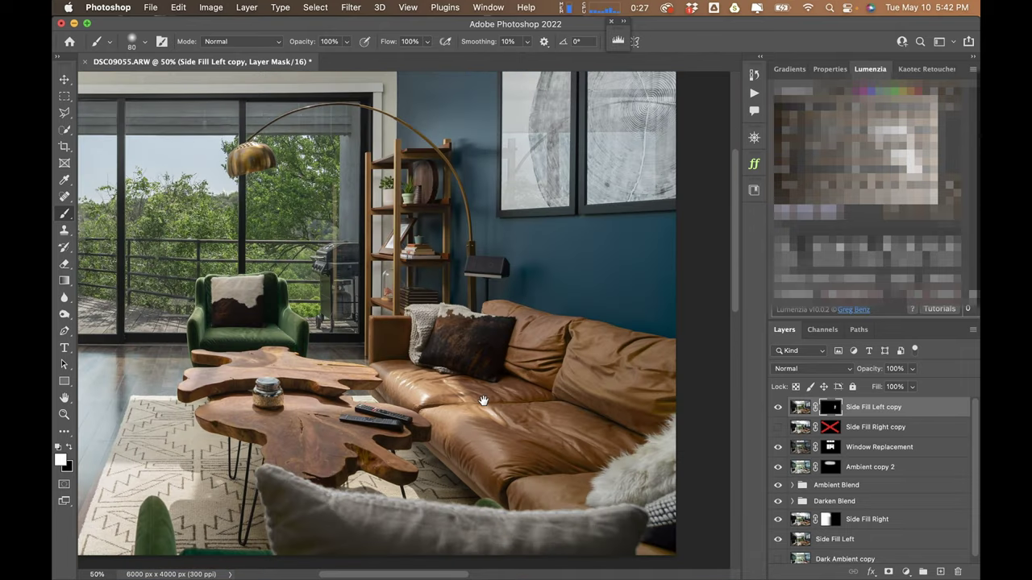
scroll(431, 357, "down", 1)
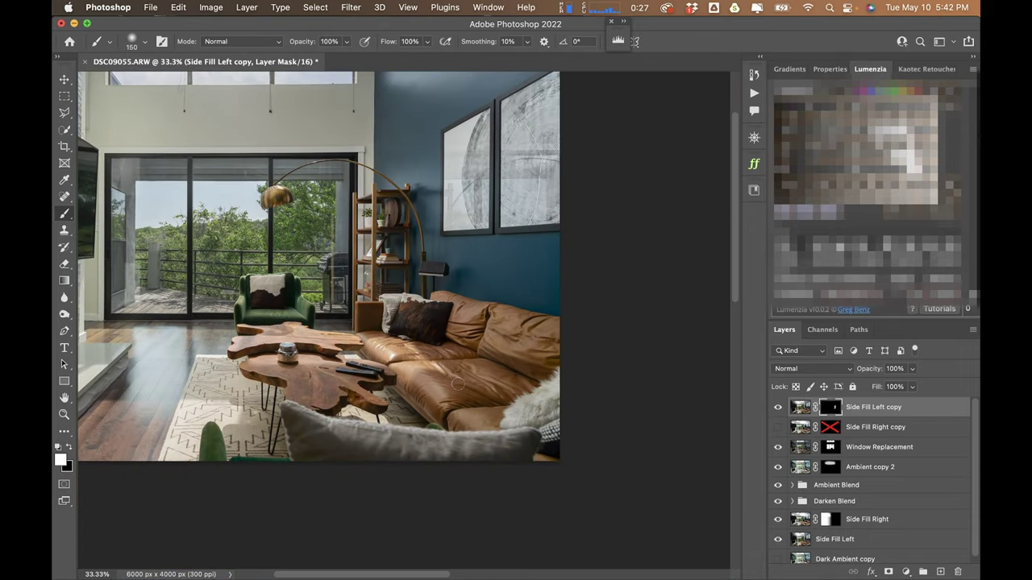
key("bracketright")
key("bracketright")
key("bracketright")
key("bracketright")
key("bracketright")
key("bracketright")
key("bracketright")
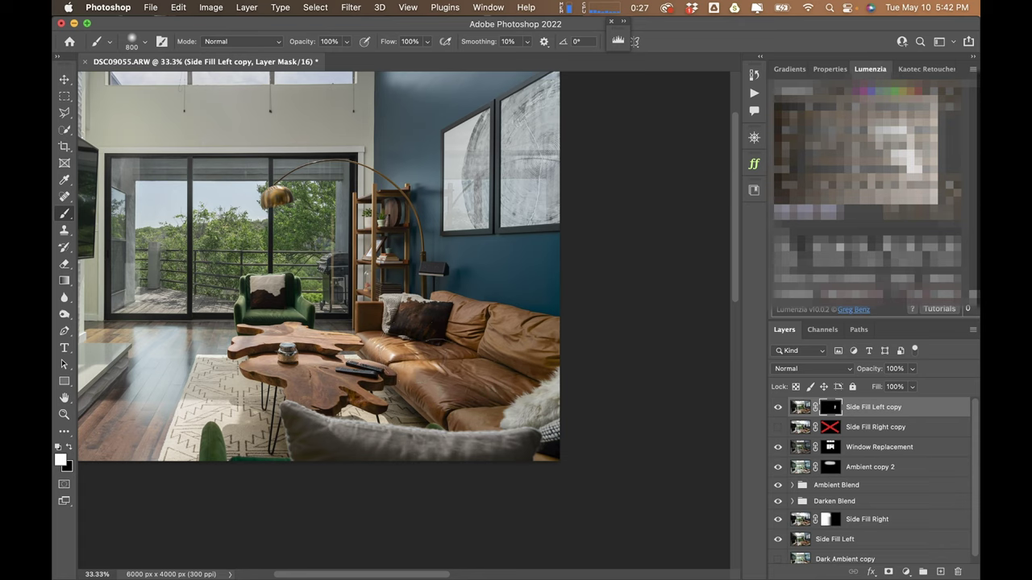
key("bracketleft")
key("bracketleft")
key("bracketleft")
key("bracketleft")
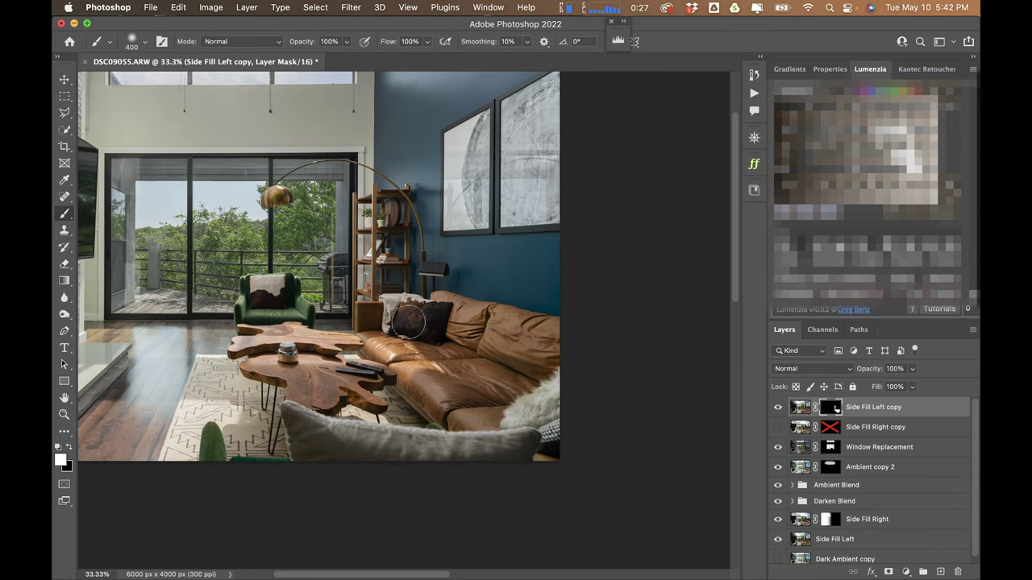
- Paint the green armchair and wooden coffee table into the Side Fill Left copy mask with a soft white brush
key("bracketleft")
key("bracketleft")
mouse_move(270, 286)
left_mouse_down()
mouse_move(265, 298)
mouse_move(309, 314)
left_mouse_up()
left_click_drag(266, 366, 297, 369)
mouse_move(253, 324)
left_mouse_down()
mouse_move(334, 346)
mouse_move(327, 395)
left_mouse_up()
mouse_move(347, 361)
left_mouse_down()
mouse_move(362, 375)
mouse_move(347, 408)
left_mouse_up()
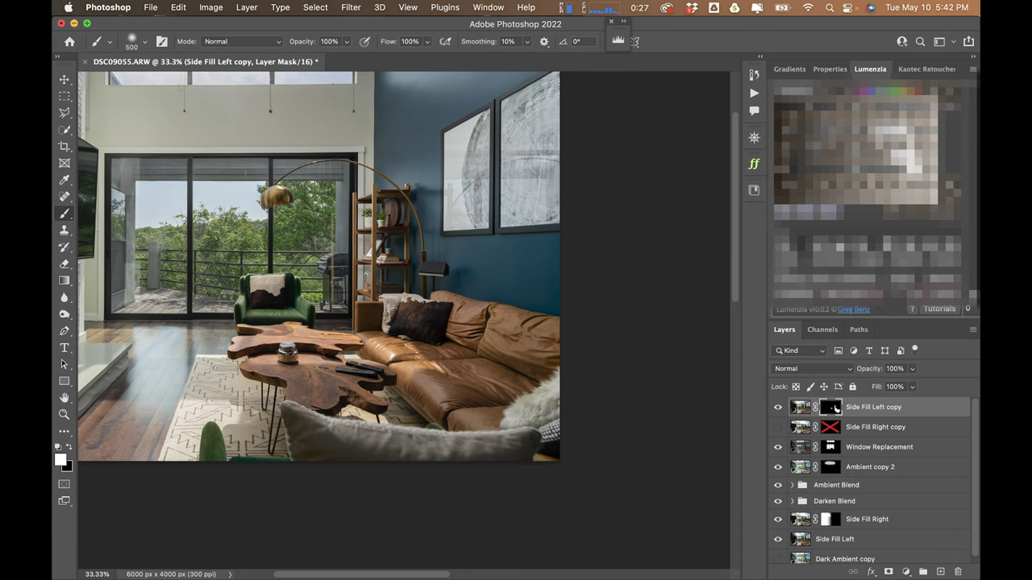
- Compare the blended furniture with the Side Fill Left copy layer mask disabled and enabled
scroll(387, 346, "down", 5)
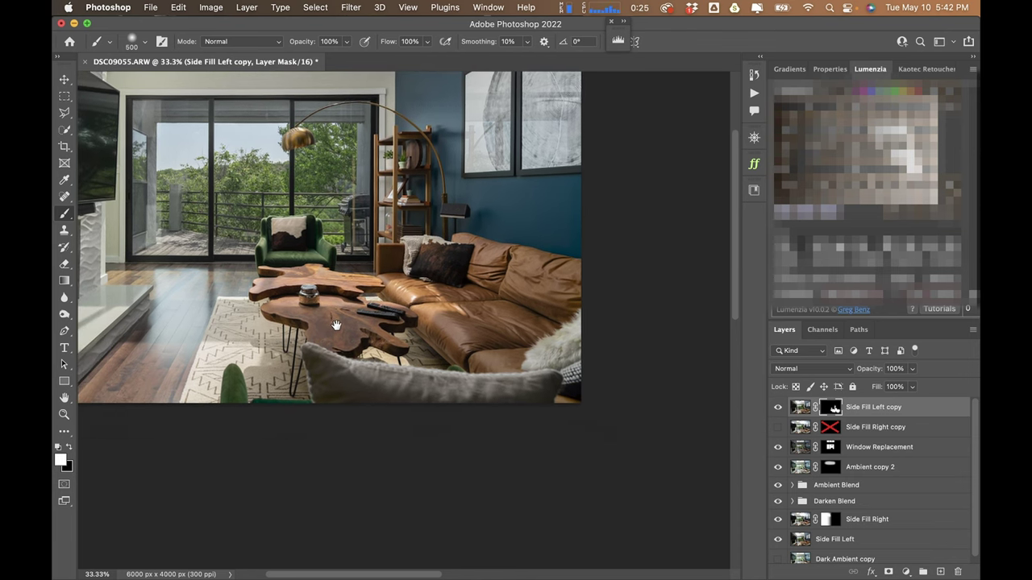
left_click(824, 410, "shift")
left_click(824, 409, "shift")
left_click(824, 410, "shift")
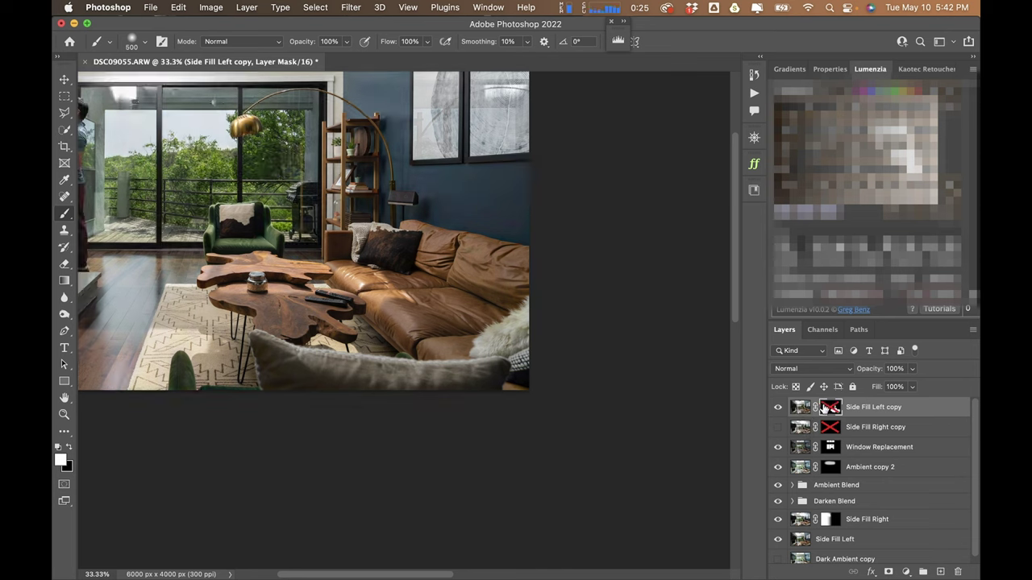
left_click(824, 410, "shift")
left_click(824, 409, "shift")
left_click(823, 409, "shift")
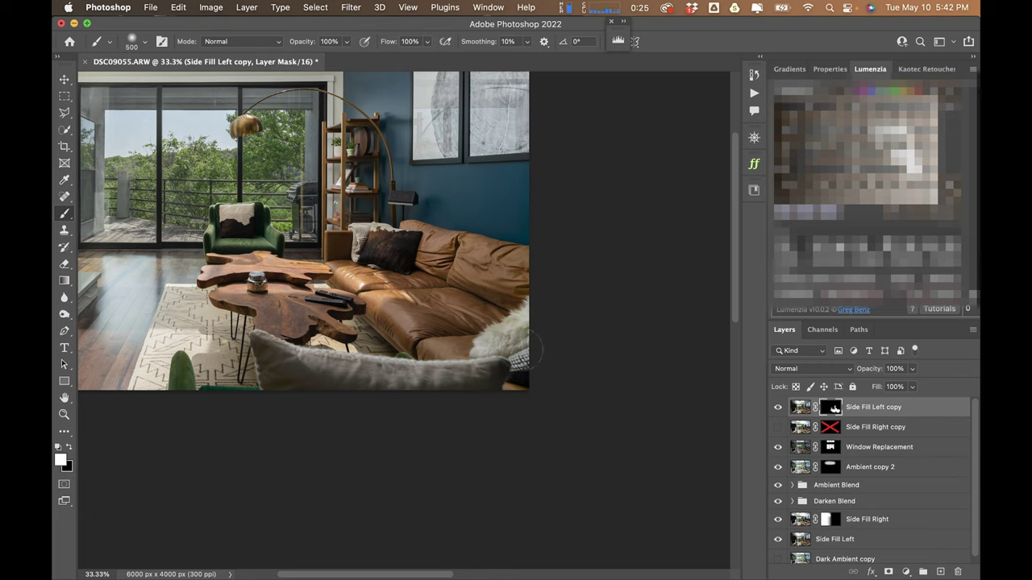
- Show Side Fill Right copy with its layer mask re-enabled, and move it above Side Fill Left copy in the layer stack
key("bracketright")
key("bracketright")
key("bracketright")
key("bracketright")
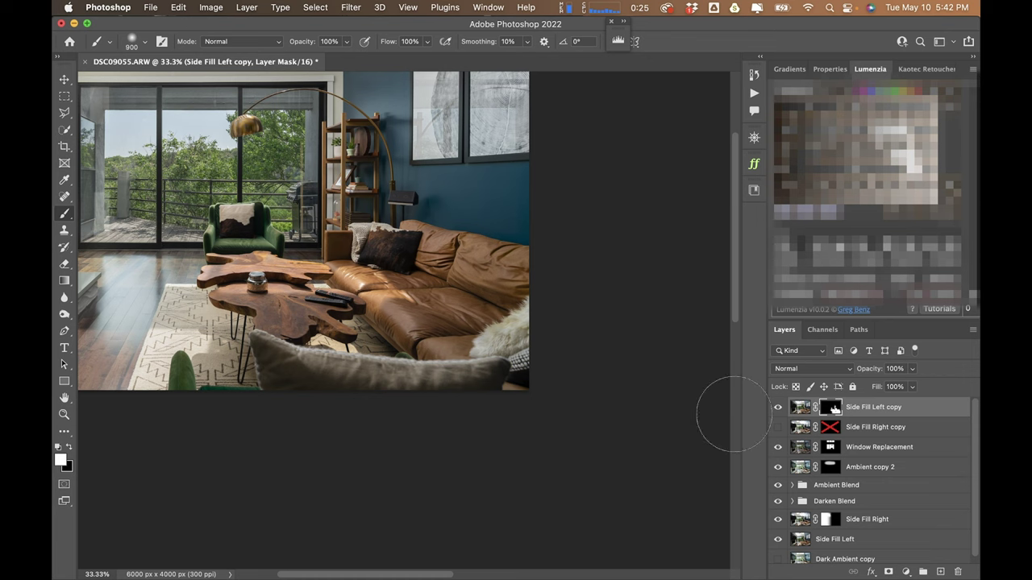
left_click(778, 408)
left_click(779, 427)
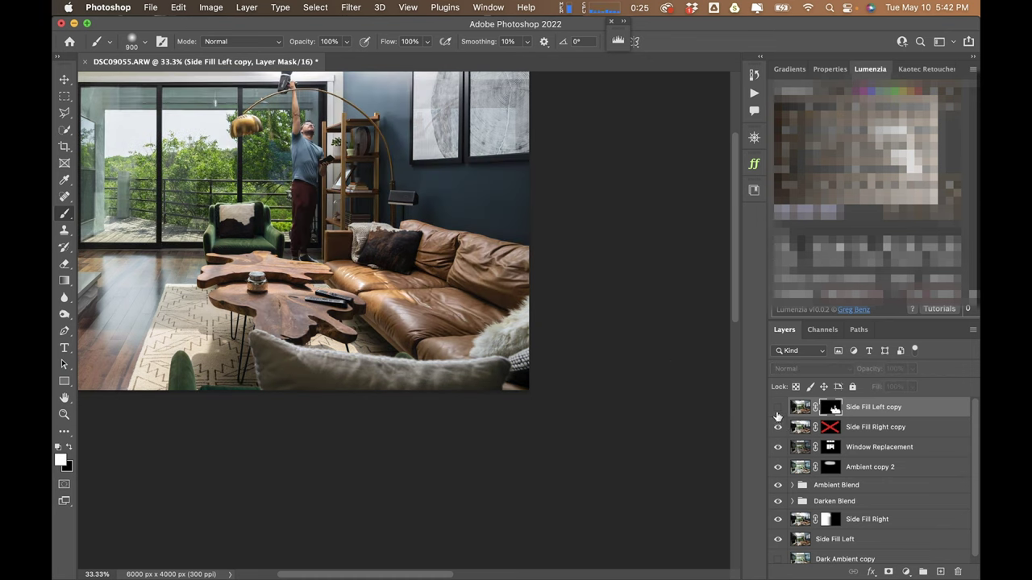
left_click(778, 407)
left_click(829, 427, "shift")
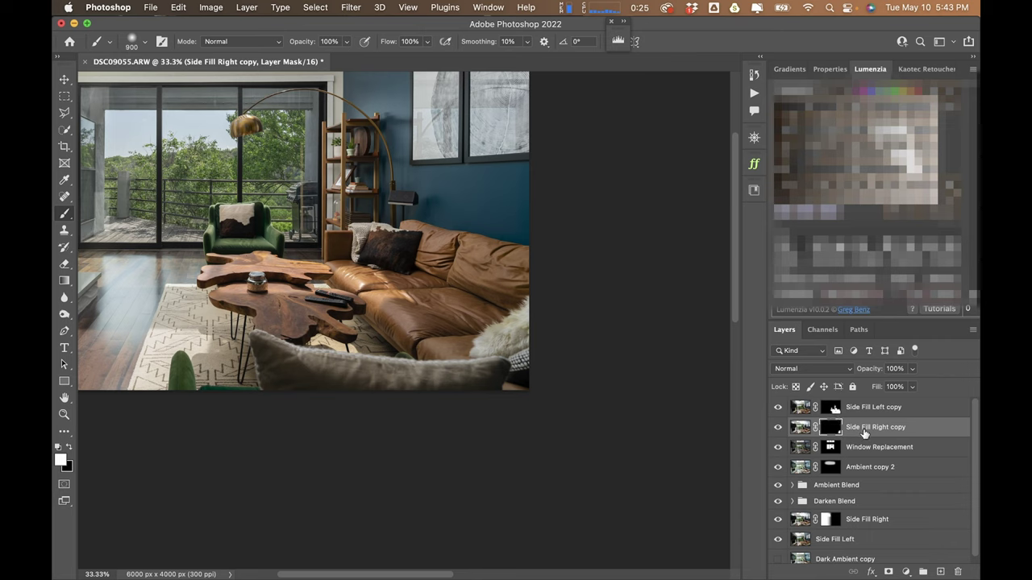
left_click_drag(864, 433, 865, 407)
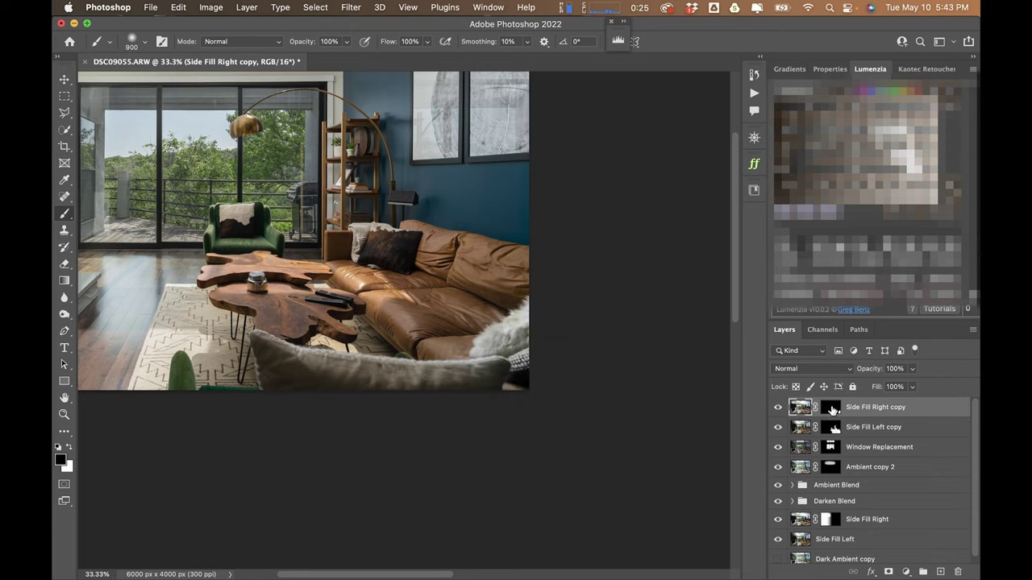
- Paint the grey foreground cushion into the Side Fill Right copy mask in white, and compare it with the mask disabled
left_click(833, 410)
key("x")
key("bracketleft")
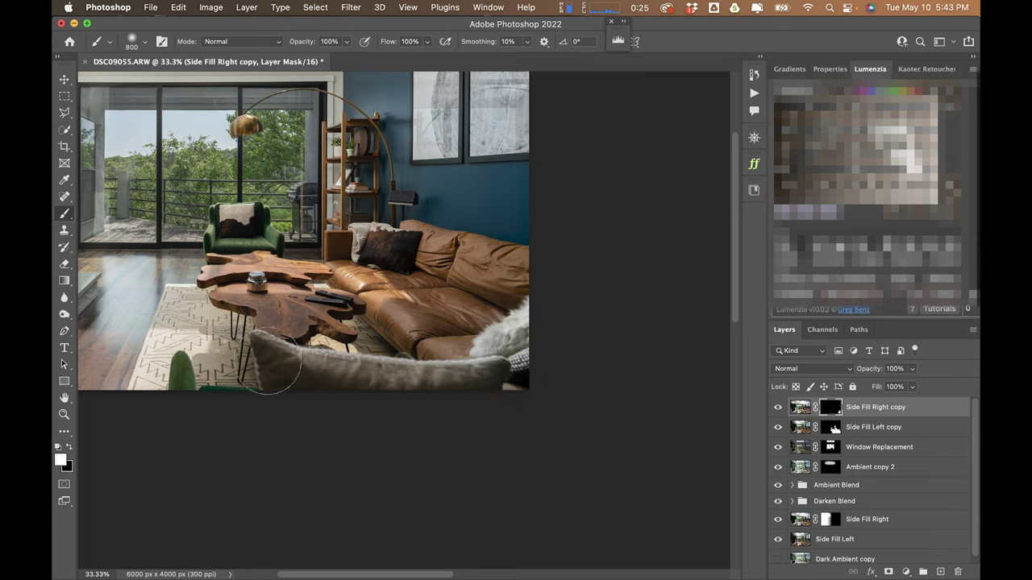
key("bracketleft")
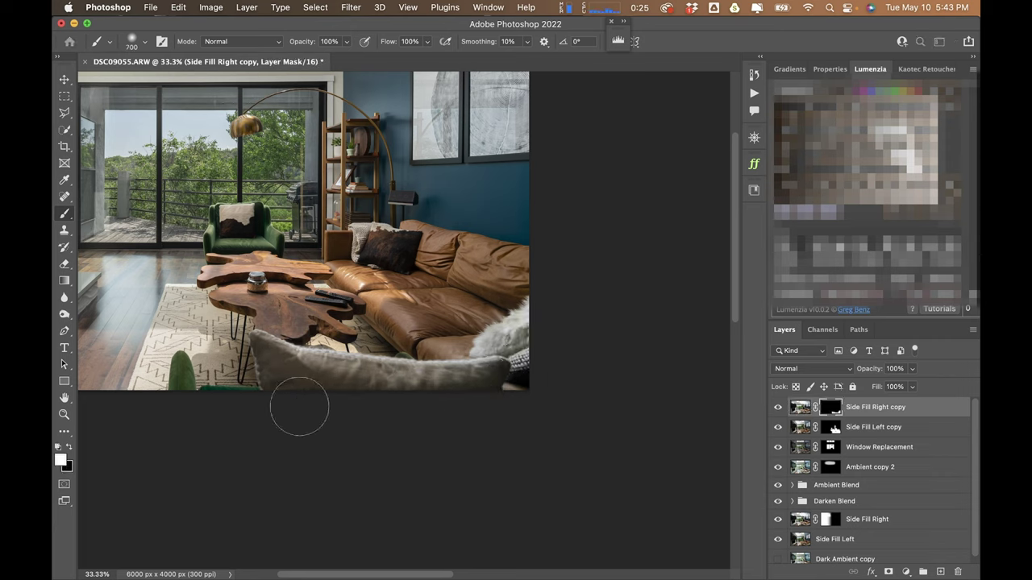
key("bracketleft")
key("bracketleft")
key("bracketleft")
left_click(835, 411, "shift")
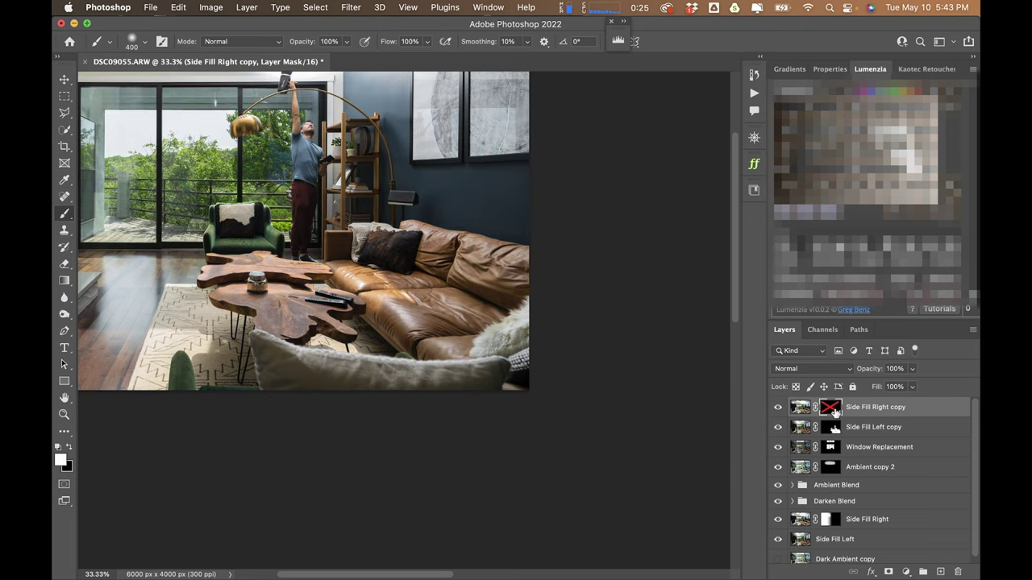
left_click(835, 412, "shift")
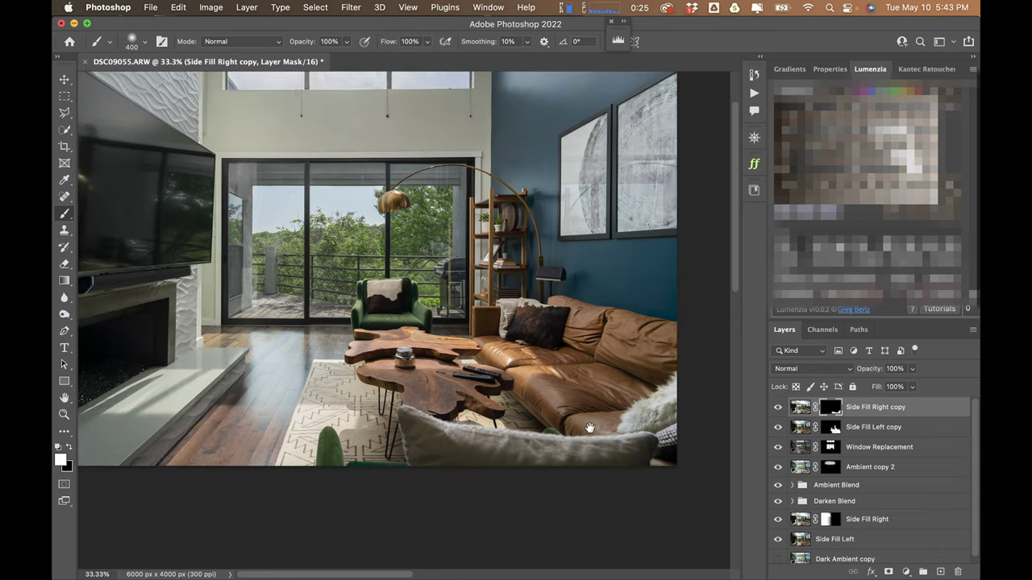
- Brush side fill light onto the brass lampshade in the Side Fill Left copy mask
key("Home")
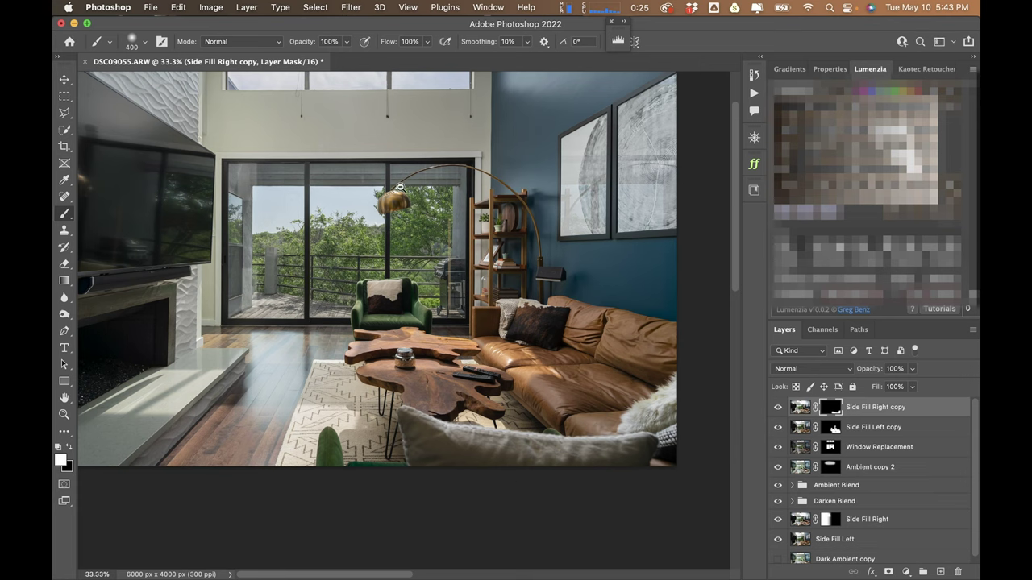
scroll(399, 187, "up", 2)
scroll(399, 187, "down", 3)
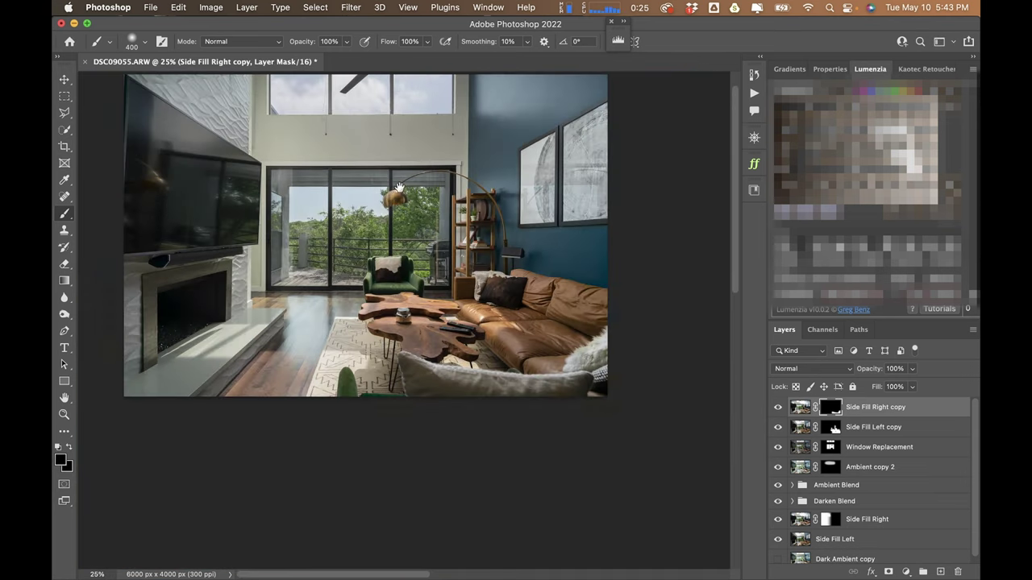
scroll(399, 187, "up", 2)
scroll(399, 187, "up", 3)
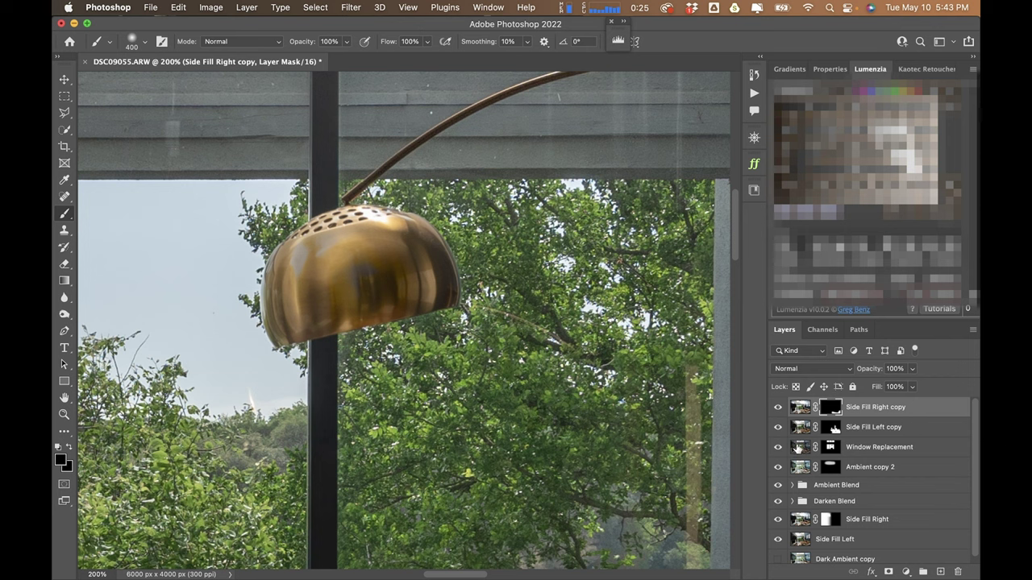
left_click(830, 427)
key("bracketleft")
key("bracketleft")
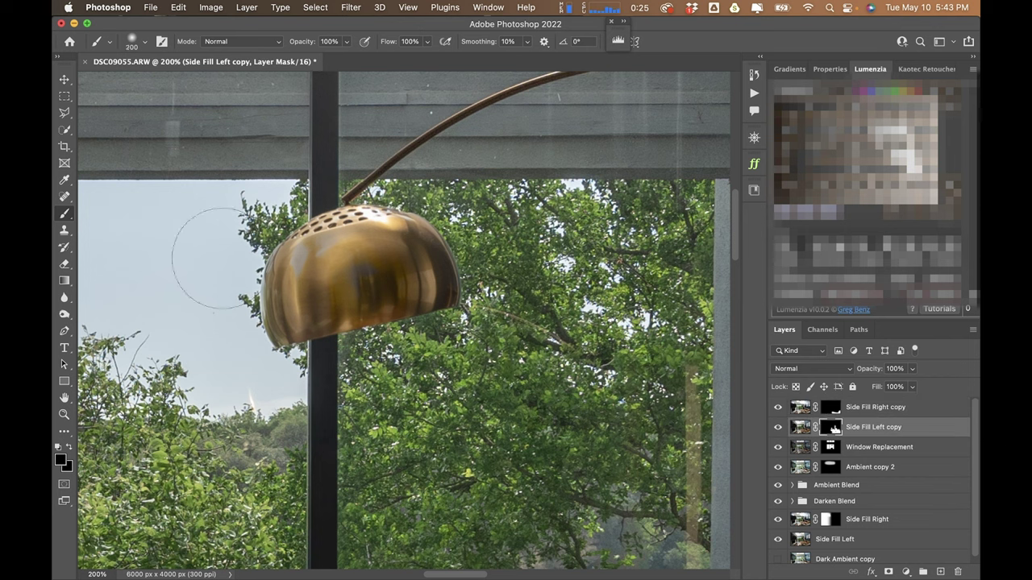
key("bracketleft")
key("bracketleft")
key("bracketleft")
mouse_move(348, 281)
left_mouse_down()
mouse_move(327, 297)
mouse_move(431, 258)
mouse_move(423, 242)
mouse_move(435, 242)
mouse_move(366, 206)
left_mouse_up()
- Select the brass lampshade with the Quick Selection tool, paint the mask white inside the selection, and deselect
key("w")
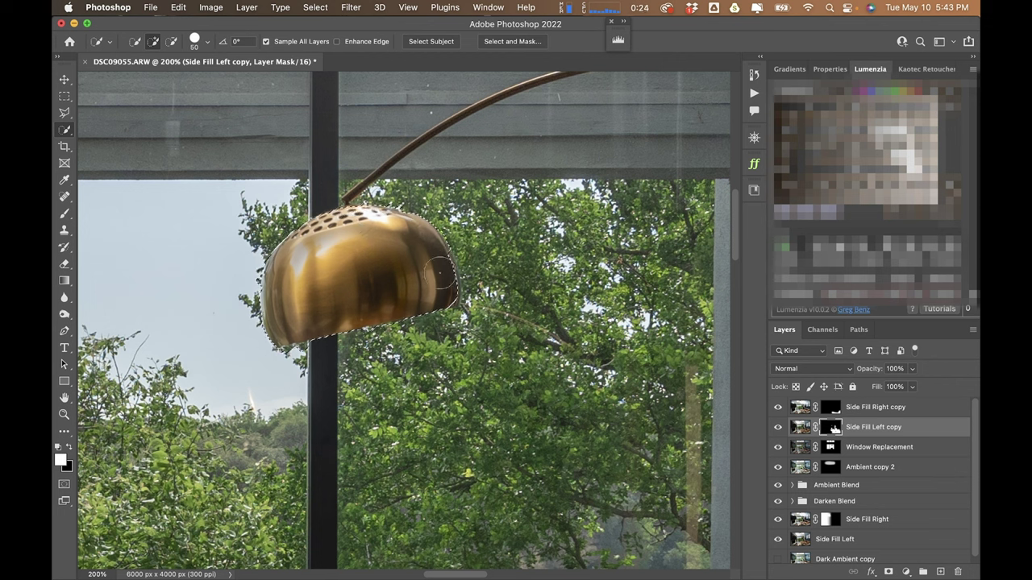
mouse_move(439, 266)
left_mouse_down()
mouse_move(455, 302)
mouse_move(407, 327)
left_mouse_up()
key("alt")
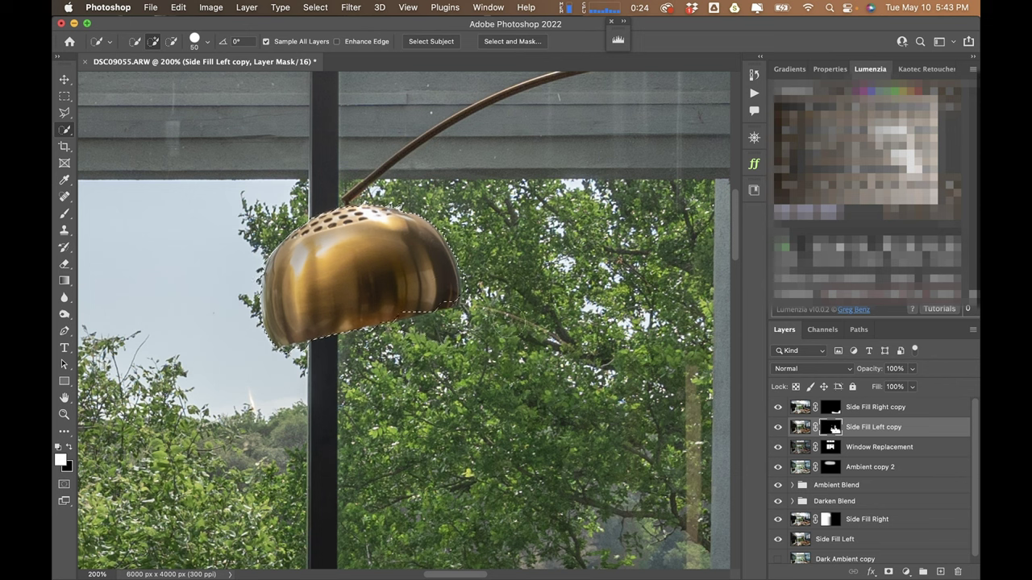
key("b")
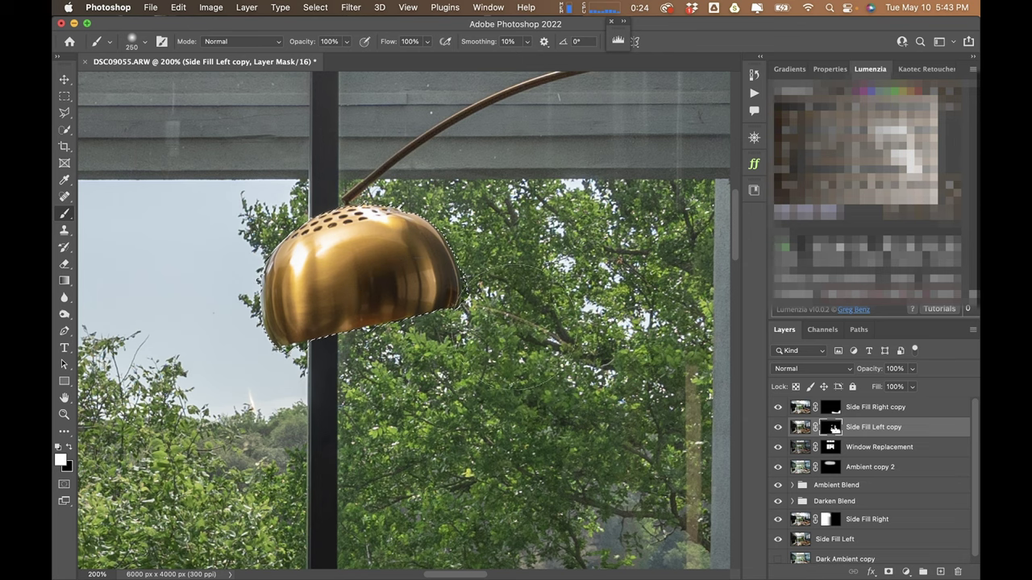
key("super+d")
- Paint the lamp's curved arm in front of the window into the Side Fill Left copy mask with a 20 px white brush
scroll(366, 294, "up", 5)
scroll(366, 294, "right", 2)
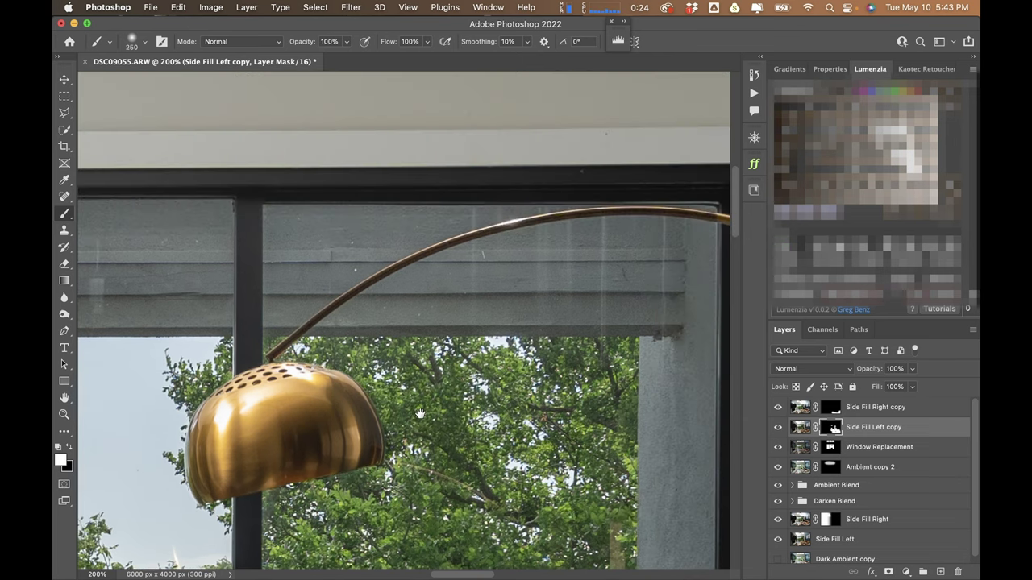
key("bracketleft")
key("bracketleft")
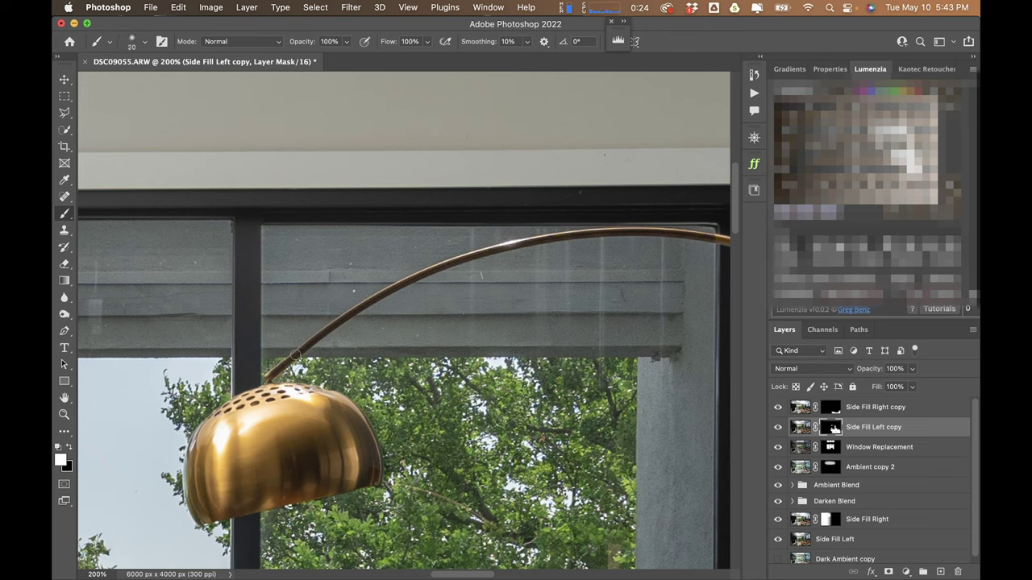
scroll(333, 327, "up", 2)
scroll(333, 326, "right", 2)
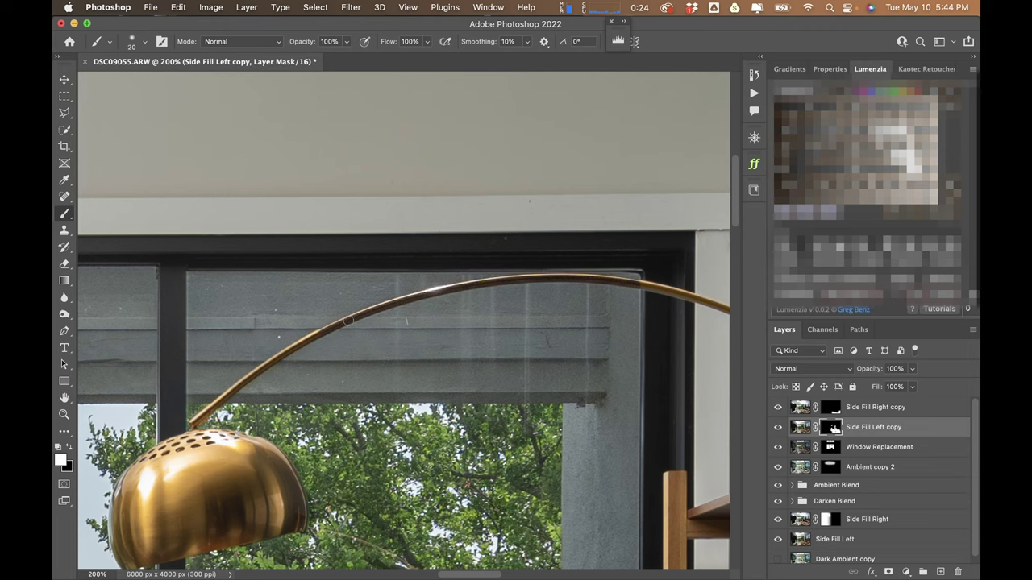
mouse_move(348, 321)
left_mouse_down()
mouse_move(424, 294)
mouse_move(559, 275)
mouse_move(688, 291)
mouse_move(626, 305)
mouse_move(417, 292)
mouse_move(460, 275)
left_mouse_up()
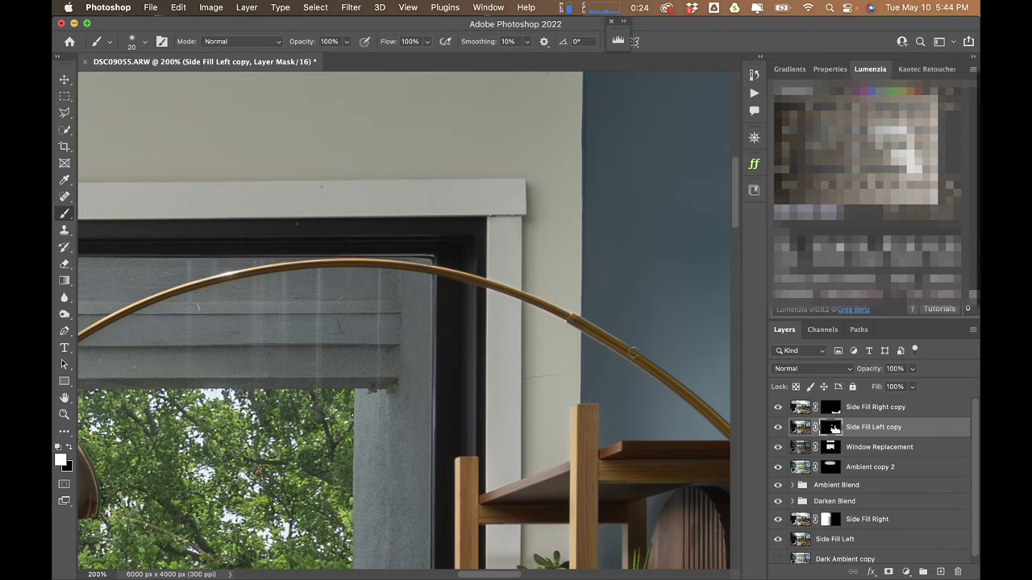
- Paint the rest of the lamp's curved arm, from the blue wall down to its post, white in the Side Fill Left copy mask
mouse_move(664, 388)
left_mouse_down()
mouse_move(449, 301)
mouse_move(466, 306)
left_mouse_up()
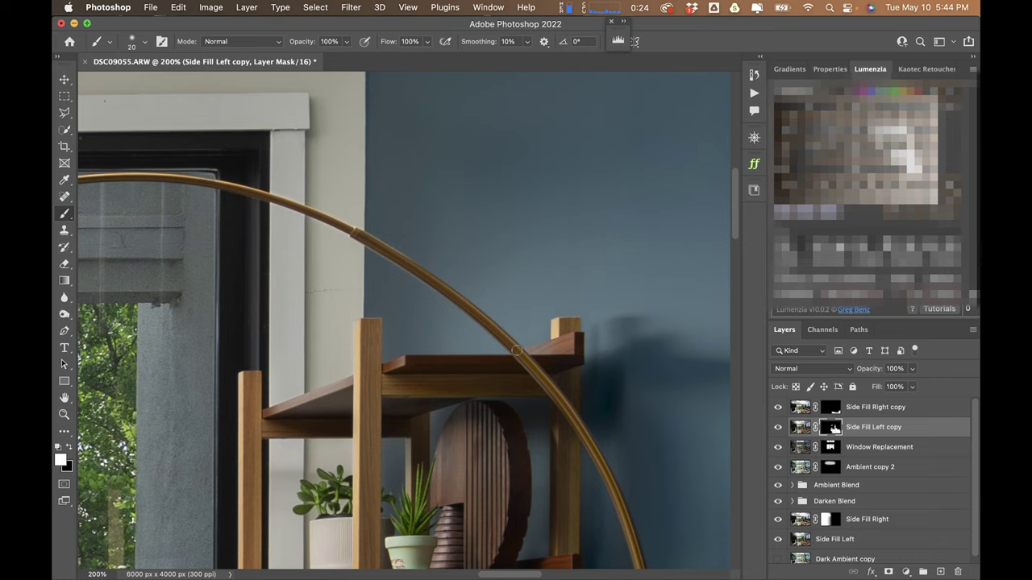
left_click_drag(585, 425, 471, 319)
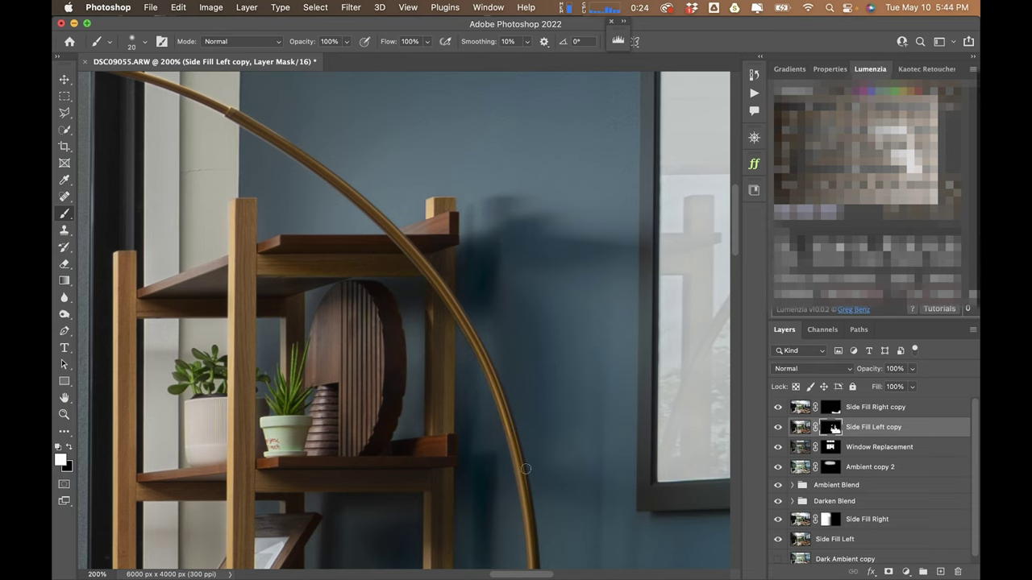
left_click_drag(525, 468, 486, 325)
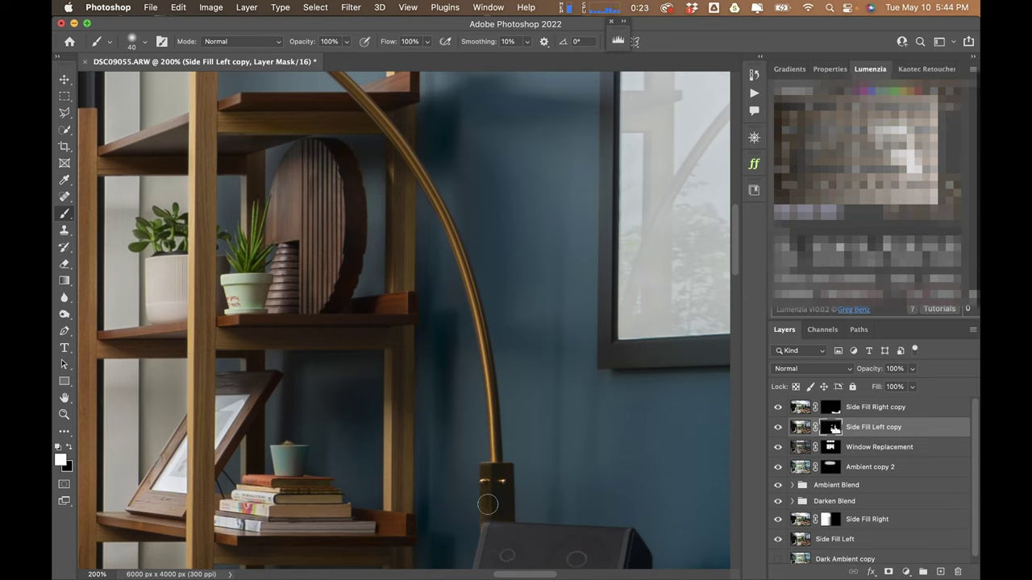
left_click_drag(521, 499, 501, 319)
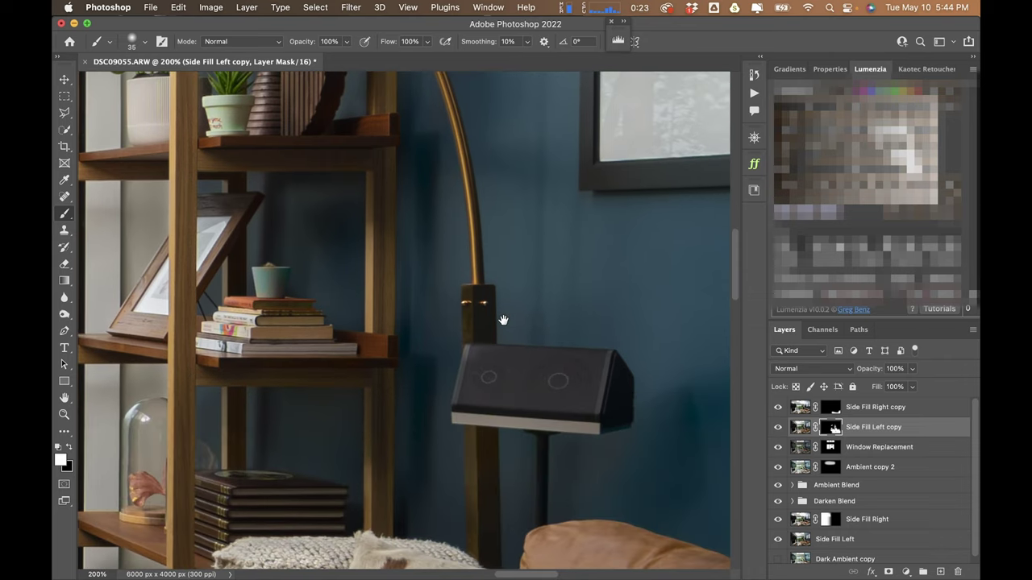
- Select the black speaker beside the lamp post with Quick Selection, paint it white in the Side Fill Left copy mask, and deselect
key("w")
key("bracketleft")
key("bracketleft")
key("bracketleft")
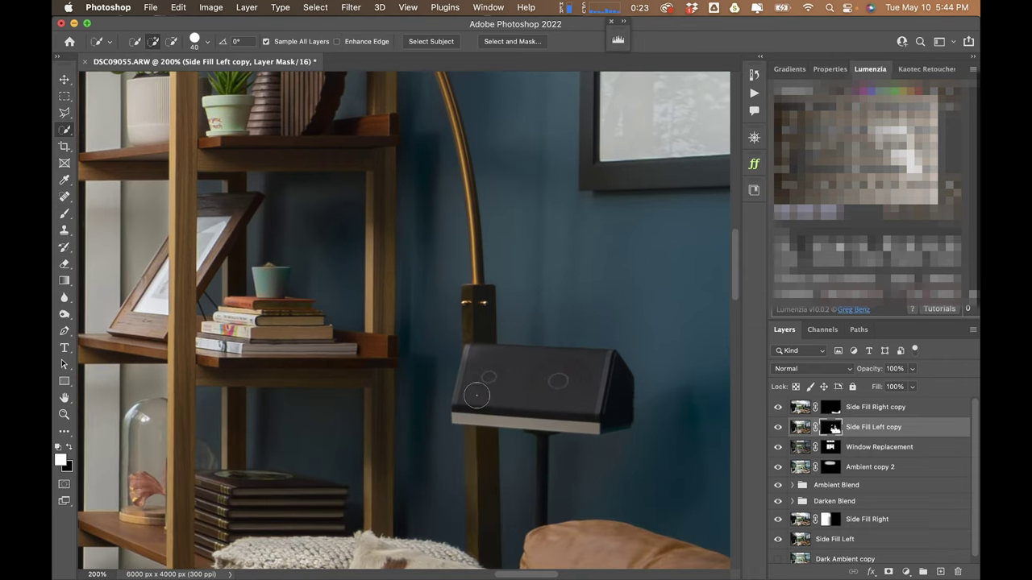
mouse_move(476, 401)
left_mouse_down()
mouse_move(554, 406)
mouse_move(473, 376)
mouse_move(468, 396)
mouse_move(474, 355)
left_mouse_up()
key("bracketleft")
key("bracketleft")
key("bracketleft")
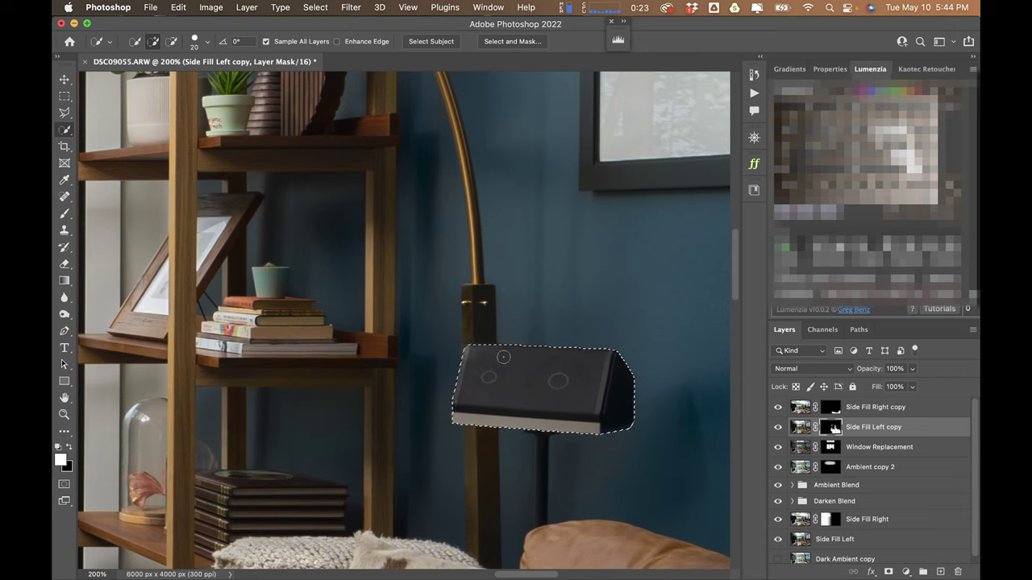
key("b")
left_click_drag(506, 373, 610, 357)
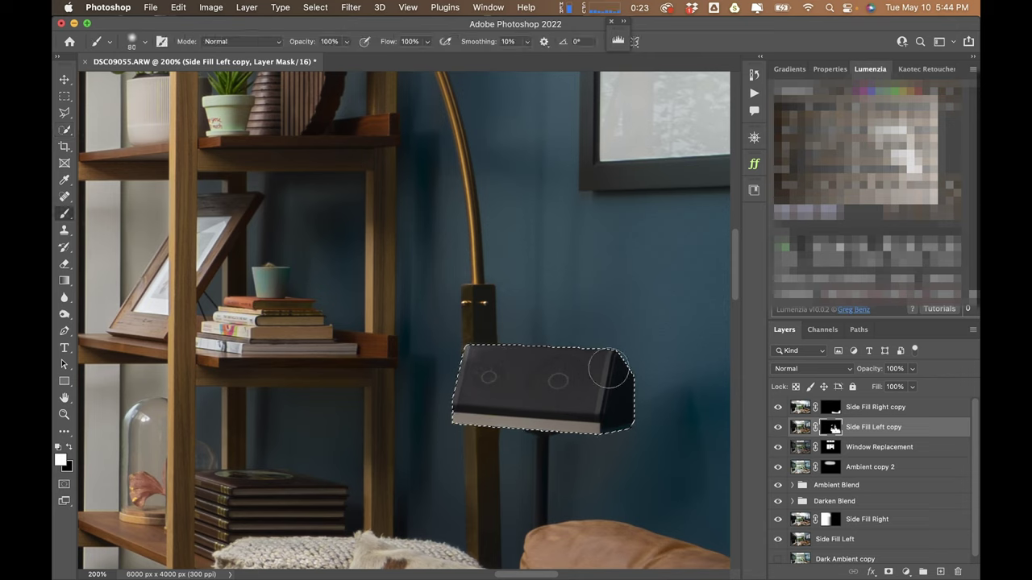
key("bracketright")
key("bracketright")
key("bracketright")
key("bracketright")
key("bracketright")
key("bracketright")
key("bracketright")
key("bracketright")
key("bracketright")
key("bracketright")
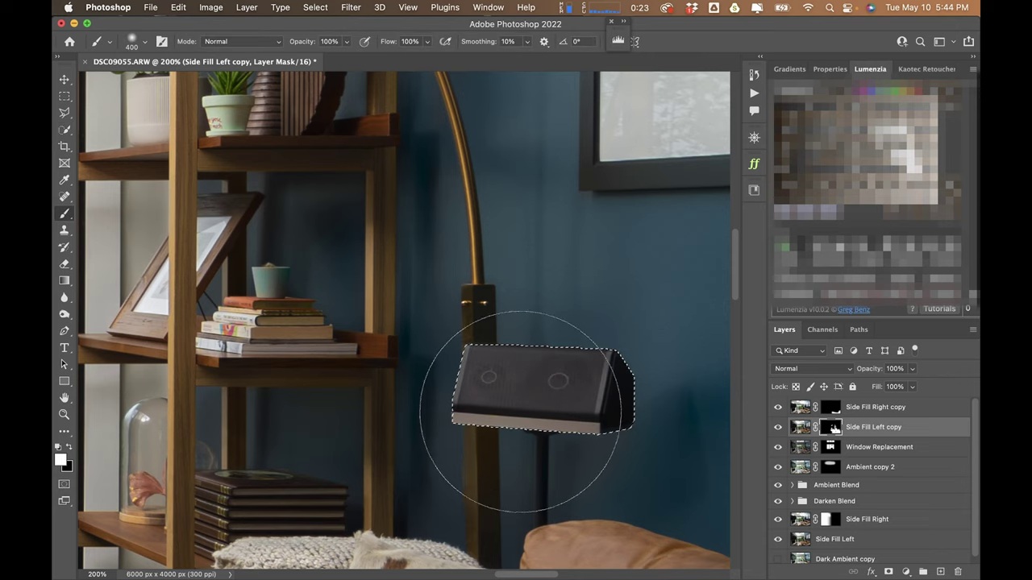
key("super+d")
key("super+0")
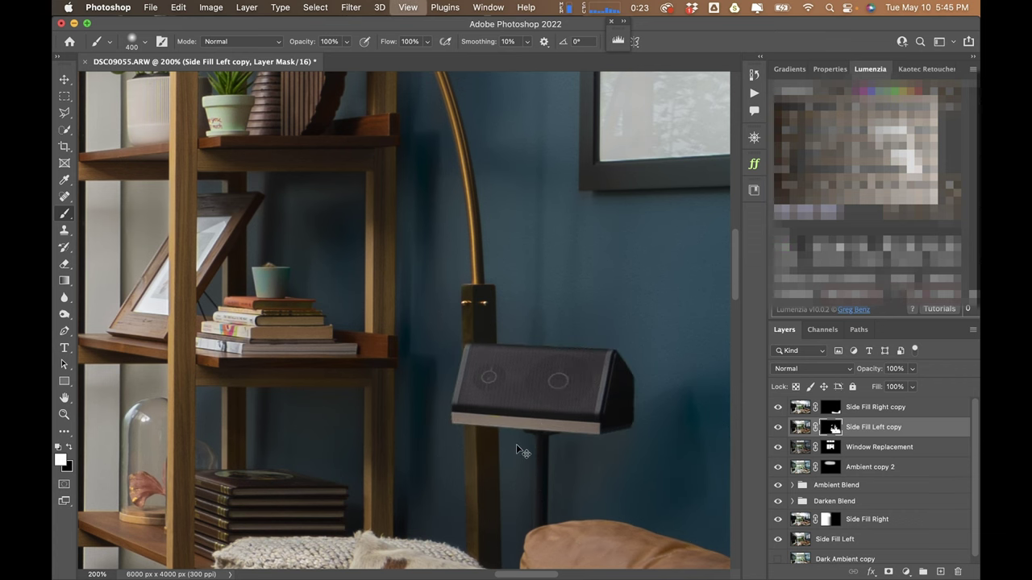
- Paint the soundbar below the TV white in the Side Fill Right copy mask with a 125 px brush
scroll(101, 360, "up", 5)
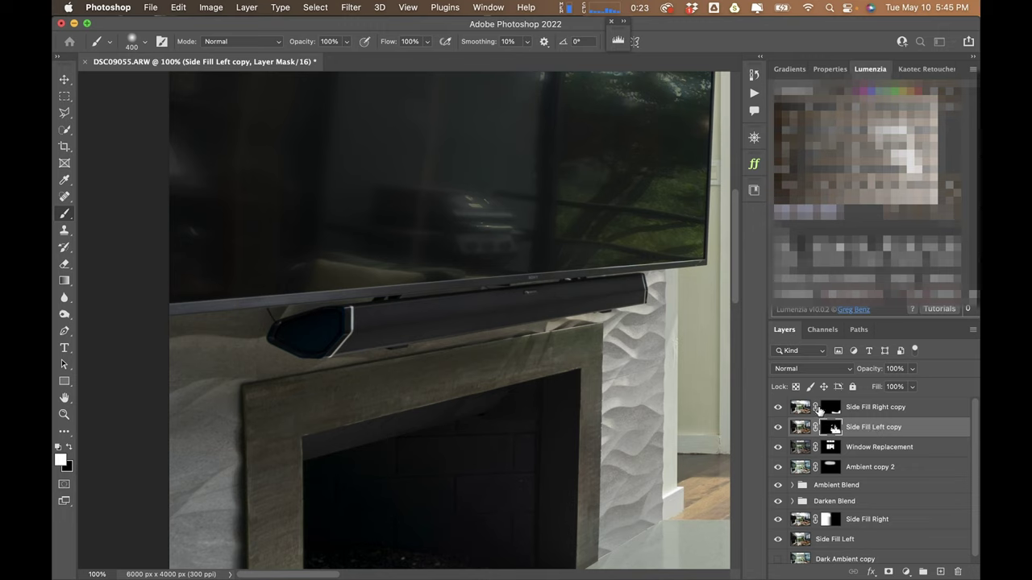
left_click(824, 408)
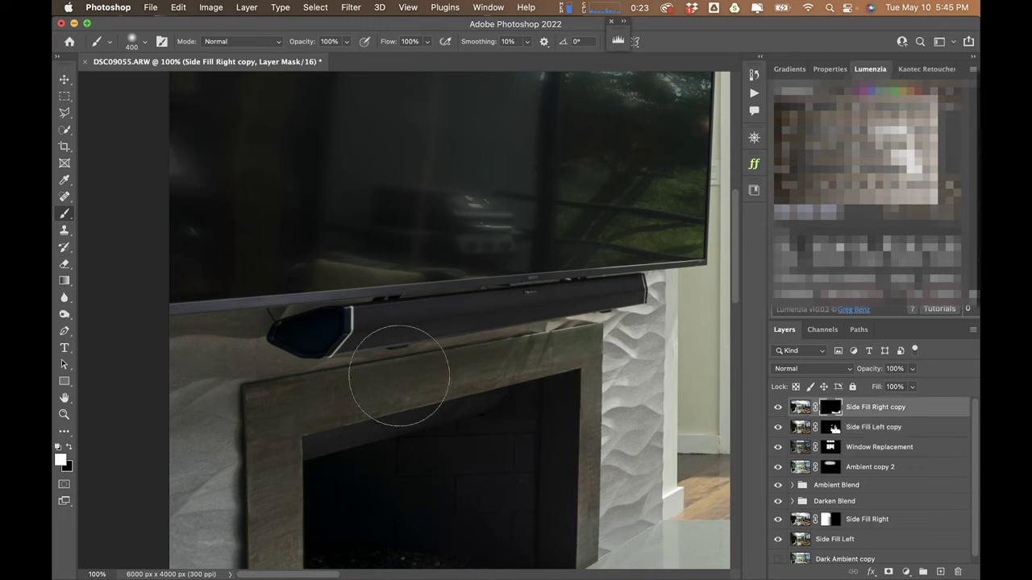
key("bracketleft")
key("bracketleft")
key("bracketleft")
key("bracketleft")
key("bracketleft")
key("bracketleft")
left_click(315, 329, "shift")
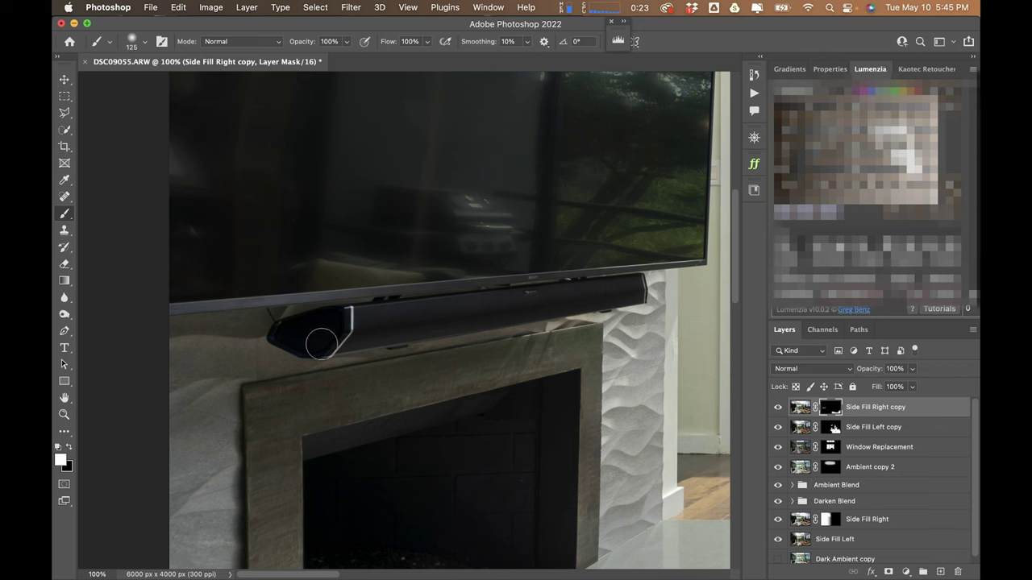
left_click(517, 310, "shift")
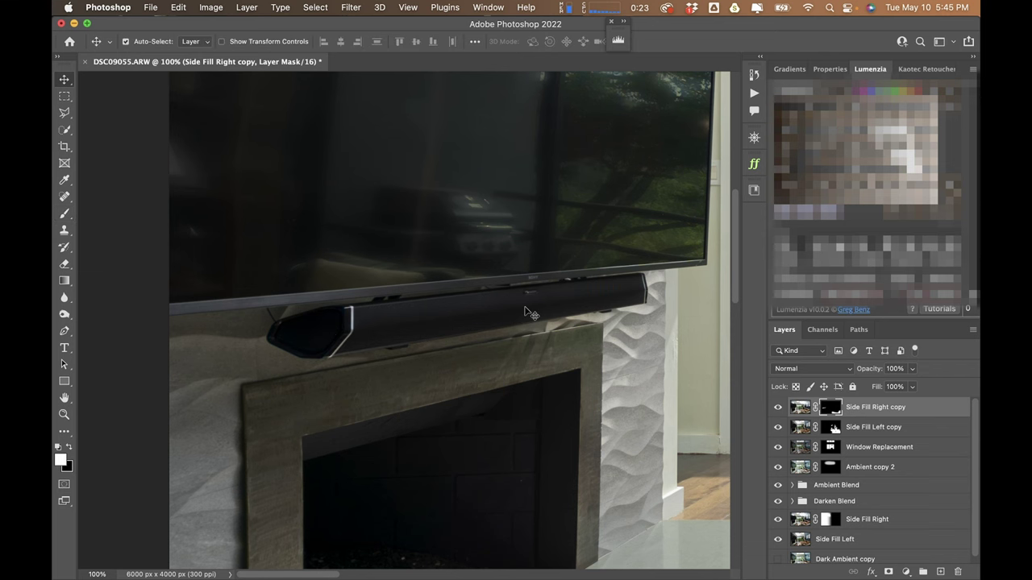
- Compare the whole photo with the layers from Ambient copy 2 up to Side Fill Right copy hidden and shown
key("super+0")
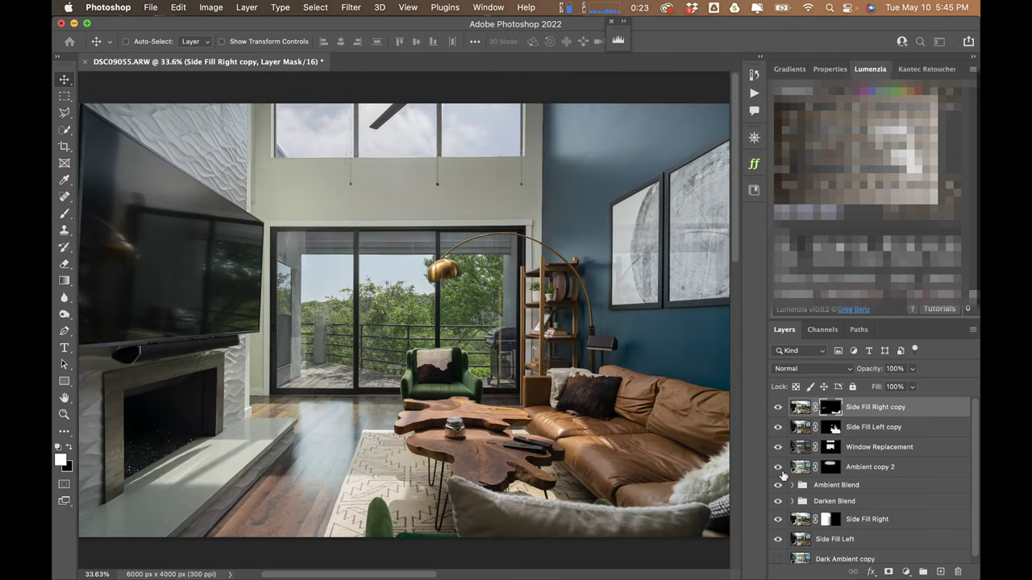
left_click_drag(781, 473, 780, 409)
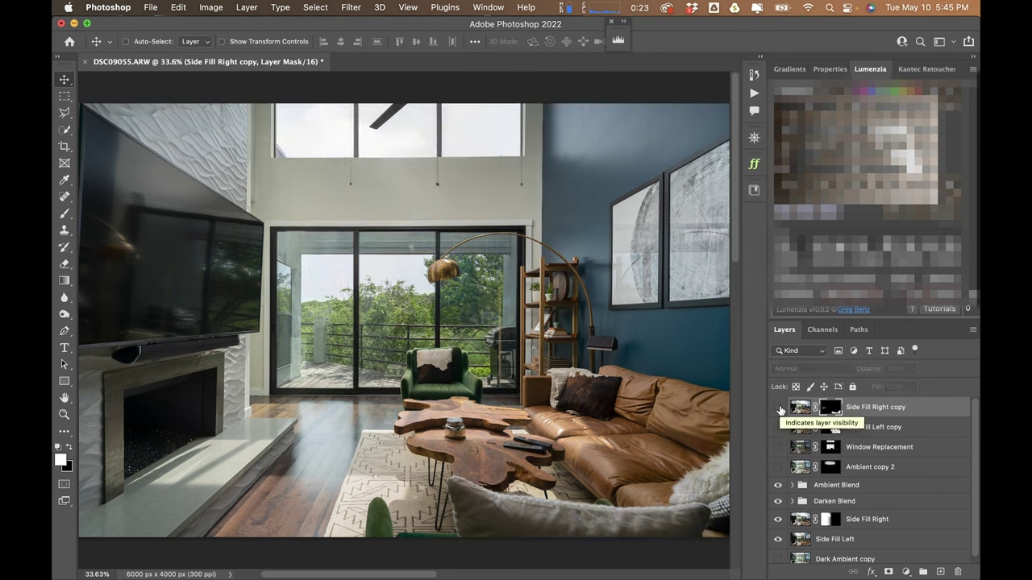
left_click_drag(780, 410, 778, 468)
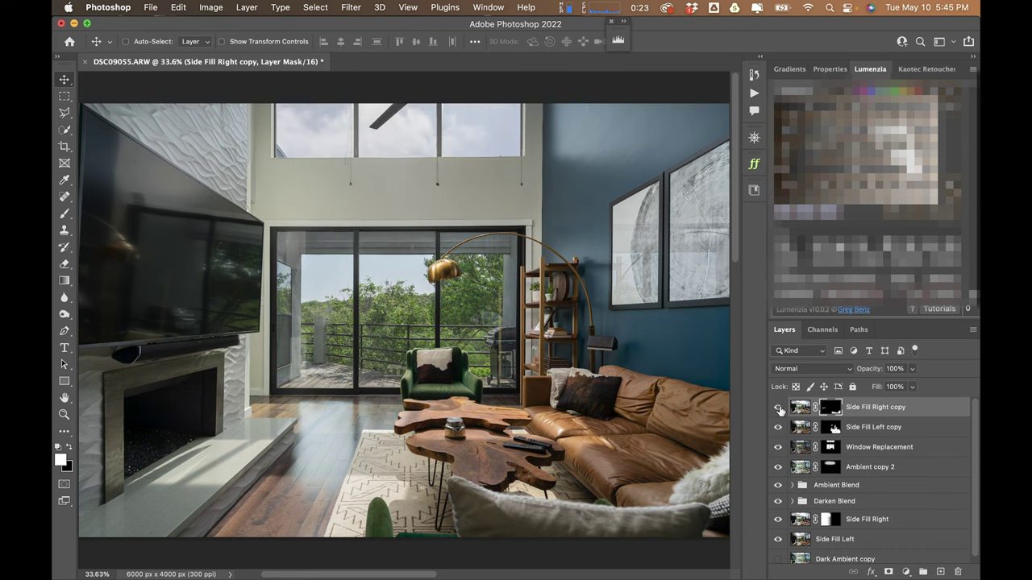
- Examine the reflections in the framed prints with the Side Fill Right copy mask disabled and enabled
scroll(627, 369, "right", 5)
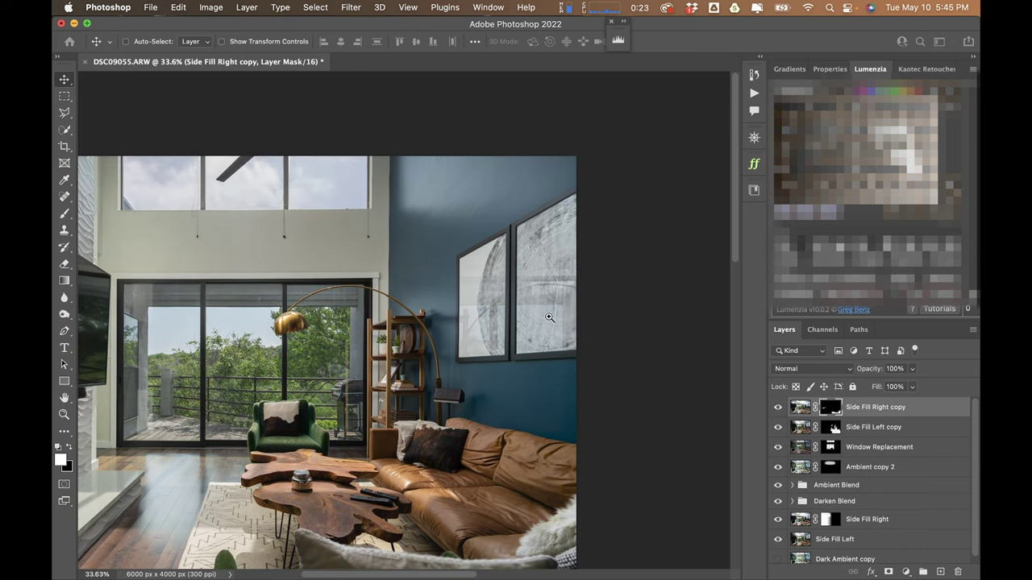
left_click(549, 317)
left_click(525, 326)
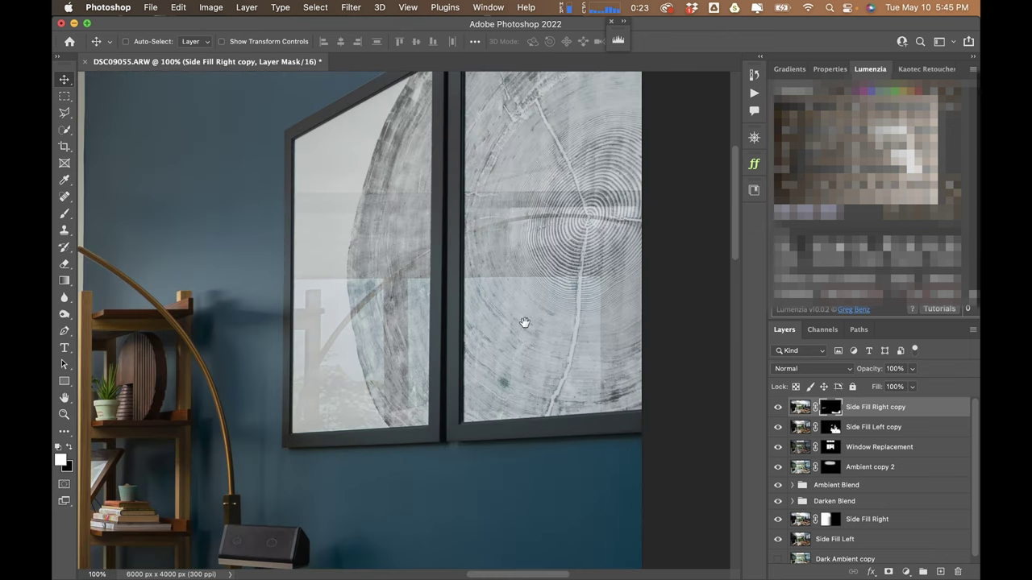
left_click_drag(525, 323, 577, 403)
scroll(579, 372, "up", 3)
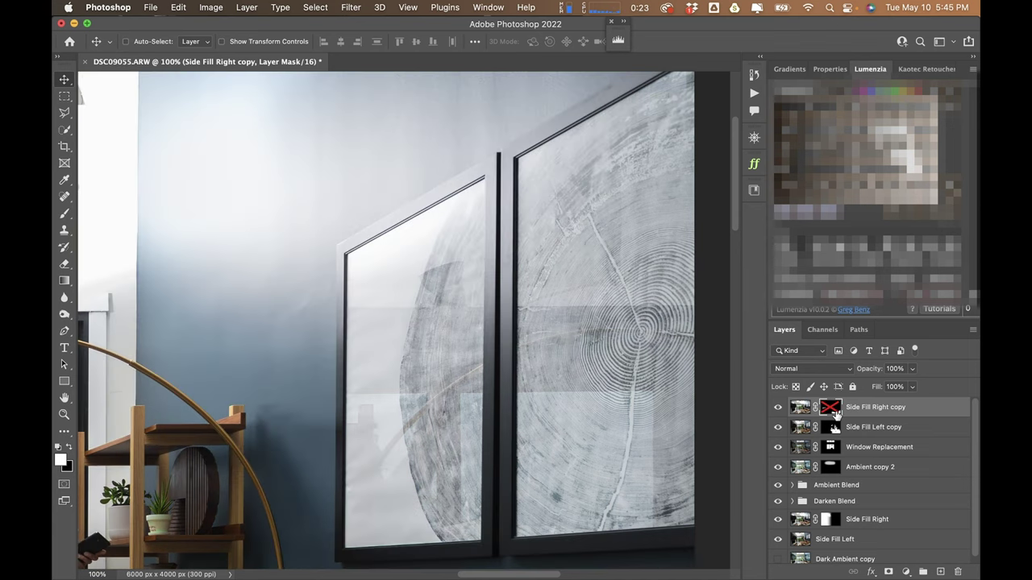
left_click(830, 407, "shift")
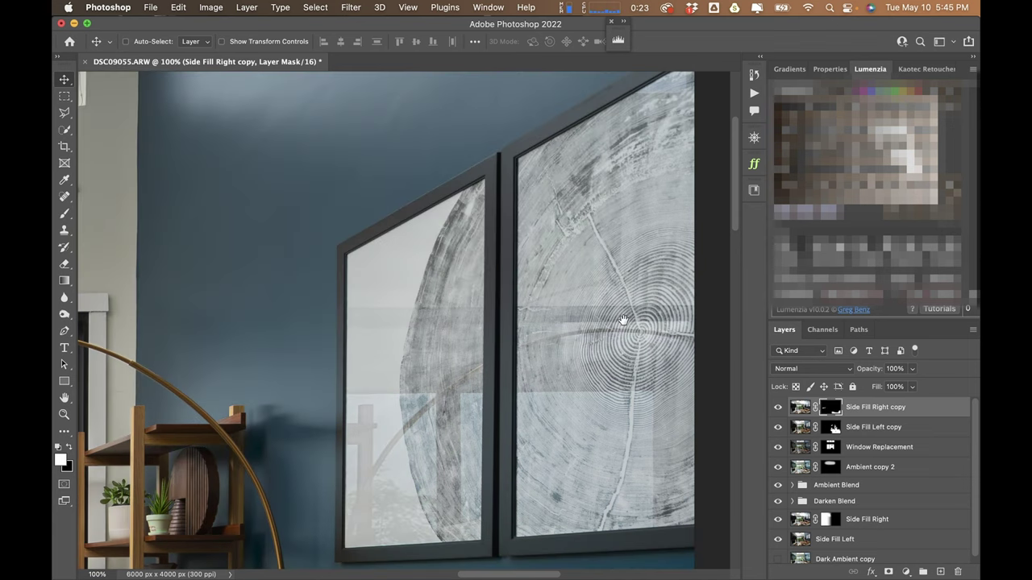
- Trace the larger tree-ring print inside its frame with the Pen tool and convert the path to a selection
scroll(621, 323, "up", 5)
key("p")
scroll(617, 324, "up", 3)
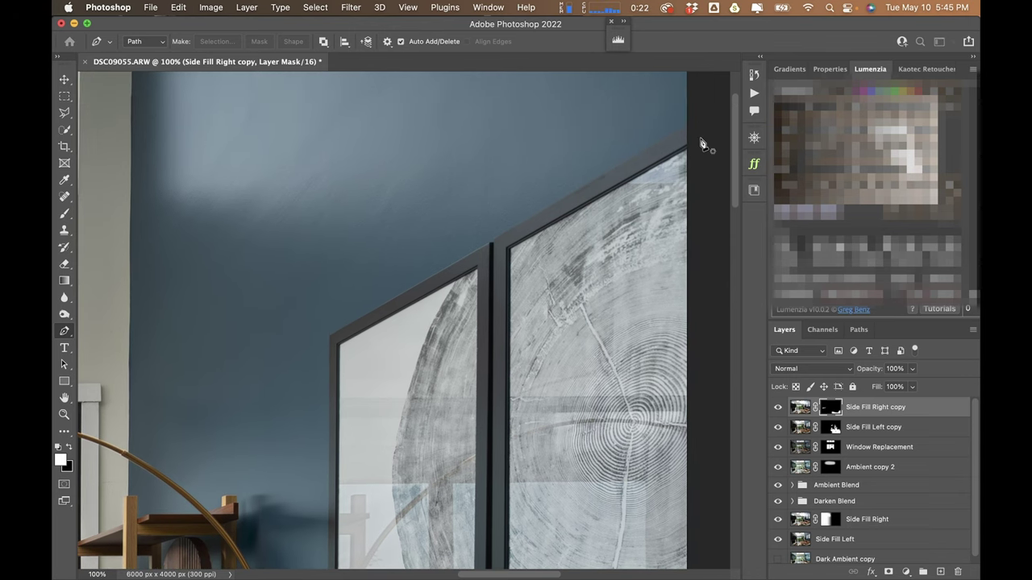
left_click(703, 136)
scroll(520, 322, "down", 20)
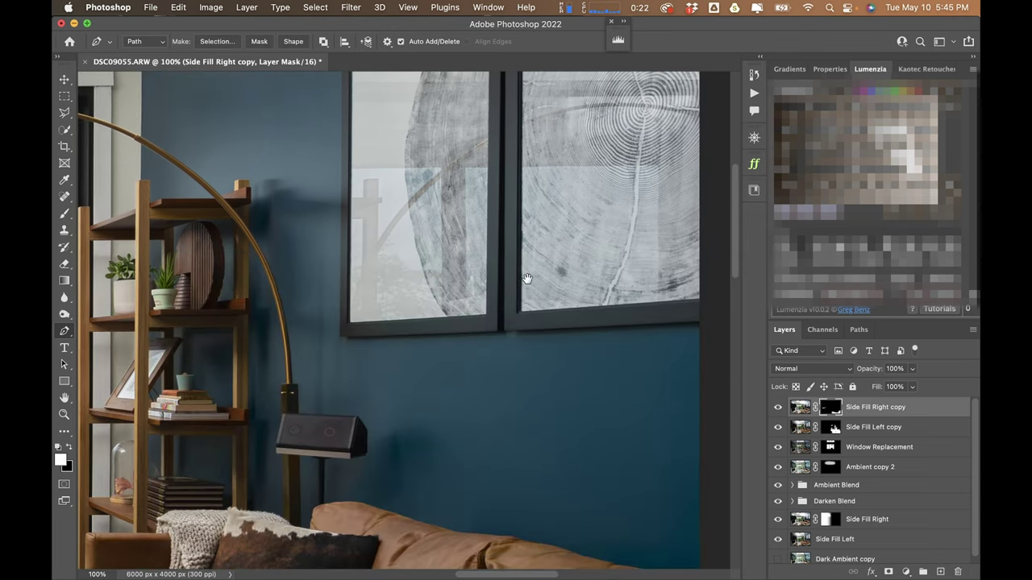
left_click(521, 312)
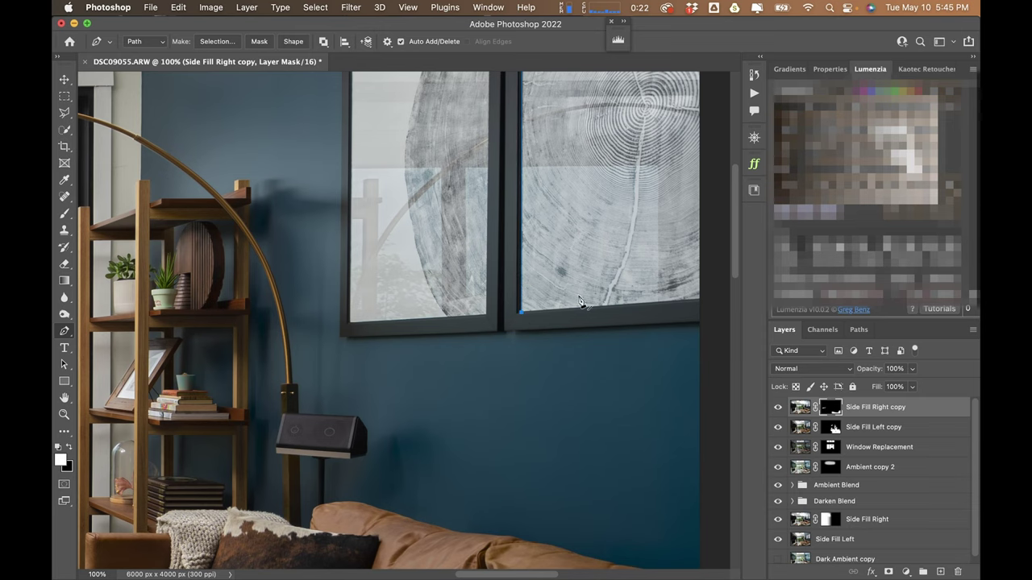
left_click(716, 300)
left_click_drag(709, 265, 680, 519)
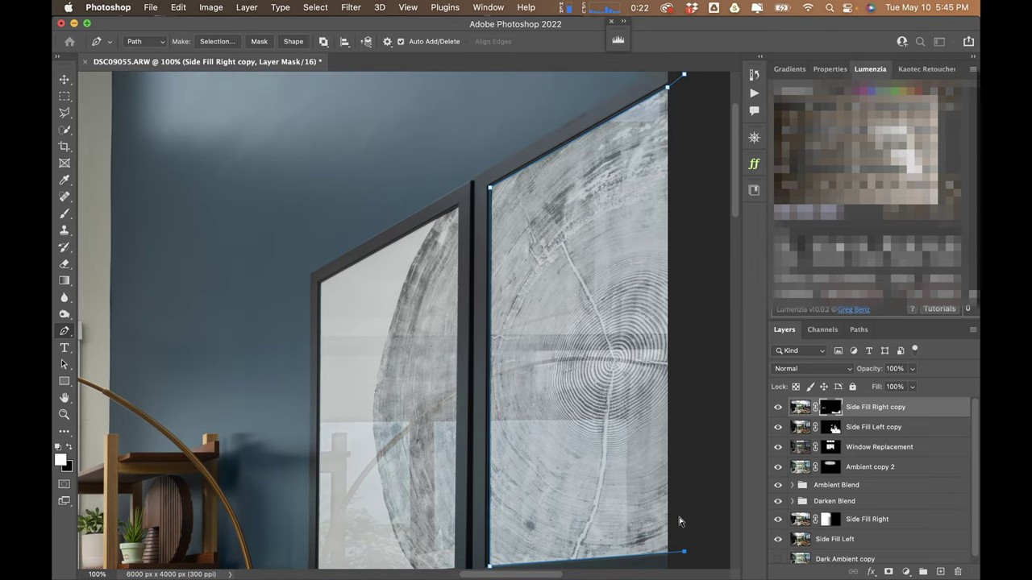
key("ctrl+Return")
- Trace the smaller framed print with the Pen tool and add the path to the existing selection
scroll(677, 515, "down", 3)
scroll(678, 515, "left", 5)
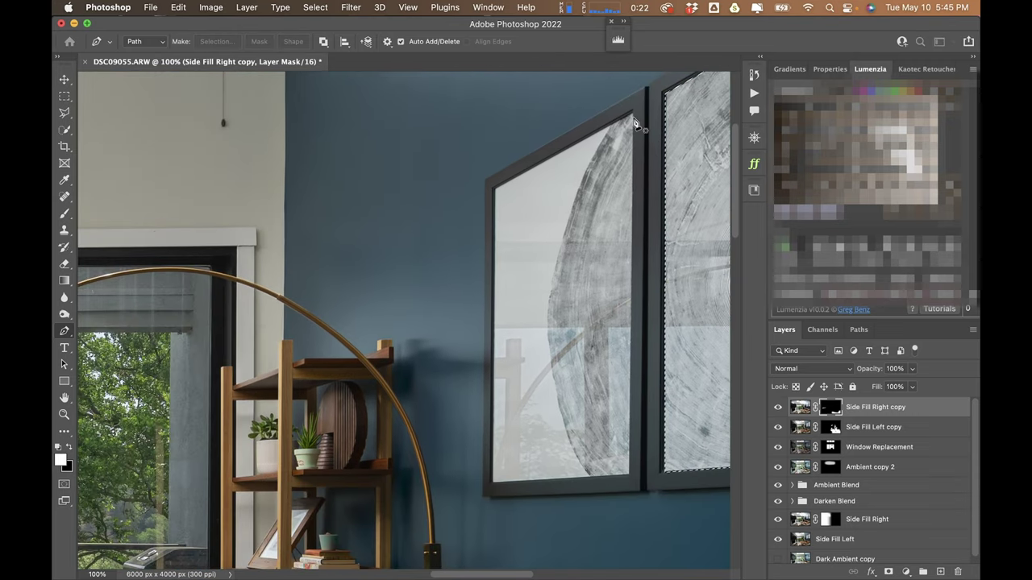
left_click(632, 113)
left_click(493, 190)
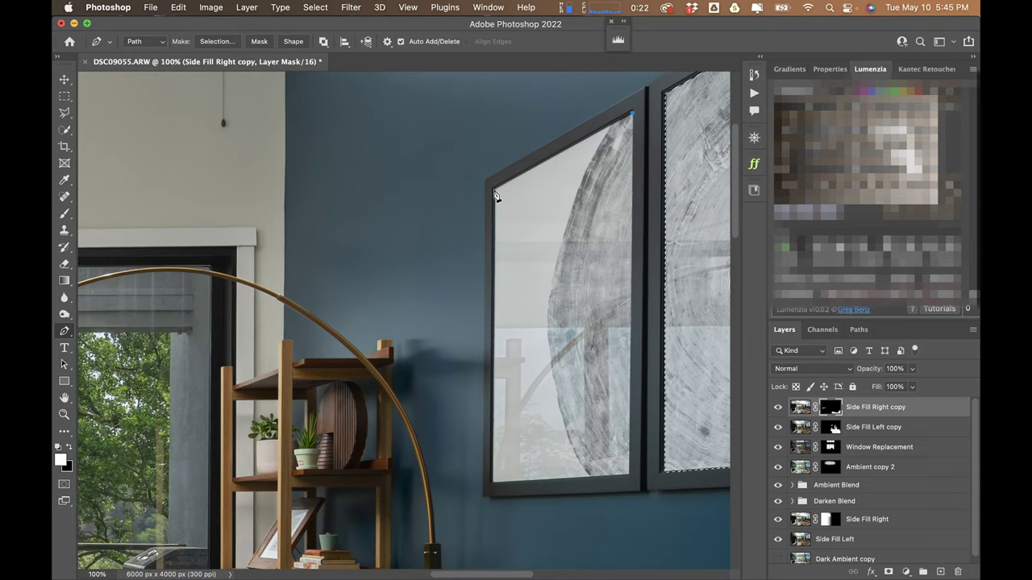
left_click(491, 483)
left_click(628, 475)
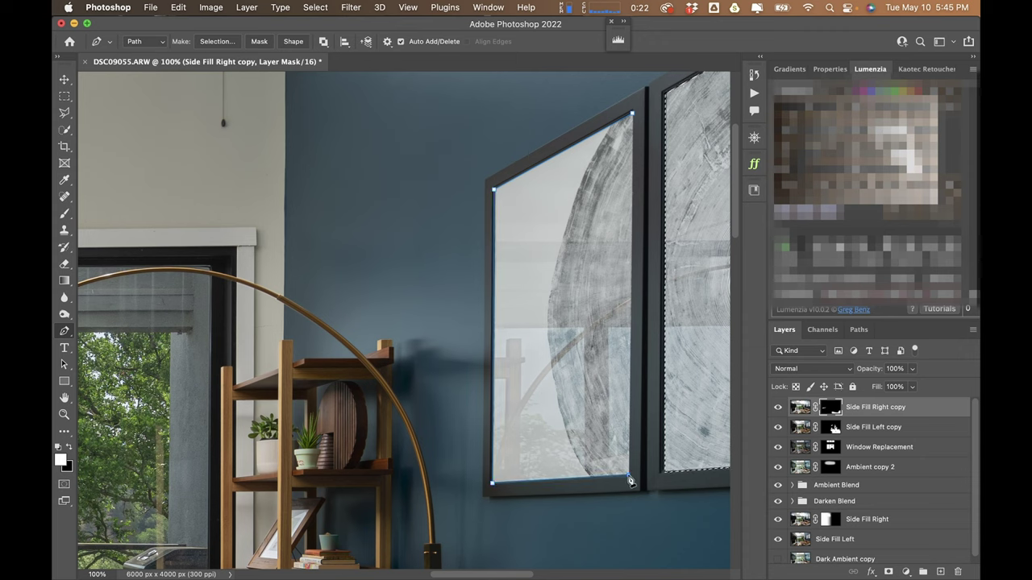
key("super+Return")
left_click_drag(637, 189, 401, 307)
left_click_drag(444, 334, 456, 315)
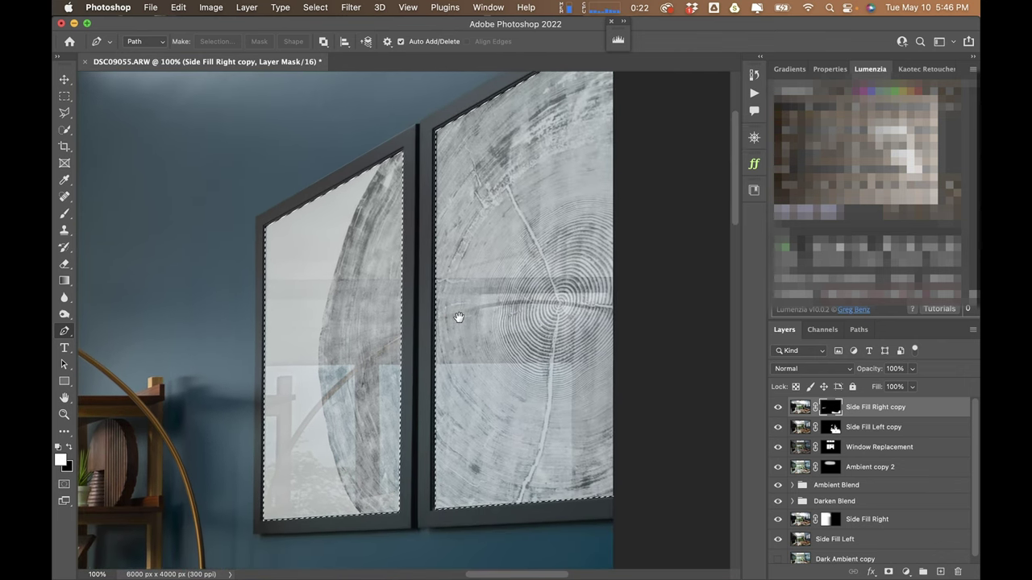
- Fill both selected prints with white in the Side Fill Right copy mask and deselect
key("b")
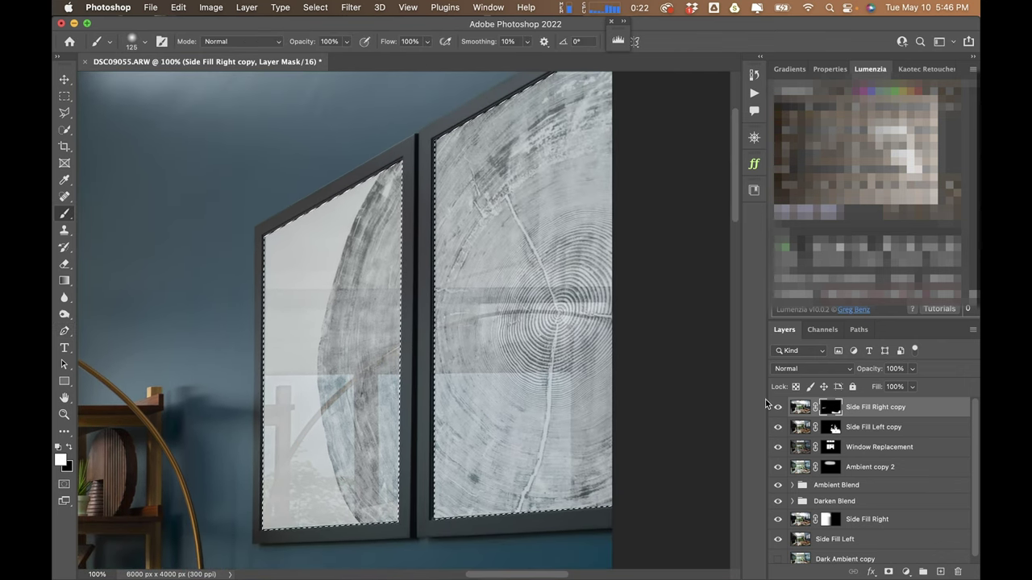
key("alt+BackSpace")
key("super+d")
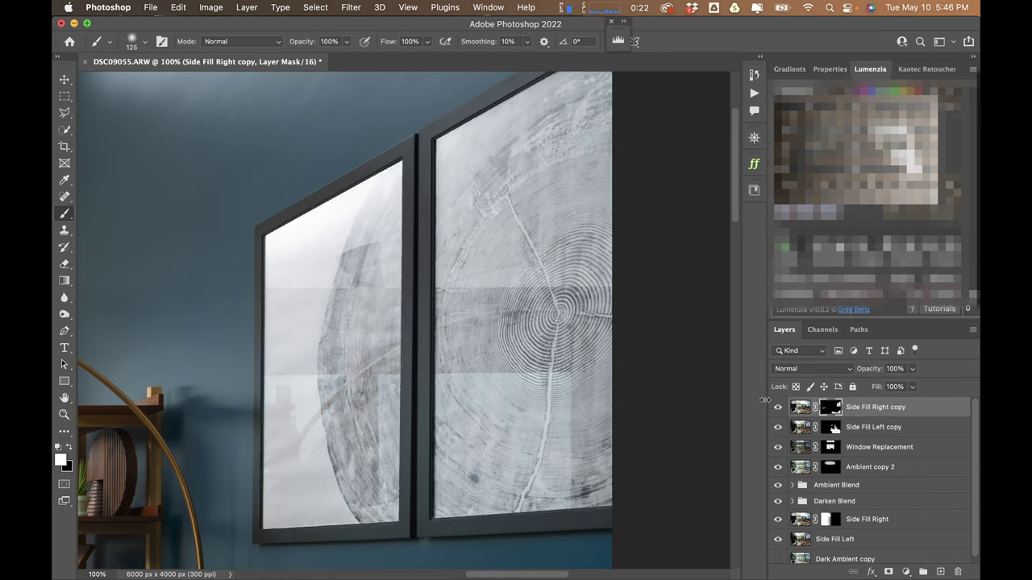
- Compare the prints before and after the mask fill by undoing and redoing it, keeping the fill and deselecting
key("super+z")
key("super+z")
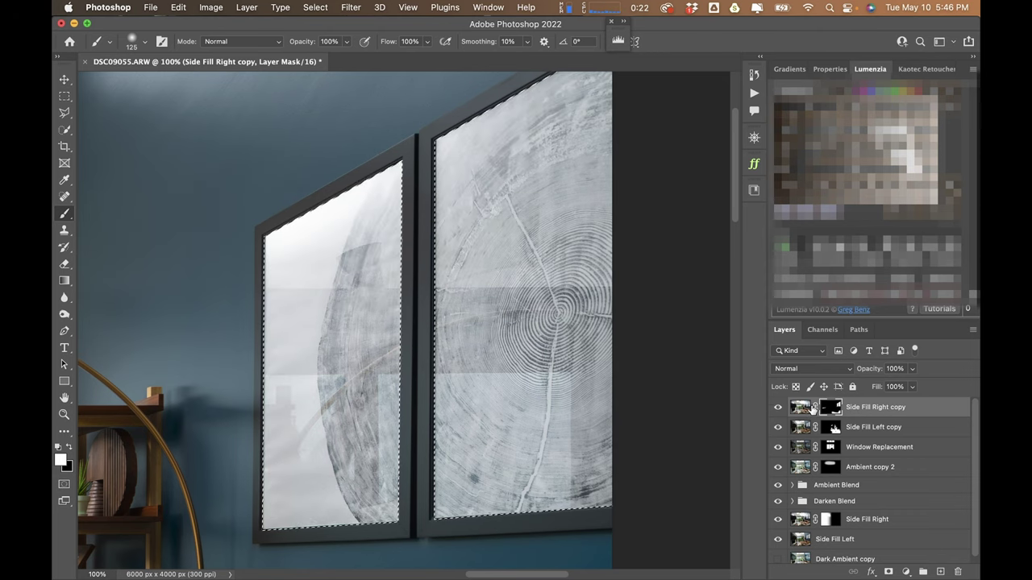
key("super+shift+z")
key("super+z")
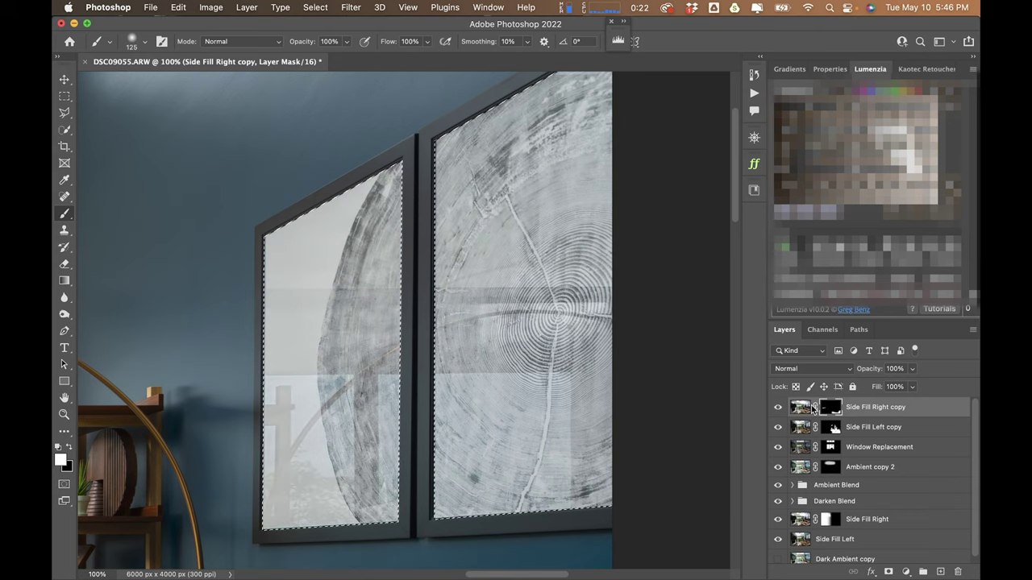
key("super+shift+z")
key("super+d")
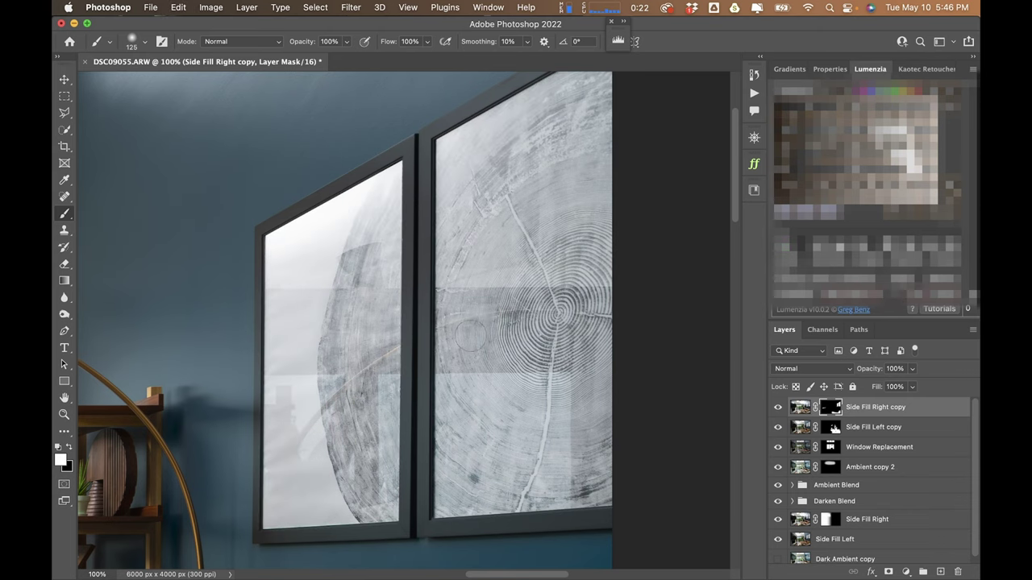
- Trace the inner edge of the larger print's frame with the Pen tool, extending the path past the photo's right edge
key("p")
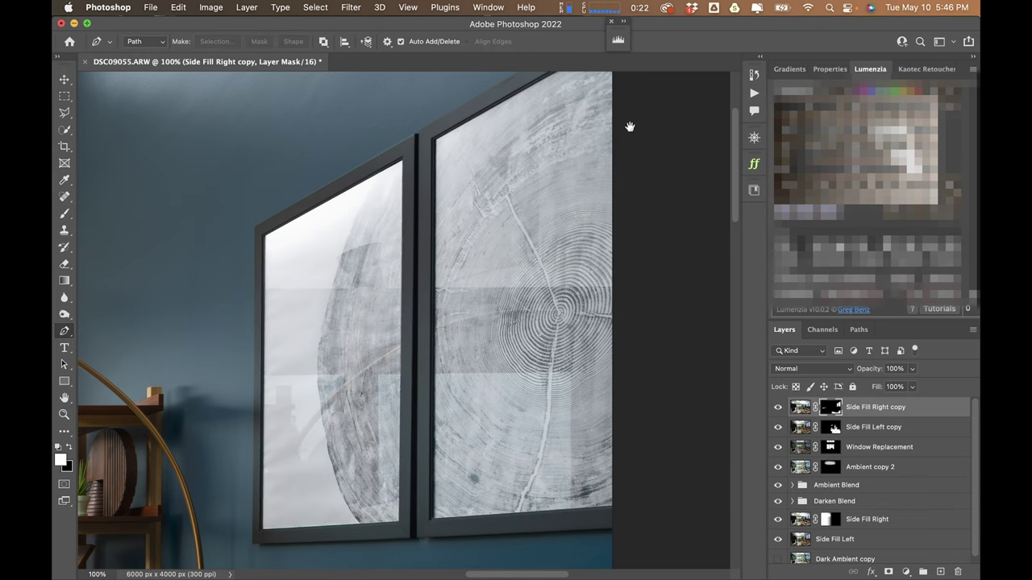
left_click_drag(626, 126, 636, 205)
left_click(642, 99)
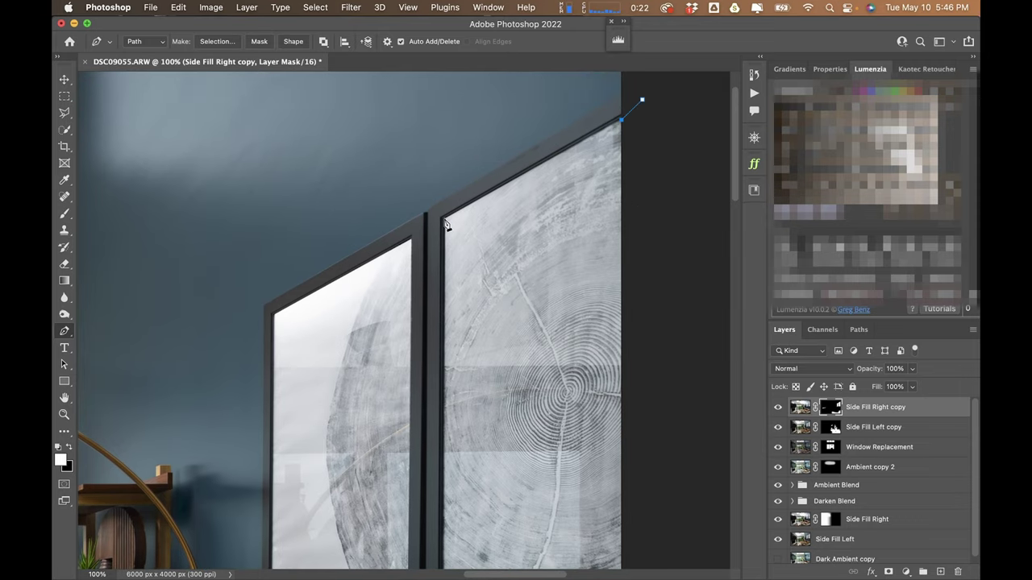
left_click_drag(502, 305, 487, 109)
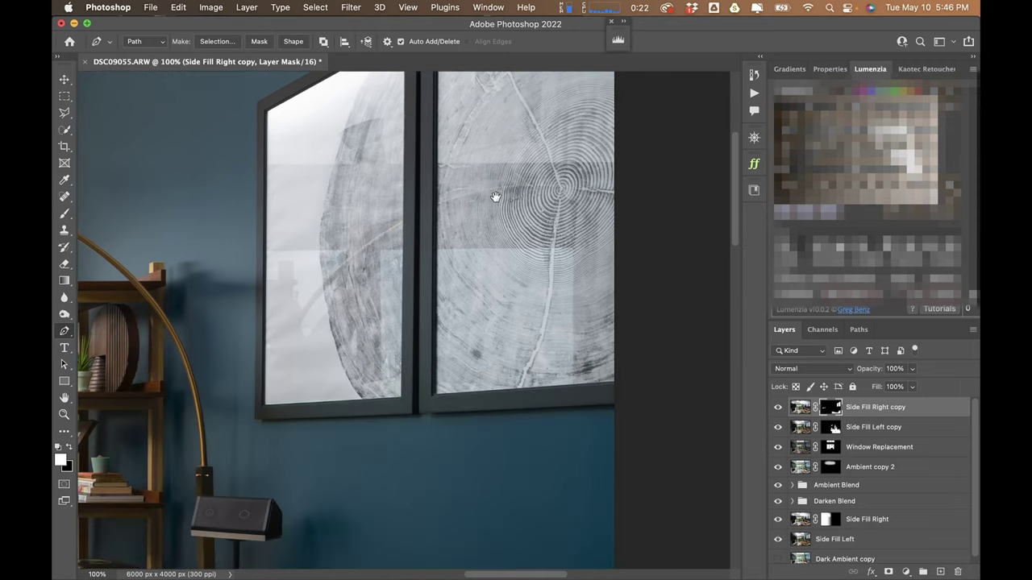
left_click(435, 396)
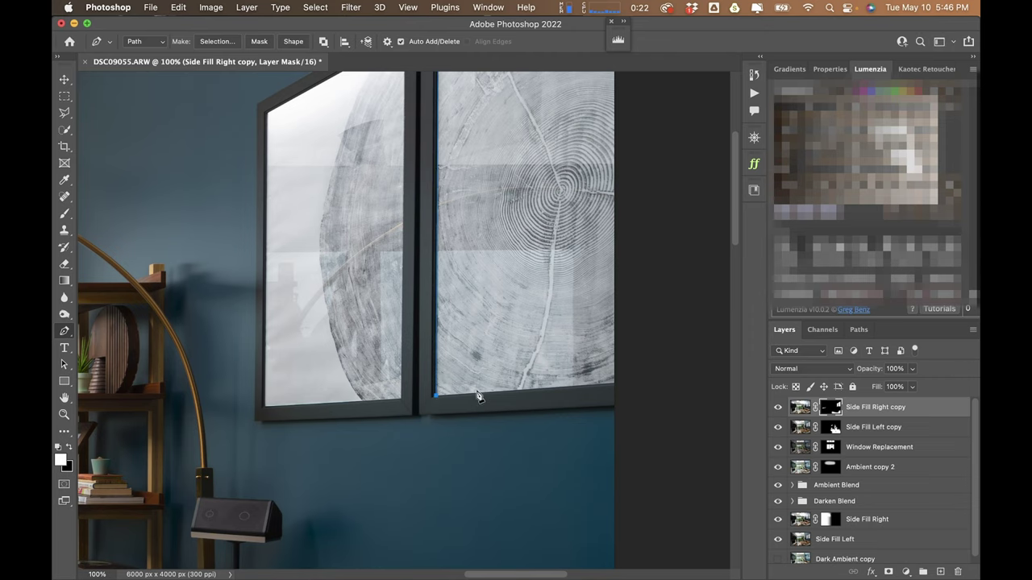
left_click_drag(600, 315, 610, 281)
left_click(638, 364)
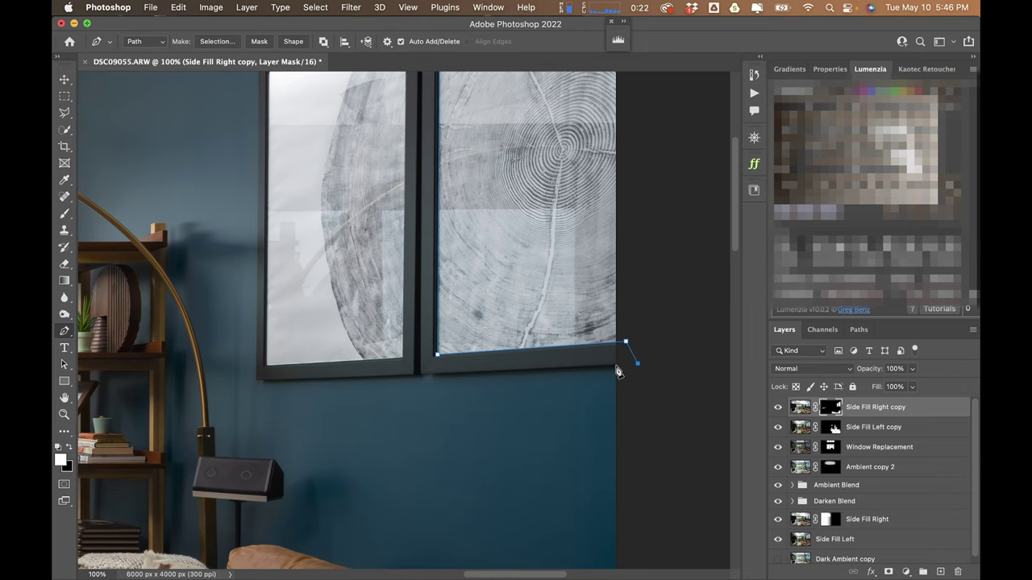
- Continue the path around the outer edge of both picture frames, close it and convert it to a selection
left_click(616, 366)
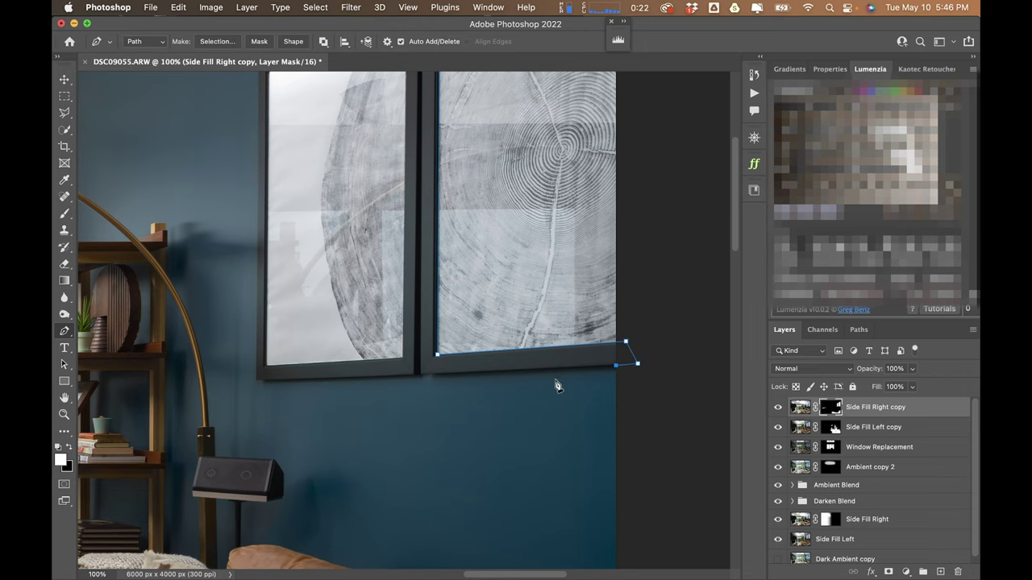
left_click(256, 382)
scroll(249, 363, "up", 5)
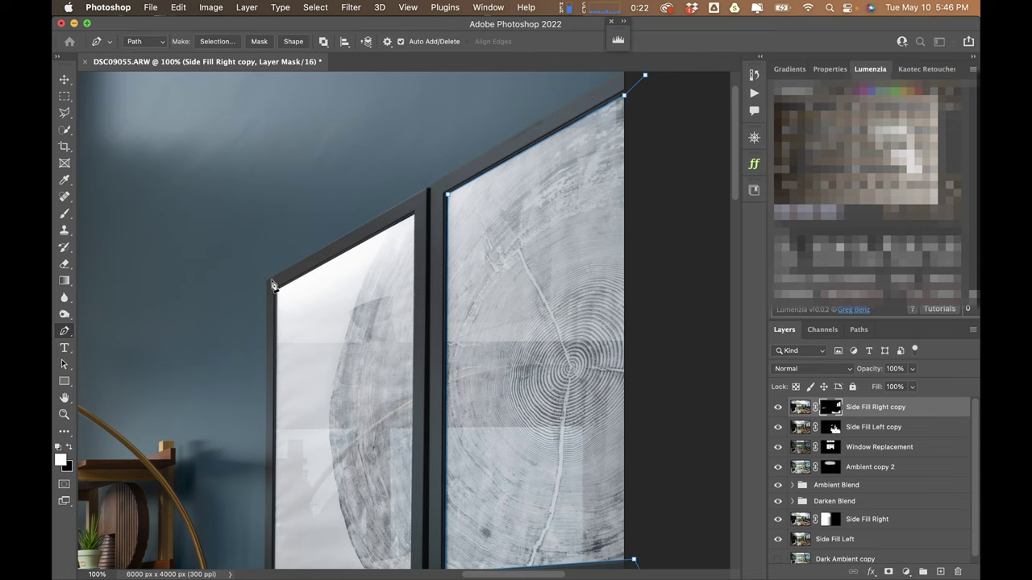
left_click(267, 282)
left_click_drag(516, 183, 484, 261)
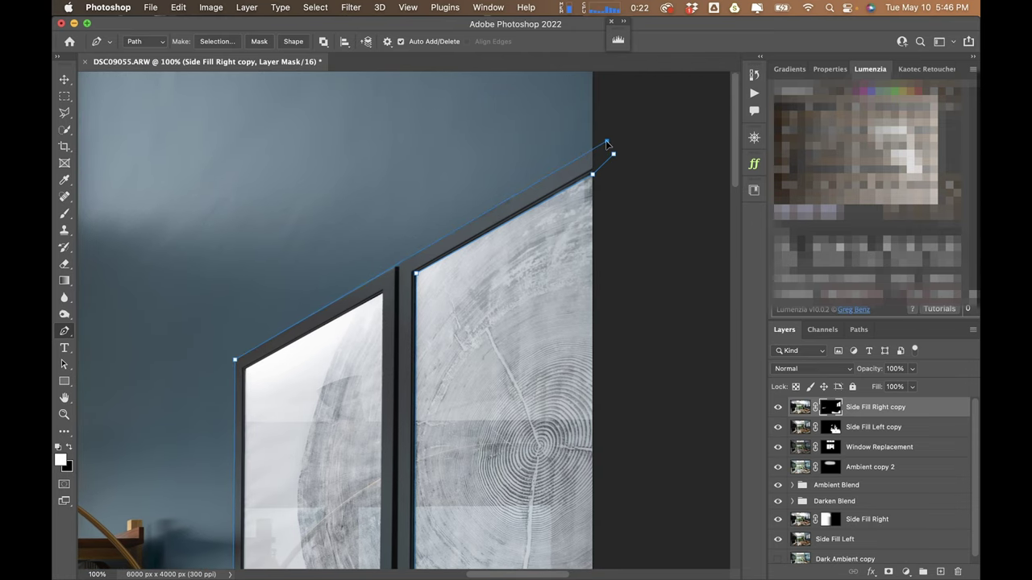
left_click(616, 150)
key("super+Return")
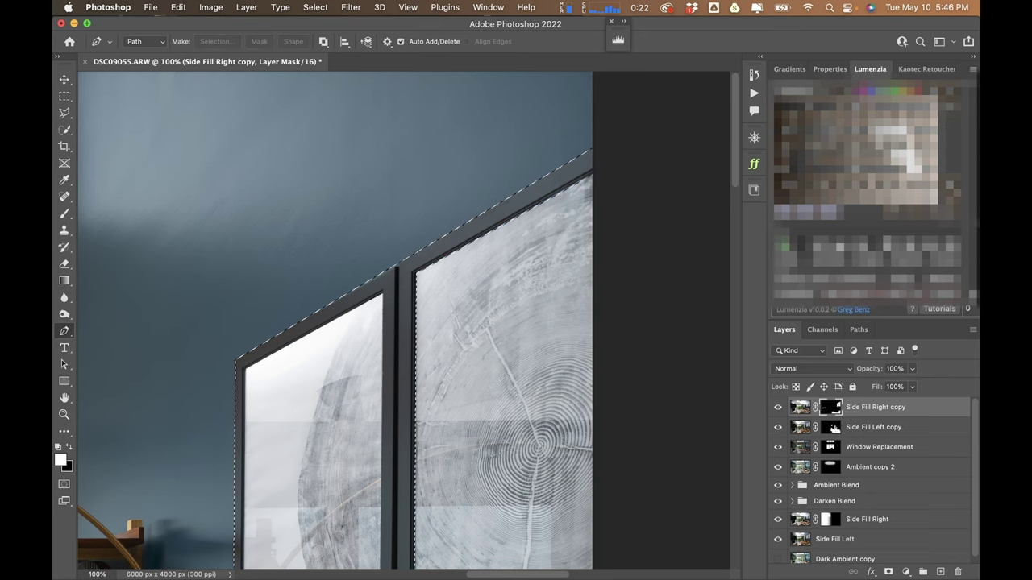
- Subtract the smaller print inside its frame from the frame selection with the Polygonal Lasso
left_click_drag(553, 357, 595, 219)
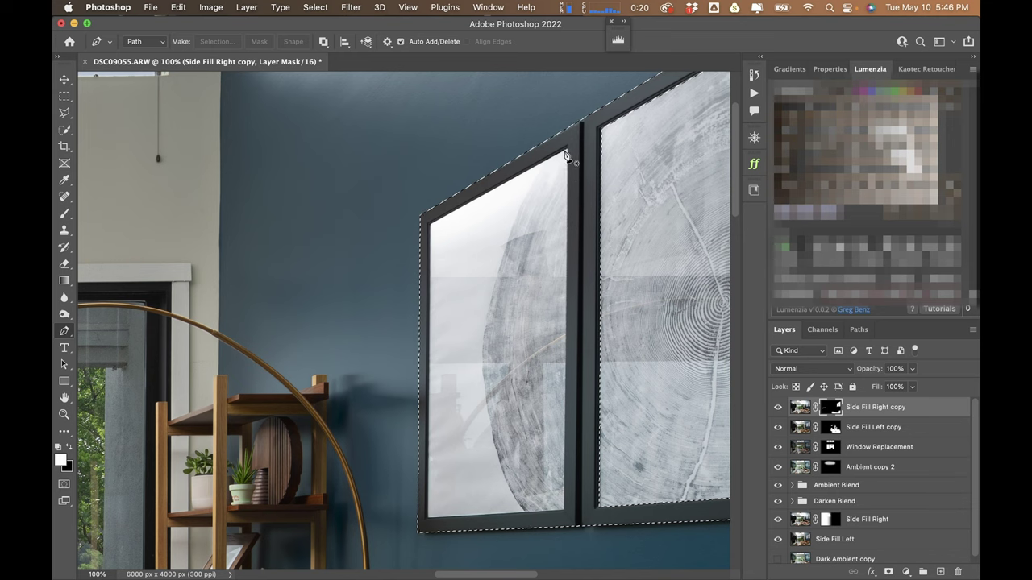
key("l")
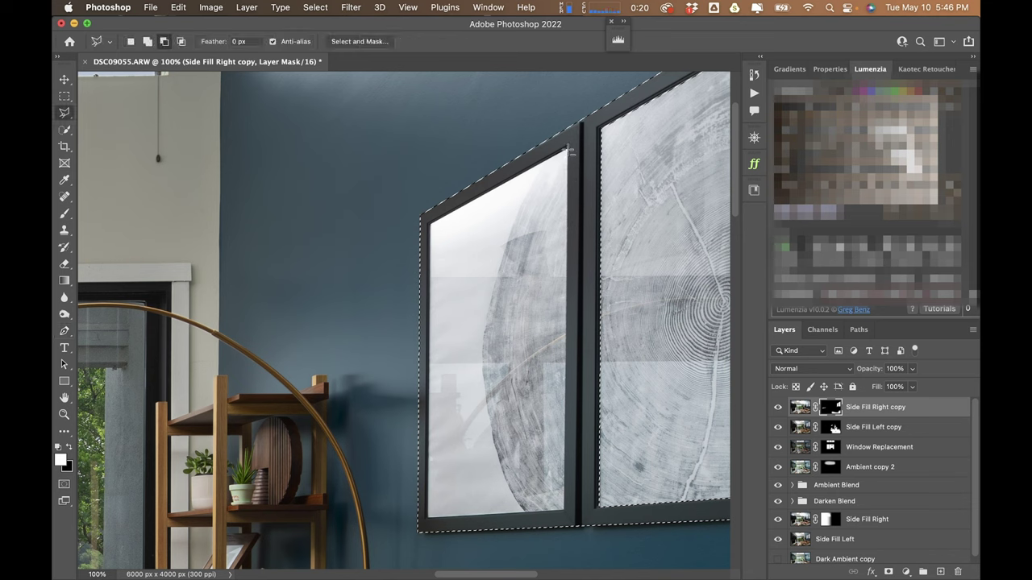
left_click(568, 150)
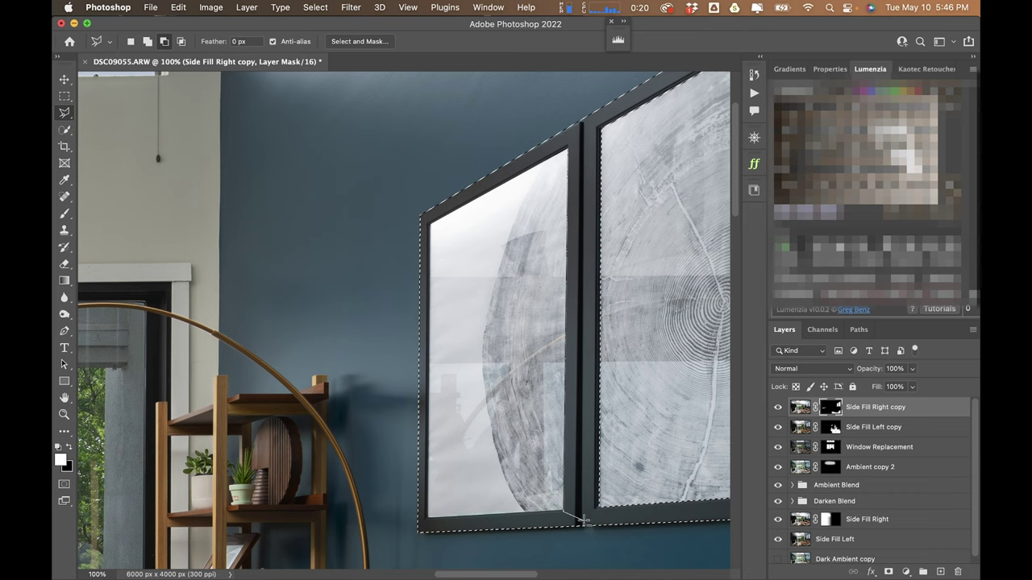
scroll(568, 524, "up", 5)
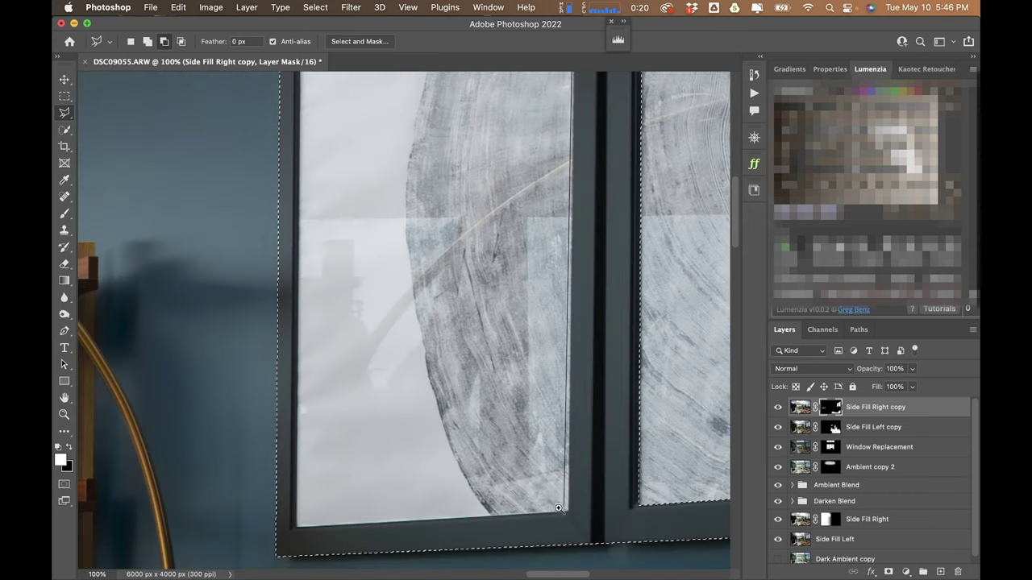
left_click(575, 515)
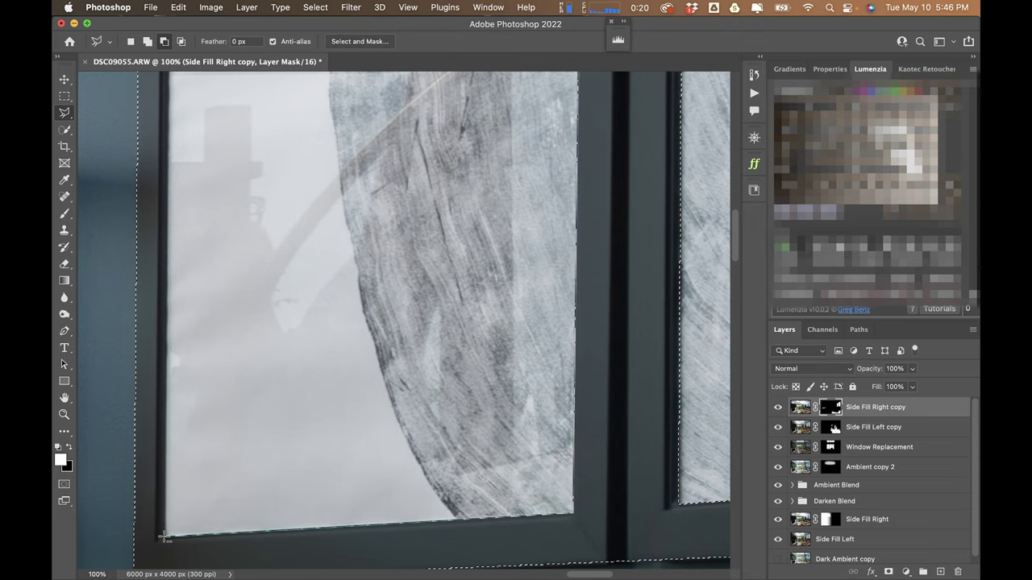
scroll(204, 322, "up", 5)
scroll(204, 323, "left", 2)
scroll(204, 322, "up", 5)
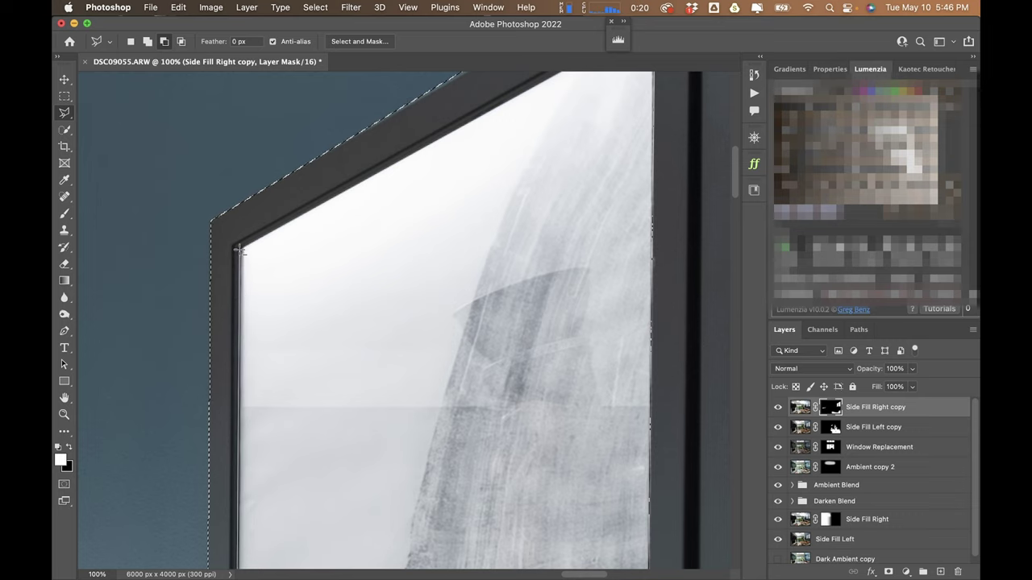
left_click(240, 250)
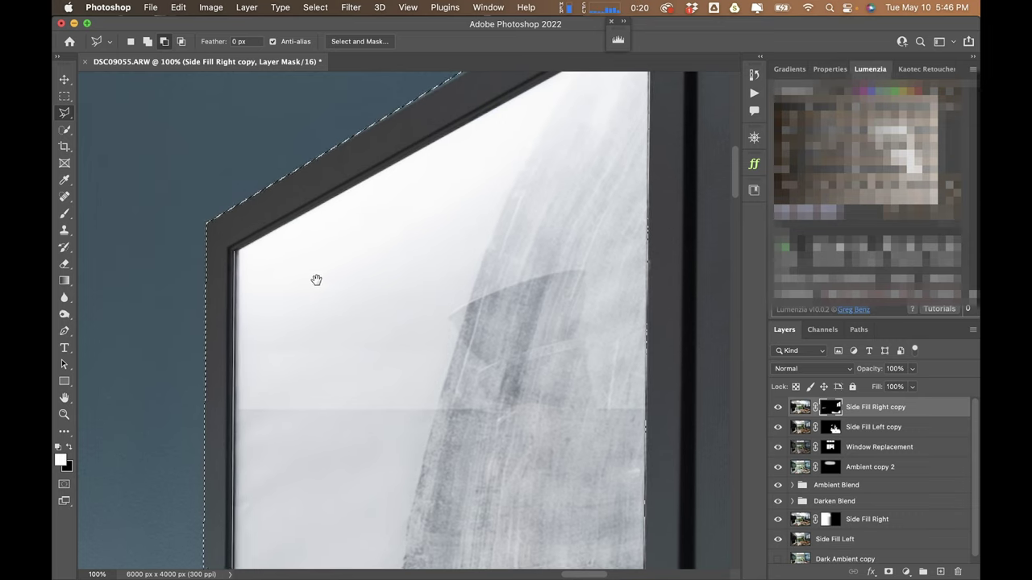
scroll(315, 278, "right", 4)
scroll(315, 279, "up", 3)
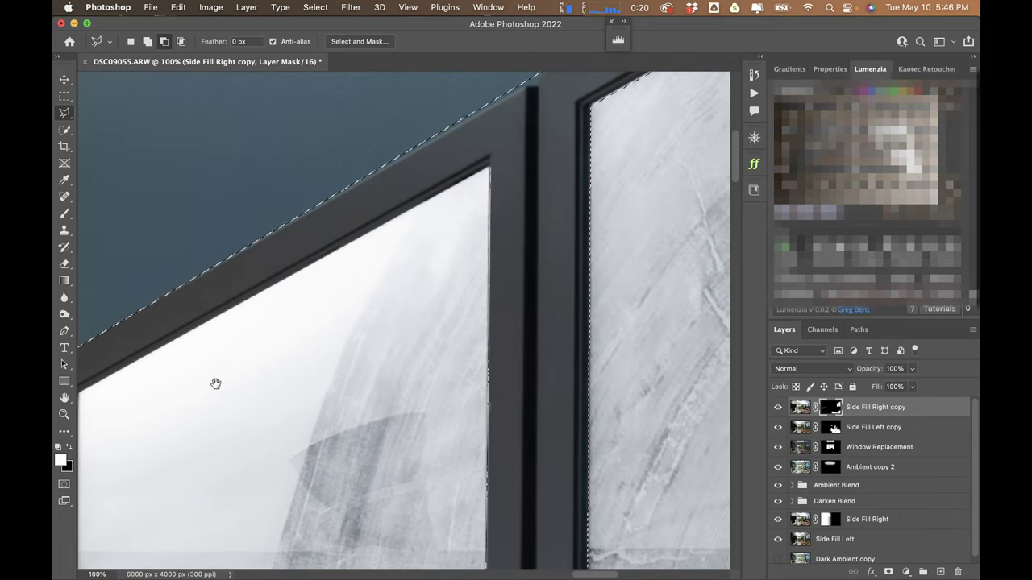
double_click(487, 161)
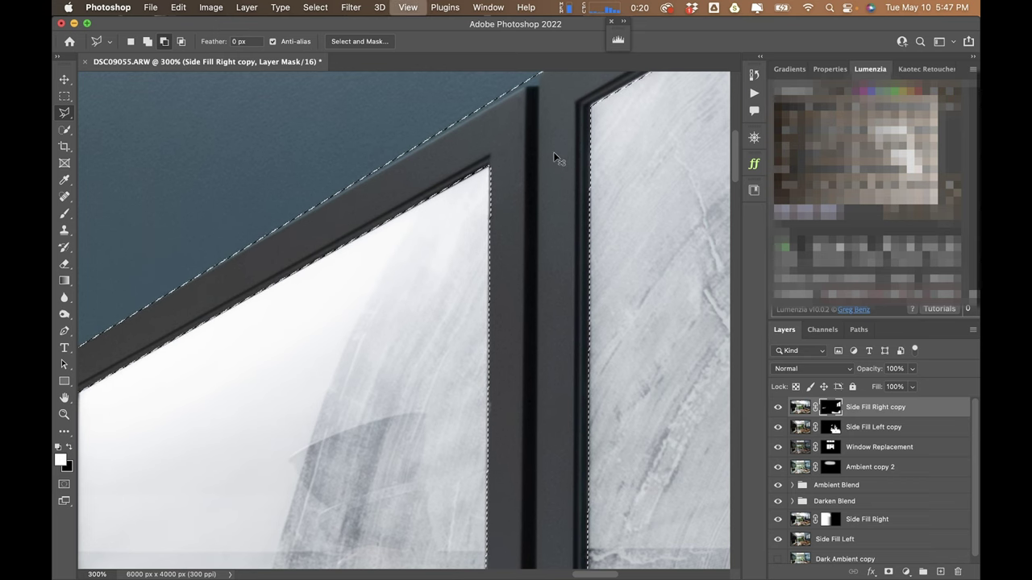
- Hide the selection edges and fill the selected frames in the Side Fill Right copy and Side Fill Left copy masks
key("h")
left_click_drag(554, 153, 499, 335)
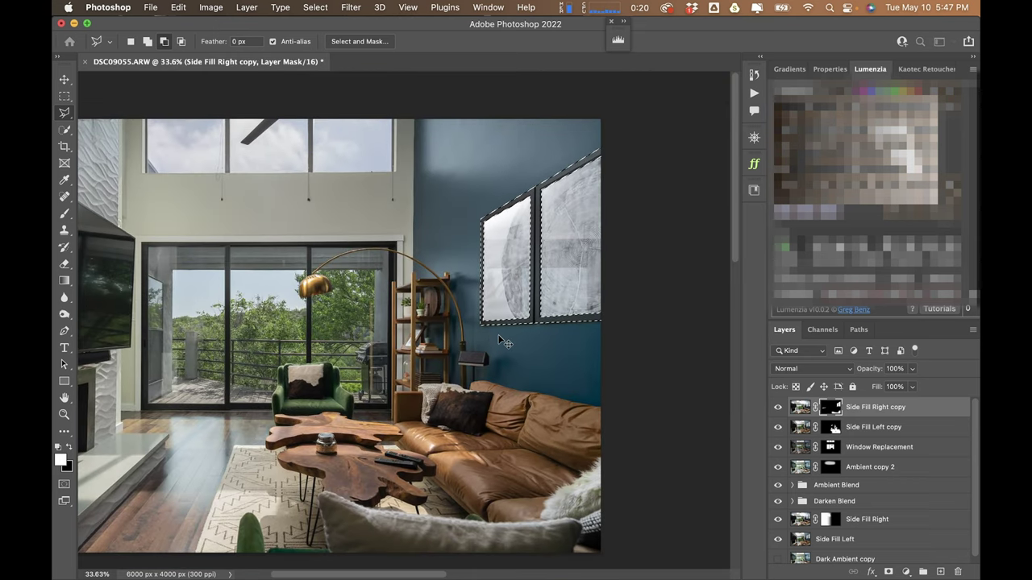
key("super+h")
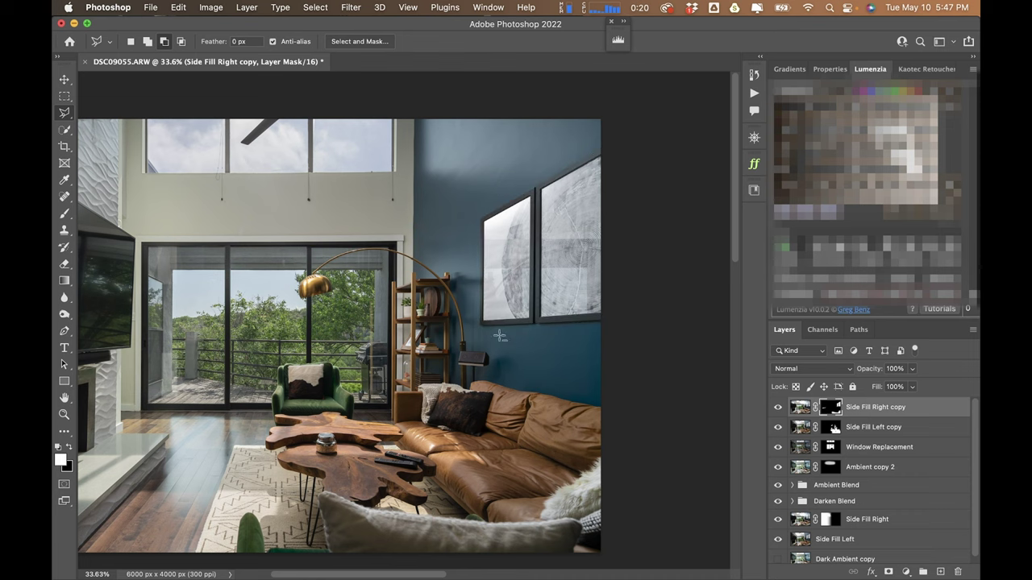
left_click(582, 361)
left_click_drag(580, 310, 572, 411)
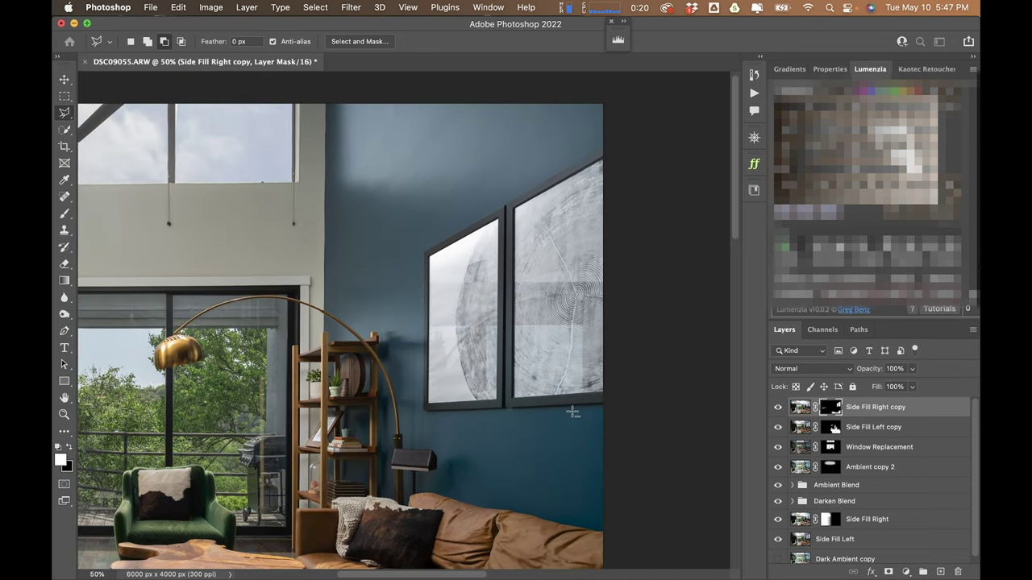
left_click(835, 428)
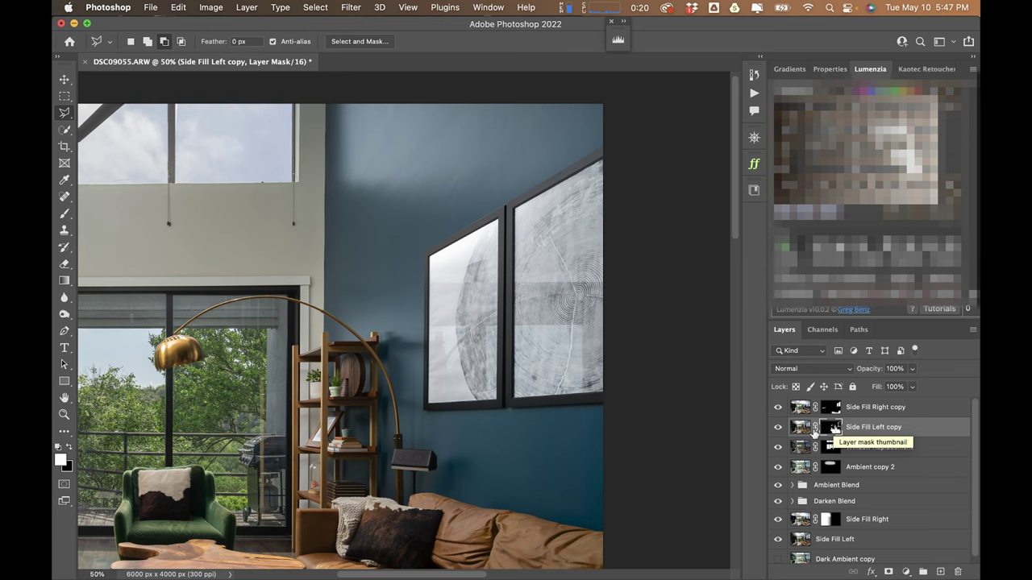
scroll(617, 329, "up", 2)
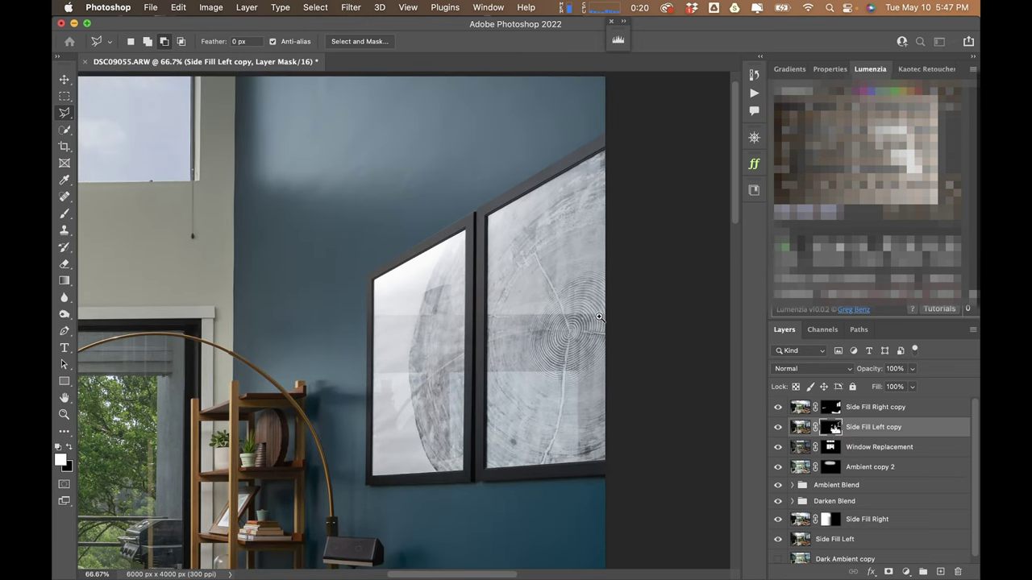
scroll(598, 320, "up", 2)
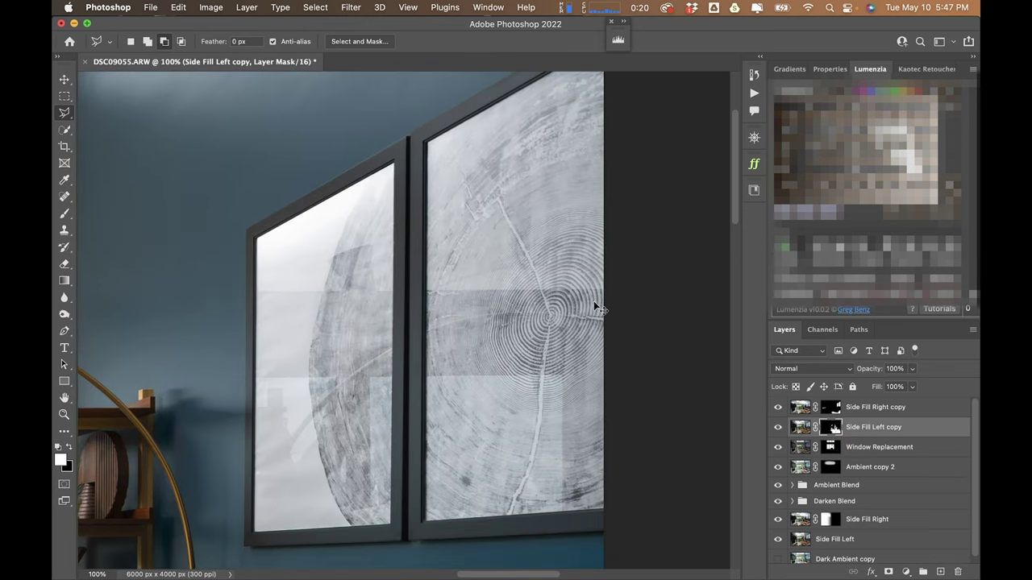
- Compare the frames before and after the mask fills by stepping through the history states, keeping the last Fill
key("super+z")
left_click_drag(582, 311, 546, 322)
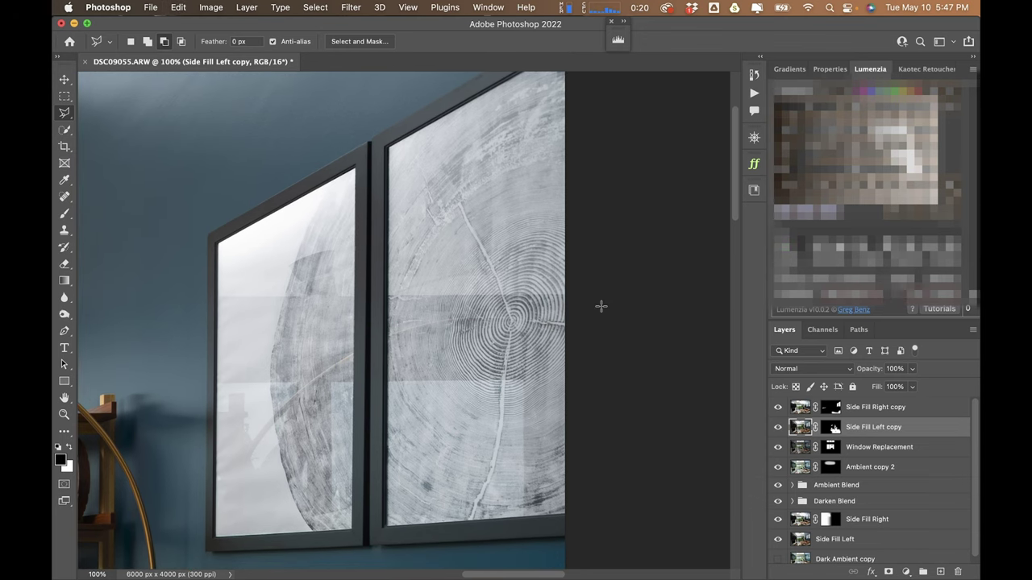
left_click(755, 75)
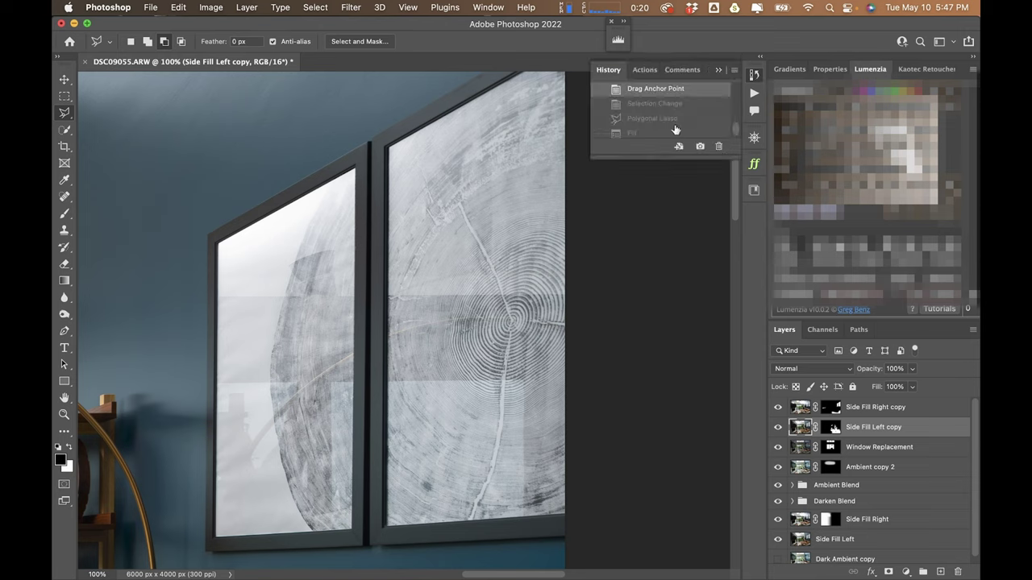
scroll(675, 130, "down", 1)
left_click(670, 130)
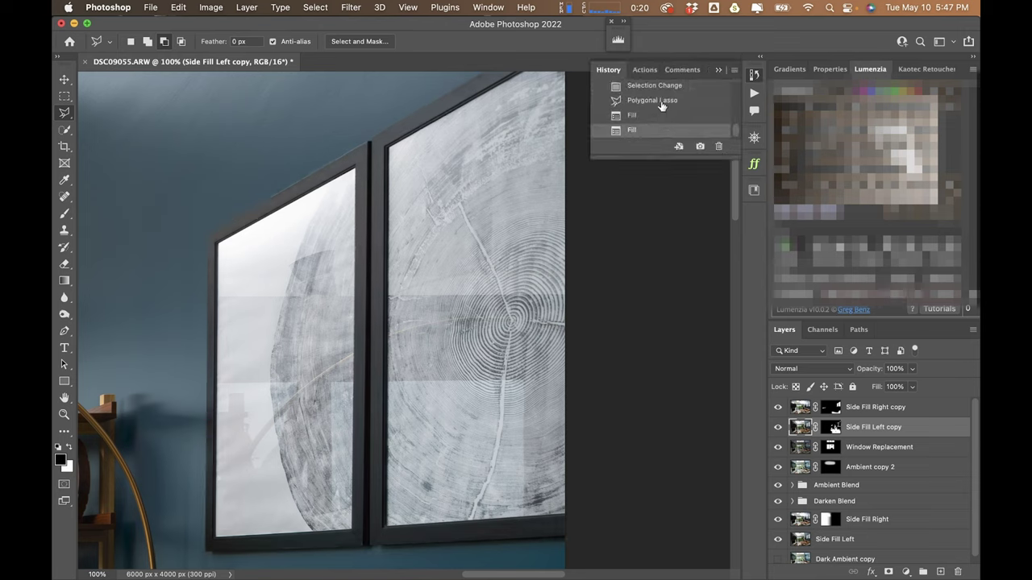
left_click(661, 103)
left_click(661, 133)
left_click(661, 102)
left_click(659, 130)
key("super+0")
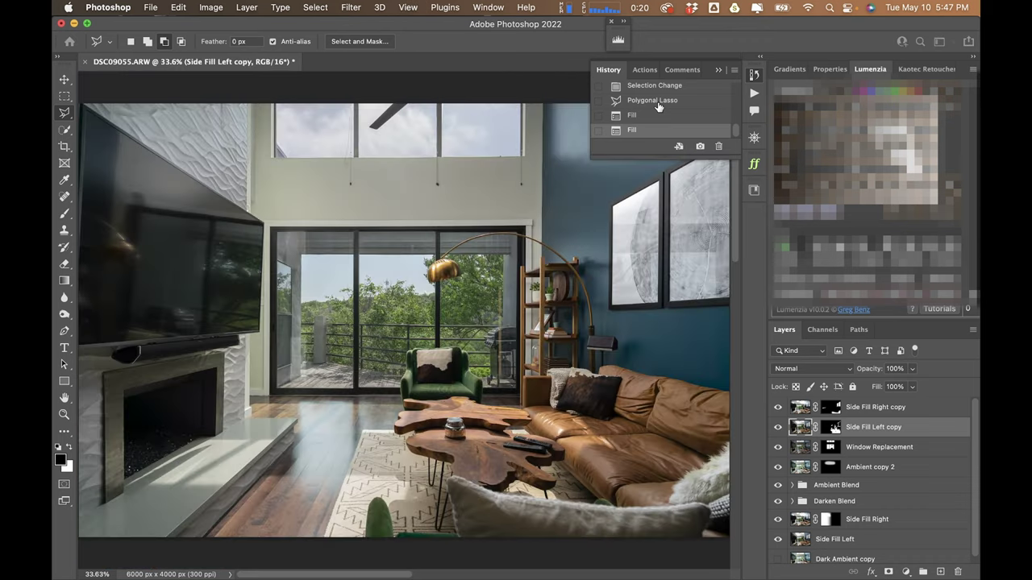
left_click(718, 70)
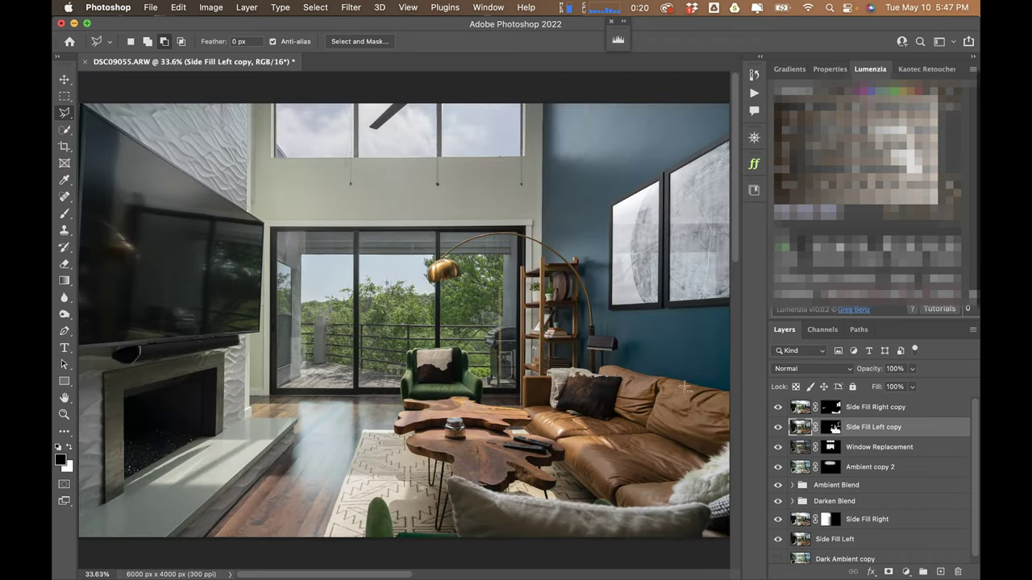
- Disable and re-enable the Side Fill Left copy and Side Fill Right copy masks to inspect the unmasked exposures
left_click(835, 427, "shift")
left_click(835, 428, "shift")
left_click(835, 407, "shift")
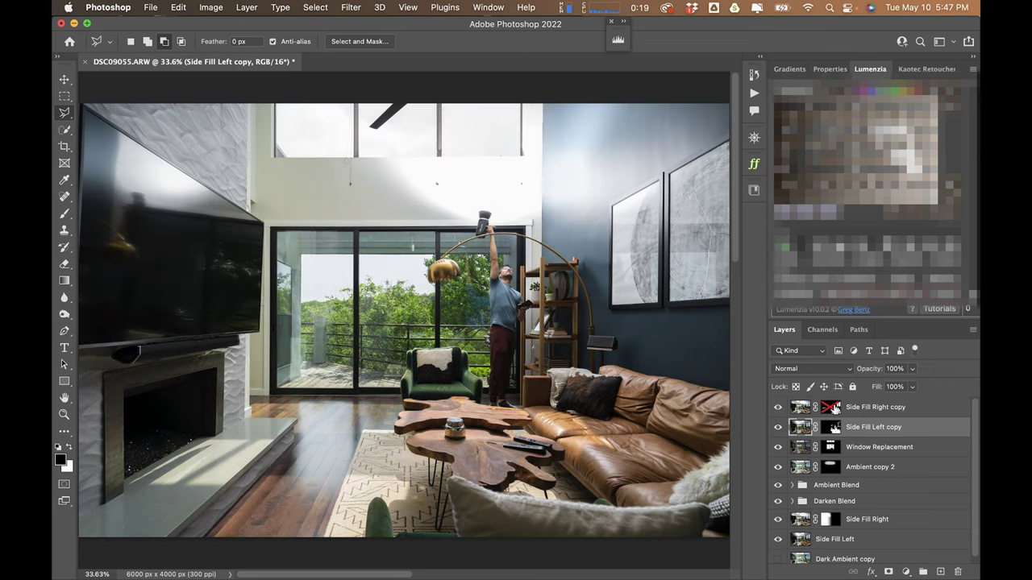
left_click(835, 407, "shift")
- Target the Side Fill Right copy mask with a white brush and recheck the exposure with the mask disabled, leaving it enabled
left_click(835, 407)
key("b")
key("x")
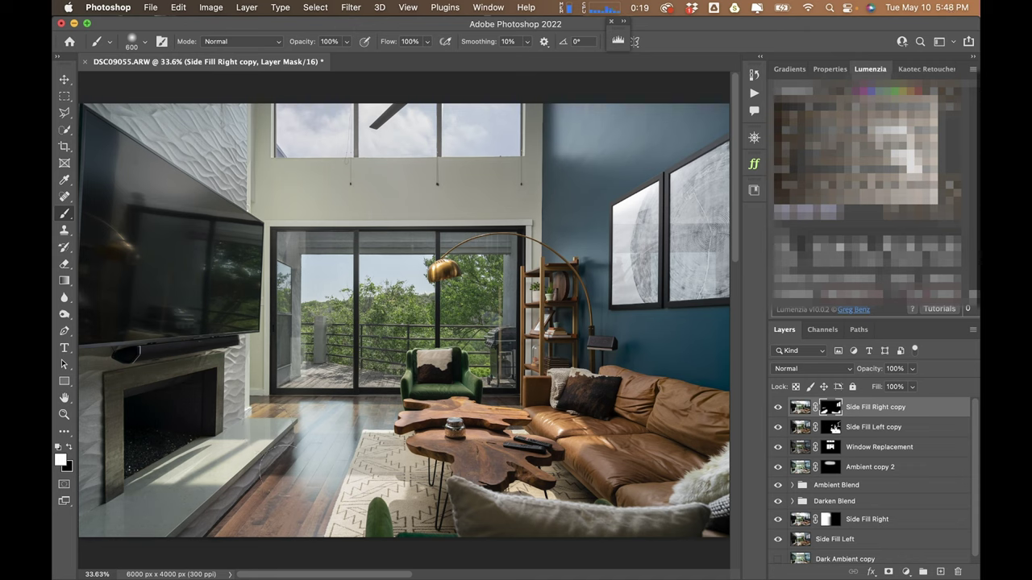
left_click(831, 408, "shift")
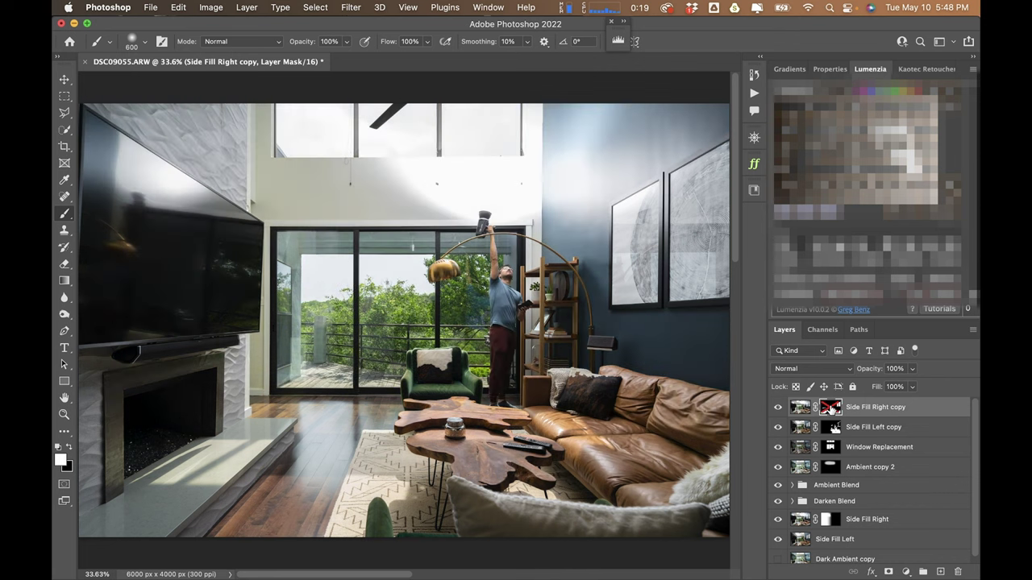
left_click(831, 409, "shift")
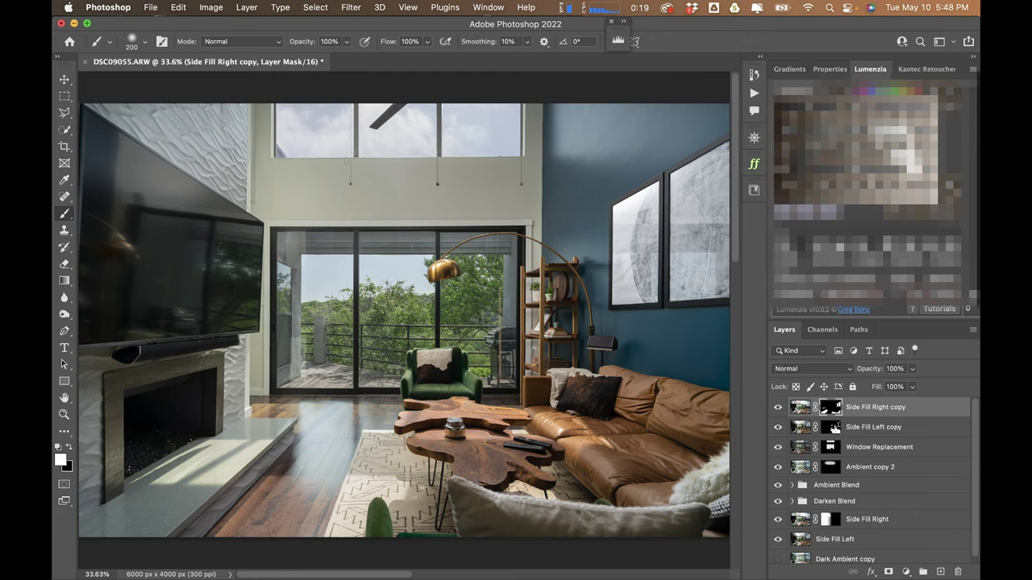
- Quick-select the white textured wall area above the television
key("w")
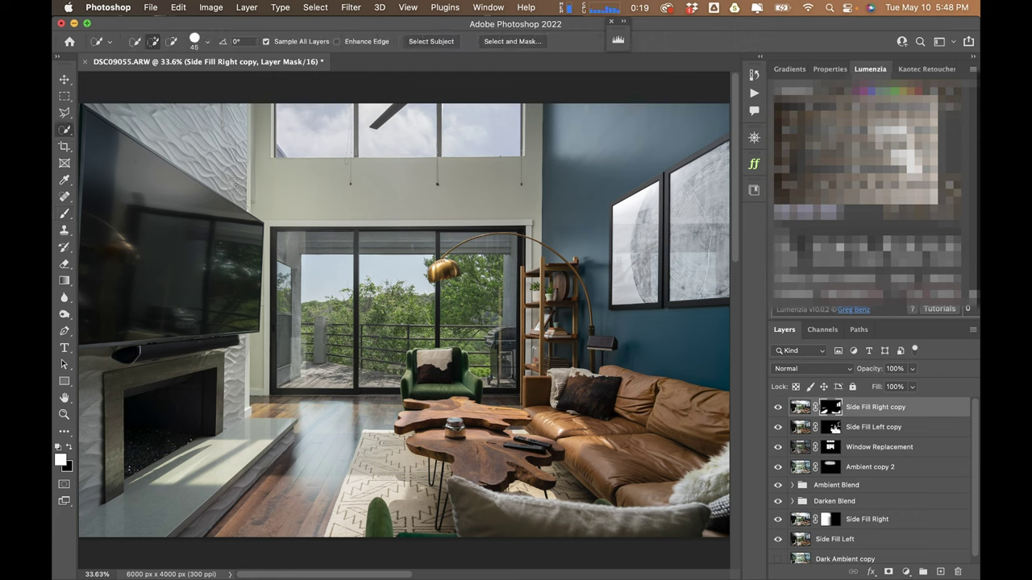
mouse_move(209, 168)
left_mouse_down()
mouse_move(109, 121)
mouse_move(168, 111)
mouse_move(207, 126)
mouse_move(269, 189)
left_mouse_up()
- Draw a closed pen path around the narrow trim strip beside the textured wall and subtract it from the selection with 0 feather
key("p")
scroll(234, 202, "up", 5)
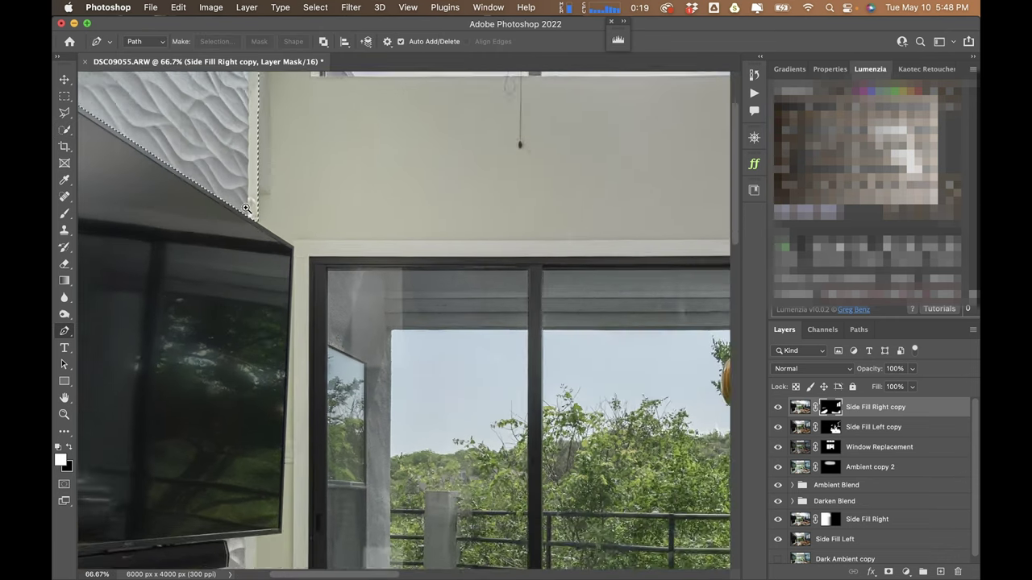
scroll(298, 277, "up", 3)
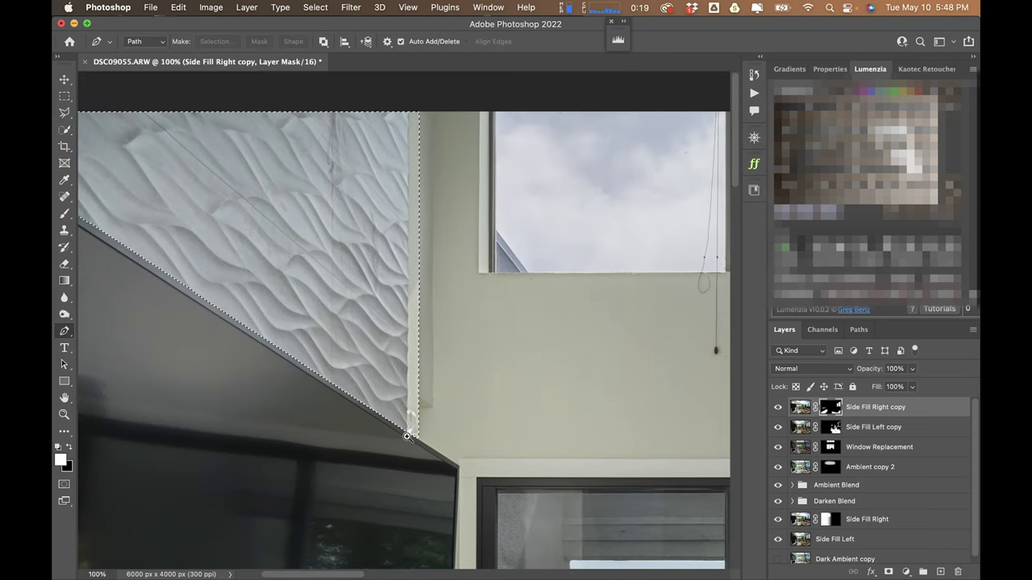
scroll(407, 451, "up", 2)
scroll(412, 478, "down", 2)
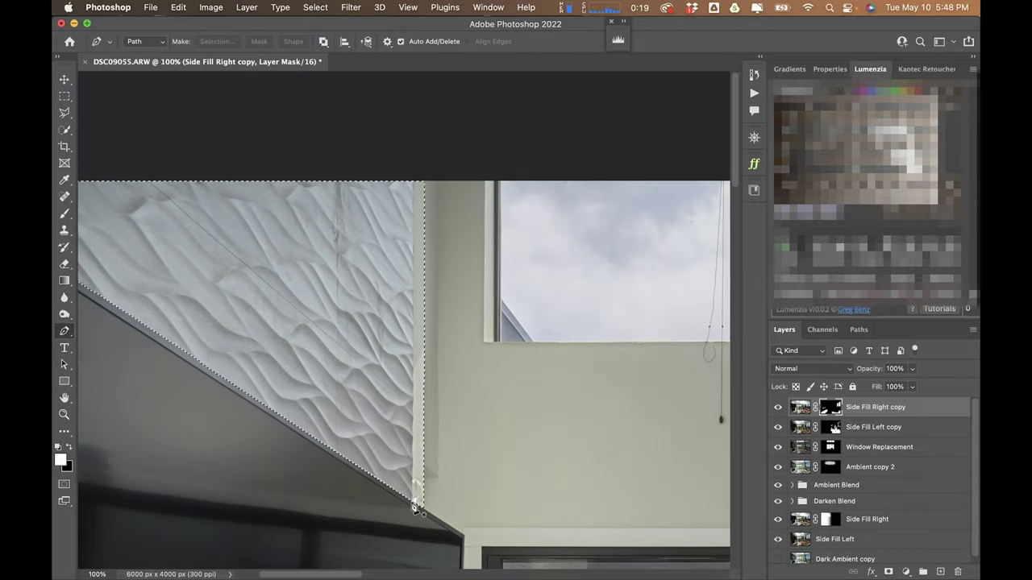
left_click(412, 501)
left_click(413, 152)
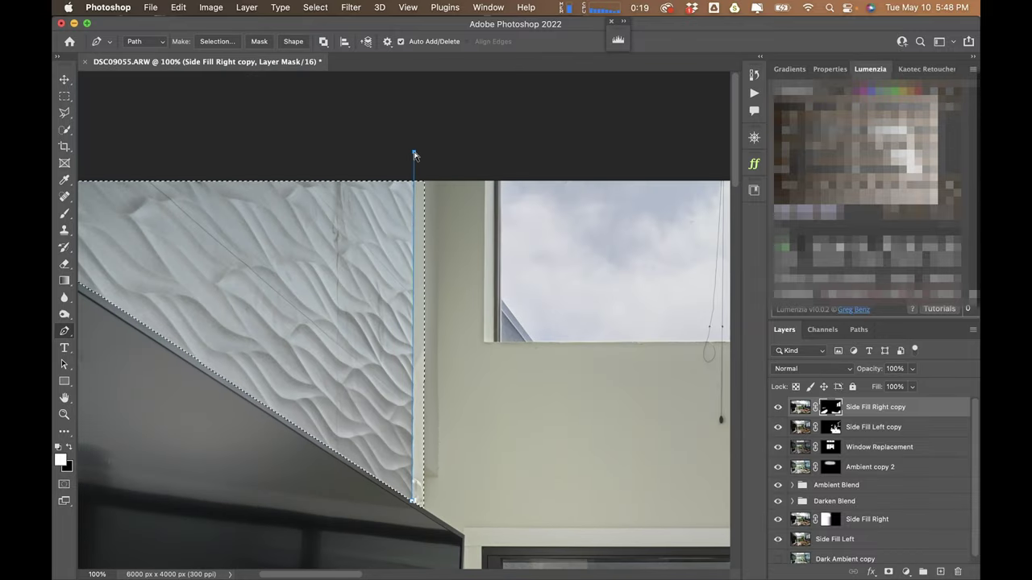
left_click(476, 153)
left_click(484, 493)
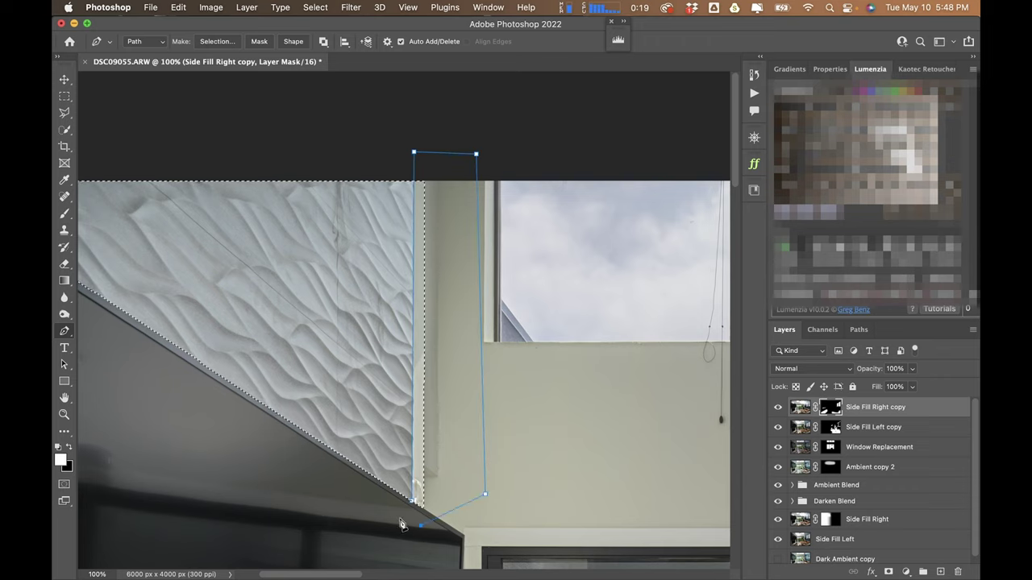
left_click_drag(420, 525, 375, 512)
left_click(412, 502)
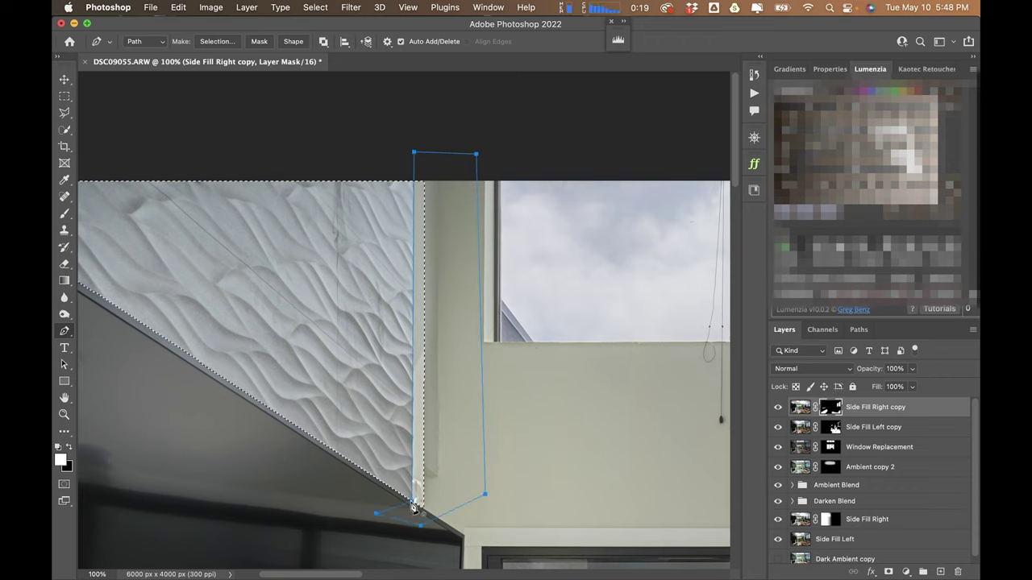
left_click(217, 41)
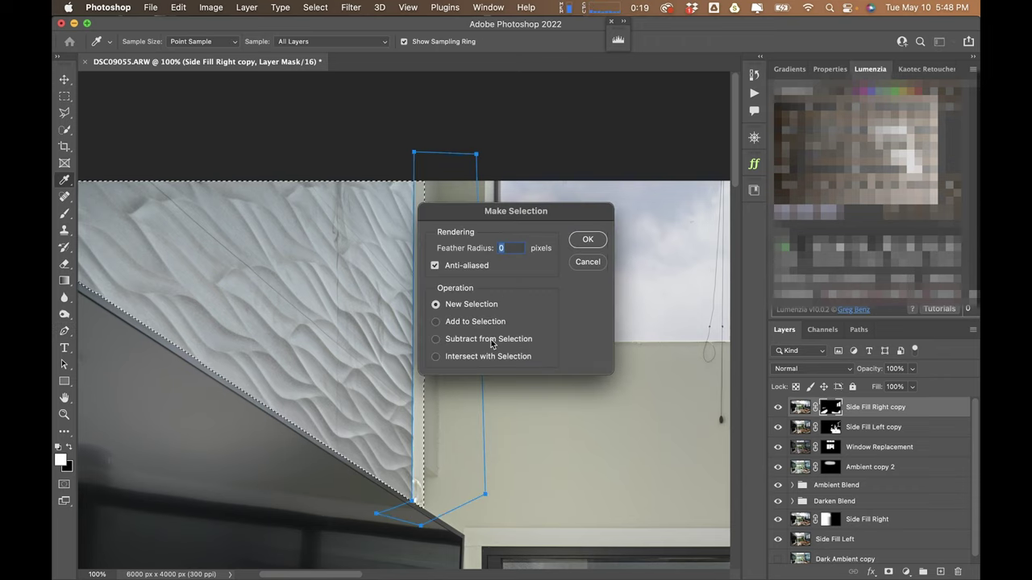
left_click(588, 239)
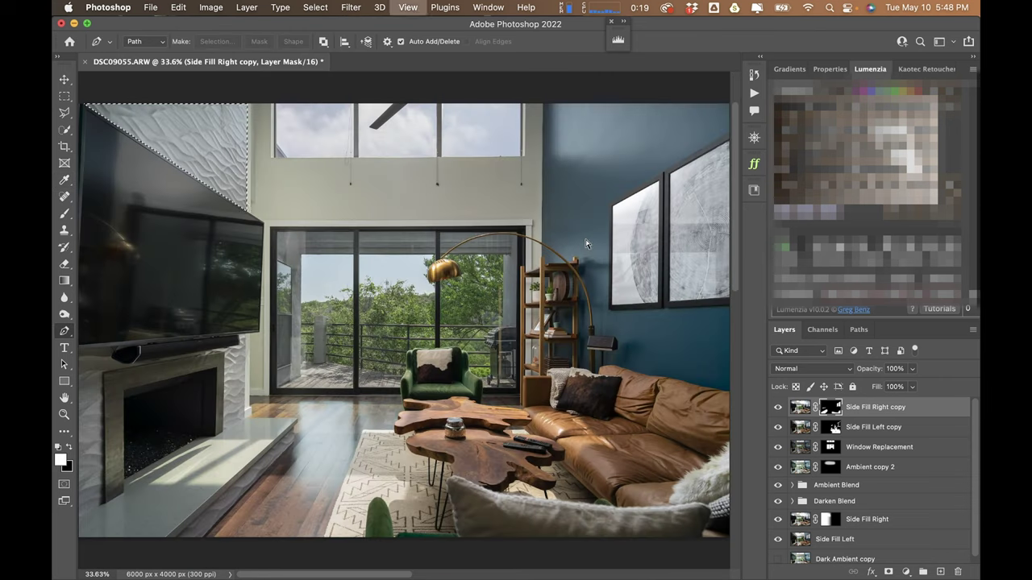
- Reveal the selected textured wall with white in the Side Fill Right copy mask, then deselect it
key("super+0")
key("b")
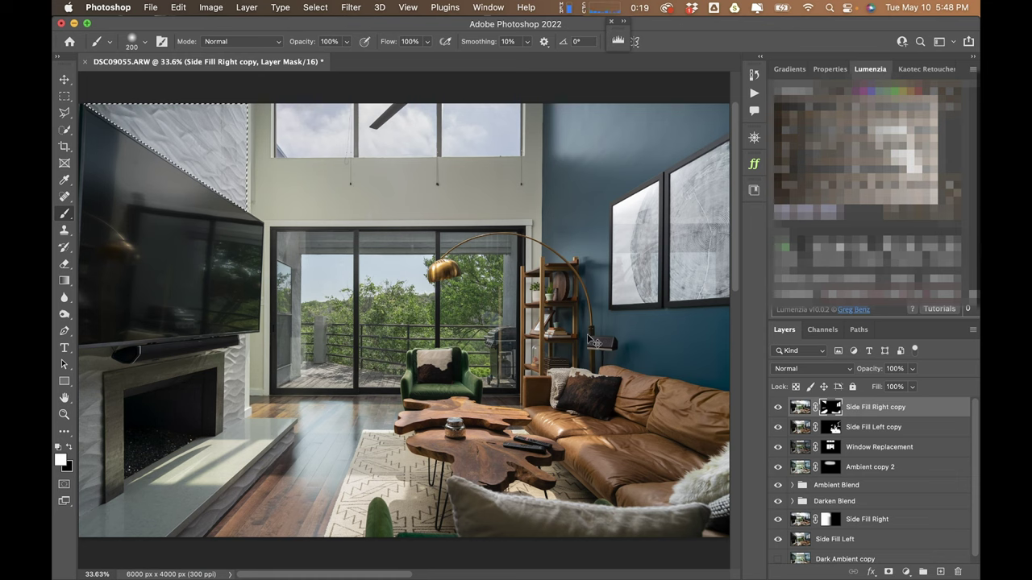
key("super+d")
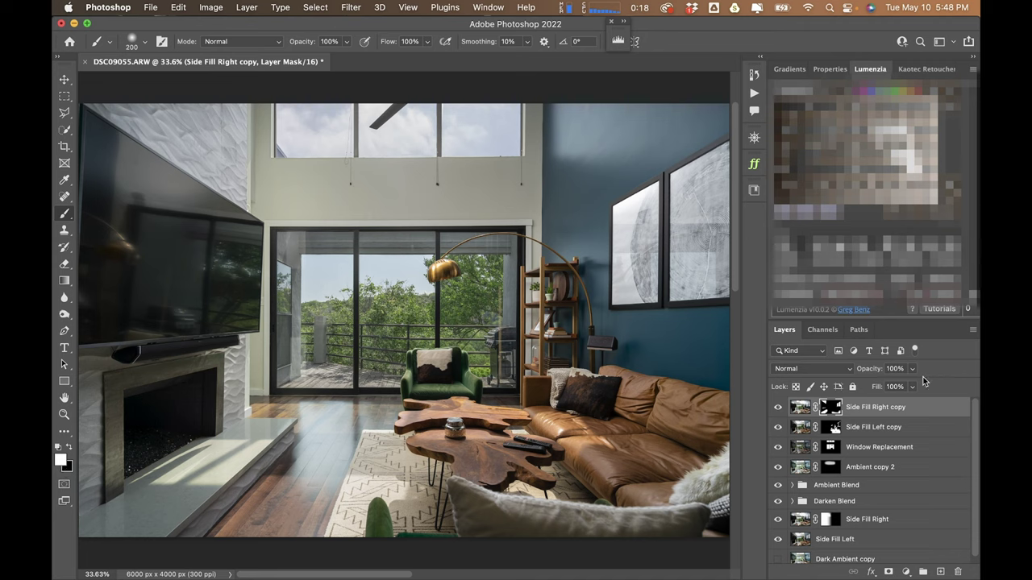
- Disable and re-enable the Side Fill Right copy mask to inspect that layer's full exposure
left_click(831, 409, "shift")
left_click(832, 411, "shift")
left_click(833, 413, "shift")
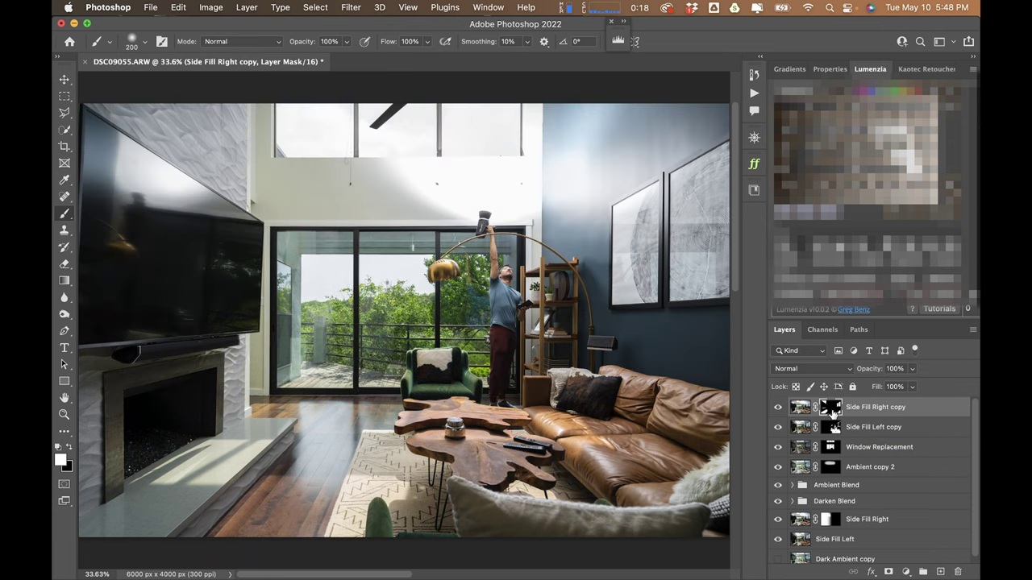
left_click(833, 413, "shift")
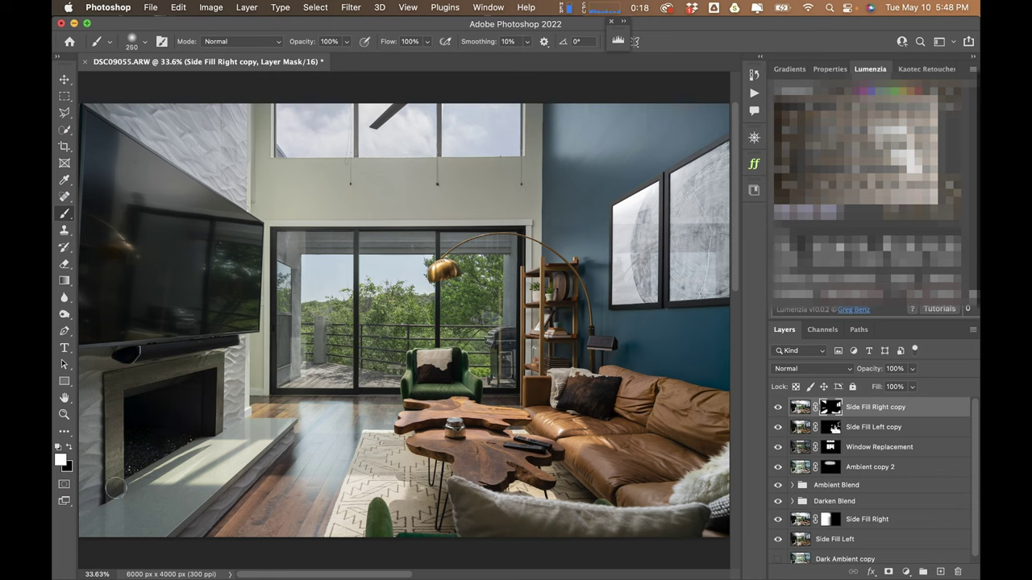
- Paint the fireplace surround white in the Side Fill Right copy mask with a 250 px brush
key("bracketright")
left_click_drag(114, 383, 113, 474)
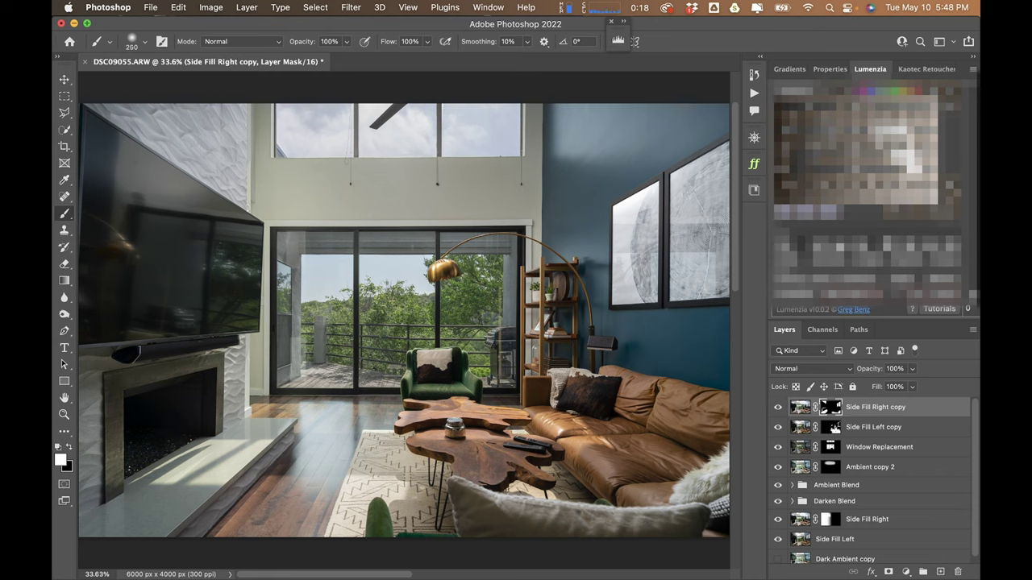
left_click_drag(121, 364, 216, 363)
left_click_drag(216, 425, 223, 444)
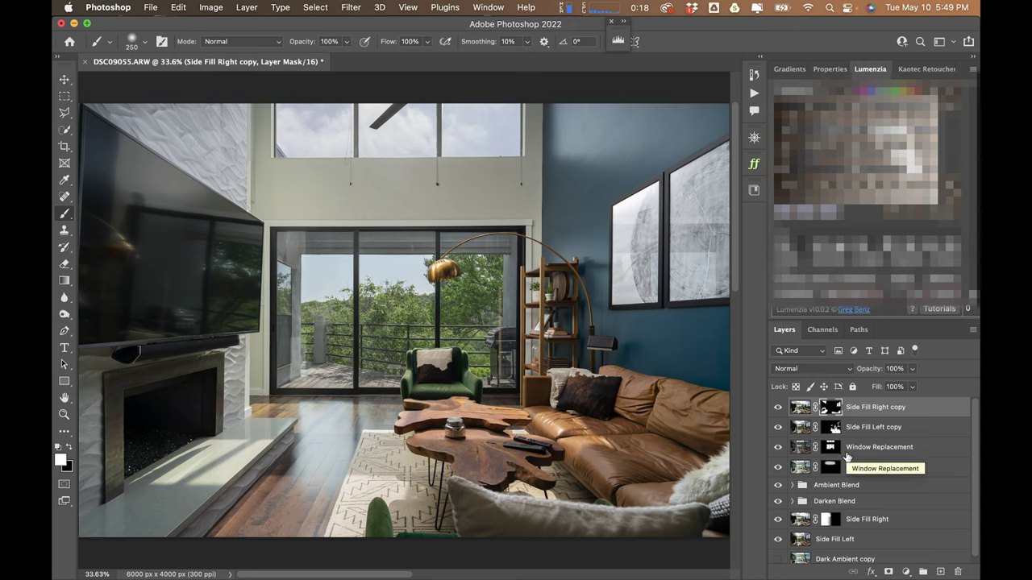
- Stamp all visible layers into a new merged layer above Side Fill Right copy
left_click(843, 492)
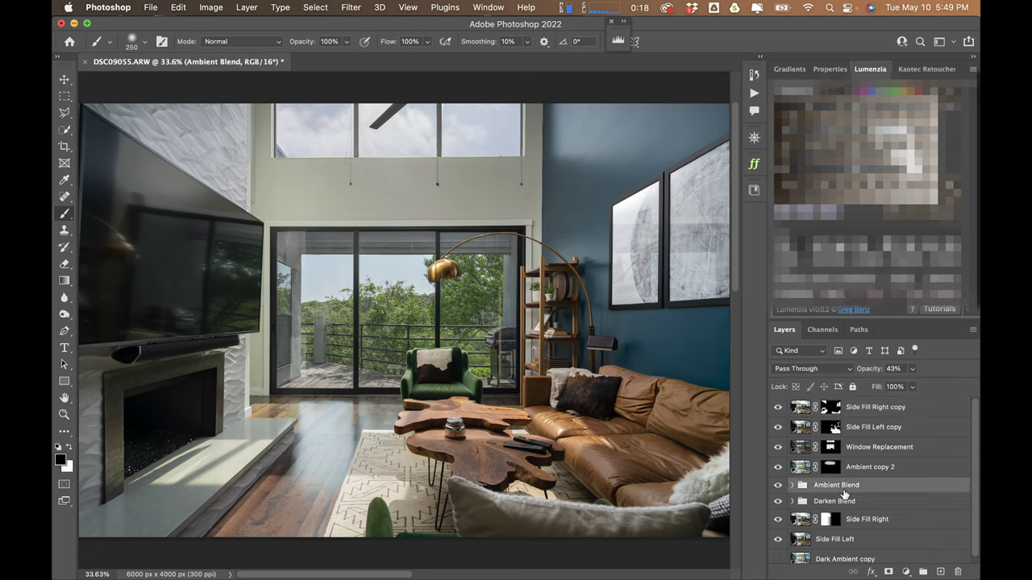
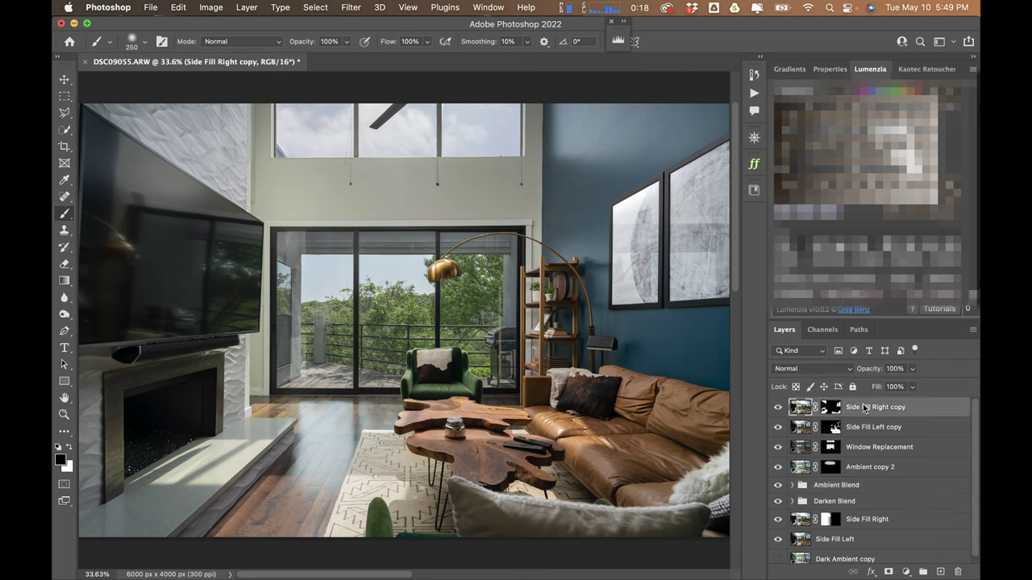
key("super+alt+shift+e")
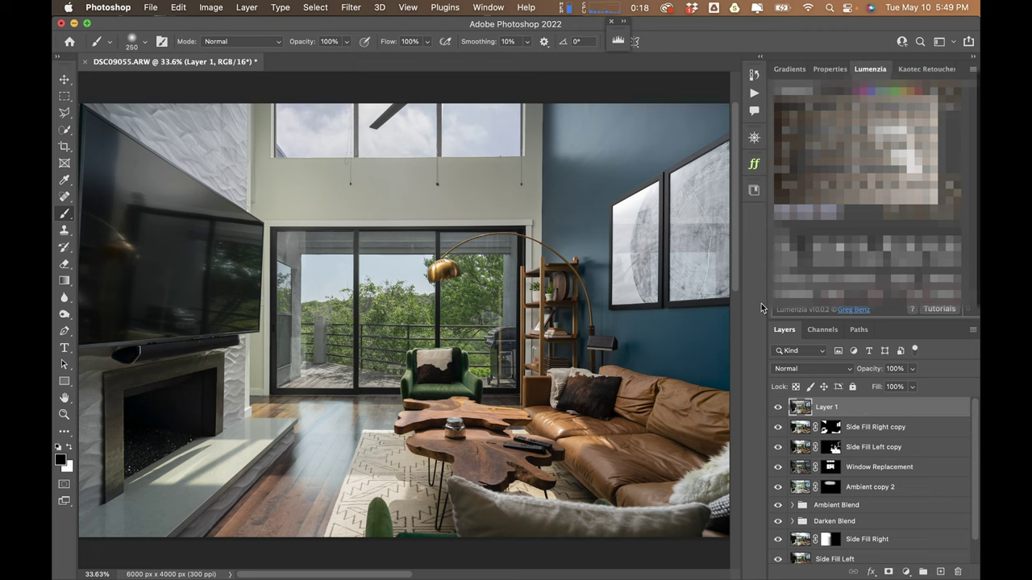
- Open the merged layer in the Camera Raw filter, apply automatic tone settings, and reset Shadows to 0
key("v")
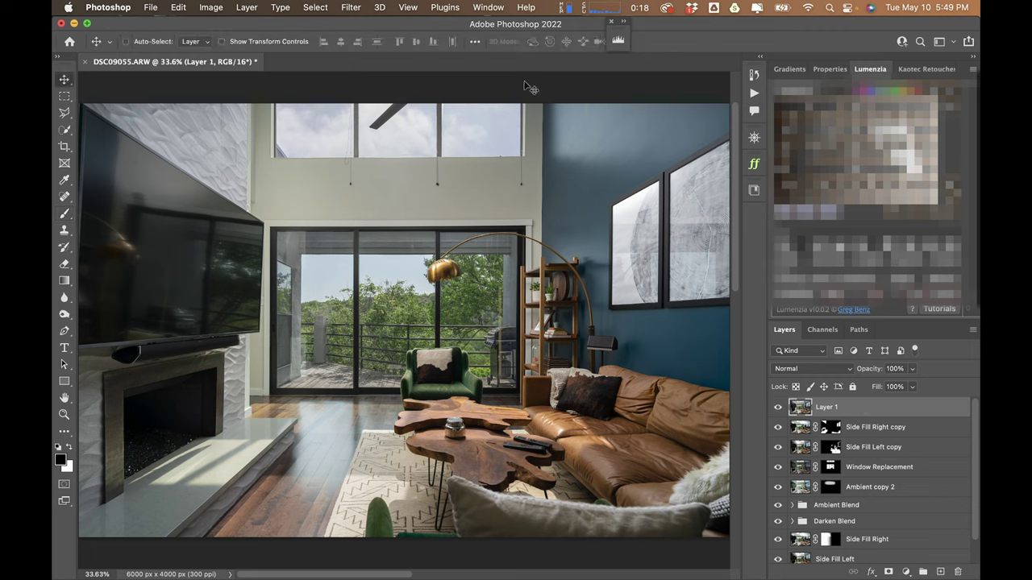
left_click(339, 7)
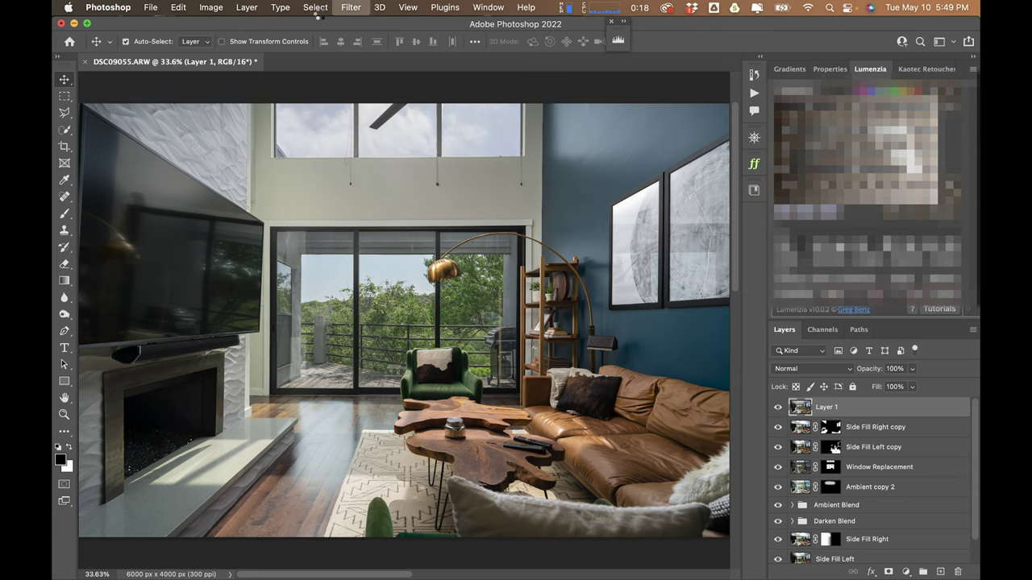
left_click(319, 24)
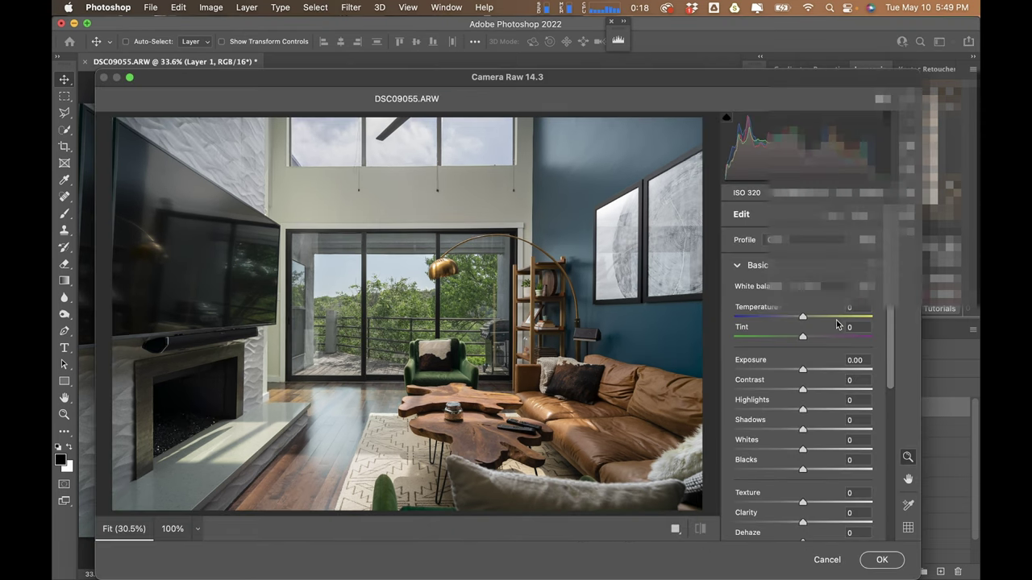
left_click(832, 214)
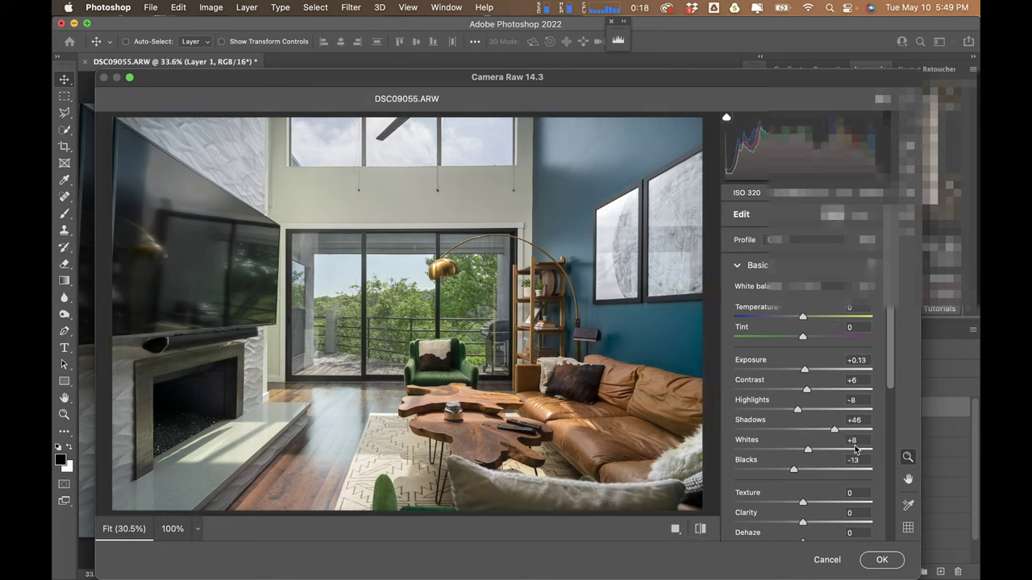
double_click(835, 429)
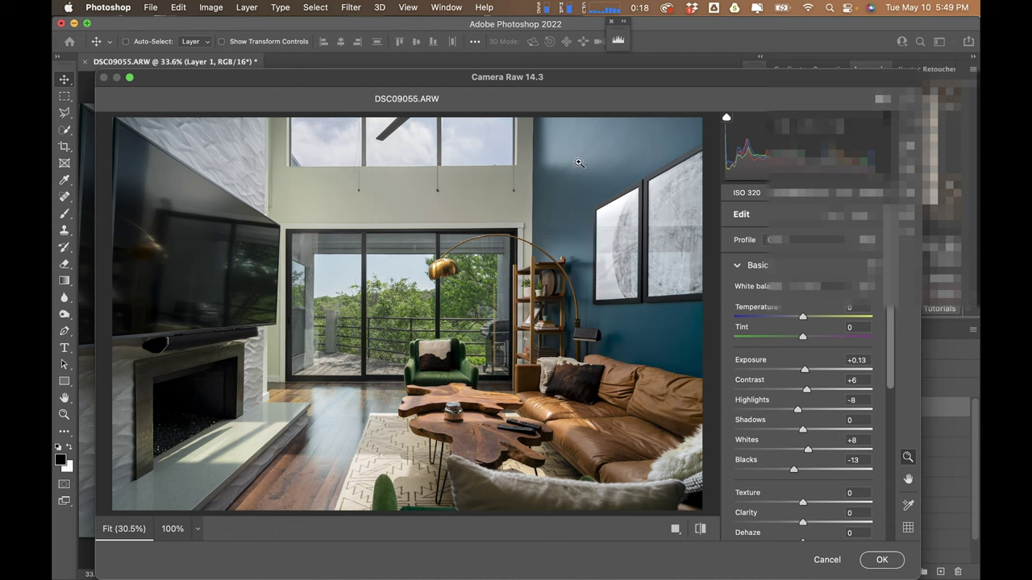
left_click_drag(562, 81, 575, 29)
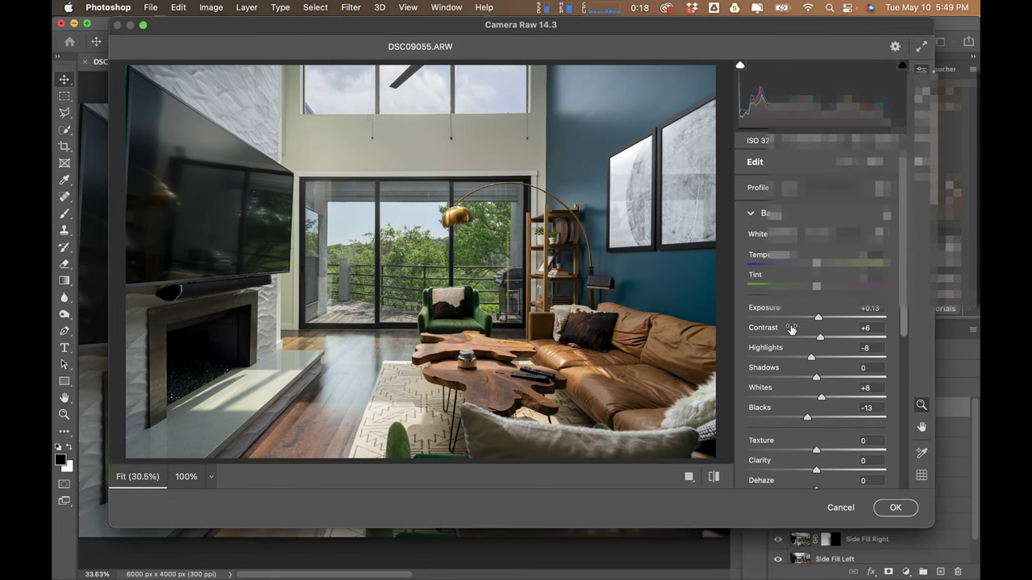
- Raise the Camera Raw Exposure to +0.55
left_click_drag(817, 318, 820, 320)
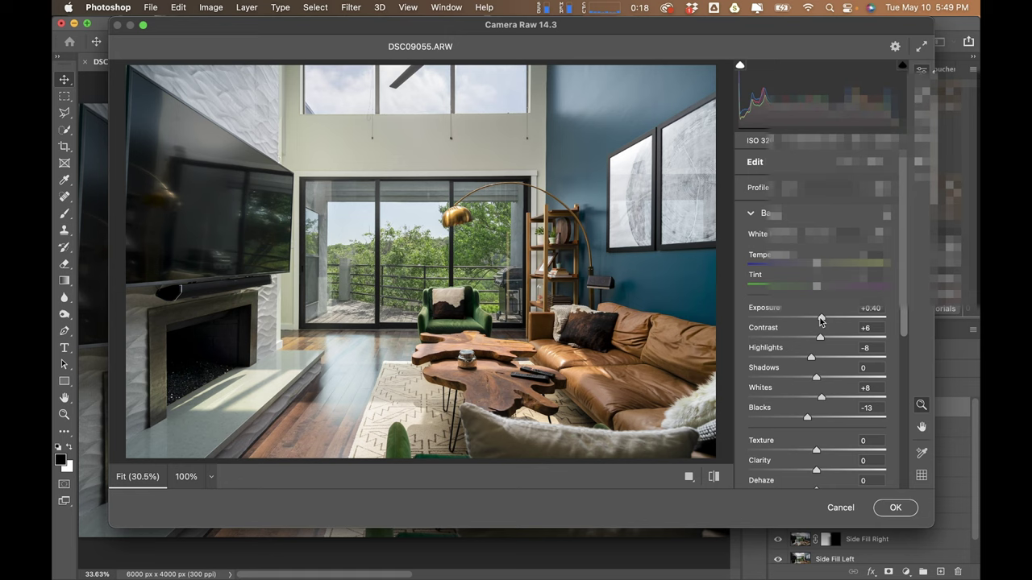
left_click_drag(822, 322, 823, 322)
left_click_drag(823, 320, 822, 321)
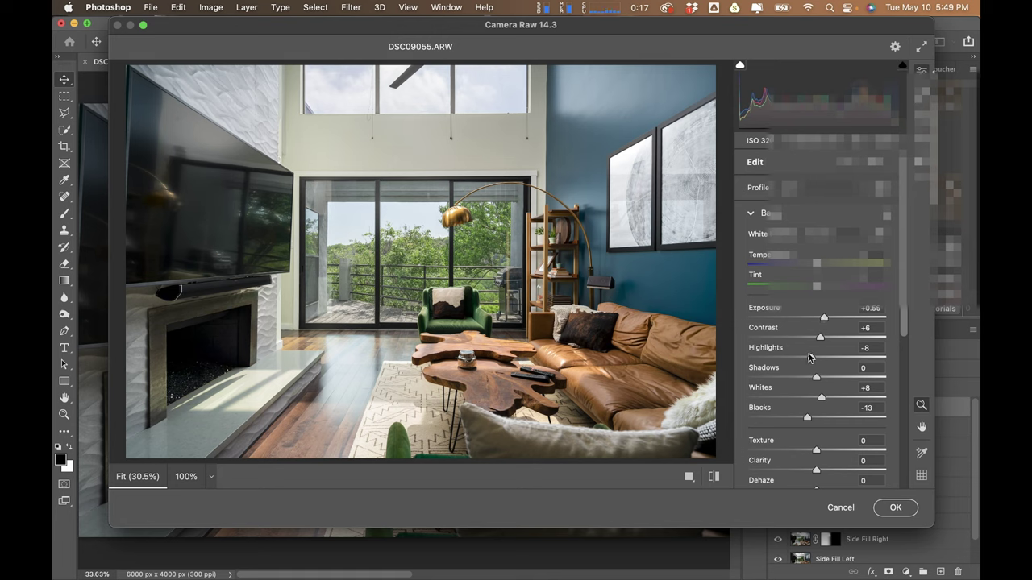
- Set Highlights to -21 and check highlight and shadow clipping with the warning overlays
left_click_drag(809, 360, 792, 362)
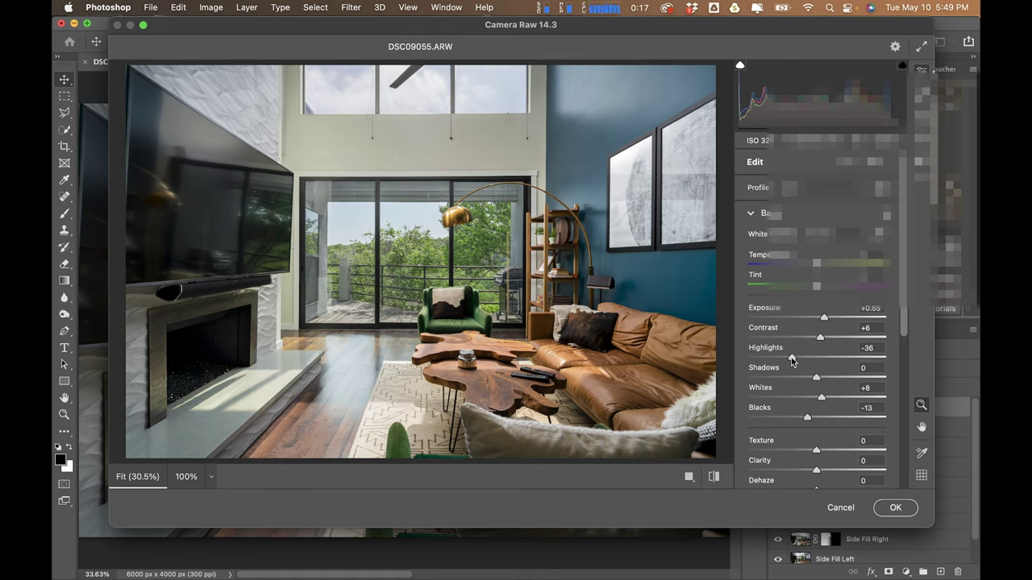
double_click(792, 360)
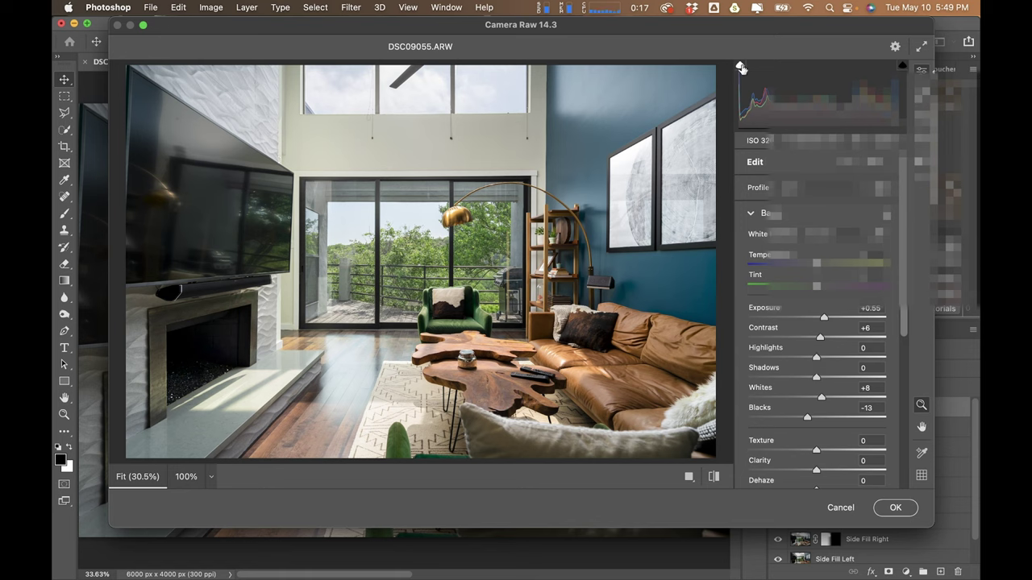
left_click(902, 65)
left_click_drag(817, 357, 802, 360)
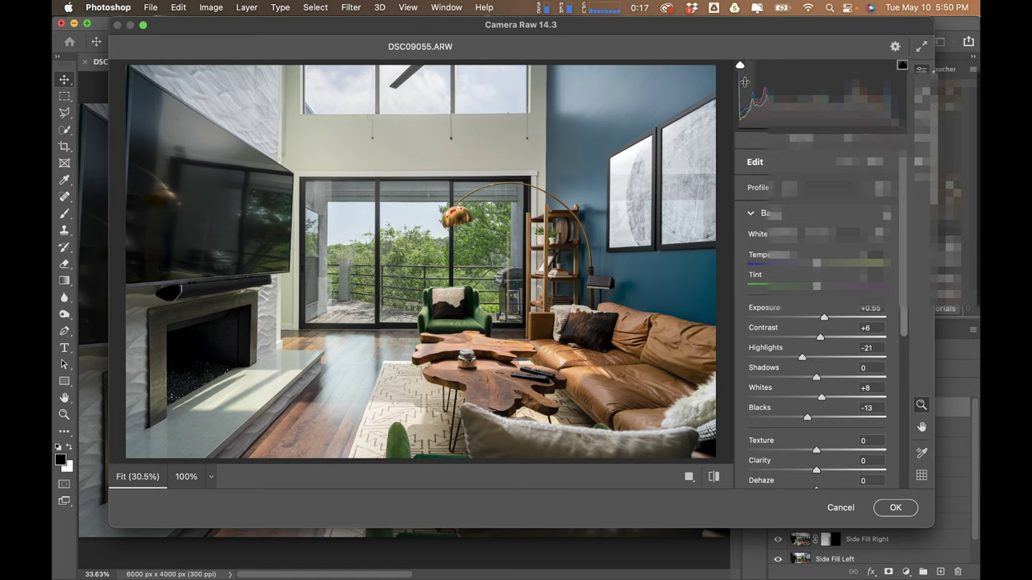
left_click(739, 66)
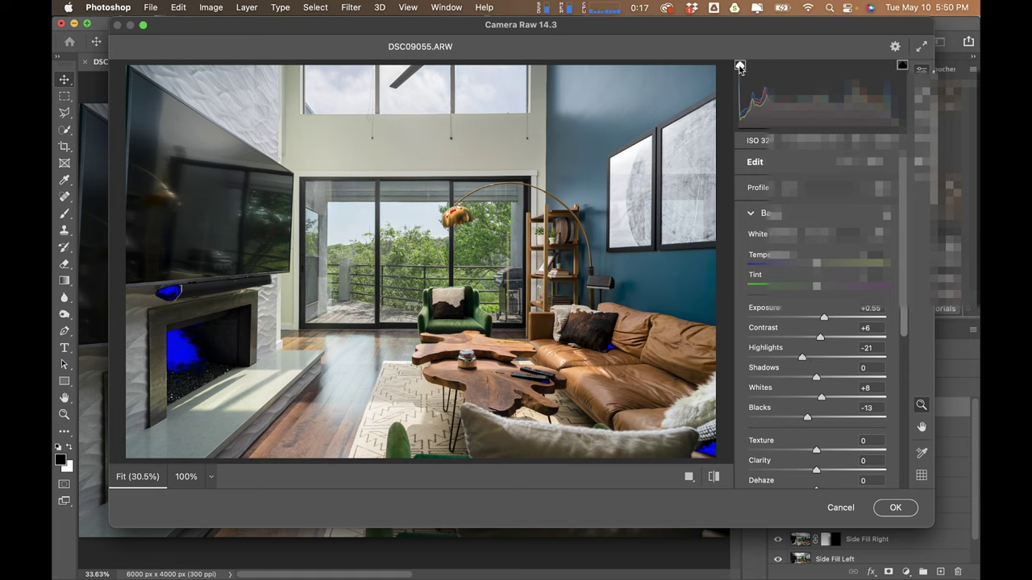
left_click(739, 66)
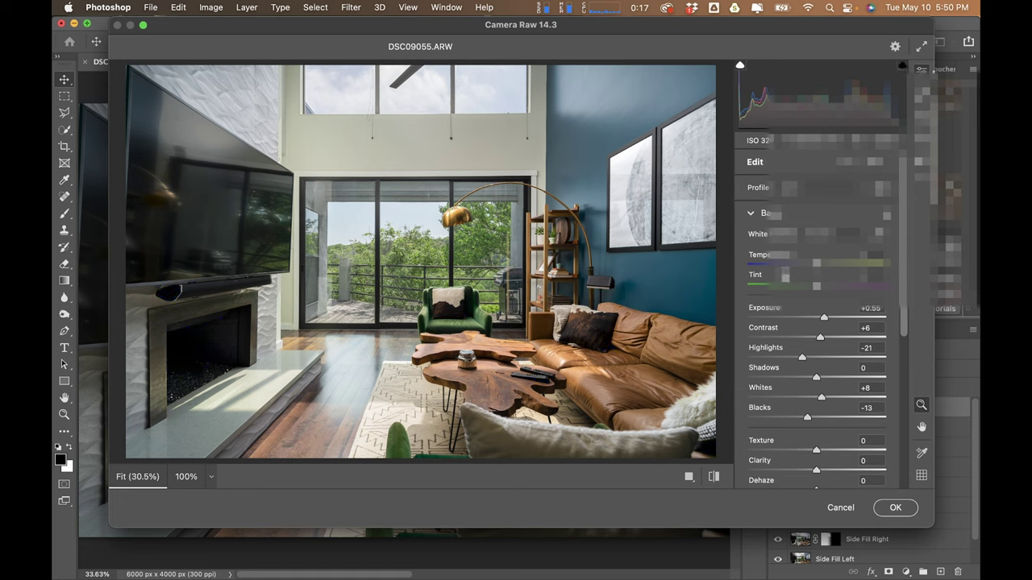
- Compare the photo before and after the Camera Raw adjustments, keeping the adjusted settings
key("super+z")
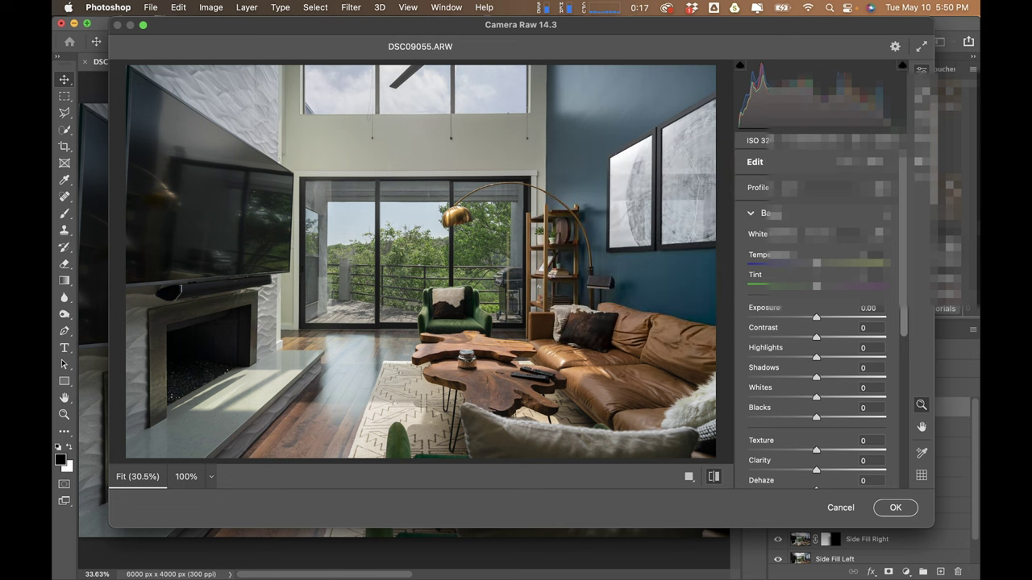
key("shift+super+z")
key("backslash")
key("backslash")
key("backslash")
key("backslash")
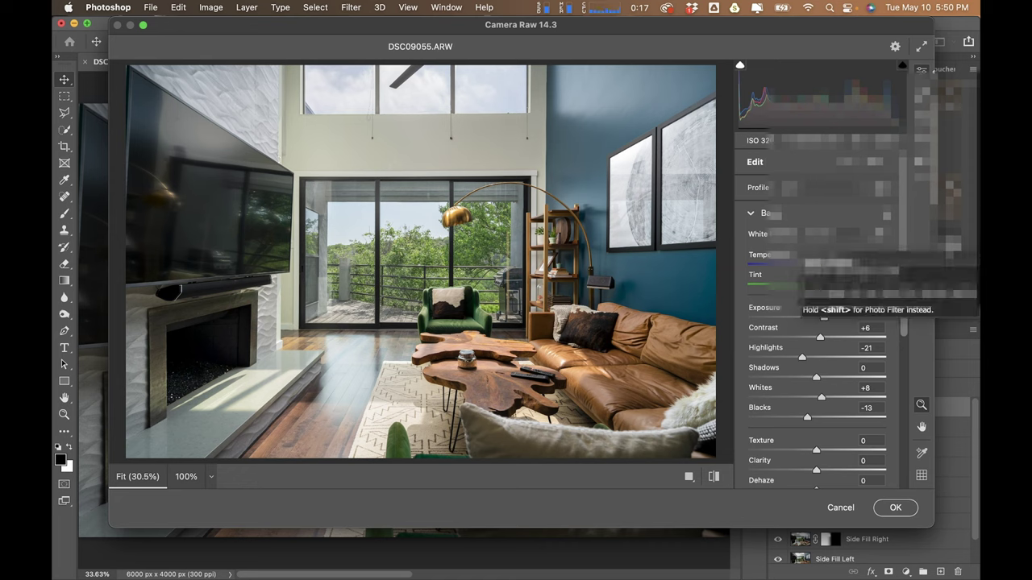
- Raise Contrast to +22 and apply the Camera Raw adjustments to the merged layer
left_click_drag(822, 340, 834, 338)
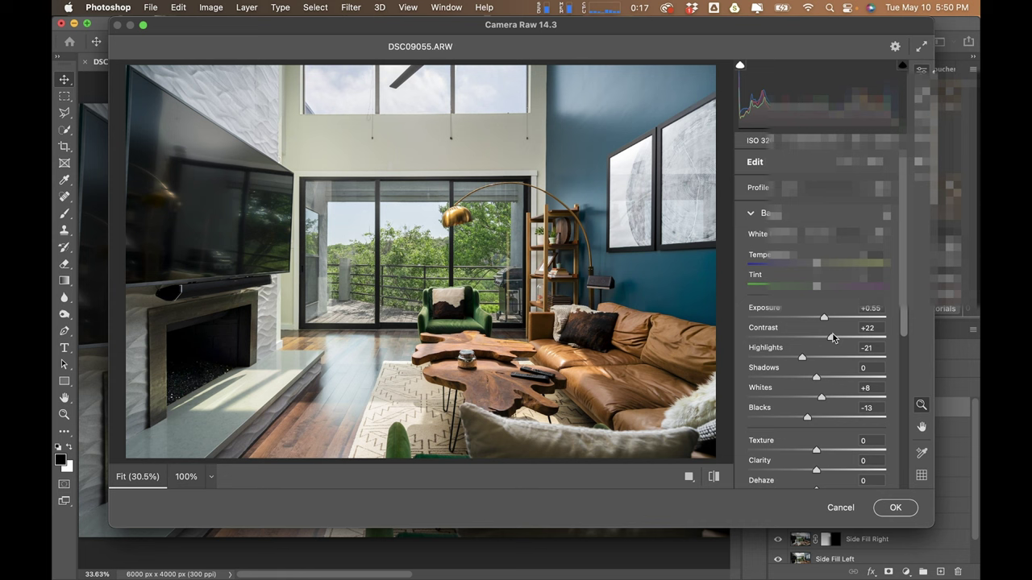
left_click(896, 508)
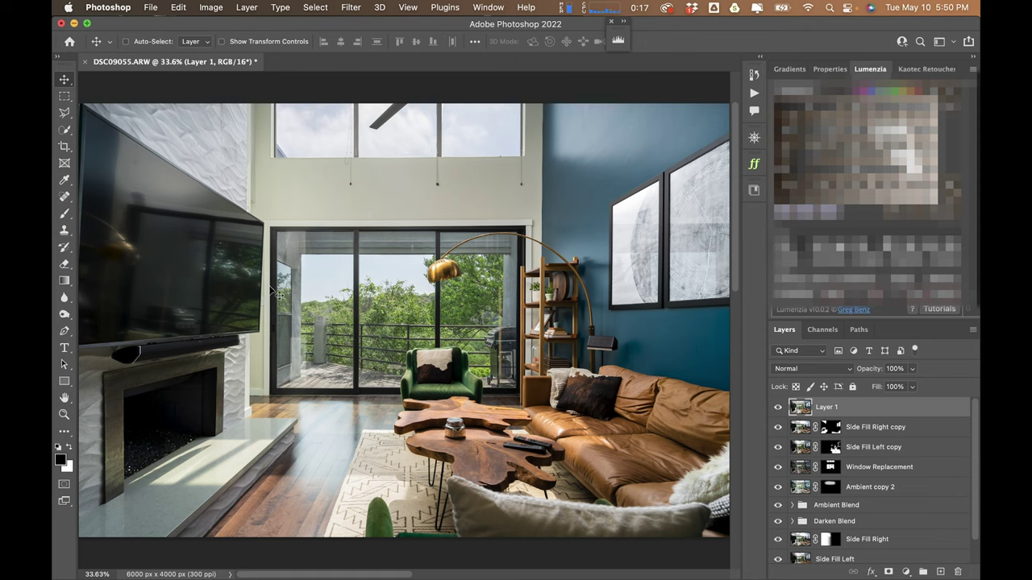
- Bring up the Kaotec Retouchers actions and draw a Pen path along the TV screen's top edge, from its upper-left to its upper-right corner
left_click(924, 69)
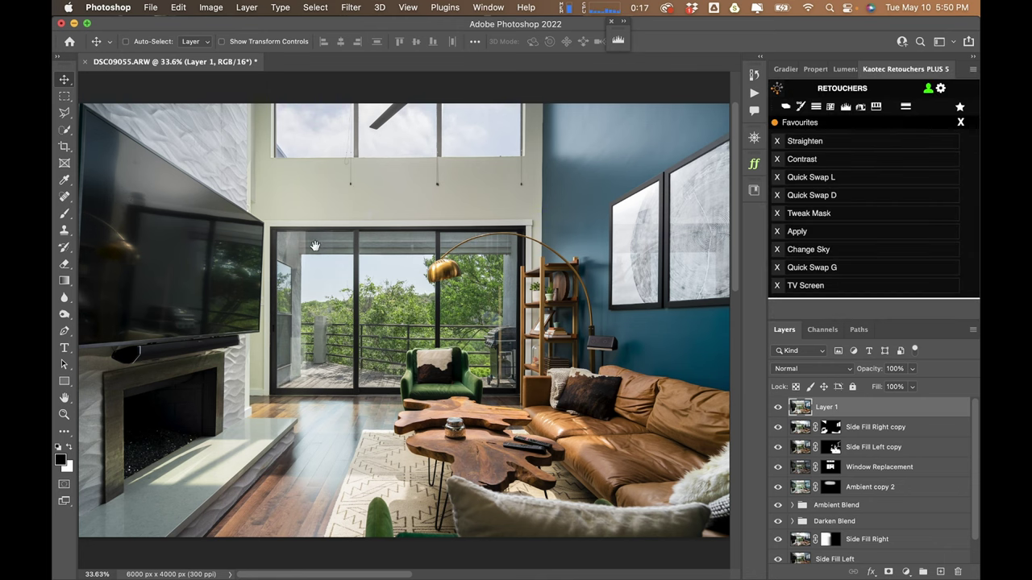
left_click_drag(246, 274, 546, 274)
scroll(502, 269, "up", 2)
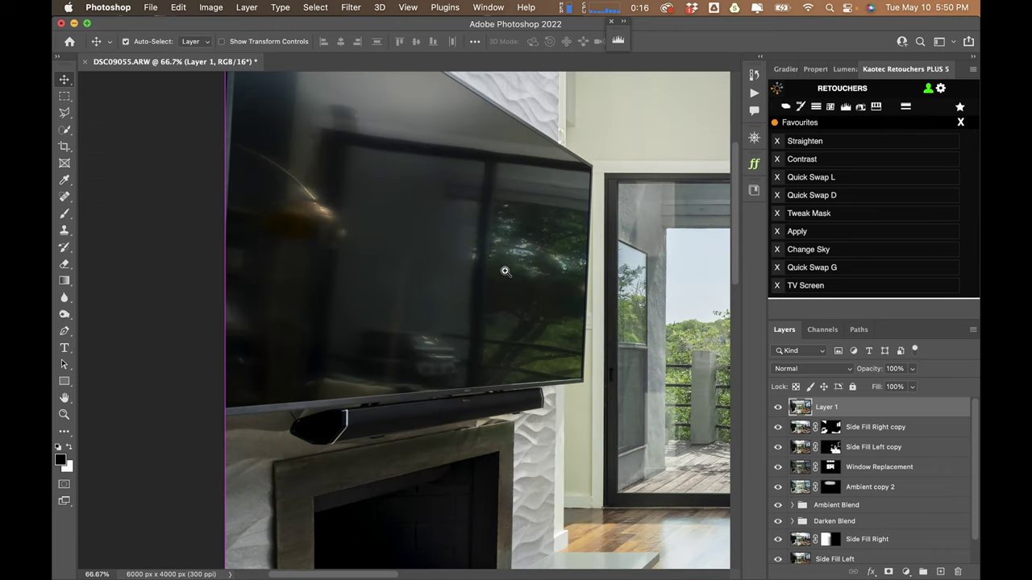
key("p")
scroll(323, 222, "up", 2)
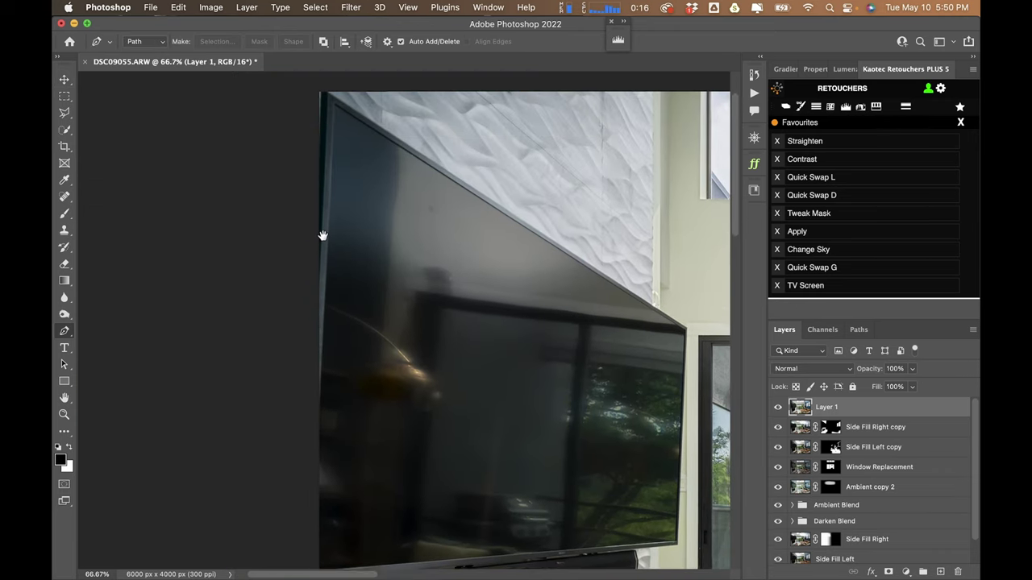
left_click(335, 110)
scroll(690, 341, "up", 5)
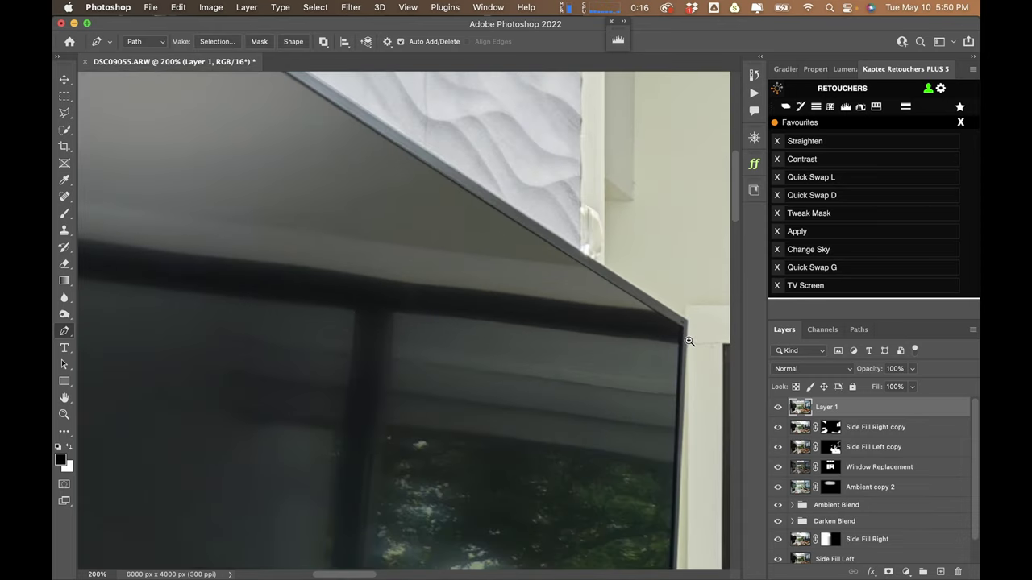
left_click(679, 319)
- Continue the Pen path down the TV screen's right edge and along its bottom edge to just beyond the photo's left border
scroll(670, 345, "down", 3)
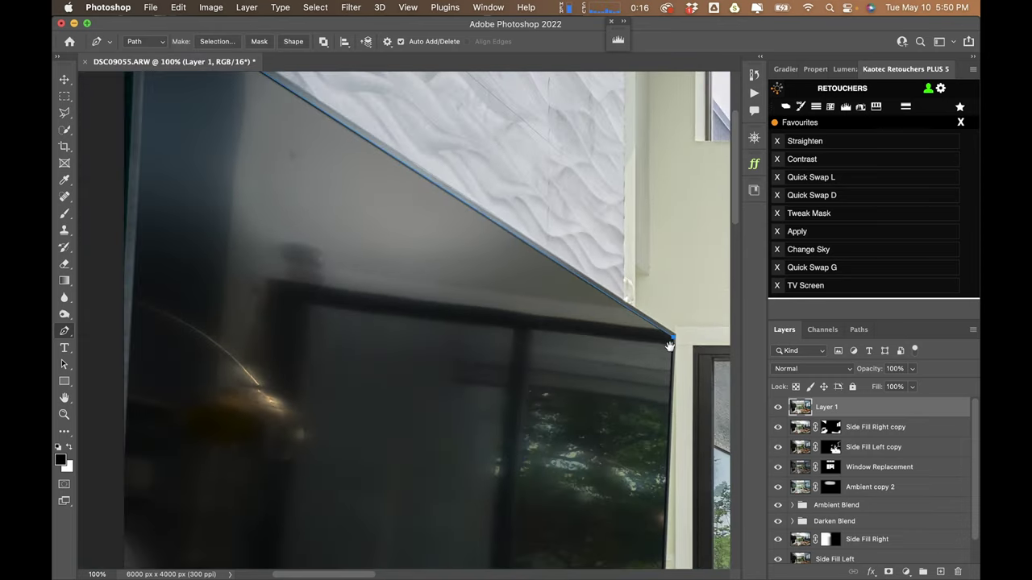
scroll(657, 266, "down", 10)
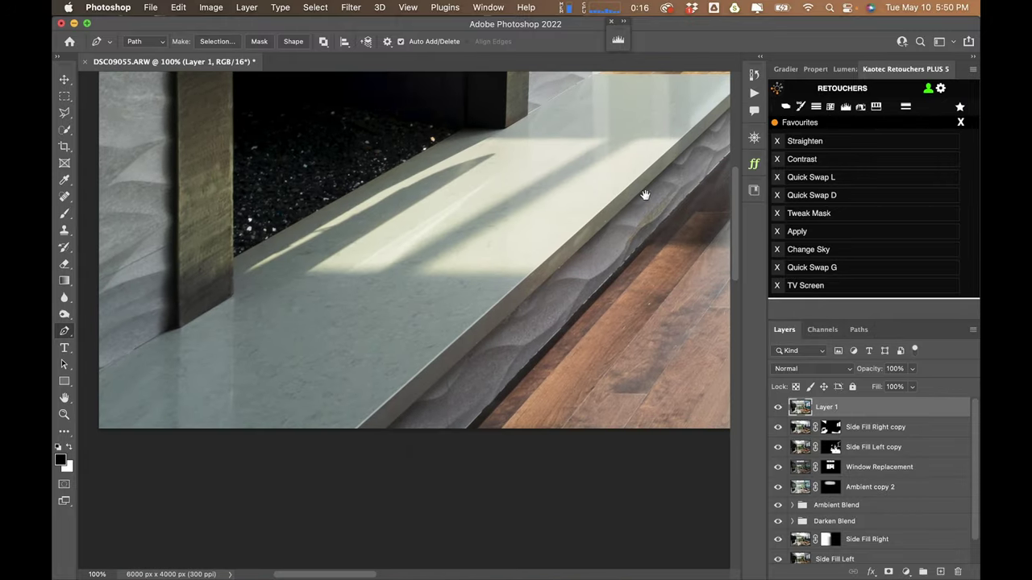
scroll(647, 193, "up", 6)
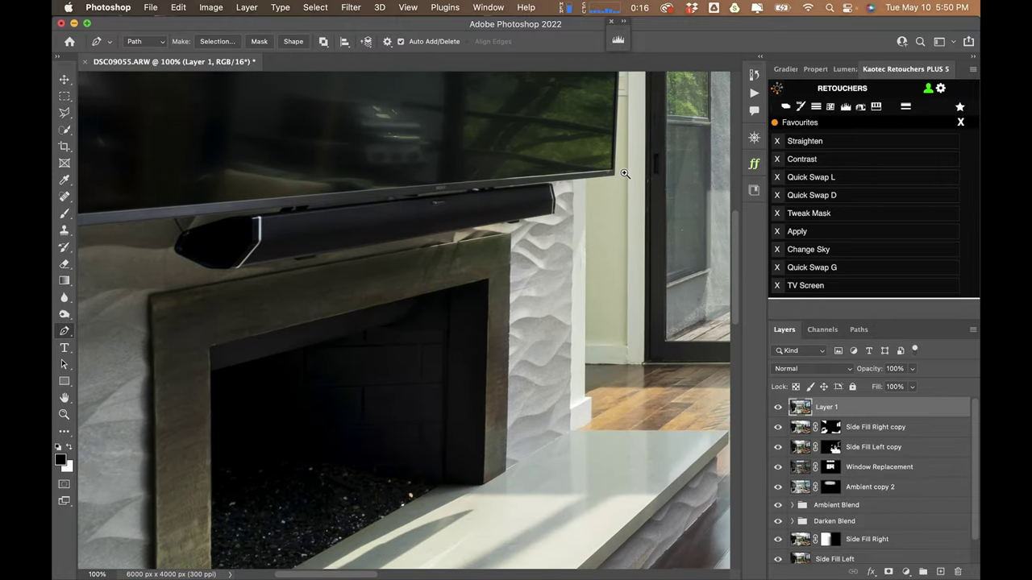
scroll(610, 164, "up", 2)
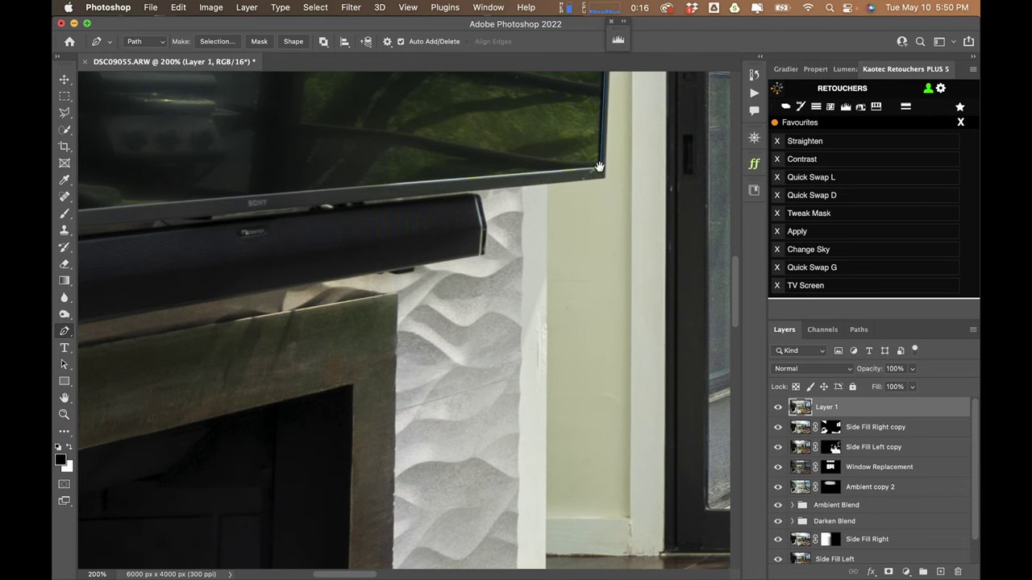
scroll(601, 172, "down", 3)
scroll(495, 215, "up", 1)
left_click(260, 234)
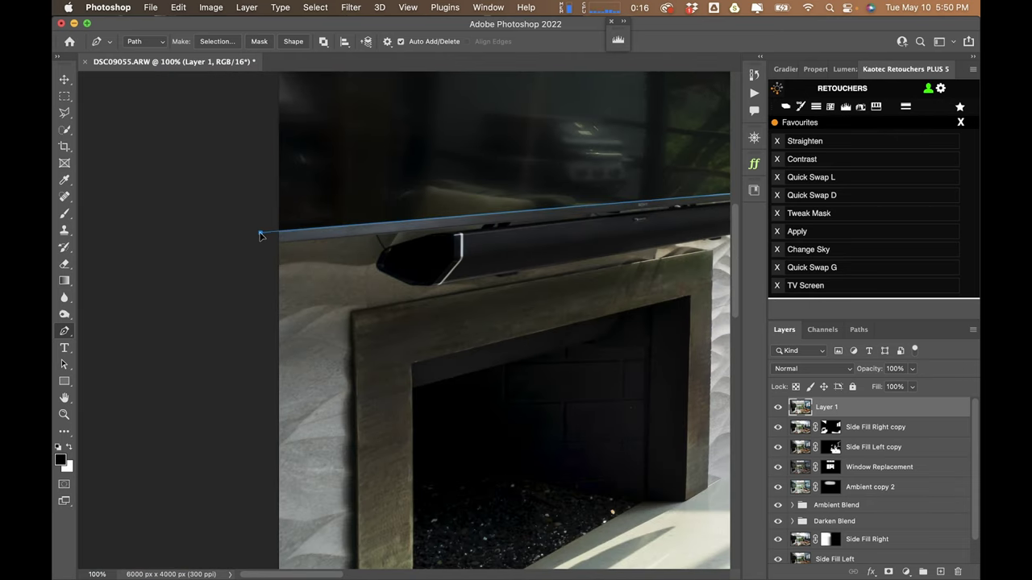
- Close the Pen path around the TV screen along its left edge, back at the upper-left corner
scroll(326, 184, "down", 2)
left_click_drag(328, 174, 361, 330)
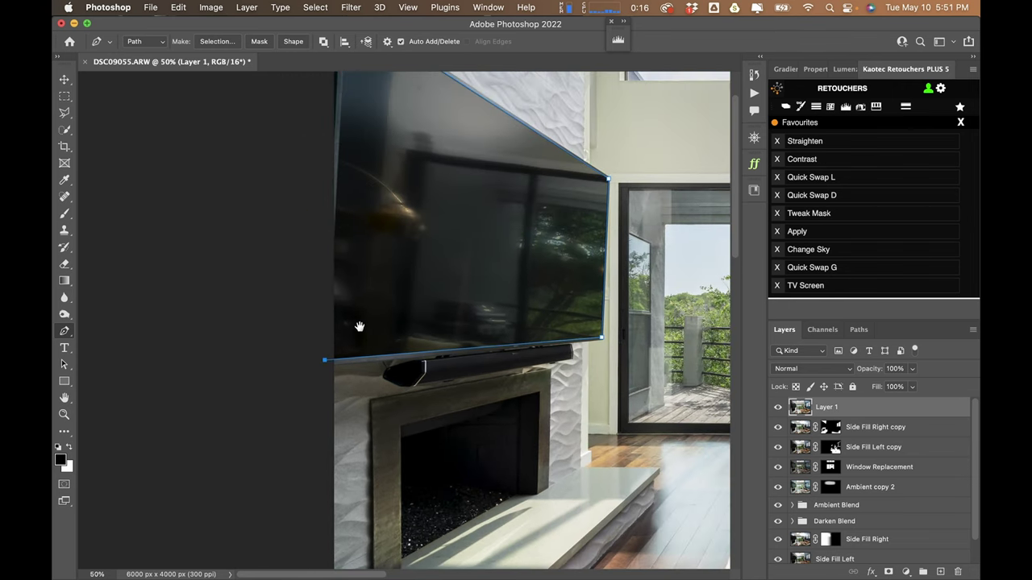
left_click_drag(362, 288, 357, 373)
left_click(346, 127)
left_click(363, 217)
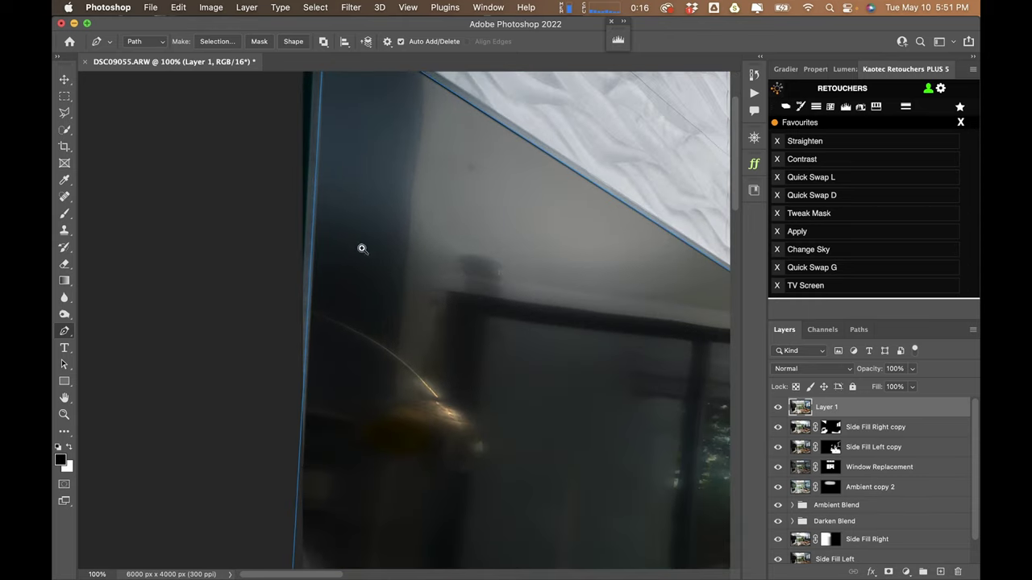
- Fit the path to the TV screen's left edge with an extra anchor point and convert the path into a selection
scroll(345, 335, "up", 3)
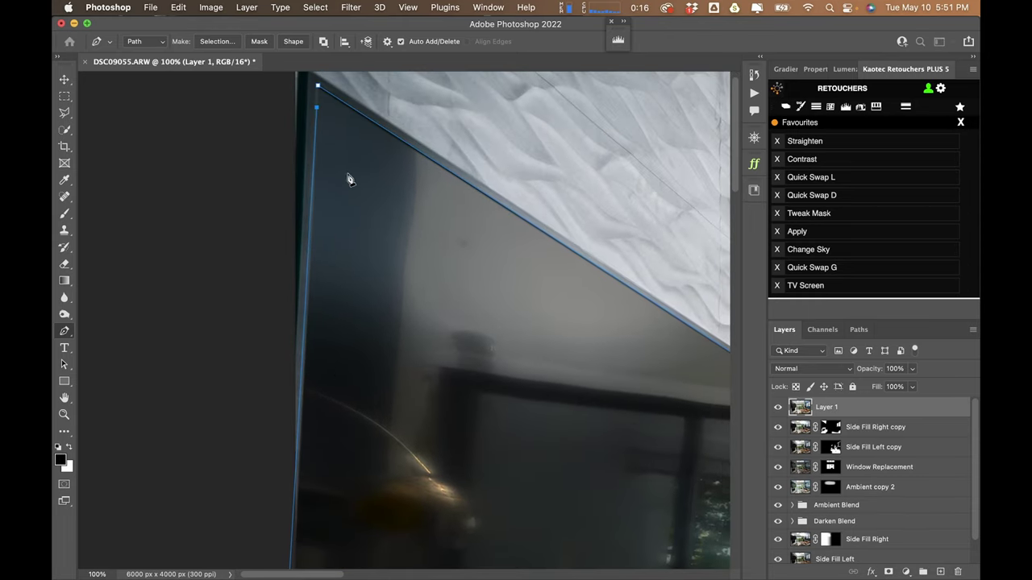
scroll(350, 194, "down", 5)
left_click(278, 462)
left_click_drag(278, 461, 279, 469)
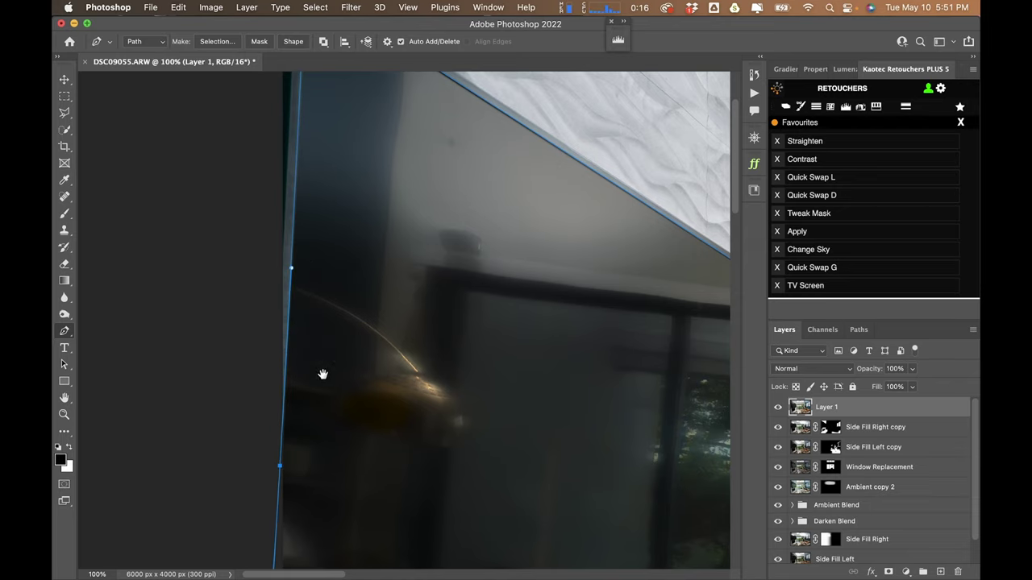
scroll(323, 375, "up", 5)
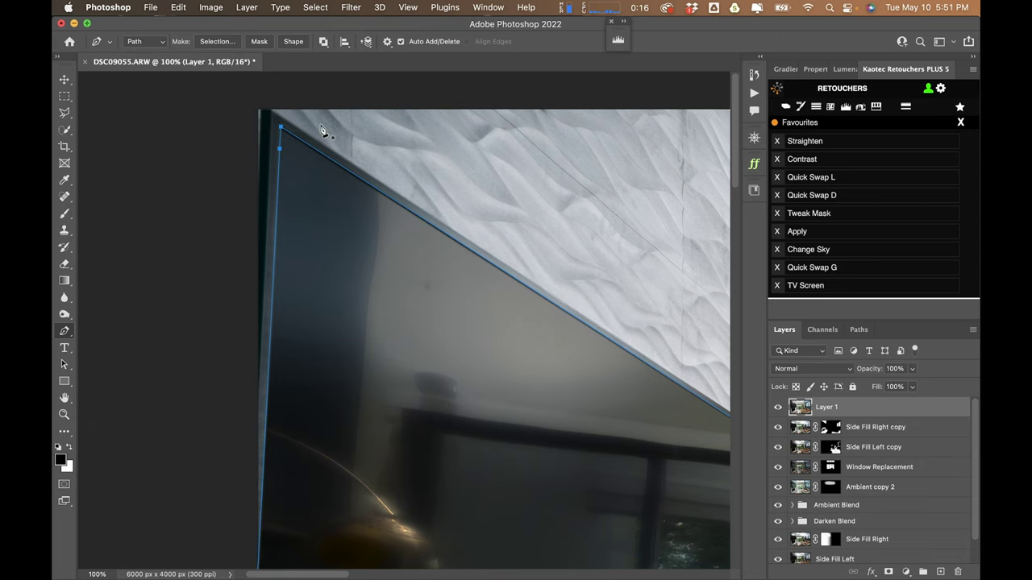
key("super+0")
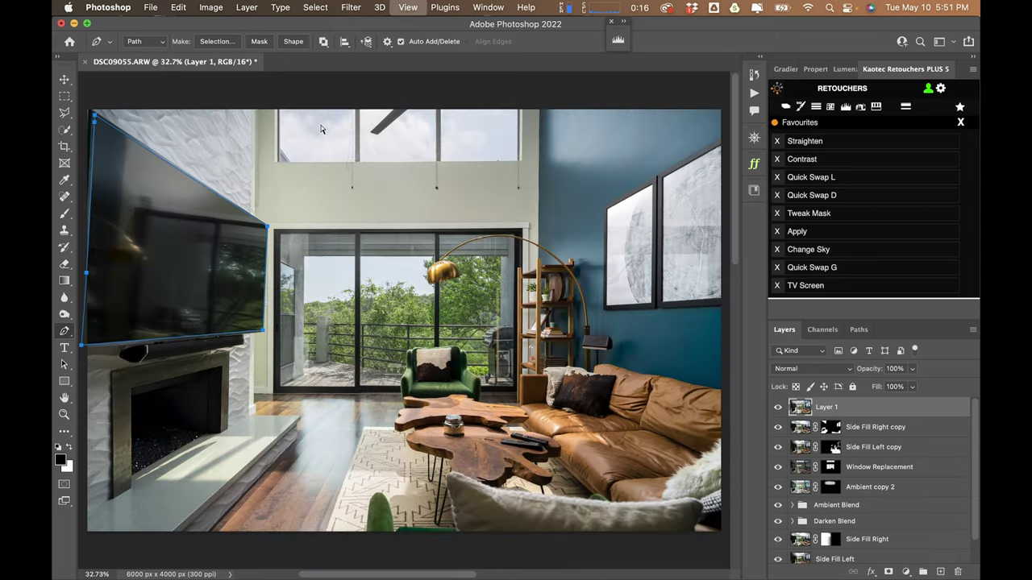
key("super+Return")
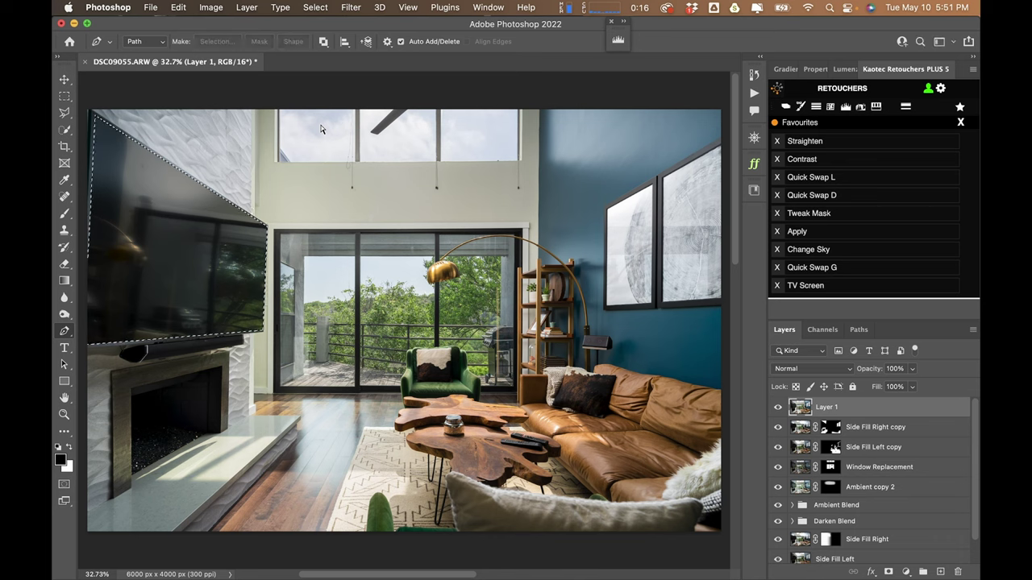
- Run the Kaotec TV Screen action on the selected TV area with a feather radius of 1 pixel
left_click(848, 184)
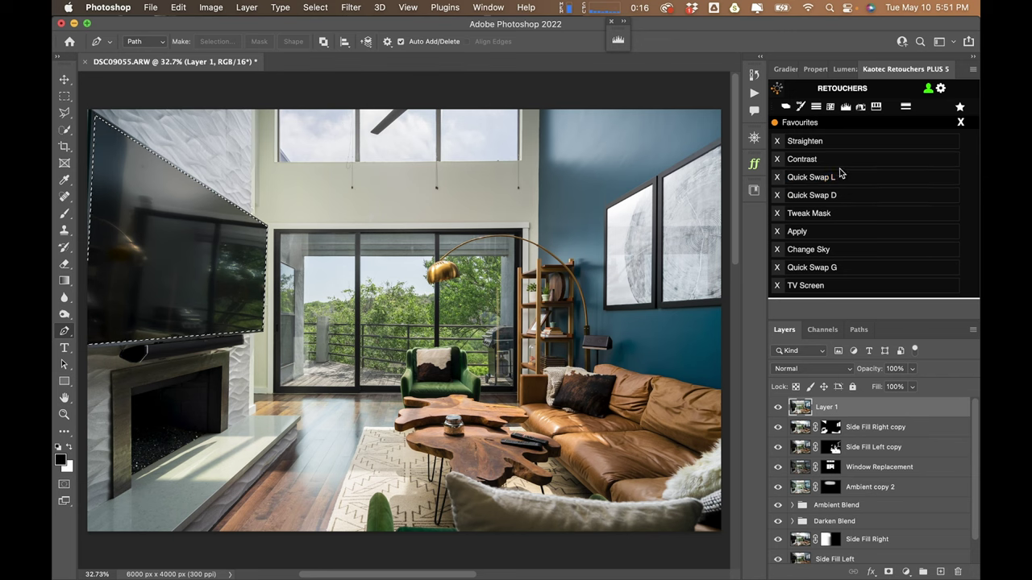
left_click(841, 175)
left_click(814, 287)
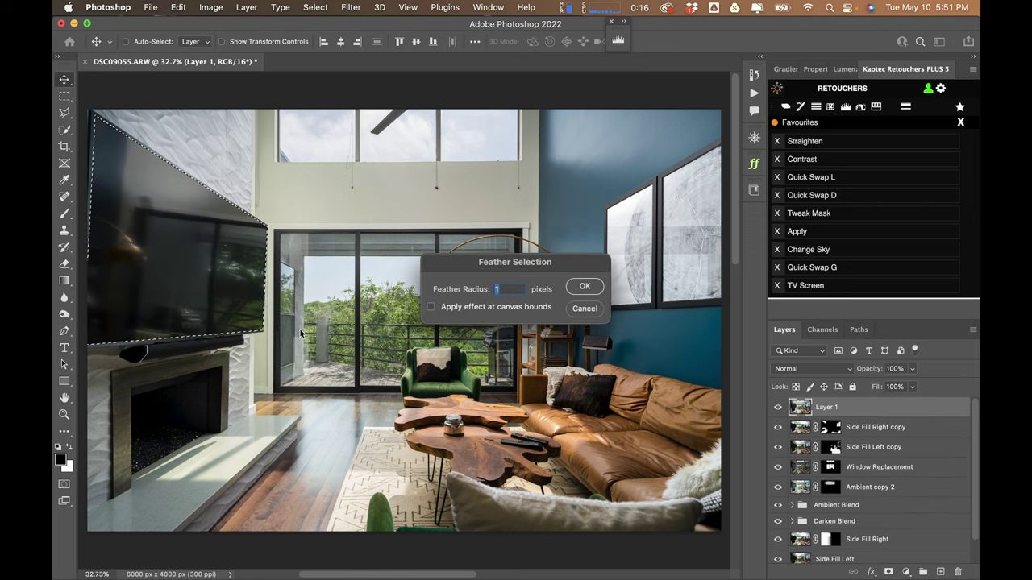
key("Return")
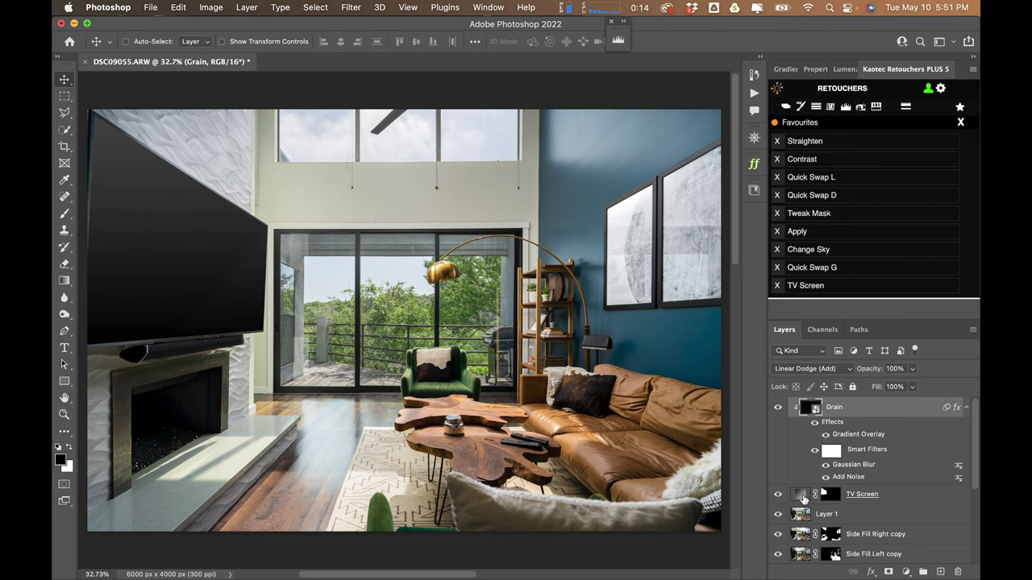
- Try different angles for the TV Screen layer's gradient fill and apply it at about 37 degrees
double_click(802, 498)
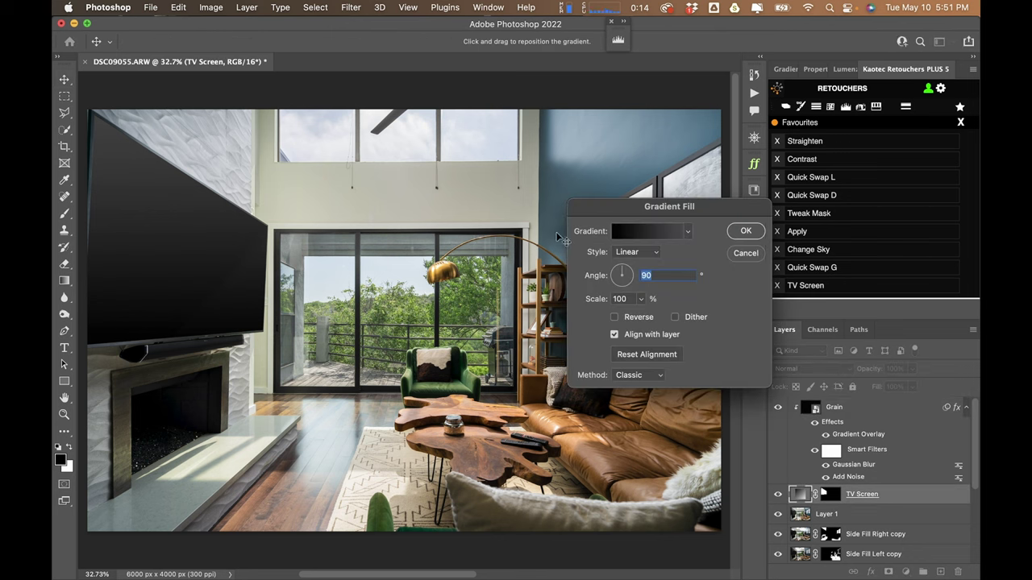
left_click(627, 274)
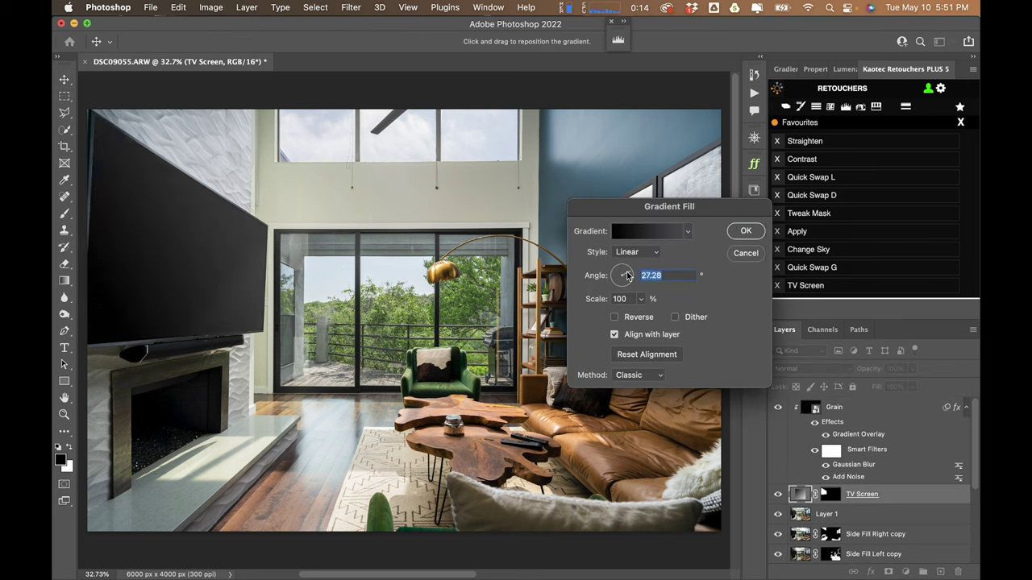
left_click_drag(627, 275, 612, 288)
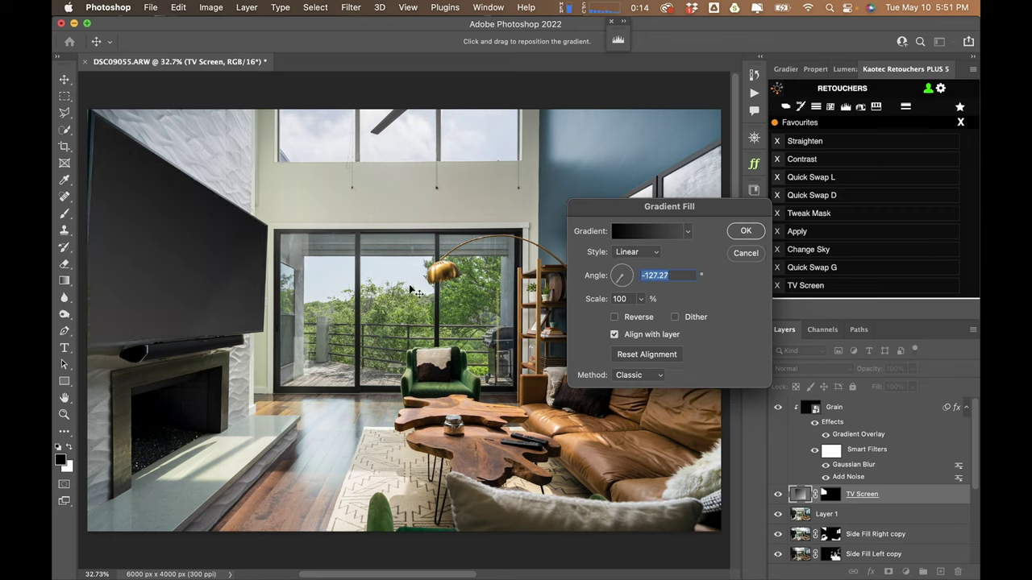
left_click(627, 274)
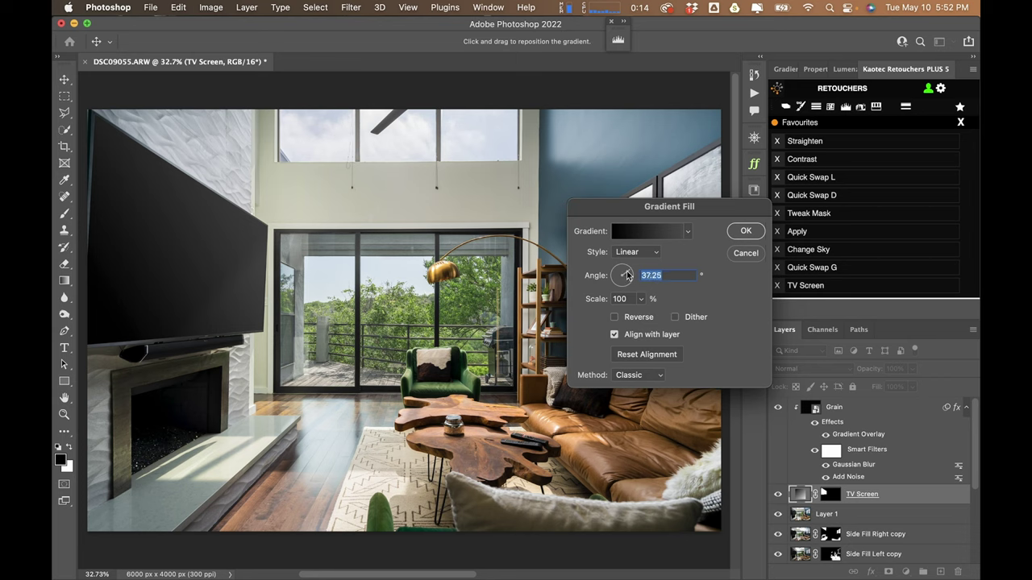
left_click_drag(628, 276, 628, 275)
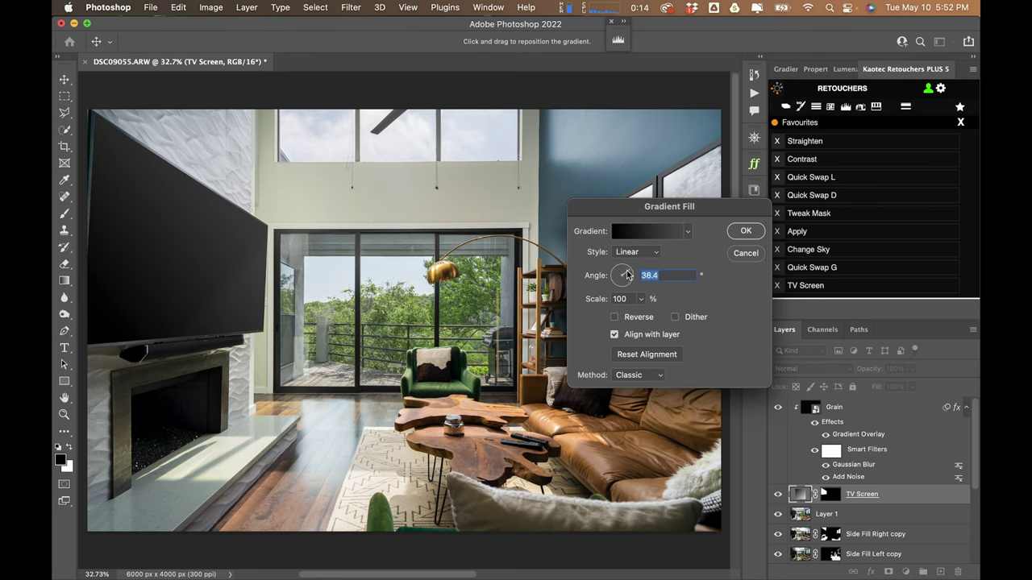
left_click(750, 233)
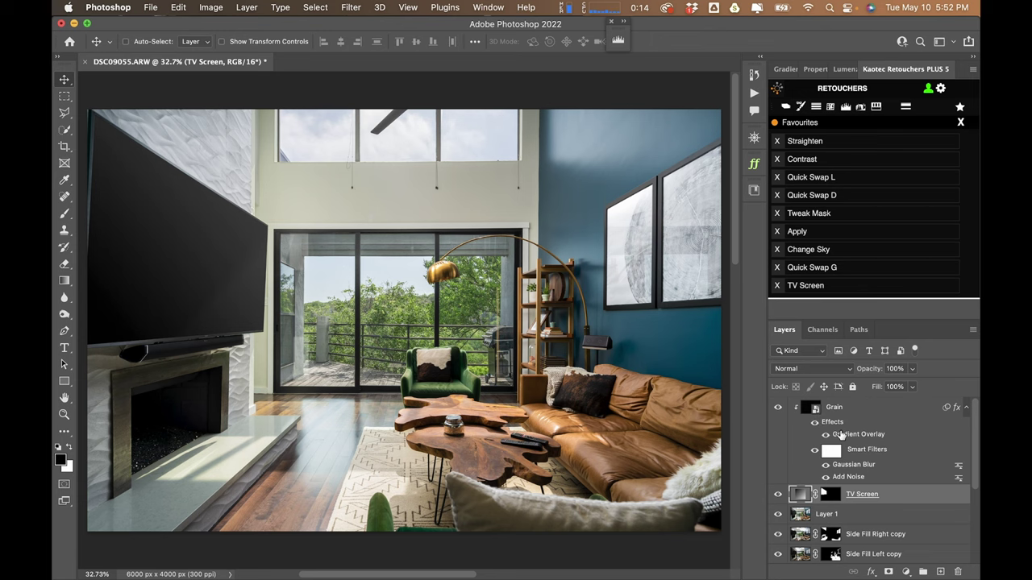
- Reposition the Grain layer's Gradient Overlay slightly across the TV screen and accept the layer style
double_click(841, 436)
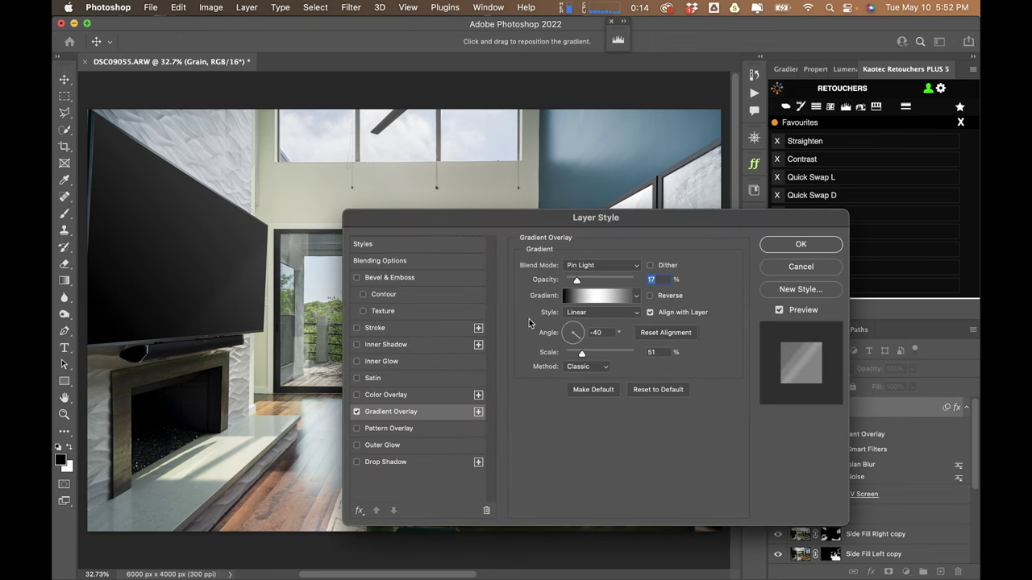
mouse_move(207, 311)
left_mouse_down()
mouse_move(168, 272)
mouse_move(242, 279)
mouse_move(164, 280)
mouse_move(190, 237)
mouse_move(157, 228)
mouse_move(131, 196)
mouse_move(217, 266)
mouse_move(145, 205)
mouse_move(237, 269)
mouse_move(333, 376)
mouse_move(389, 411)
mouse_move(235, 319)
left_mouse_up()
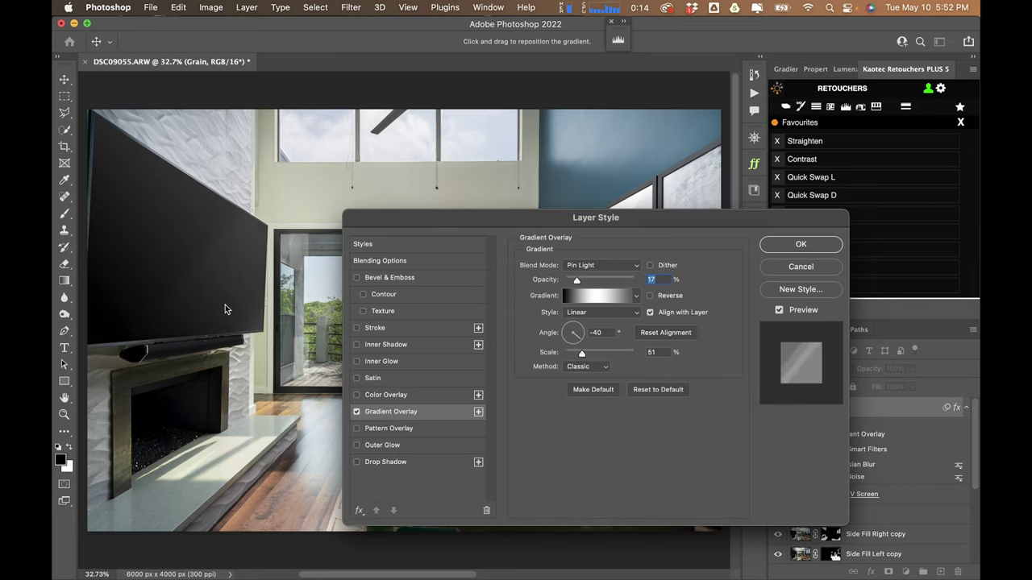
left_click(790, 246)
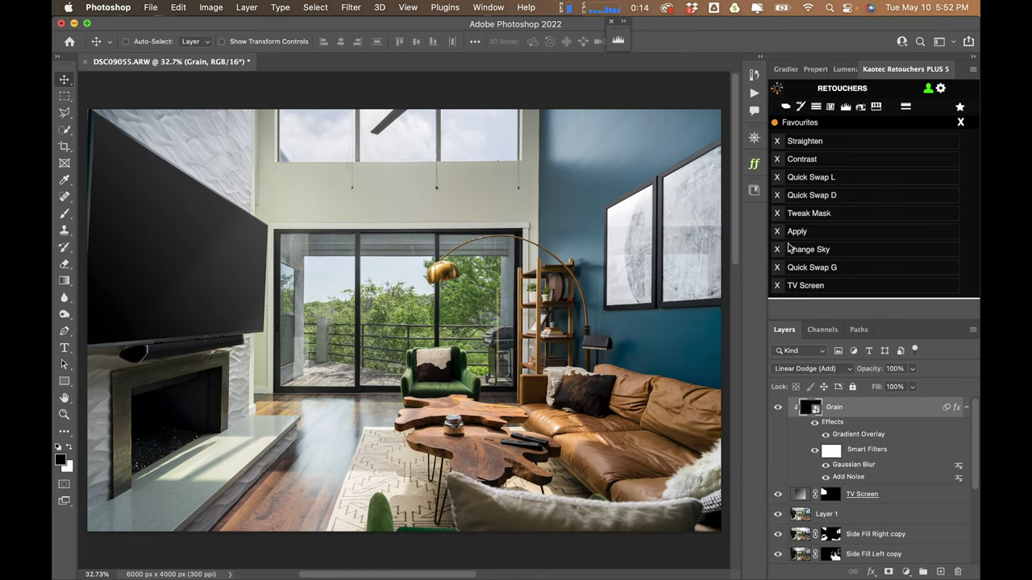
- Group the Grain and TV Screen layers and name the group TV Replacement
left_click(920, 493, "shift")
key("super+g")
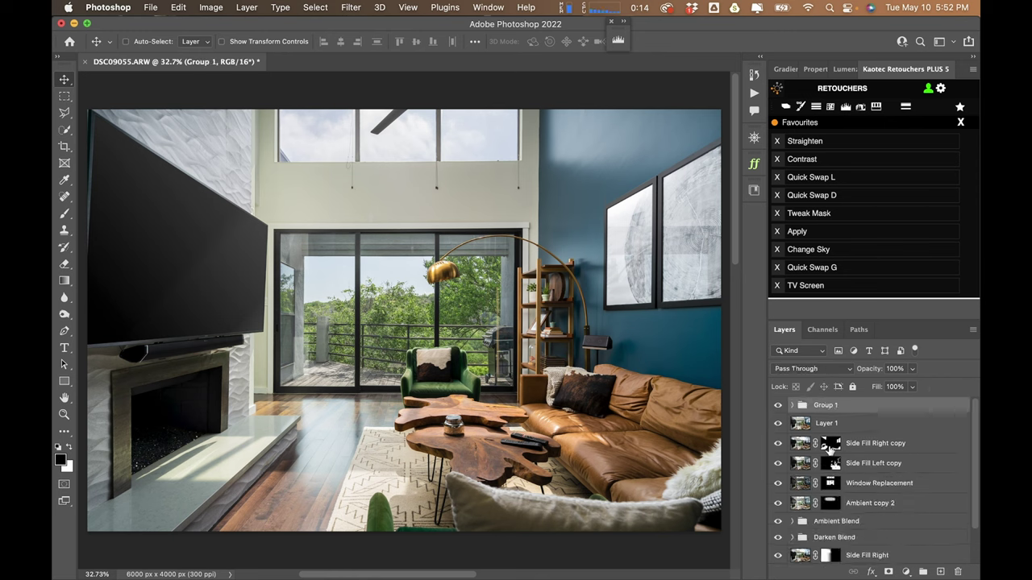
double_click(826, 406)
type("TV Replacement")
key("Return")
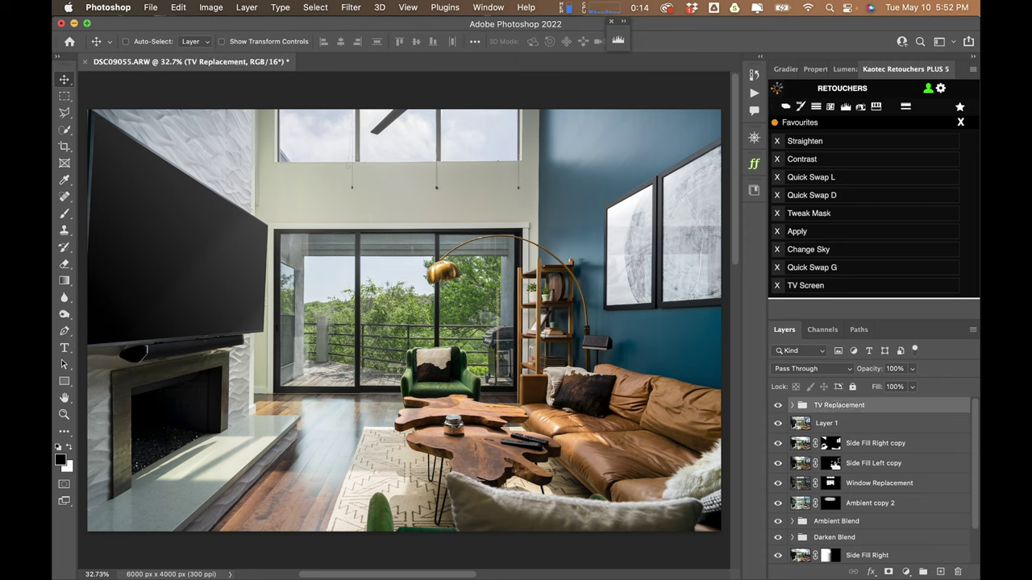
- Create a masked Sharpen layer with the sharpening action and merge it with the TV Replacement group and Layer 1
left_click(756, 168)
left_click(587, 230)
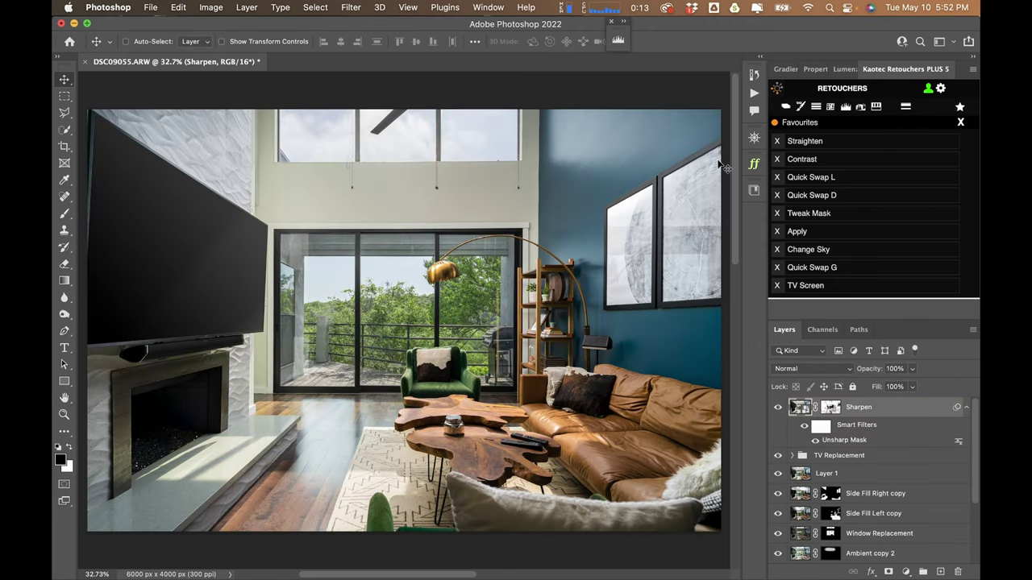
left_click(843, 457)
left_click_drag(841, 457, 851, 474)
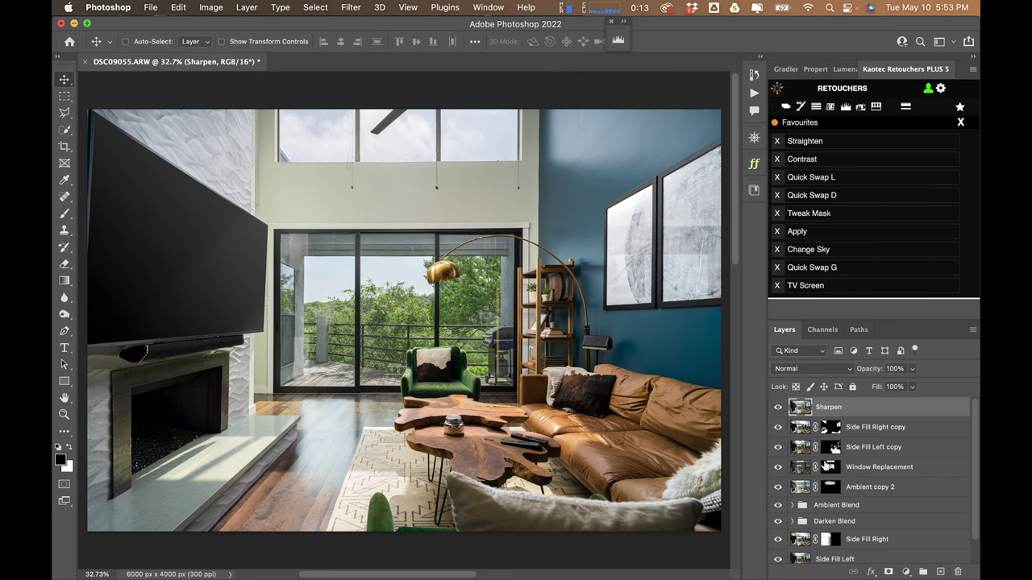
- Show only the Side Fill Left layer to view the original exposure without the edits
scroll(821, 459, "down", 2)
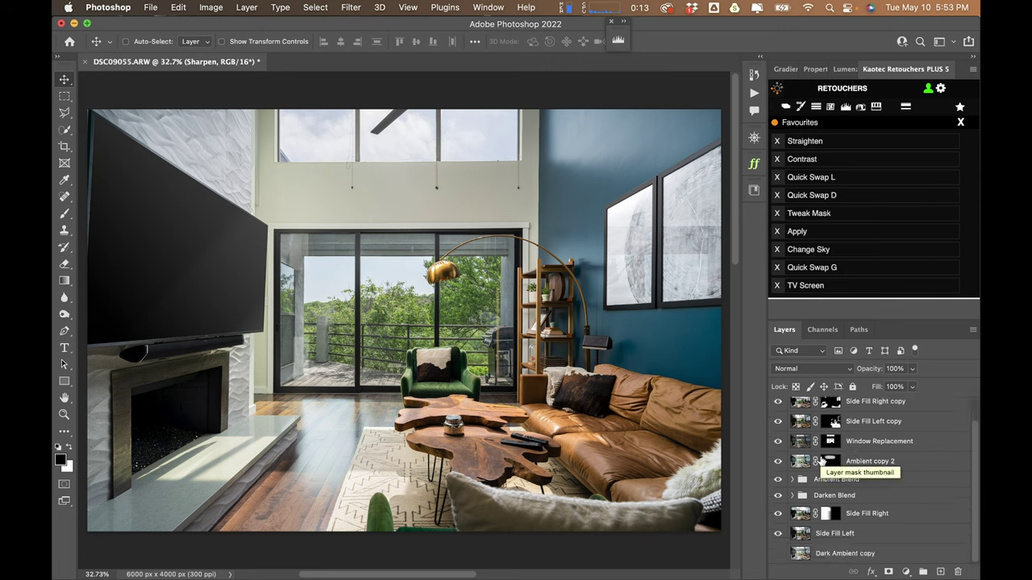
scroll(823, 461, "up", 2)
scroll(823, 460, "down", 2)
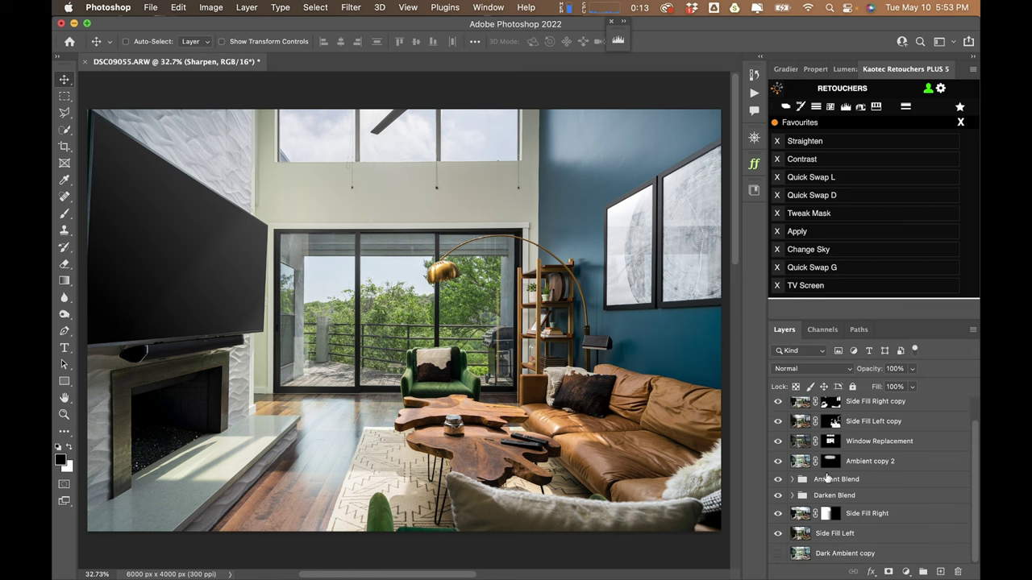
left_click(779, 534, "alt")
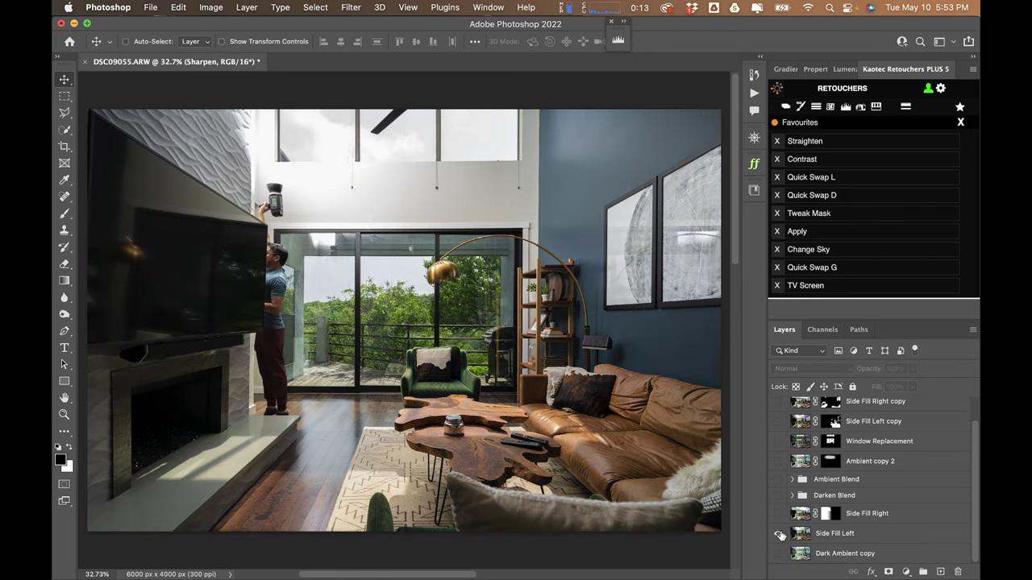
- Restore the visibility of all layers after briefly viewing the Side Fill Right layer on its own
left_click(779, 534, "alt")
left_click(778, 514, "alt")
left_click(780, 516, "alt")
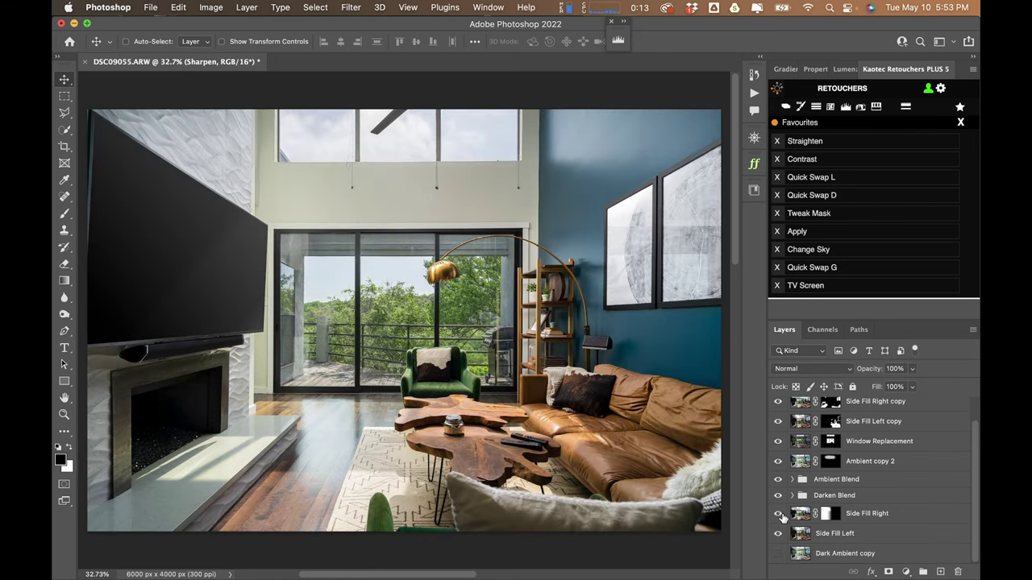
scroll(831, 492, "up", 2)
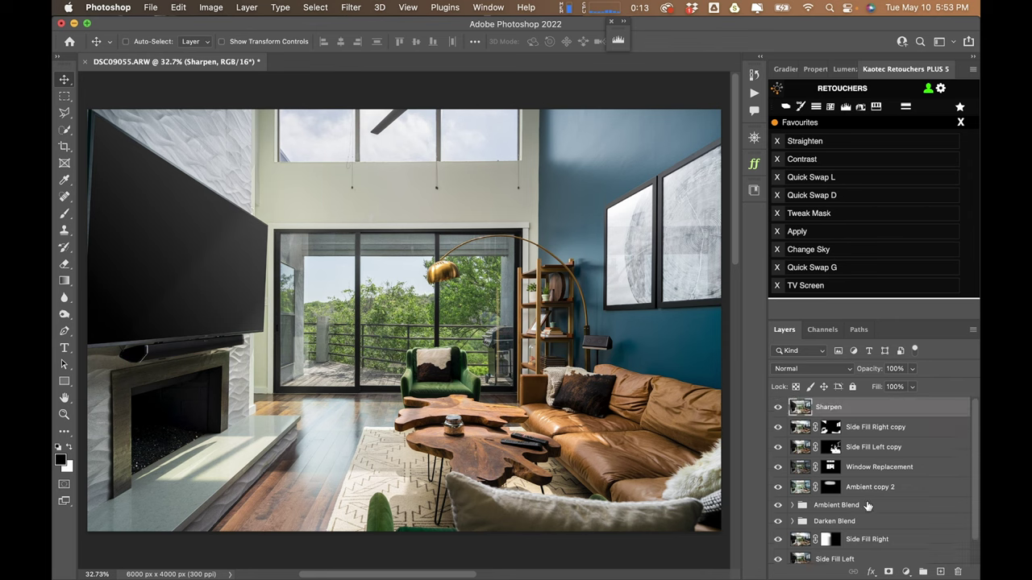
- Duplicate Side Fill Right copy and Side Fill Left copy above the Sharpen layer and give both duplicates fully black masks
left_click(861, 427)
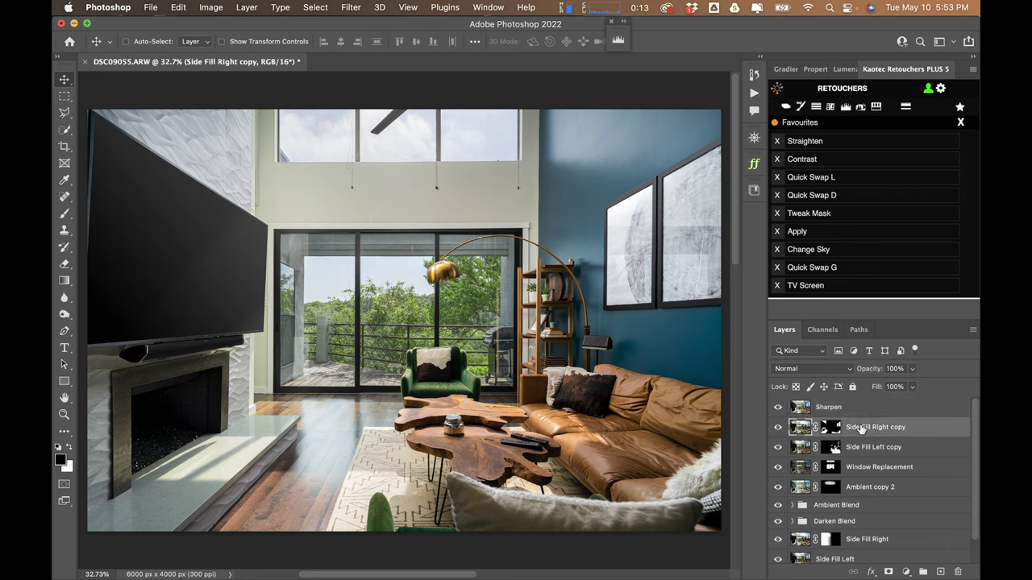
left_click(859, 449, "shift")
key("super+j")
left_click_drag(860, 451, 959, 569)
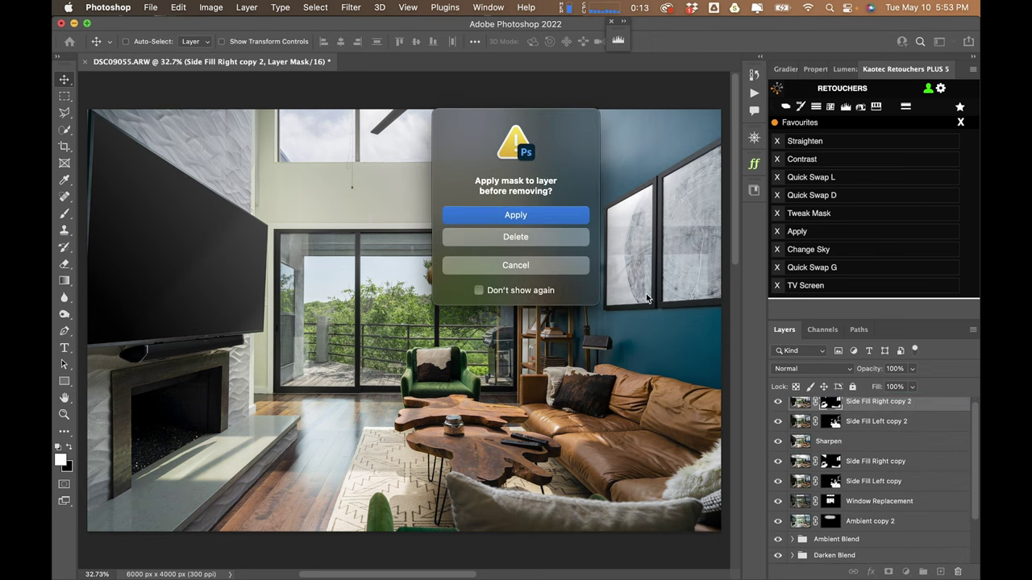
left_click(553, 242)
key("super+z")
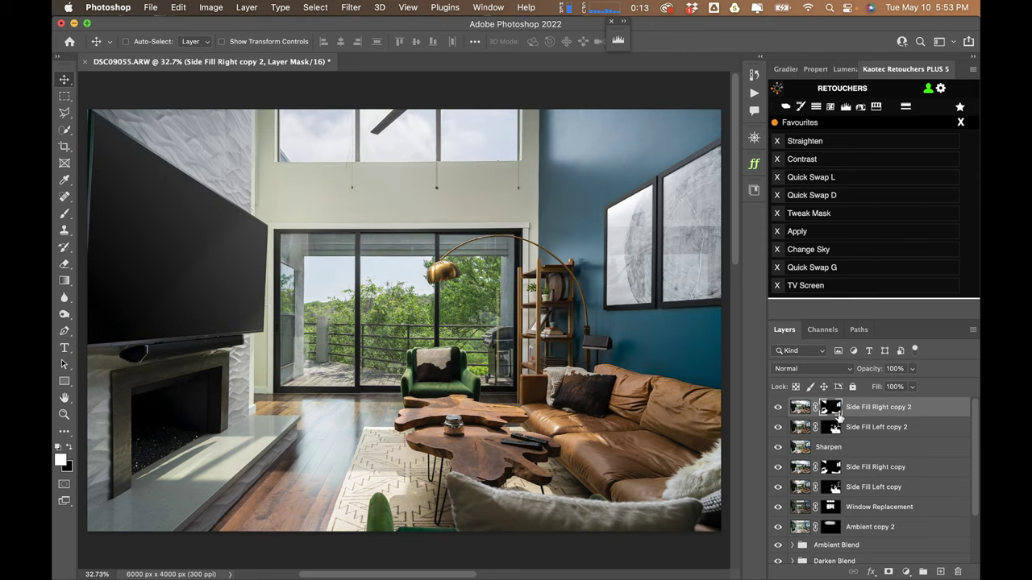
left_click_drag(831, 408, 830, 429)
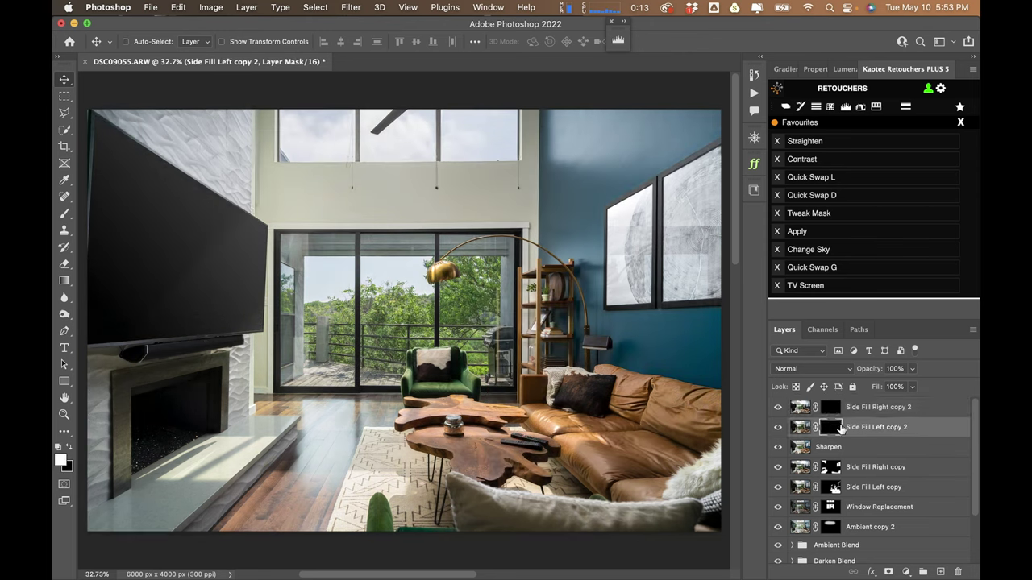
- Temporarily disable the masks of Side Fill Right copy 2 and Side Fill Left copy 2 to view their exposures
left_click(829, 407, "shift")
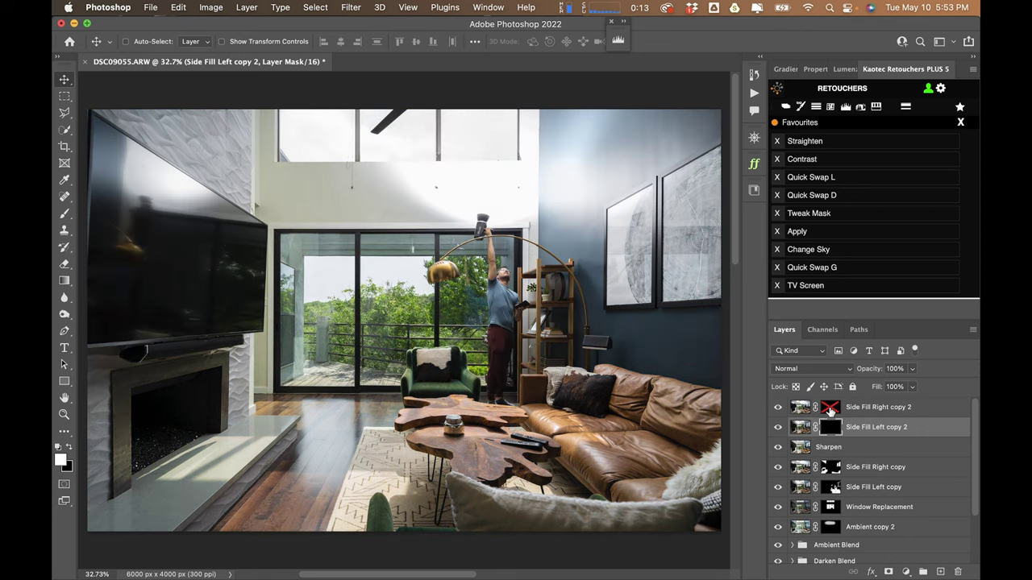
left_click(829, 407, "shift")
left_click(829, 428, "shift")
left_click(827, 428, "shift")
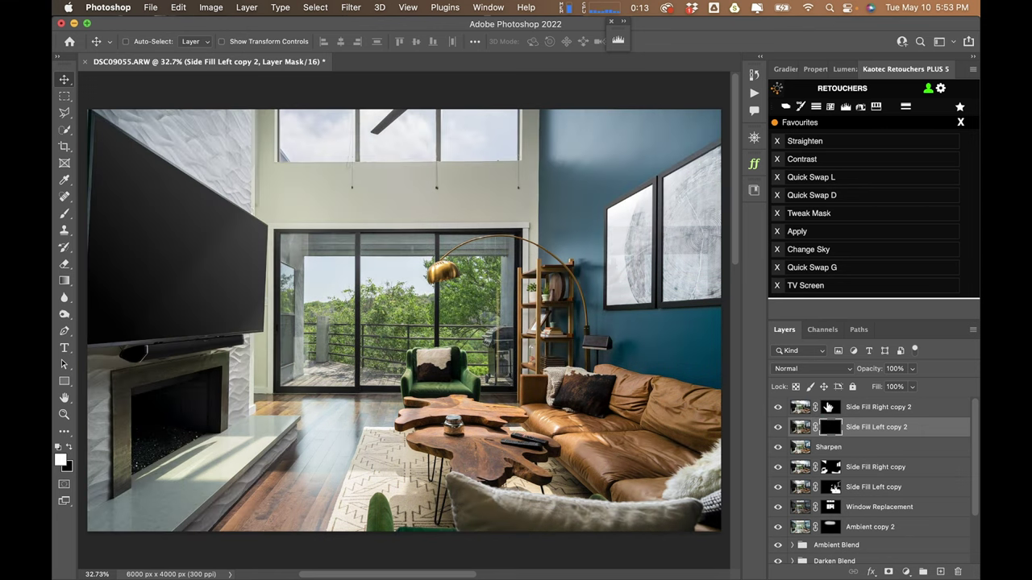
- Paint white with a very large brush on the Side Fill Right copy 2 mask over the wood floor and rug
left_click(829, 407)
key("b")
key("bracketright")
key("bracketright")
key("bracketright")
key("bracketright")
key("bracketright")
key("bracketright")
key("bracketright")
key("bracketright")
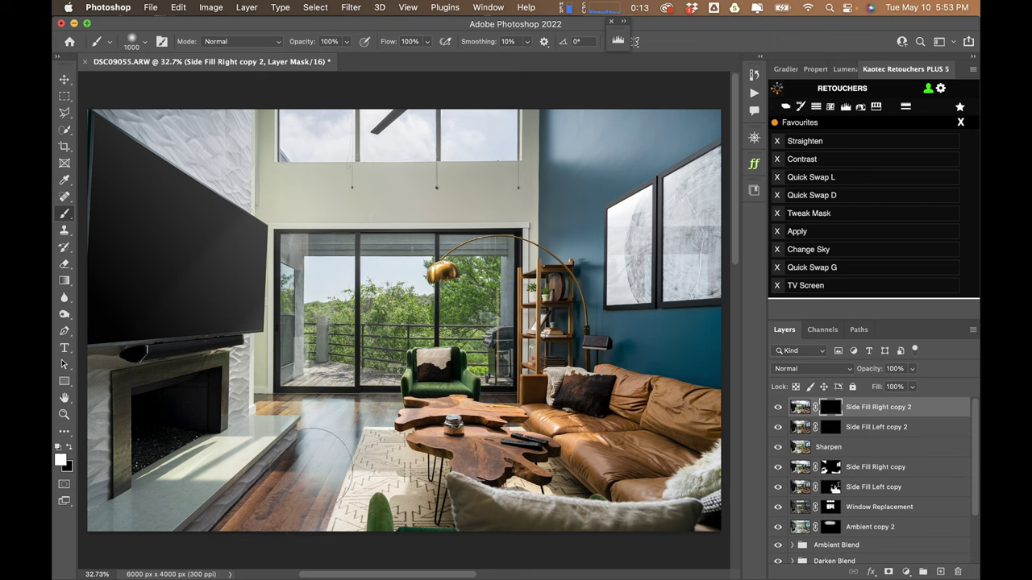
key("bracketright")
key("bracketright")
key("bracketright")
key("bracketright")
key("bracketright")
key("bracketright")
mouse_move(355, 483)
left_mouse_down()
mouse_move(346, 451)
mouse_move(355, 500)
mouse_move(339, 464)
left_mouse_up()
- Refine the Side Fill Right copy 2 mask along the hearth edge and the floor by the sliding doors with smaller brushes
key("bracketleft")
key("bracketleft")
key("bracketleft")
key("bracketleft")
key("bracketleft")
key("bracketleft")
key("bracketleft")
key("bracketleft")
key("bracketleft")
key("bracketleft")
key("bracketleft")
key("bracketleft")
key("bracketleft")
key("bracketleft")
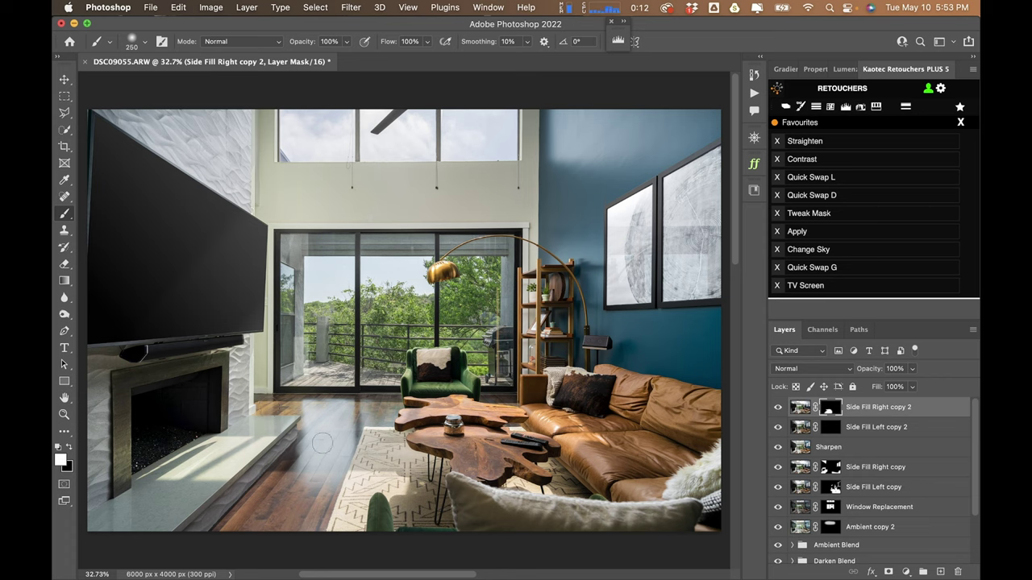
key("bracketright")
key("bracketright")
key("bracketright")
key("bracketright")
key("bracketright")
key("bracketright")
key("bracketright")
key("bracketleft")
key("bracketleft")
key("bracketleft")
key("bracketleft")
key("bracketleft")
key("bracketleft")
key("bracketleft")
key("bracketleft")
key("bracketleft")
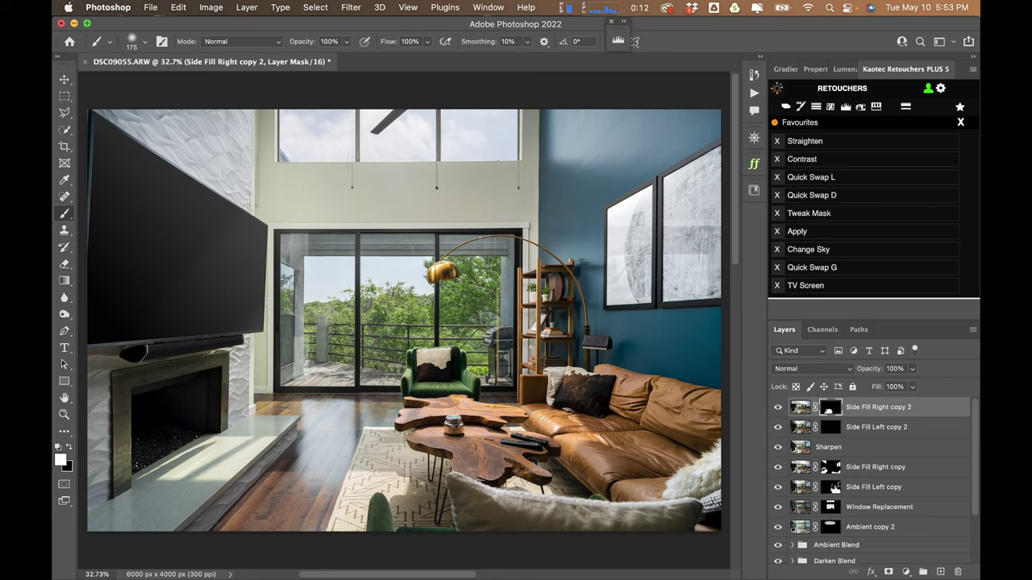
key("bracketleft")
- Reveal small floor and rug areas between the coffee tables and the sofa on the Side Fill Left copy 2 mask
left_click(828, 427)
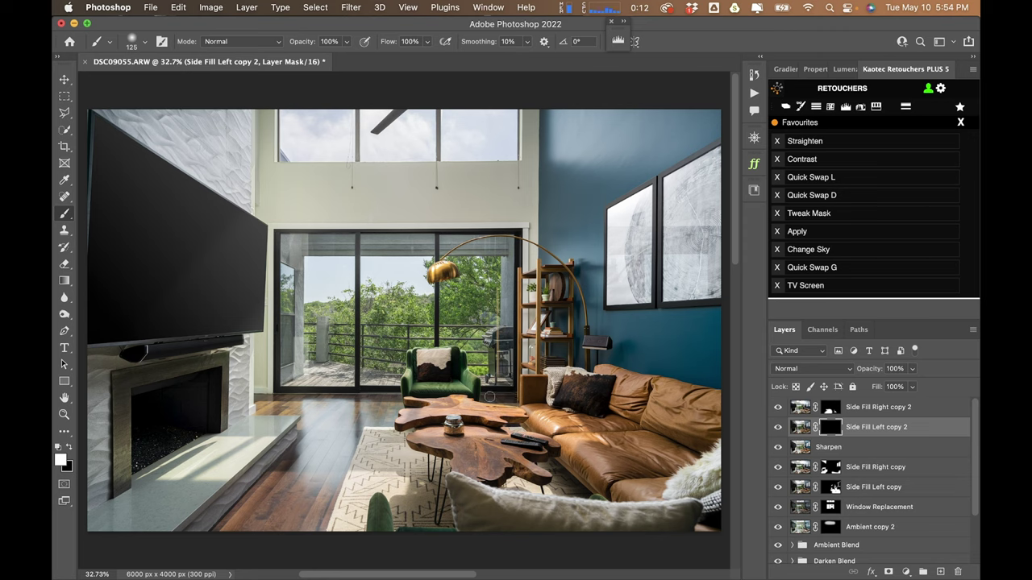
left_click(778, 407)
left_click(778, 407)
left_click_drag(830, 413, 835, 430)
- Load the Side Fill Right copy 2 mask as a selection and merge that layer with Side Fill Left copy 2
left_click(831, 414, "super")
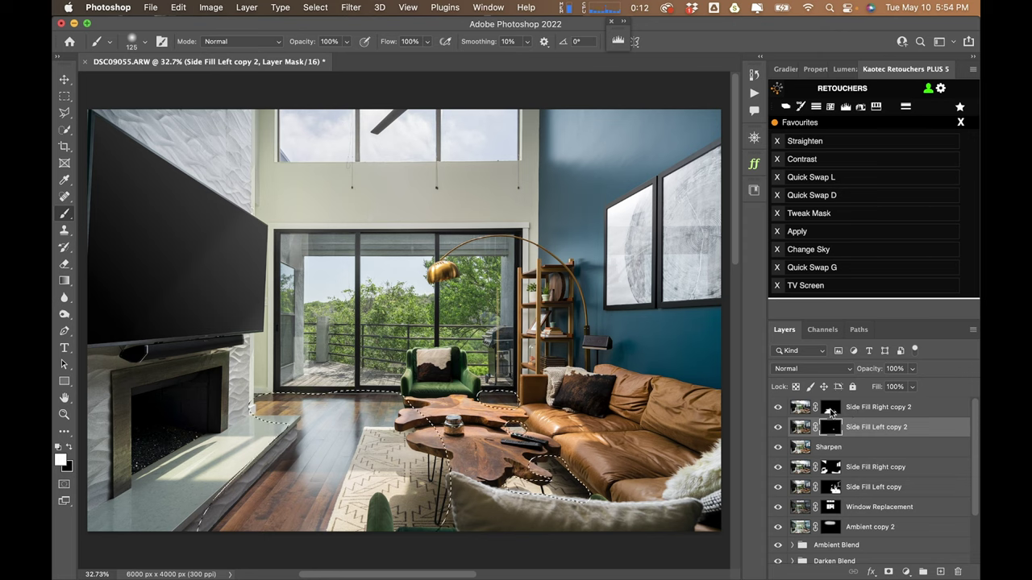
key("ctrl+super+f")
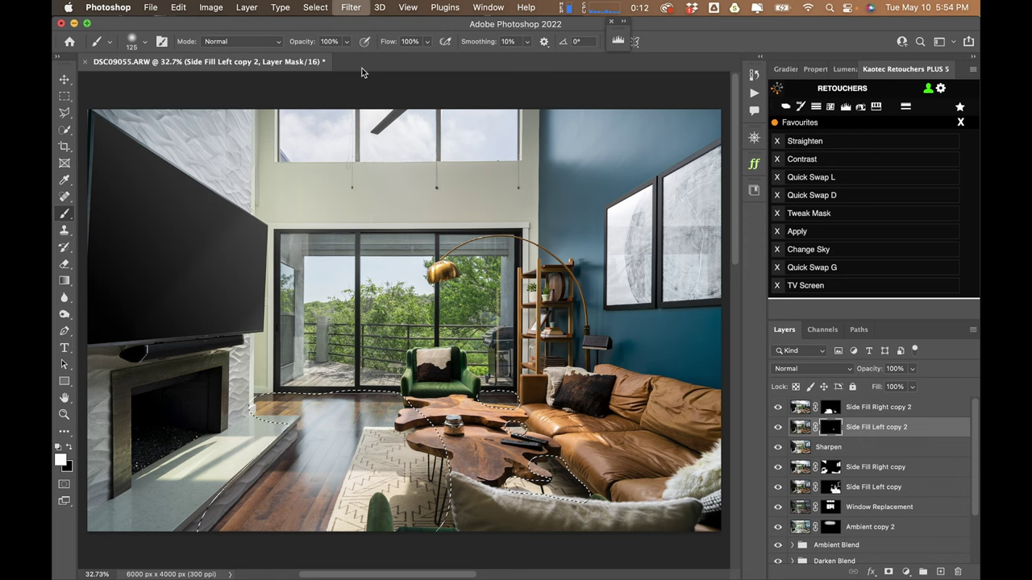
key("Escape")
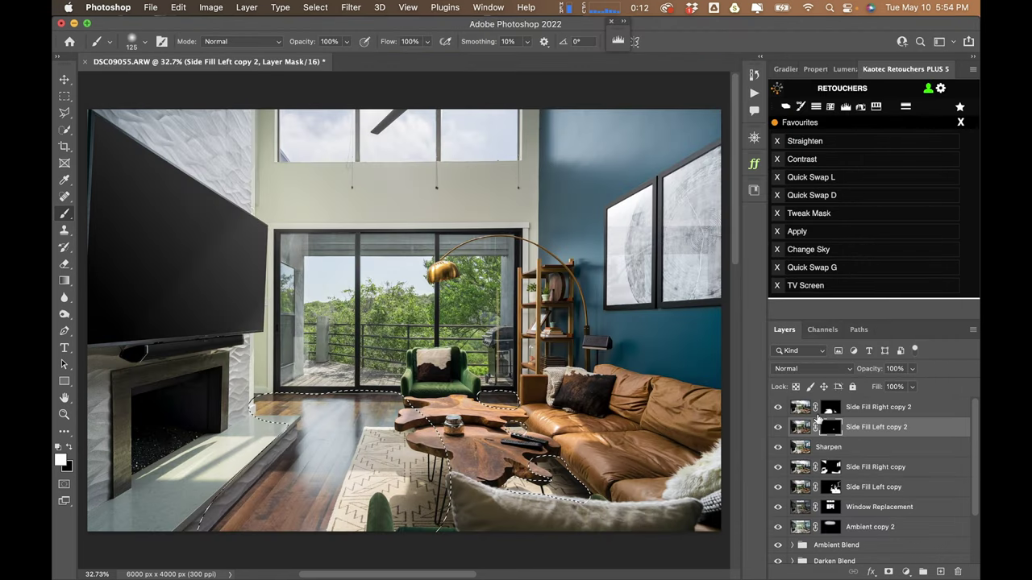
left_click(879, 410, "shift")
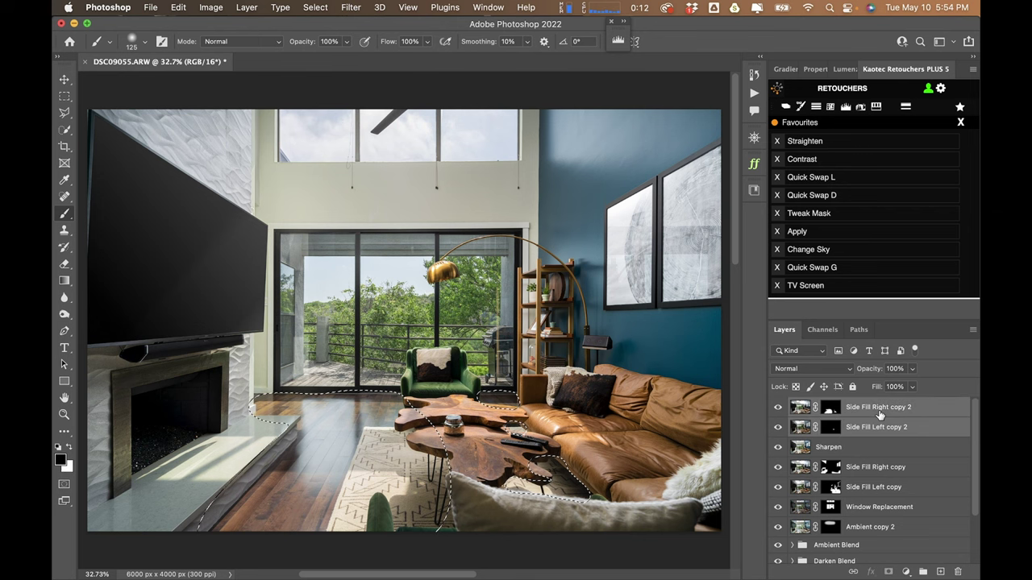
key("super+e")
- Apply the Camera Raw Filter to the merged floor layer with Contrast +44, Highlights -35, Shadows -10 and slightly raised Vibrance
key("ctrl+super+f")
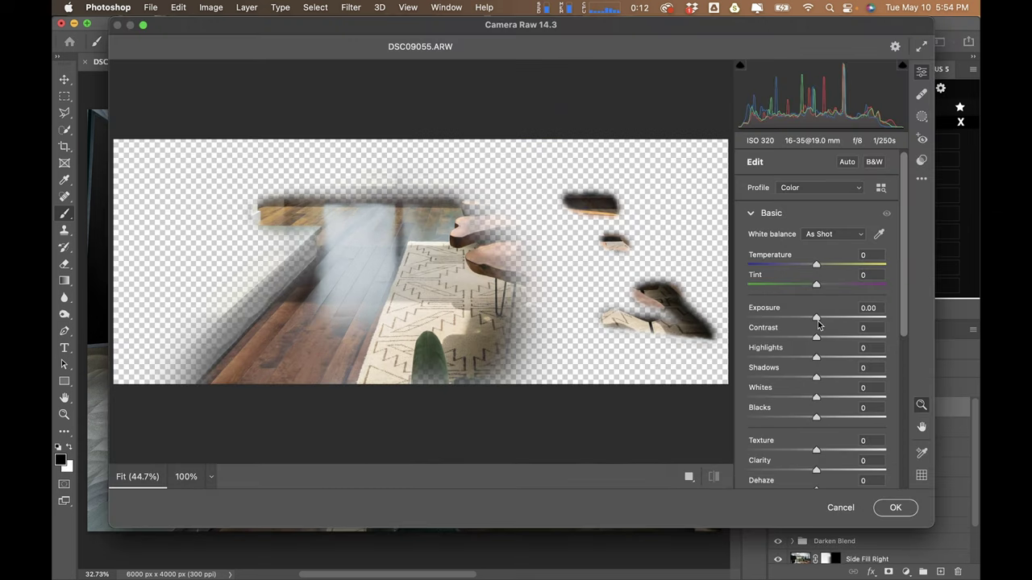
left_click(837, 337)
left_click_drag(837, 337, 809, 378)
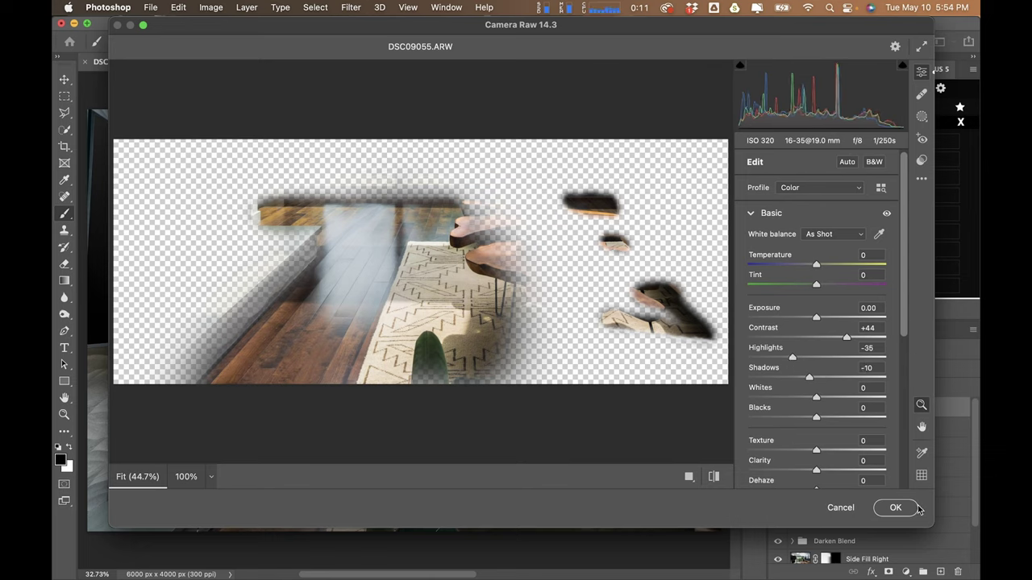
left_click_drag(904, 272, 910, 382)
left_click(829, 340)
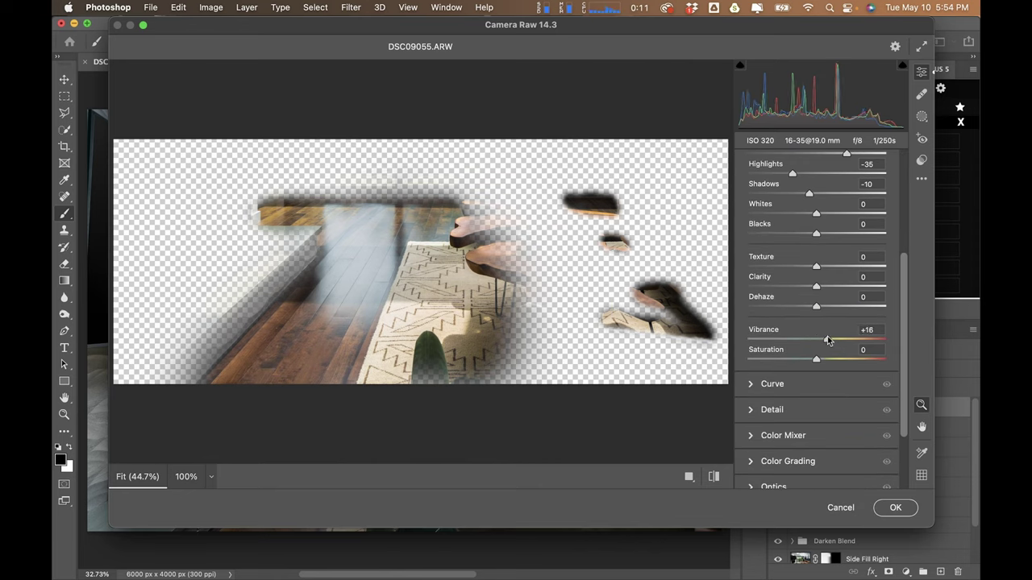
left_click_drag(830, 347, 819, 343)
left_click(897, 507)
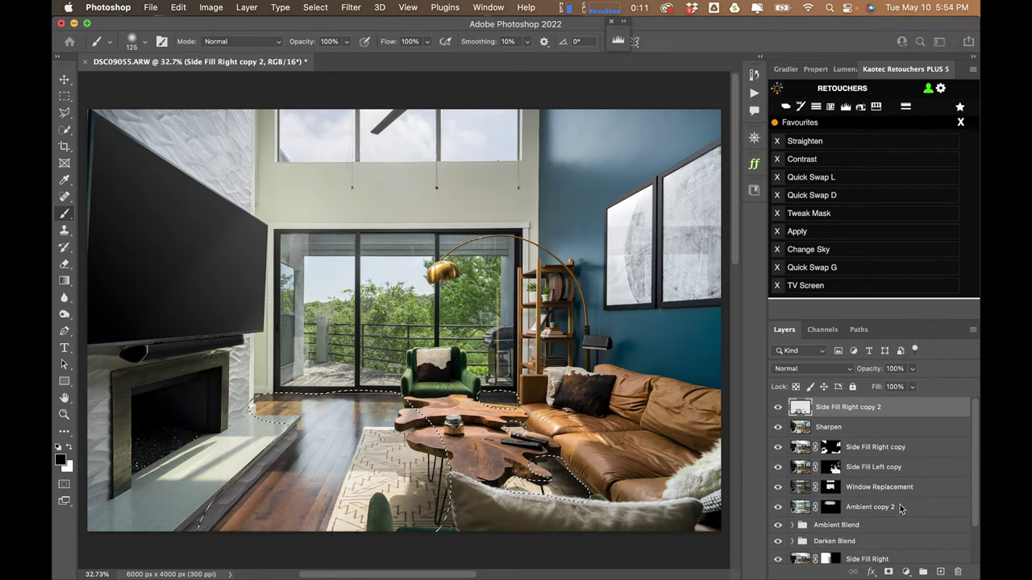
- Toggle the merged floor layer's visibility repeatedly to compare the floor and rug before and after
left_click(778, 407)
left_click(777, 408)
left_click(777, 408)
left_click(777, 408)
left_click(777, 408)
left_click(778, 409)
left_click(777, 409)
left_click(777, 409)
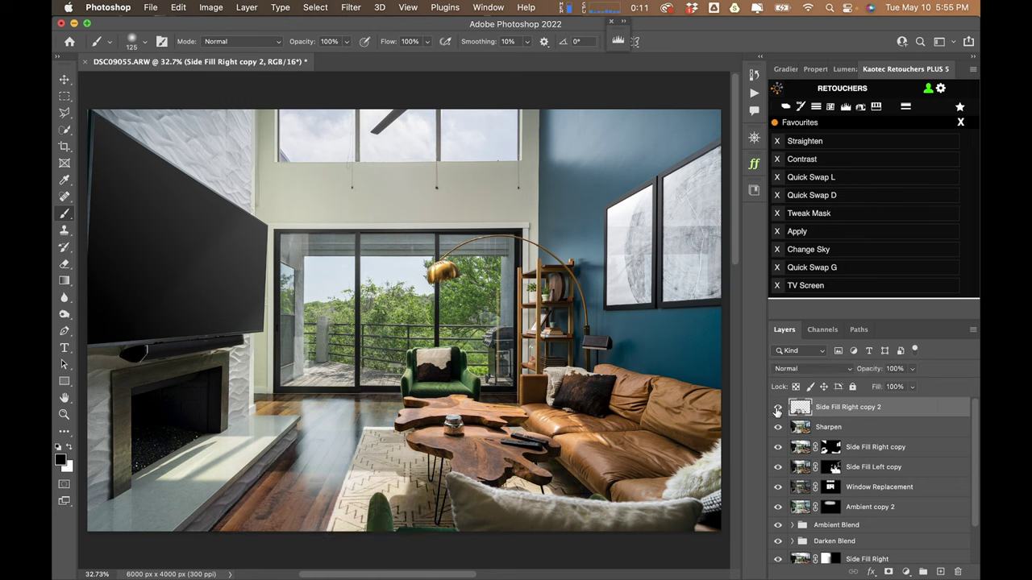
- Merge the floor layer with the Sharpen layer and run the Straighten action on the result
left_click(818, 428, "shift")
key("super+e")
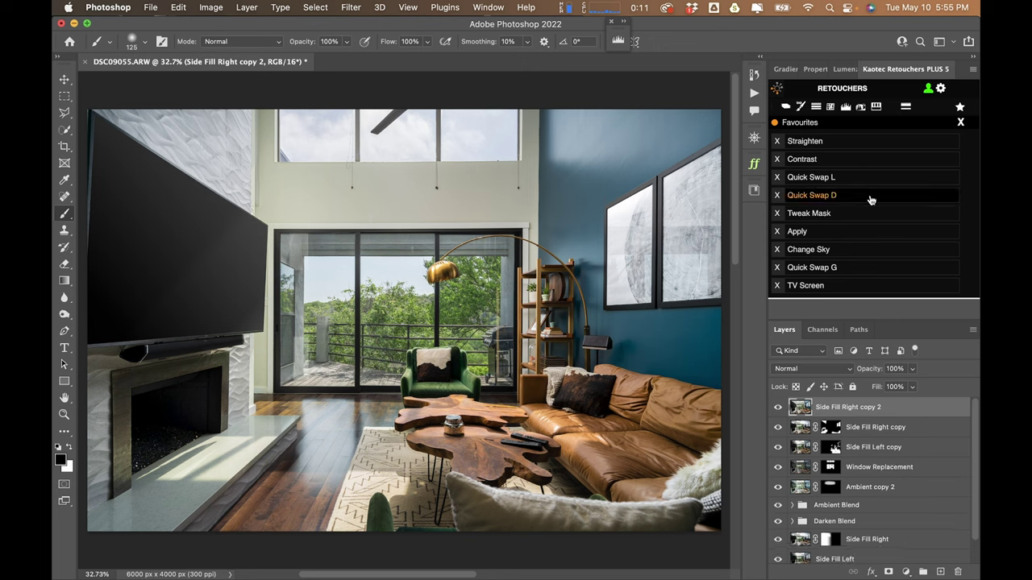
left_click(835, 142)
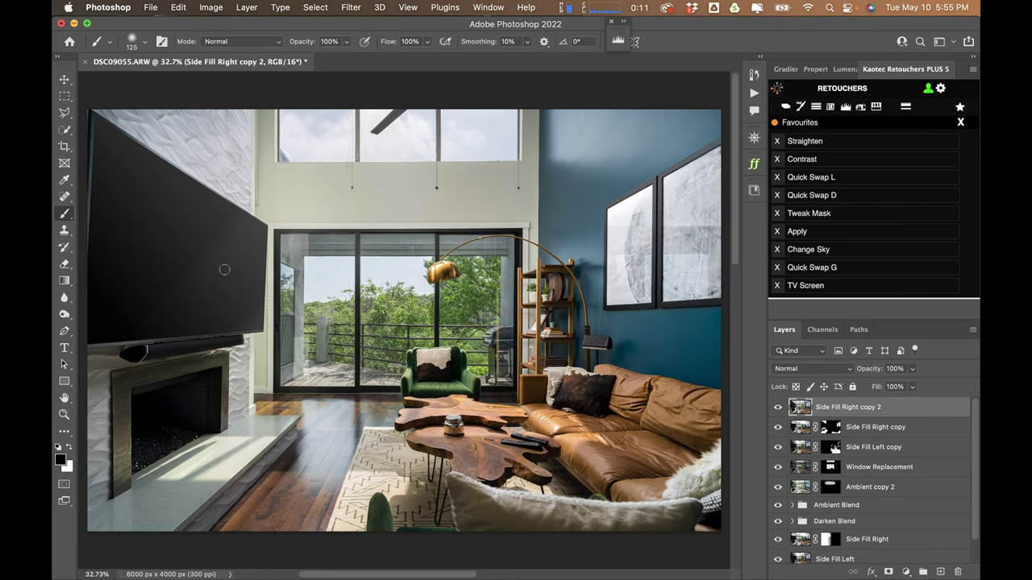
- Switch to the Move tool and full-screen mode to review the finished photo
key("v")
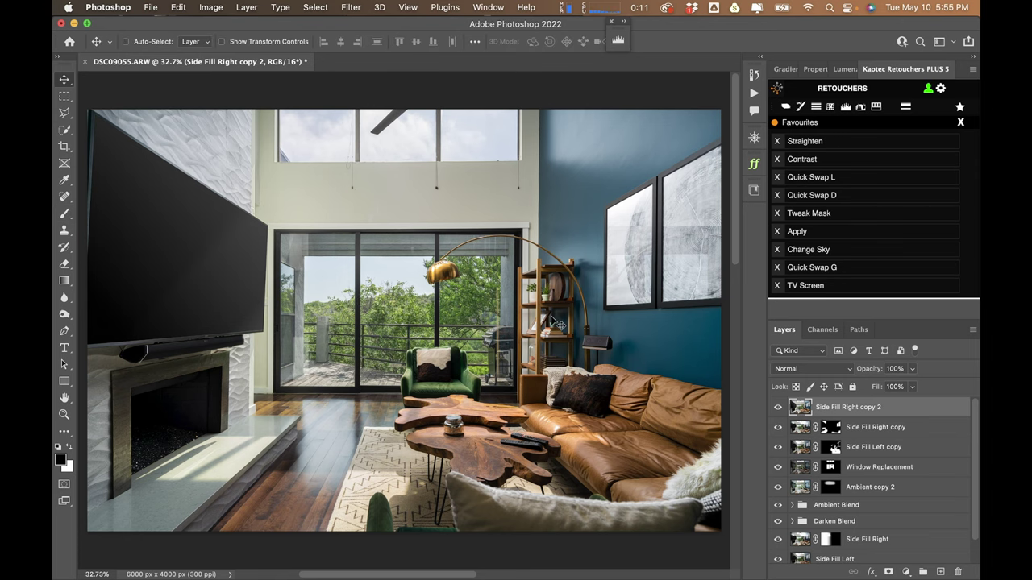
key("f")
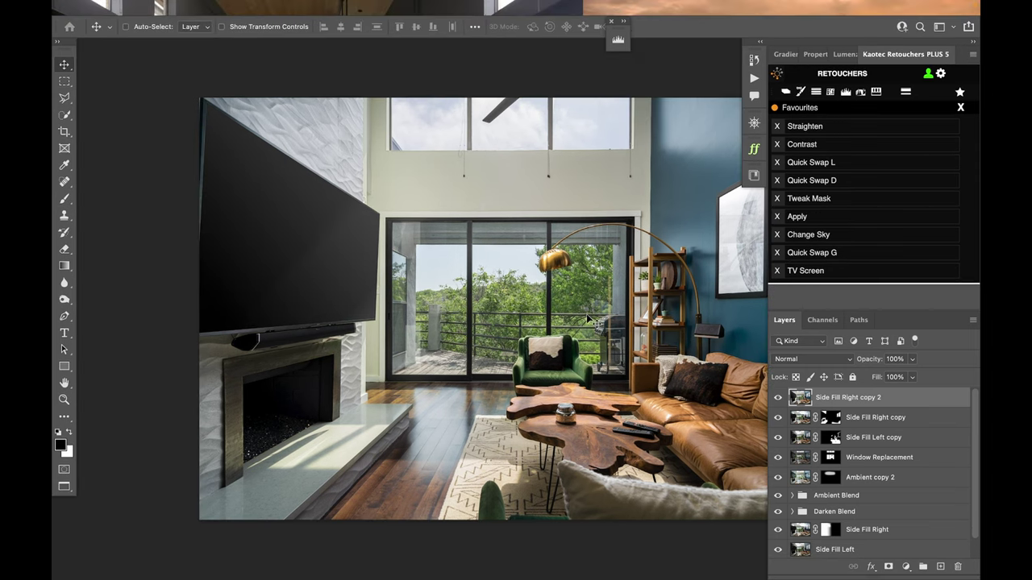